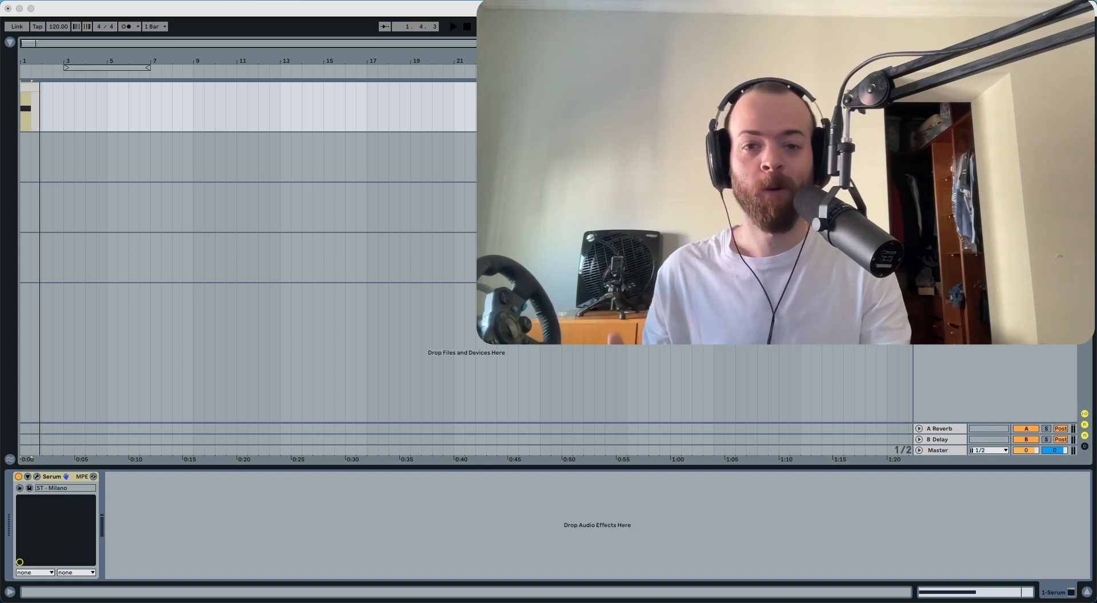
Step: Open the Serum instrument on the first track and reset it to the Init preset
click(247, 545)
key(space)
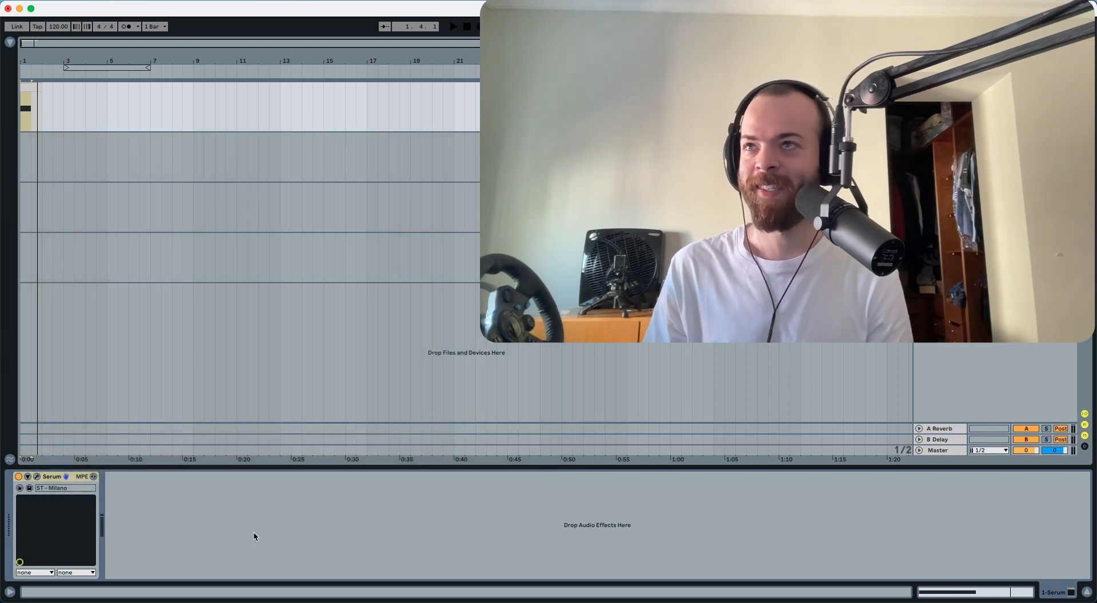
click(36, 476)
click(748, 69)
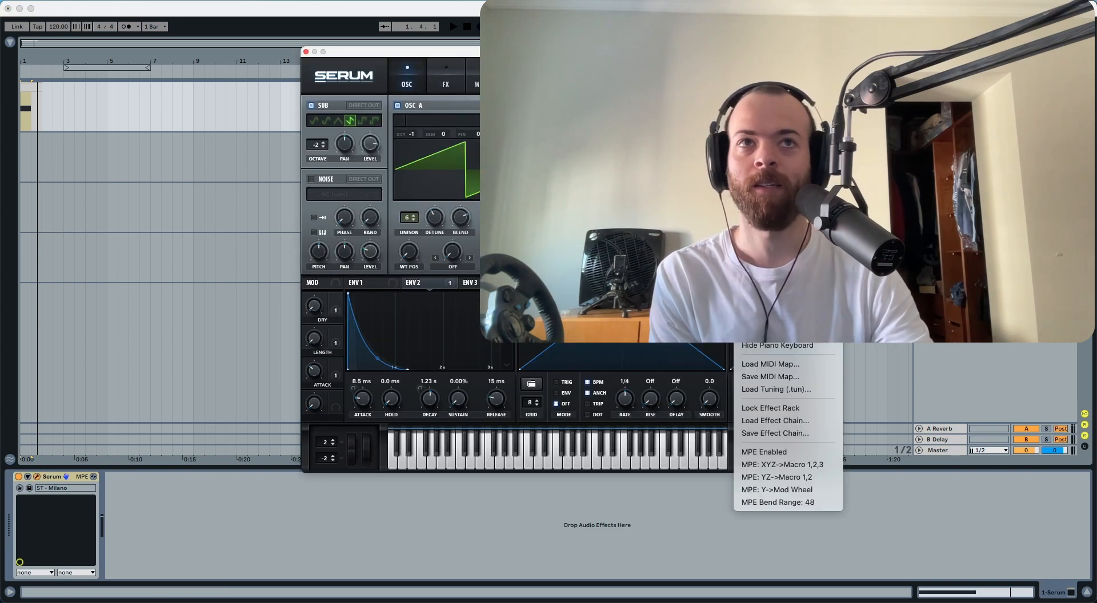
click(763, 194)
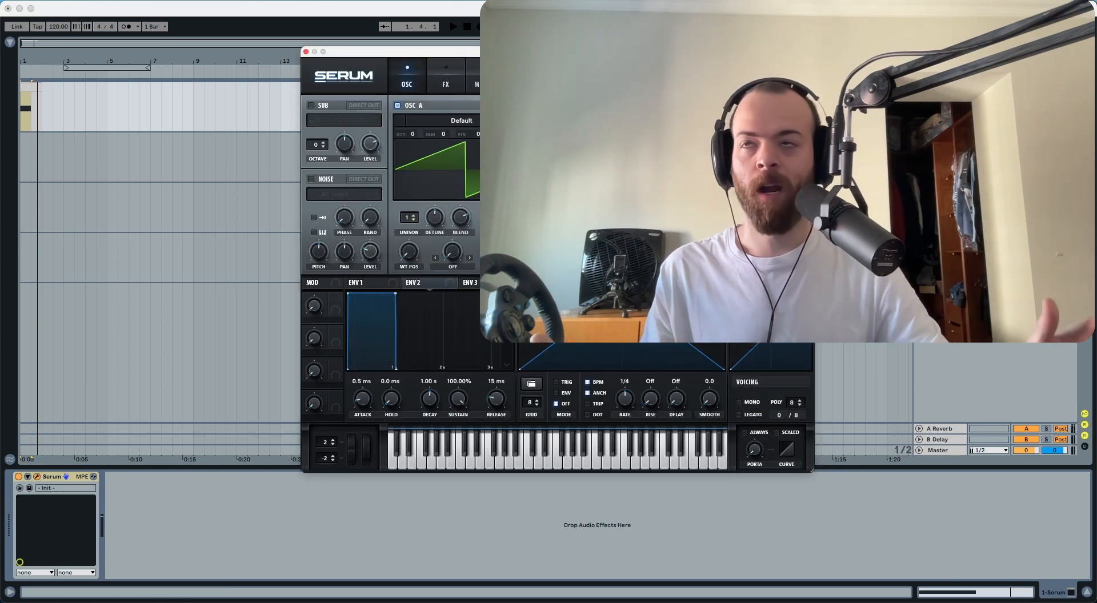
Step: Select the first bar's MIDI clip for playback and lower oscillator A's octave to -1
click(27, 88)
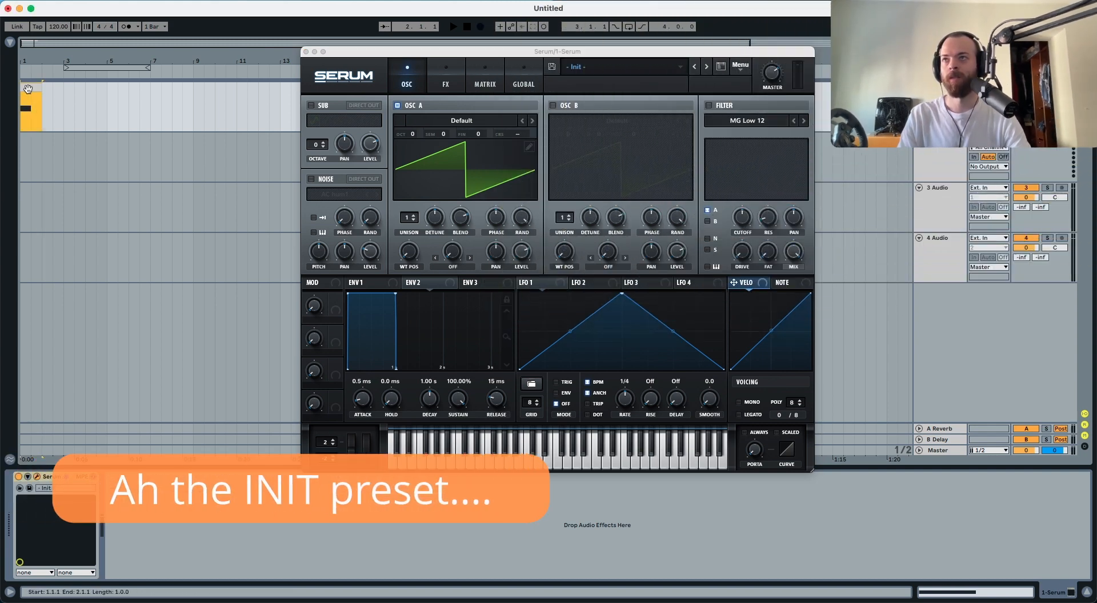
key(space)
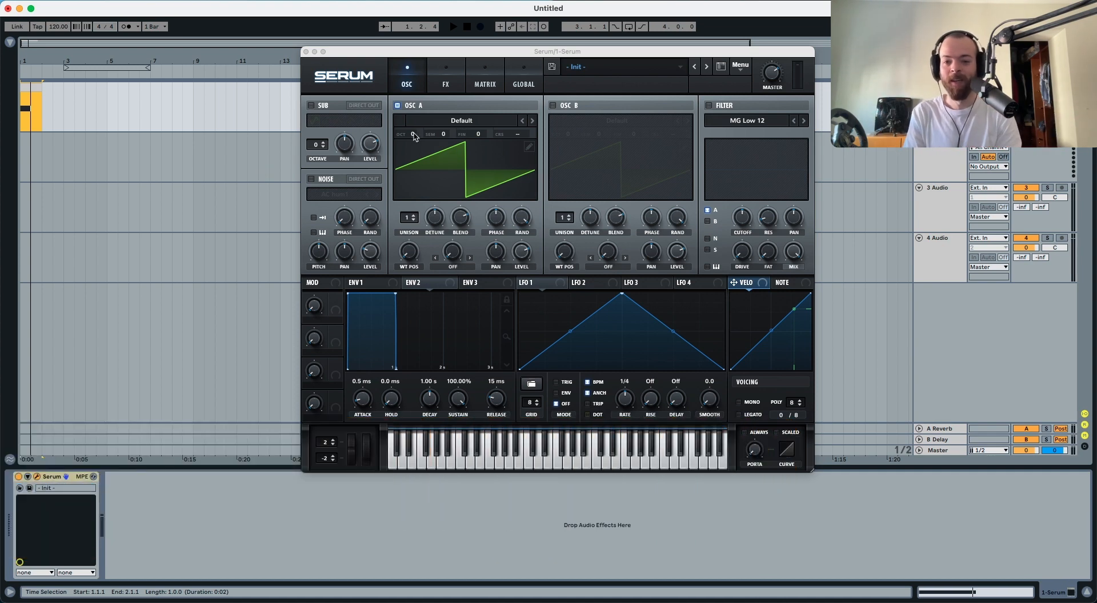
drag(414, 136, 412, 153)
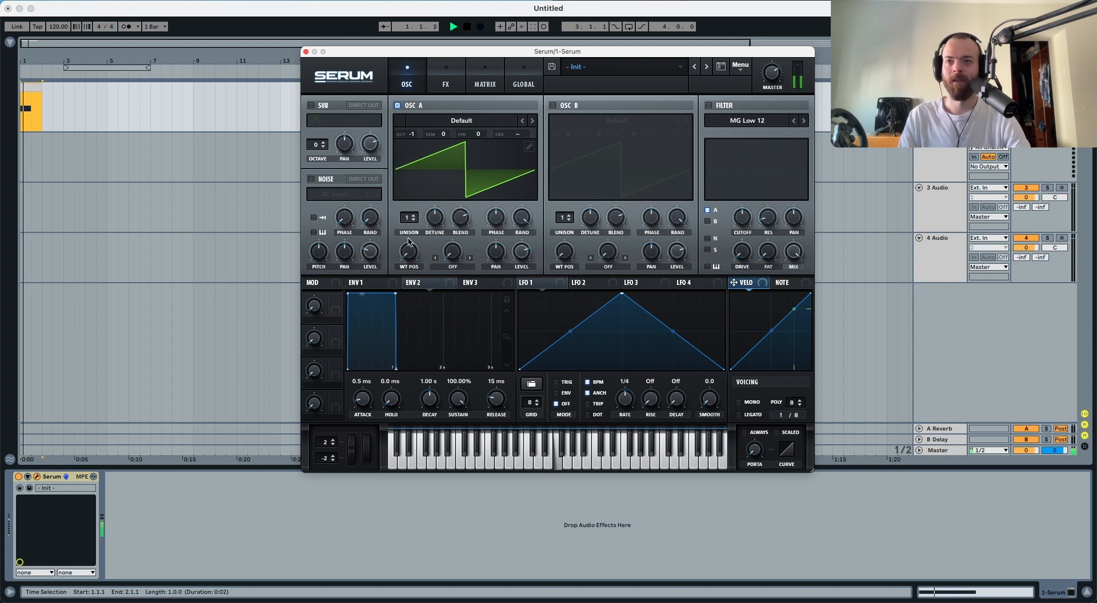
Step: Select Envelope 2, enable the MG Low 12 filter on oscillator A and turn its cutoff far down
click(394, 295)
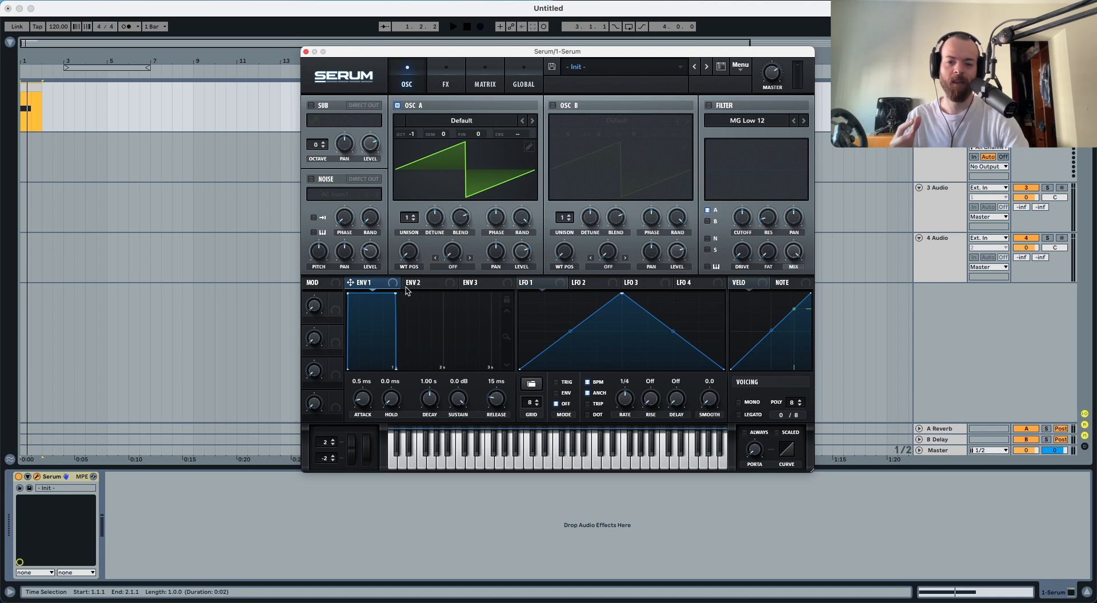
click(410, 289)
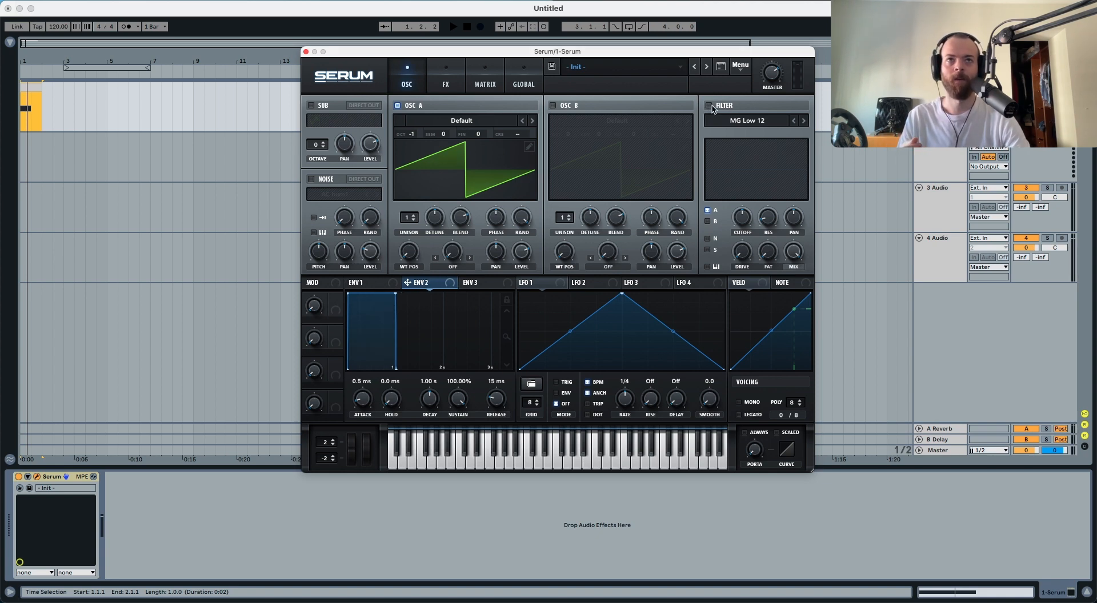
click(709, 106)
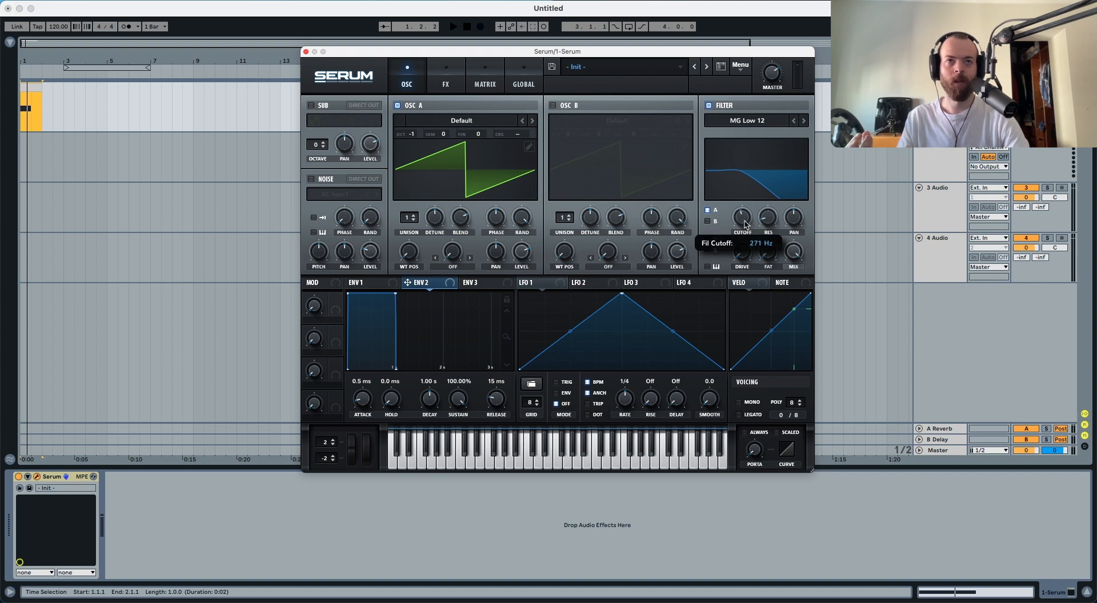
drag(742, 218, 740, 268)
Step: Shape Envelope 2 with 0% sustain and 1.12 s decay, assign it to the filter cutoff and audition the clip
drag(396, 294, 402, 369)
drag(454, 281, 735, 219)
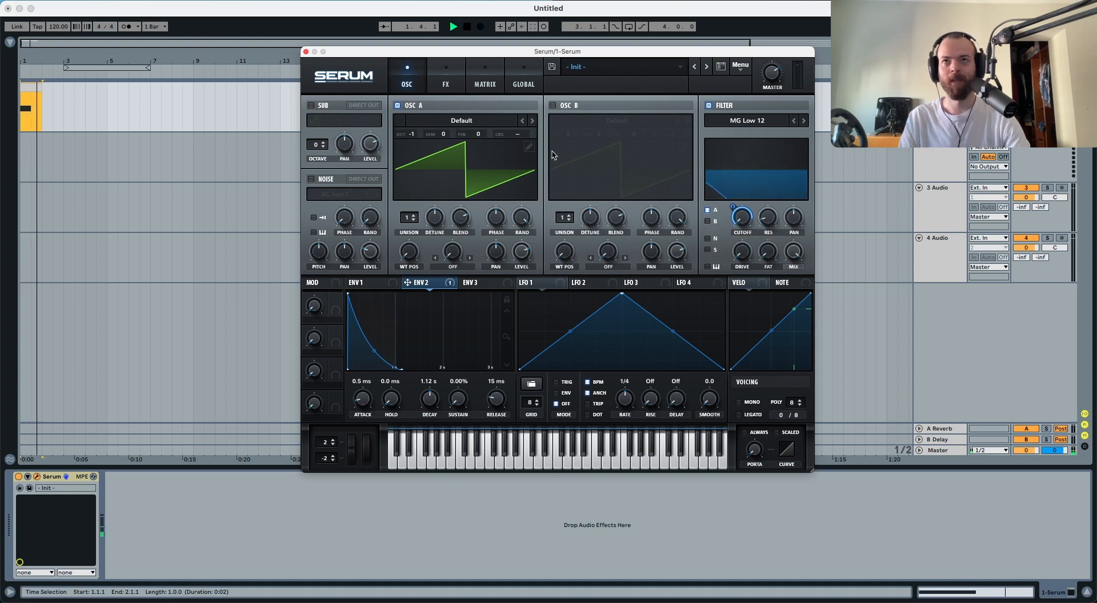
key(space)
Step: Enable the Tube distortion effect, raise its drive to about 82% and audition the clip
click(445, 84)
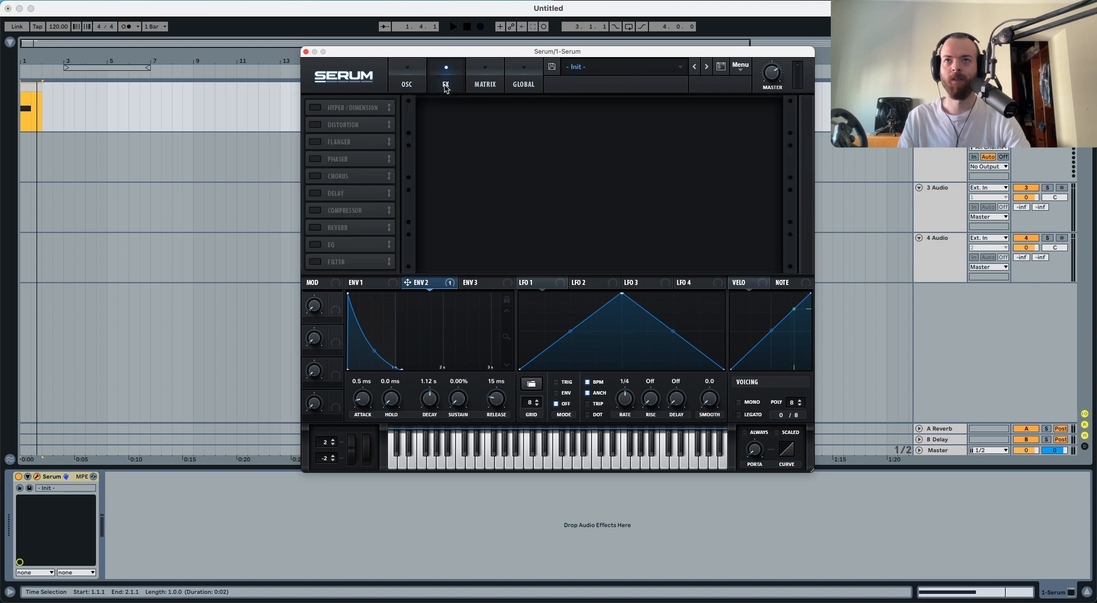
click(315, 124)
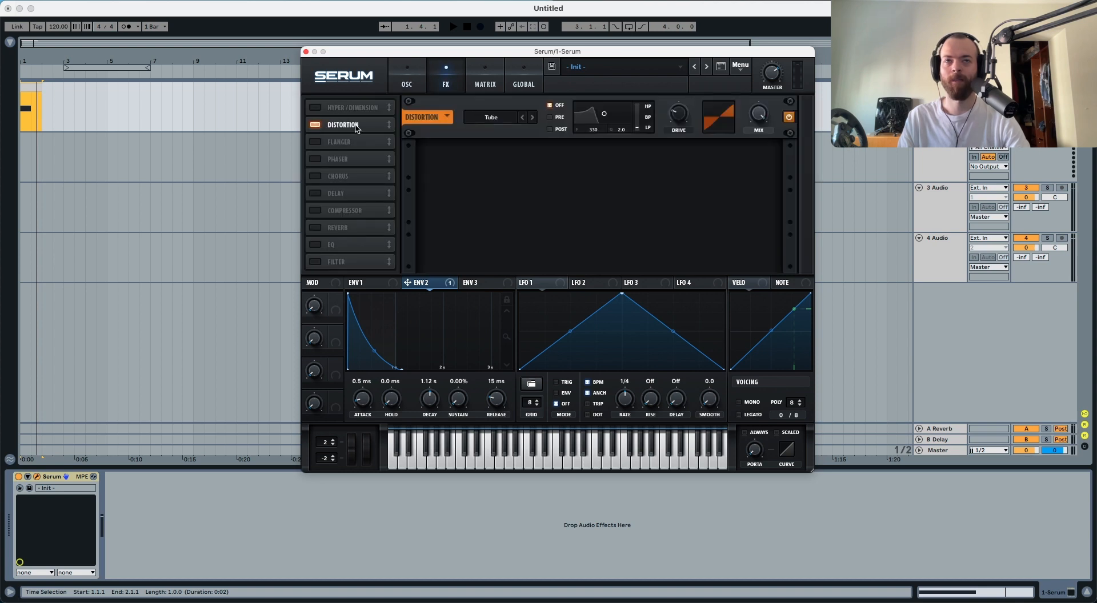
drag(680, 114, 693, 55)
key(space)
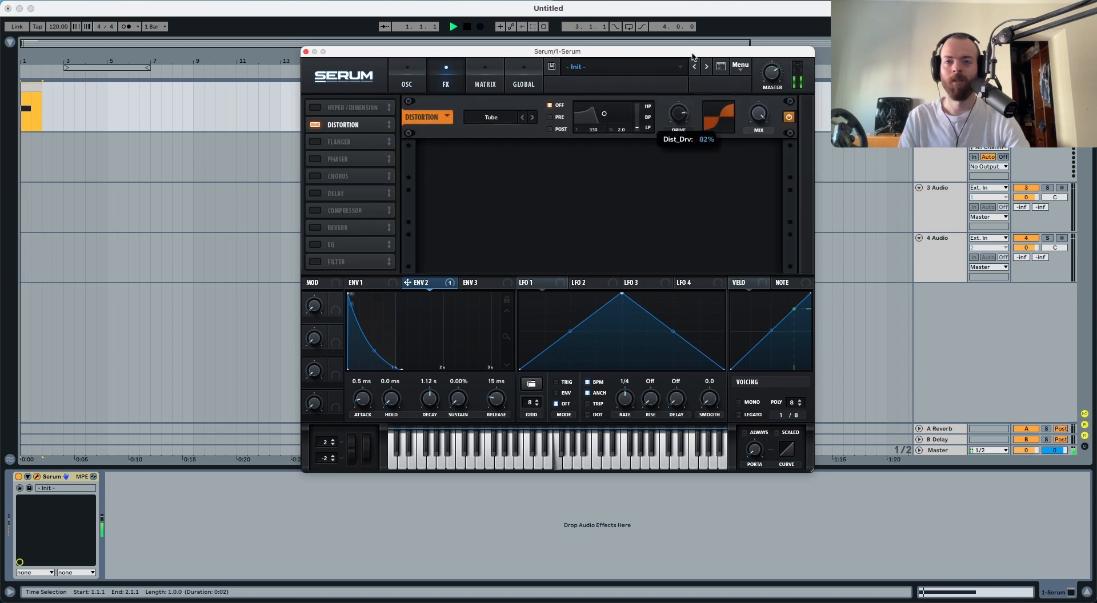
key(space)
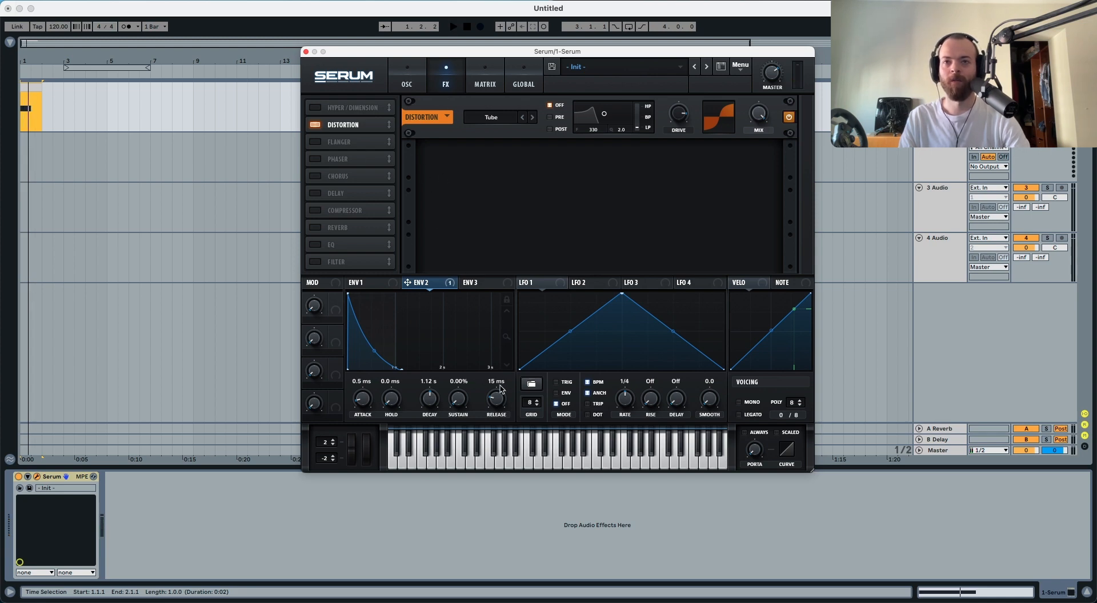
Step: Lengthen the release to 464 ms on Envelope 2 and about 1.01 s on Envelope 1
drag(500, 389, 502, 362)
click(362, 283)
key(space)
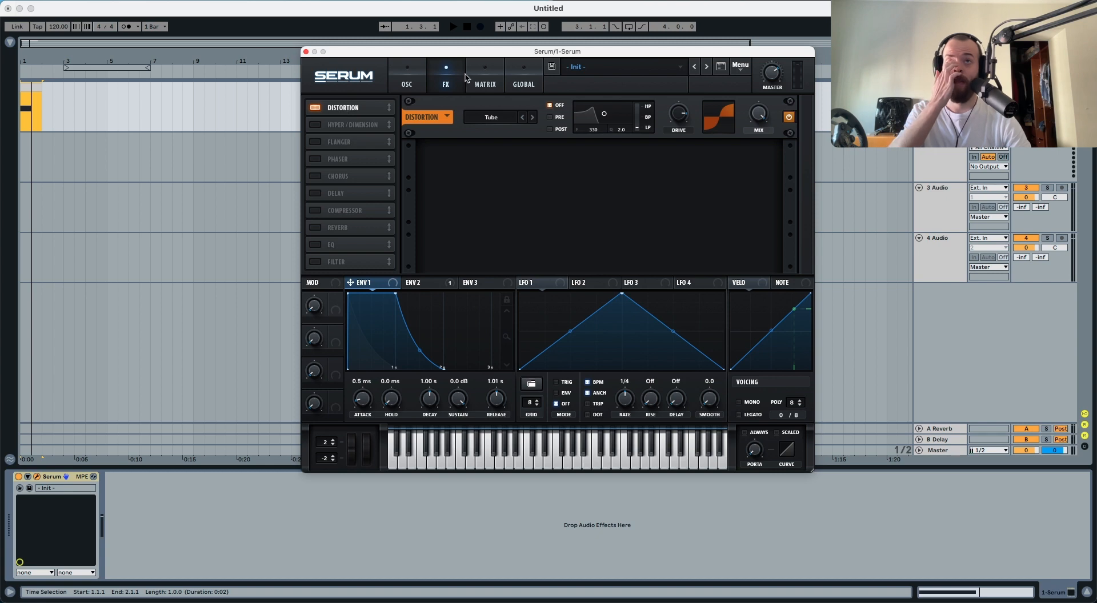
Step: Set the oscillator filter's resonance to about 18% while auditioning the clip
click(416, 76)
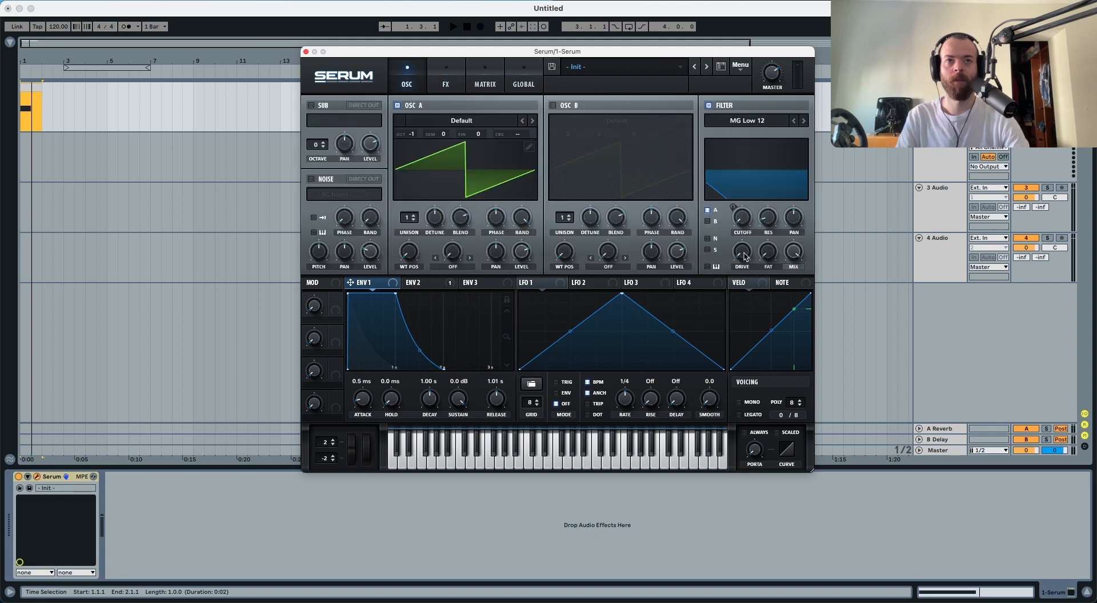
key(space)
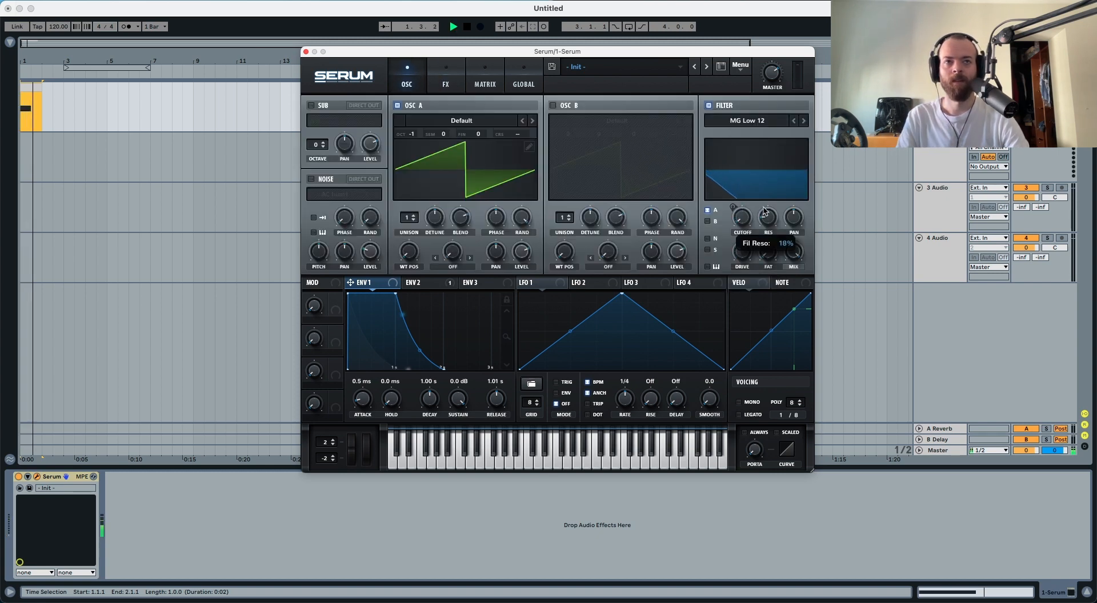
key(space)
key(space)
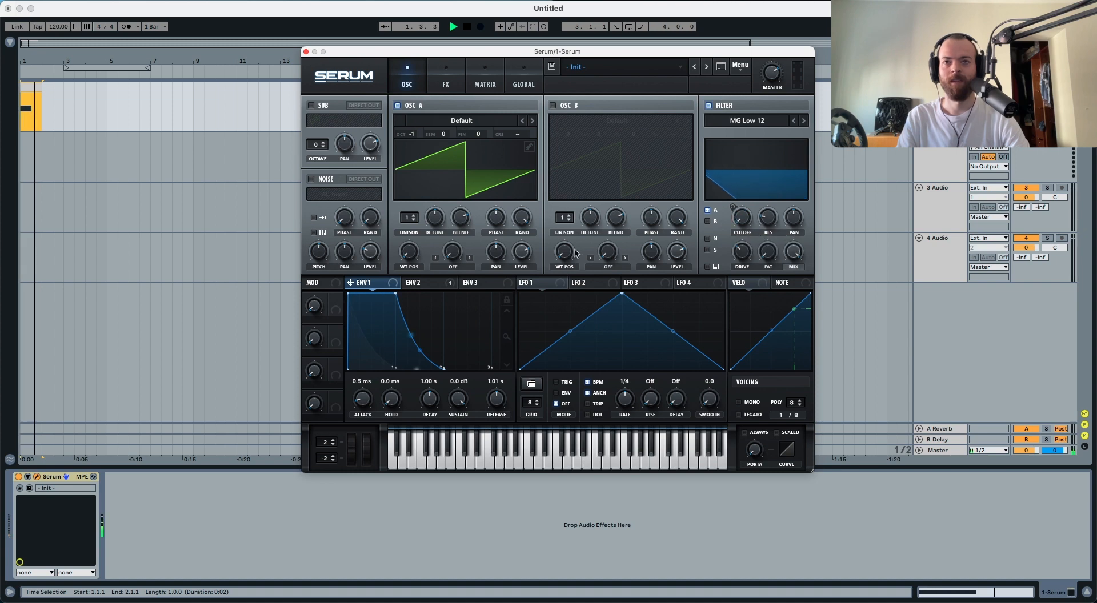
key(space)
Step: Add an MG Low 6 filter effect after the distortion, lower its cutoff and modulate it with Envelope 2 by about 89
click(445, 87)
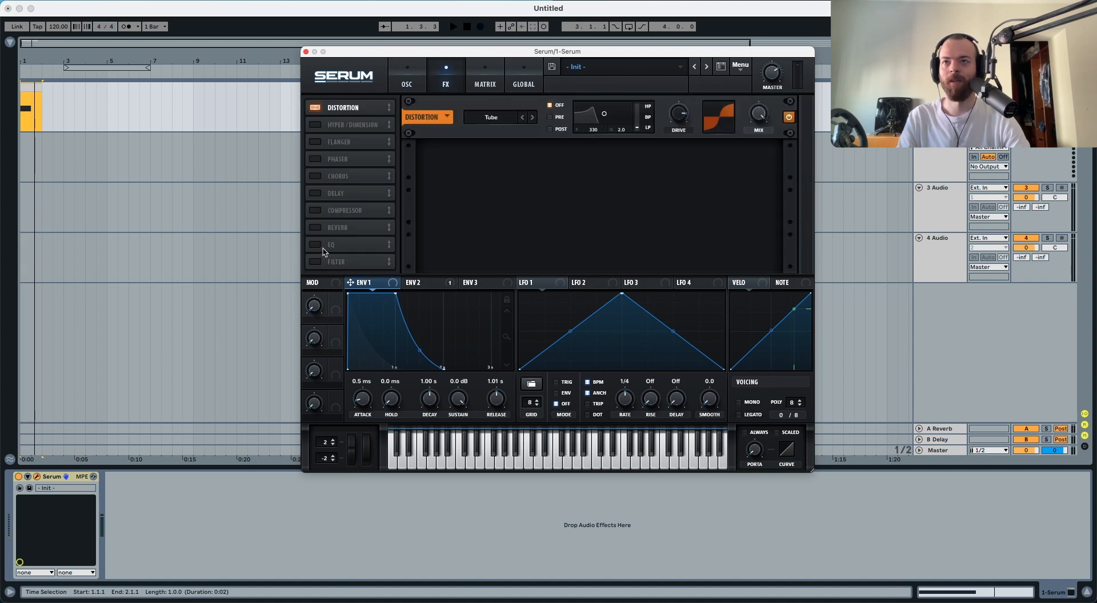
click(322, 265)
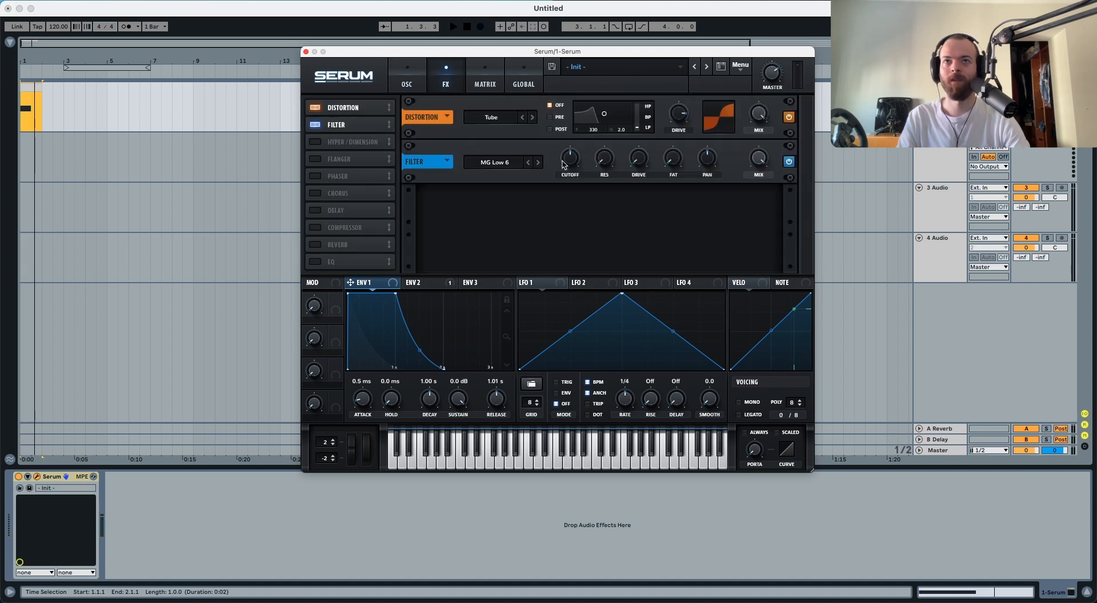
click(419, 283)
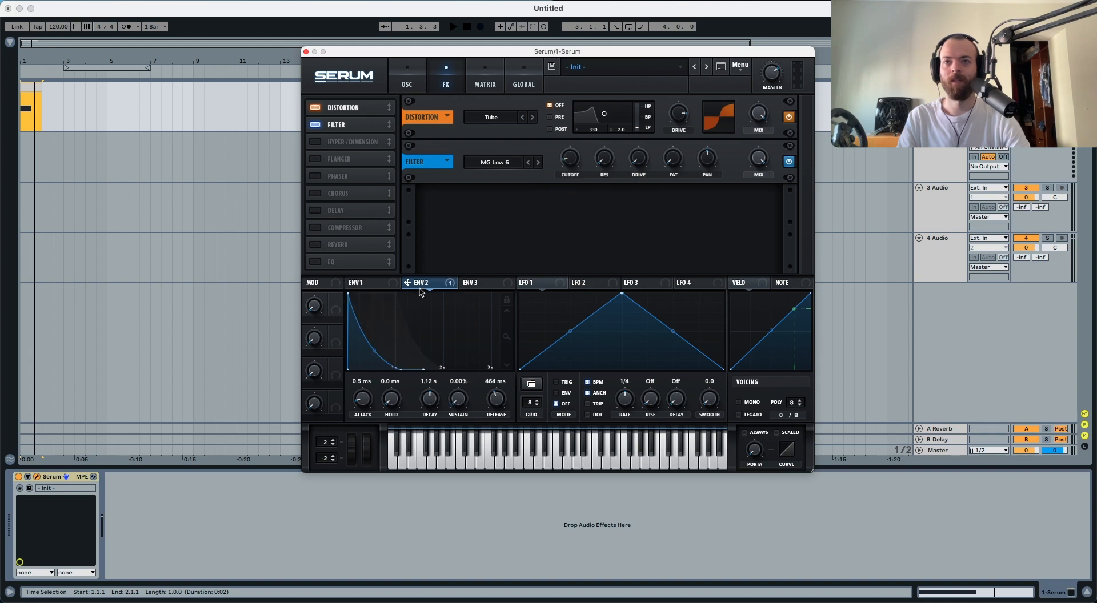
drag(448, 284, 562, 161)
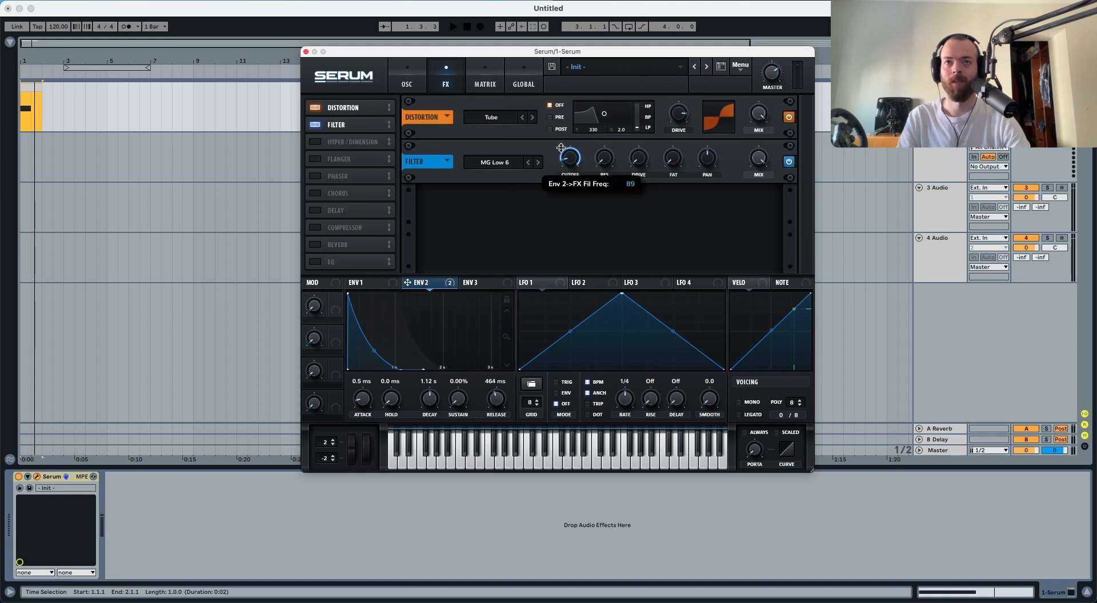
key(space)
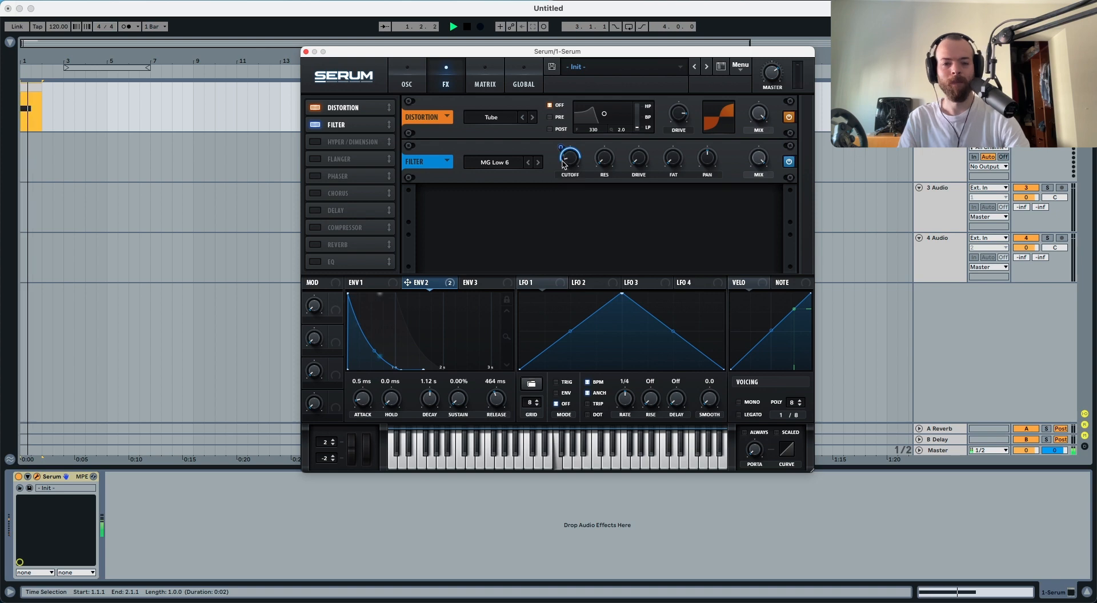
key(space)
Step: Lower oscillator A's octave to -2 and audition the clip
click(410, 74)
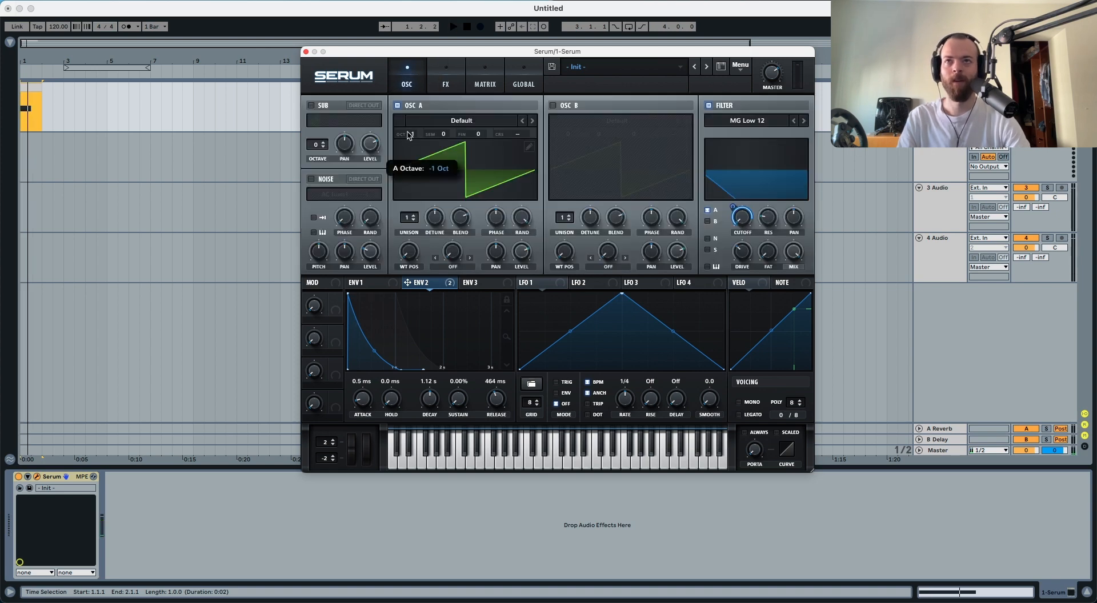
key(space)
key(space)
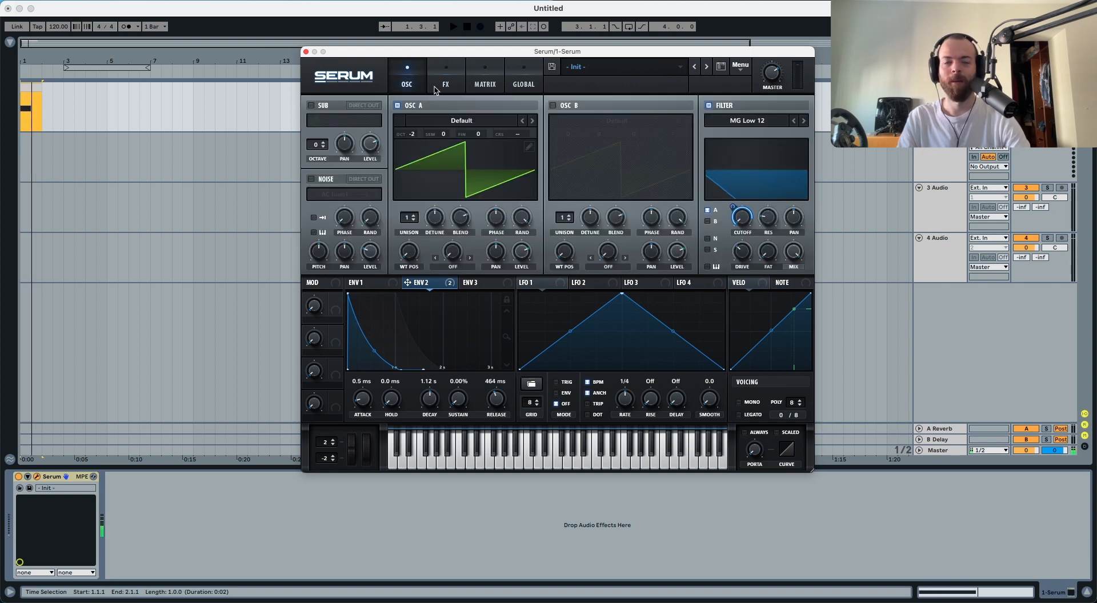
Step: Set Envelope 2's attack to about 128 ms and audition the clip with the slower filter opening
click(439, 86)
drag(361, 399, 366, 376)
key(space)
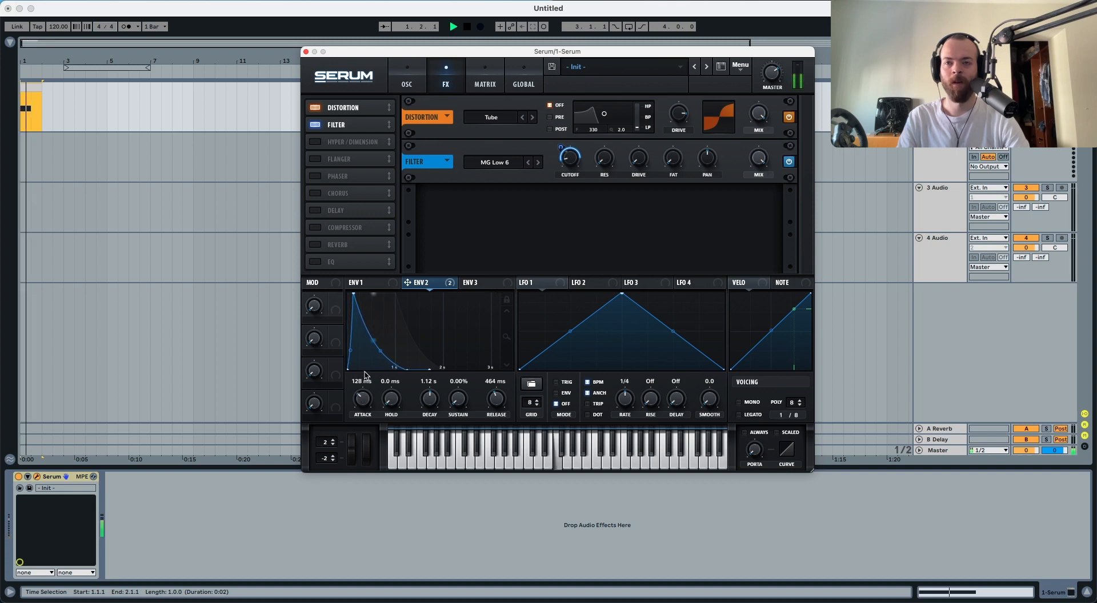
key(space)
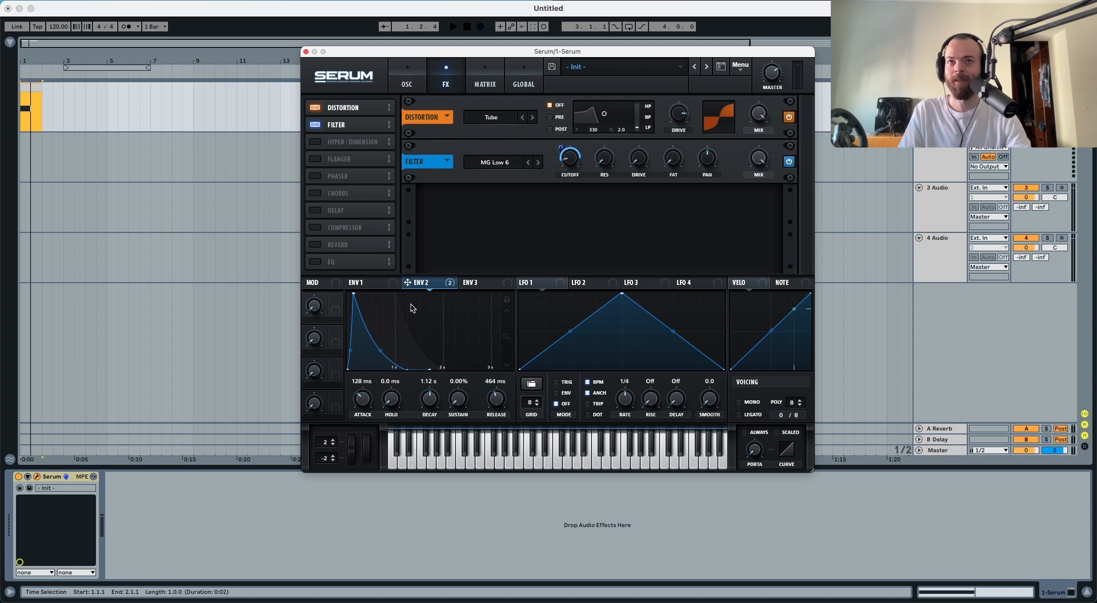
Step: Raise the resonance of the MG Low 6 filter effect and audition the clip
mouse_move(558, 146)
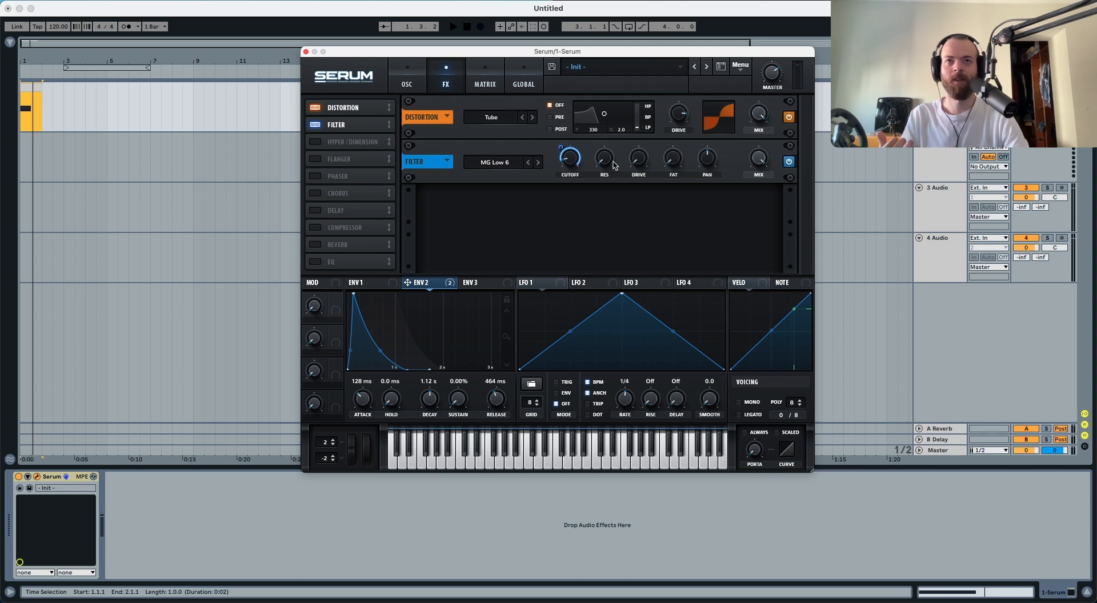
drag(605, 164, 639, 124)
key(space)
key(space)
key(space)
key(space)
Step: Enable the Hall reverb and move it directly after the filter in the effects chain
click(315, 244)
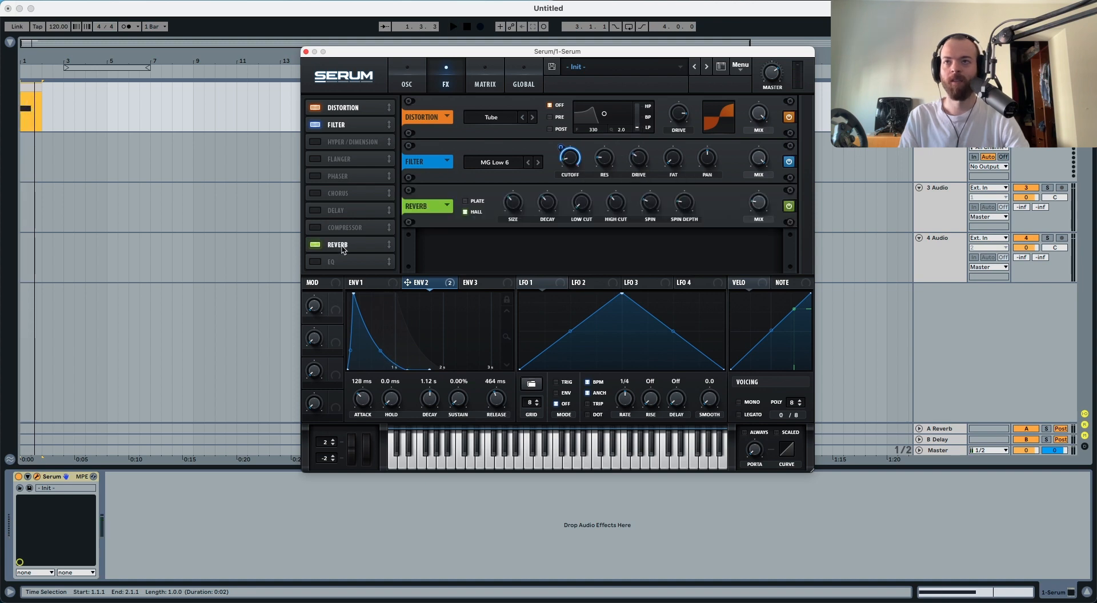
drag(388, 244, 393, 154)
mouse_move(755, 200)
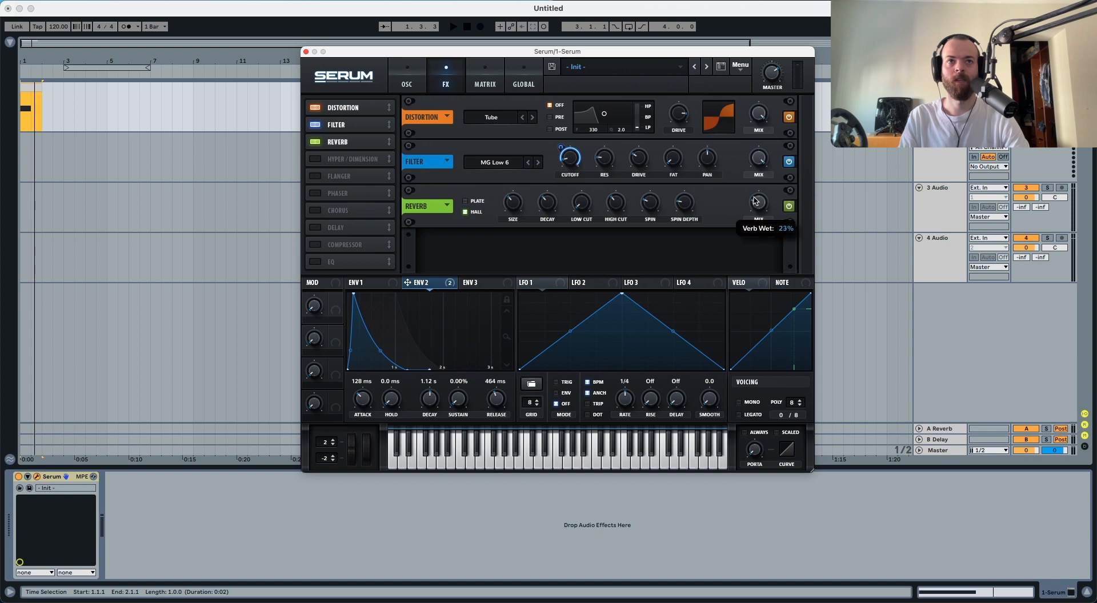
Step: Set the reverb's low cut to about 41% and size to about 52%, and raise its decay and mix while auditioning
key(space)
drag(582, 207, 582, 176)
key(space)
key(space)
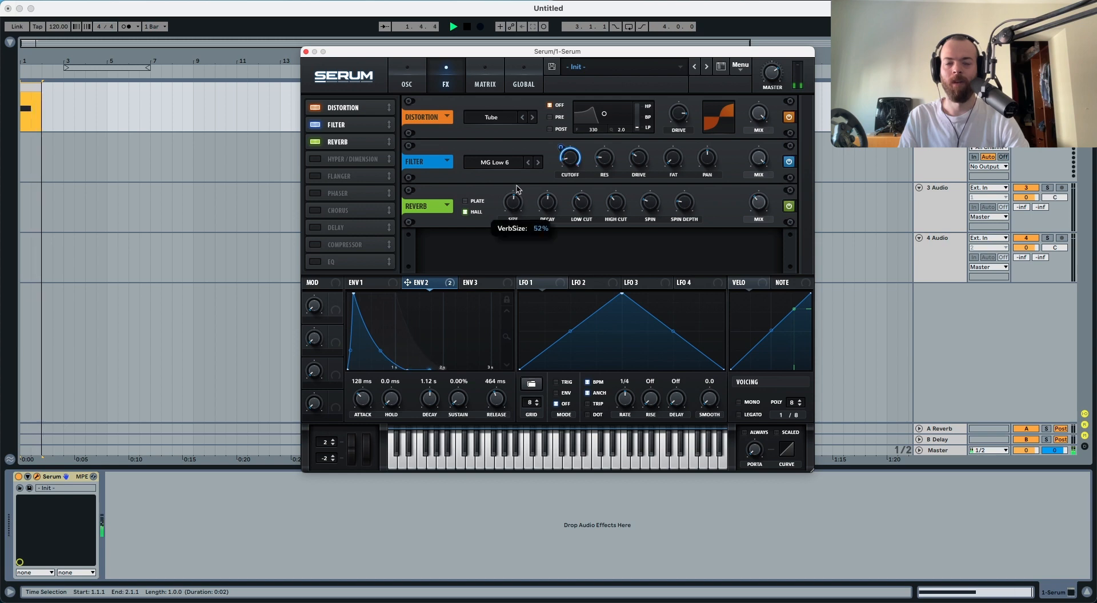
key(space)
key(space)
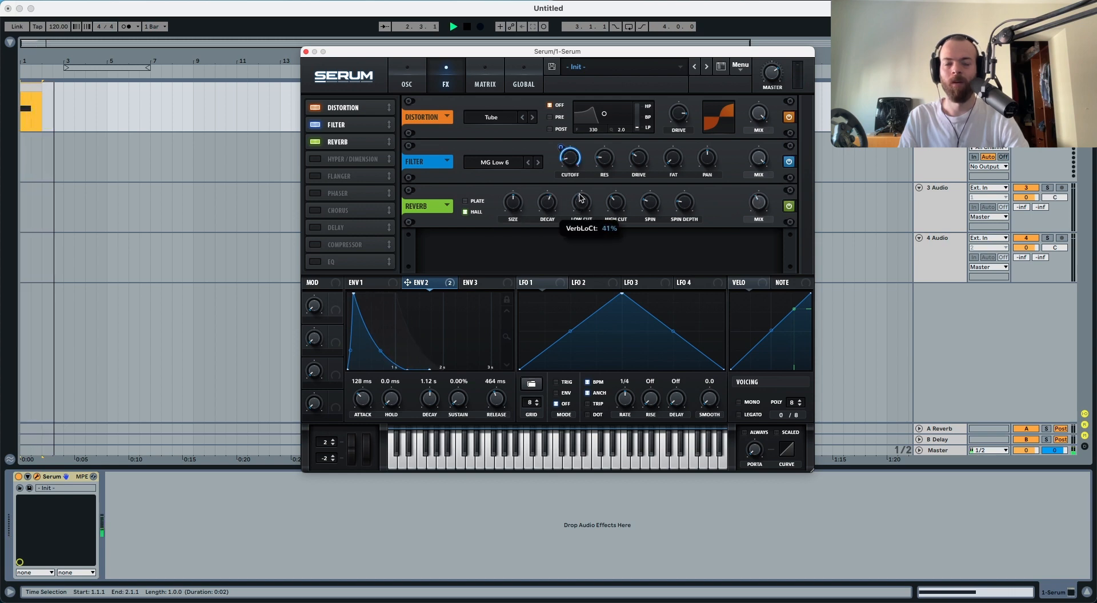
key(space)
key(space)
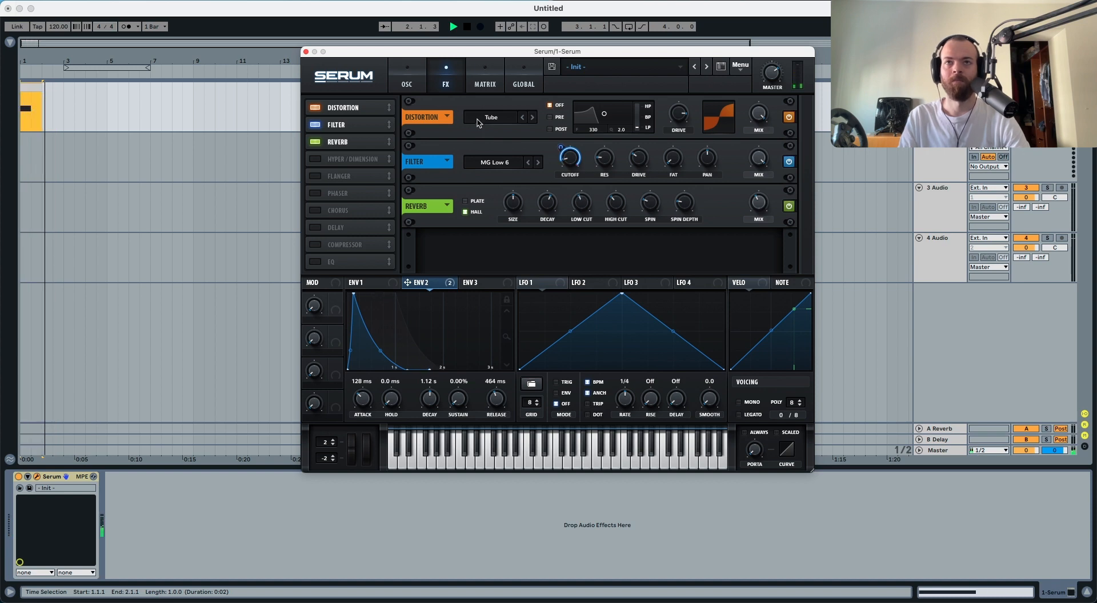
Step: Set the oscillator filter's resonance to 9% and play the clip again
click(406, 79)
drag(764, 217, 765, 233)
key(space)
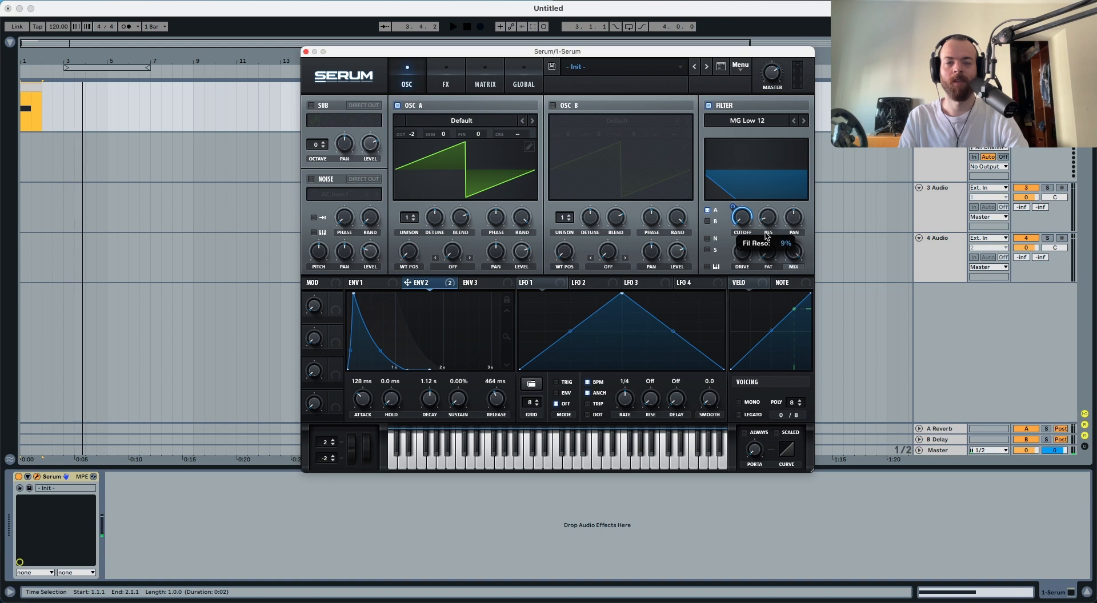
key(space)
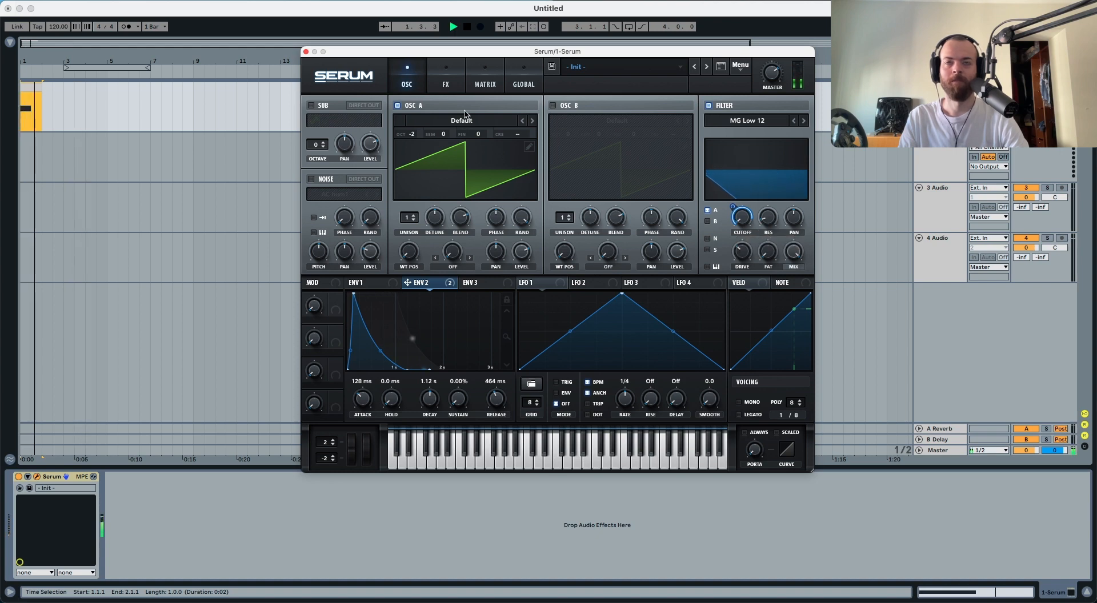
Step: Enable the EQ effect and move it directly after the reverb in the effects chain, then stop playback
click(448, 87)
click(318, 260)
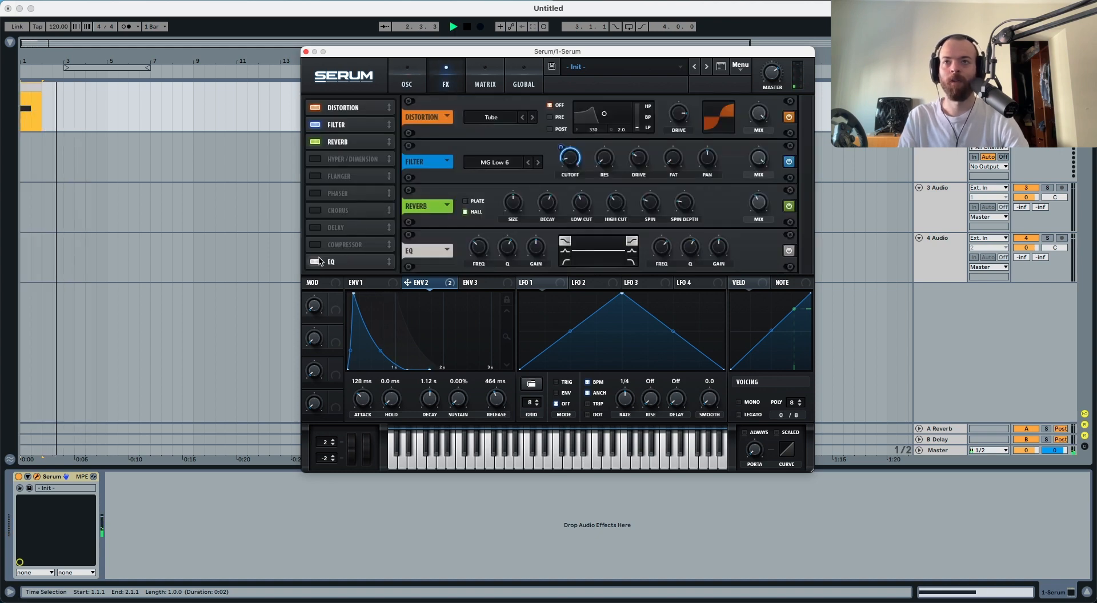
drag(332, 262, 334, 160)
key(space)
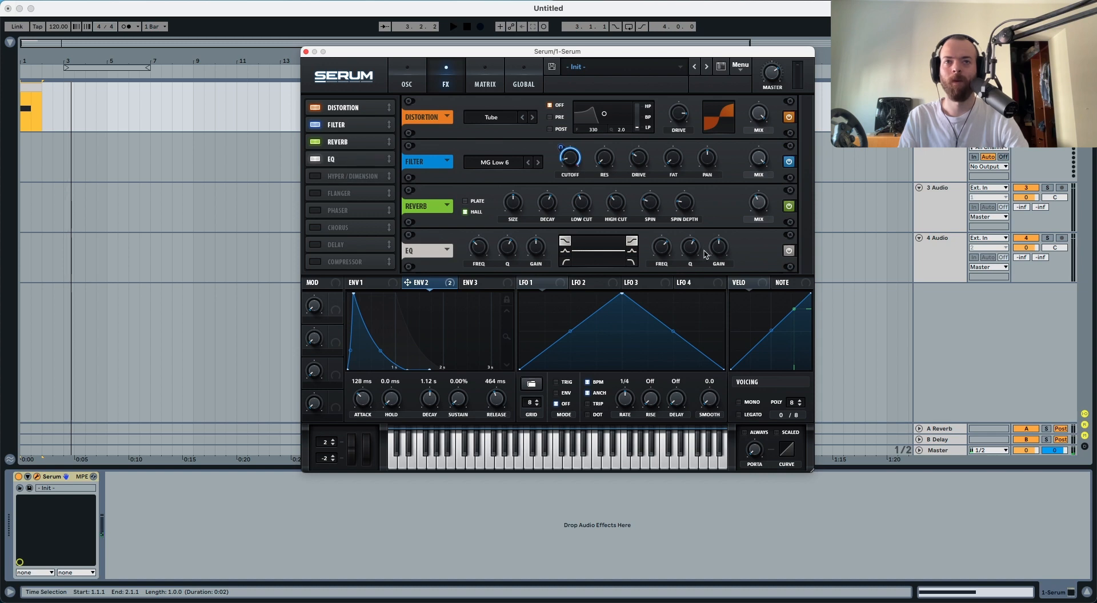
Step: Raise the EQ's high-band gain and switch its low band to a low-cut shape while auditioning the clip
drag(718, 248, 718, 224)
drag(658, 267, 657, 276)
key(space)
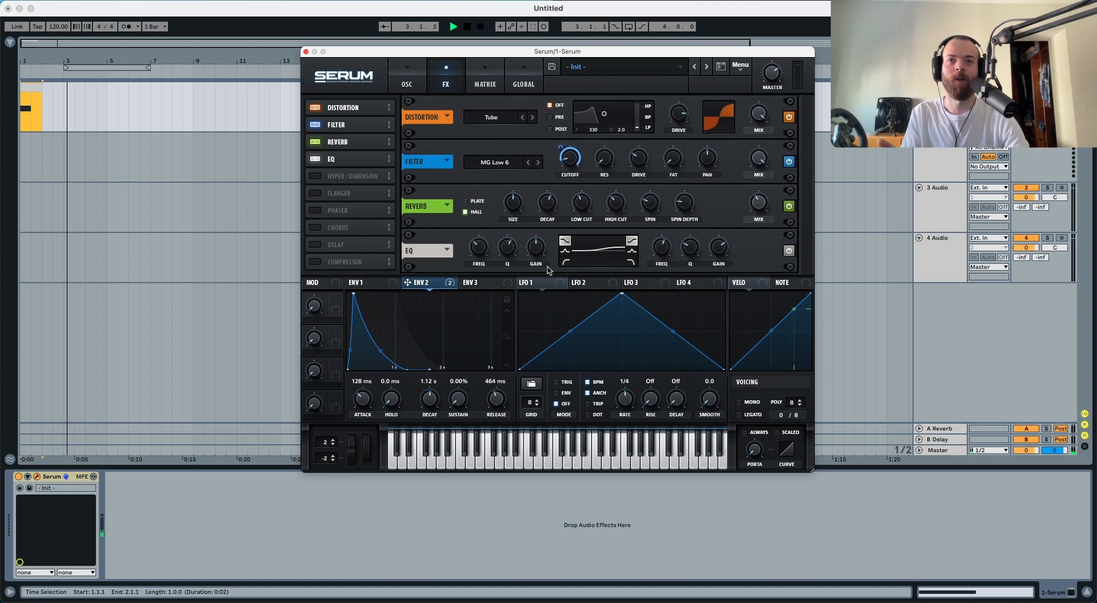
click(565, 262)
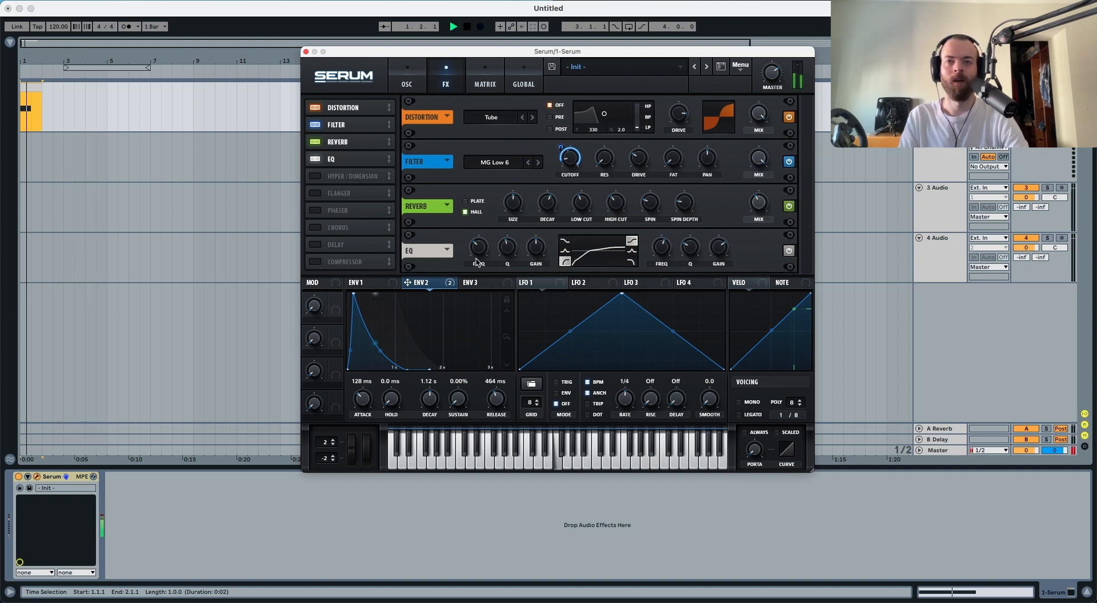
mouse_move(478, 257)
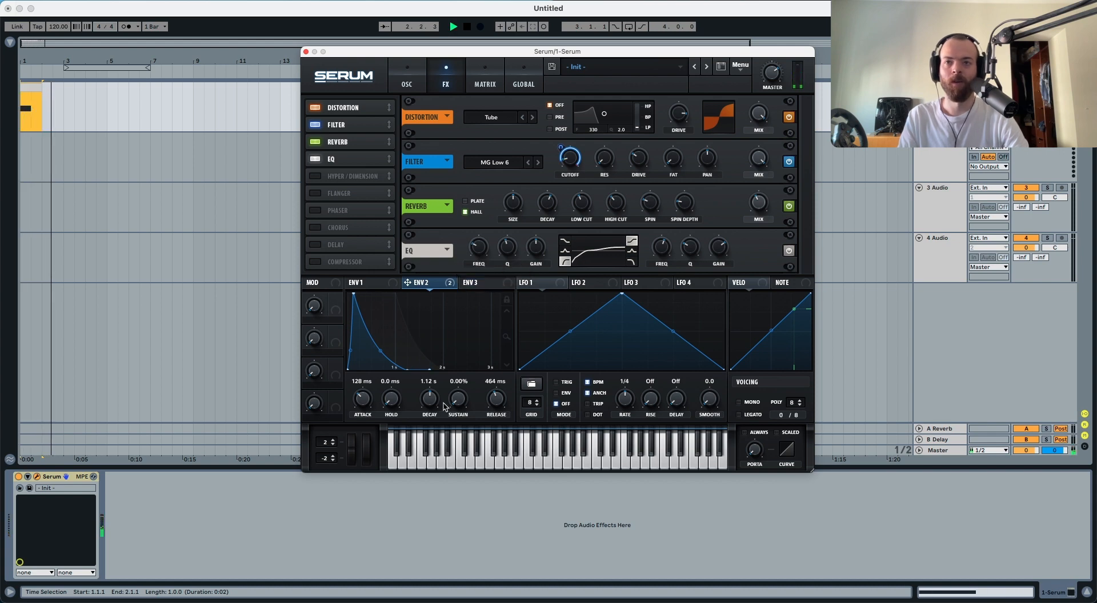
Step: Set envelope 2's decay to 2.60 s and envelope 1's release to 1.65 s during playback
drag(431, 402, 433, 395)
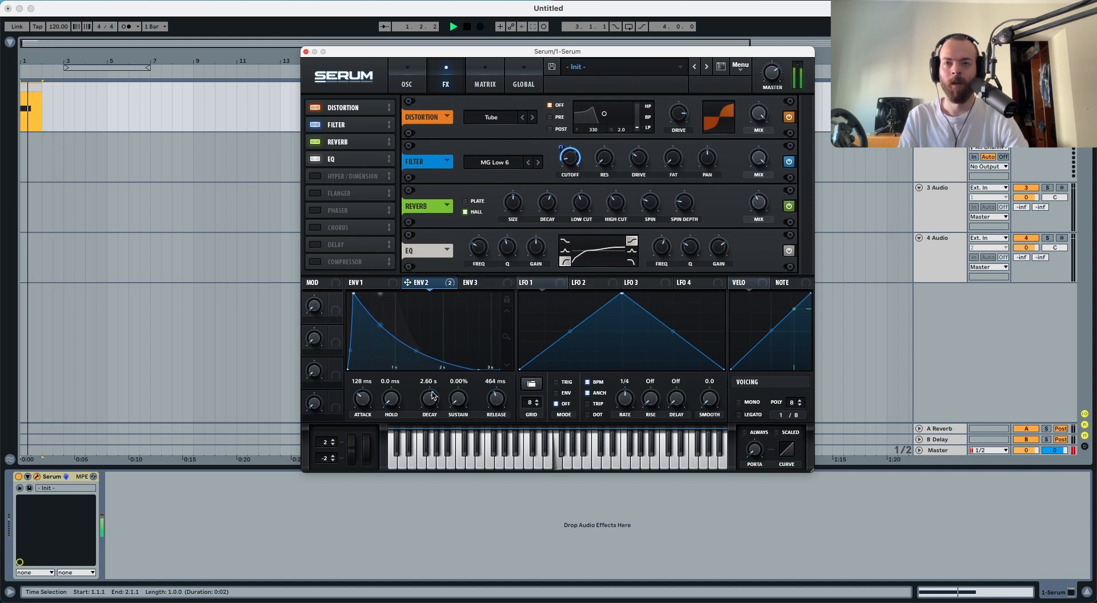
click(374, 285)
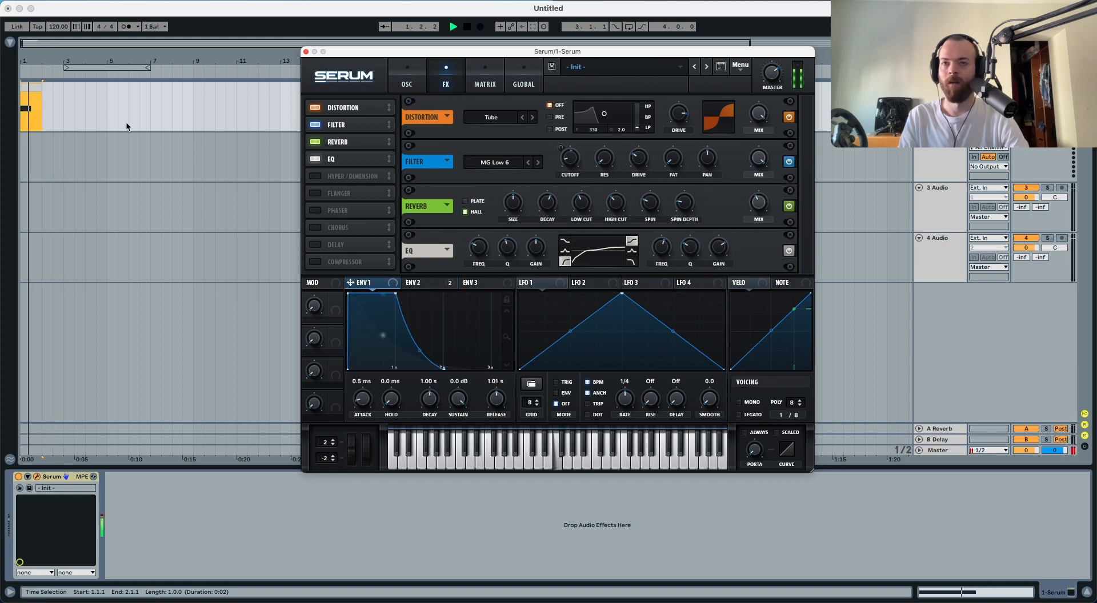
drag(497, 403, 499, 399)
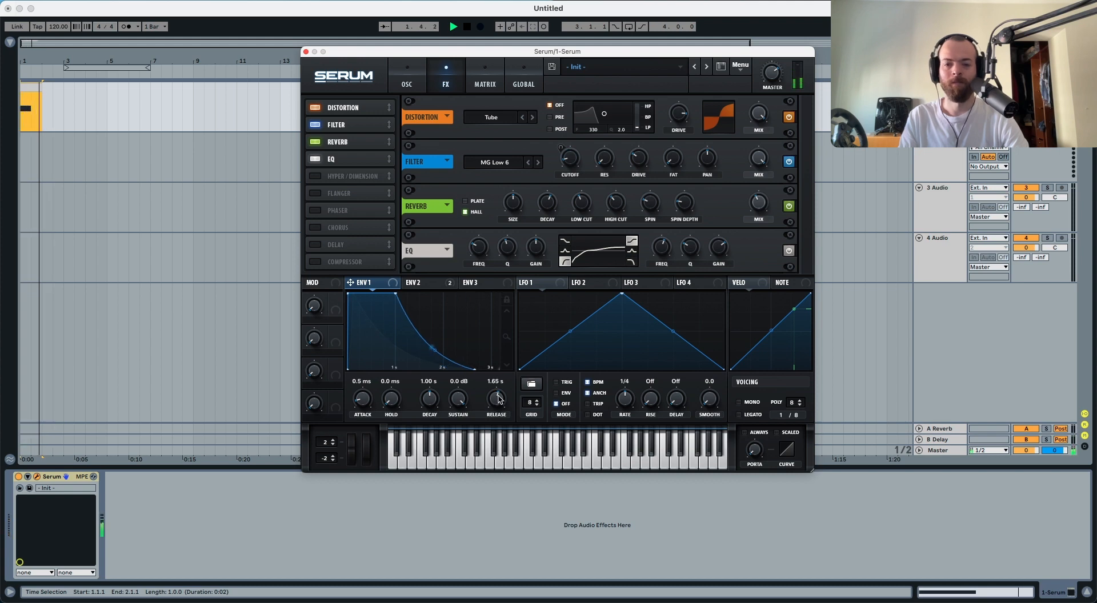
key(space)
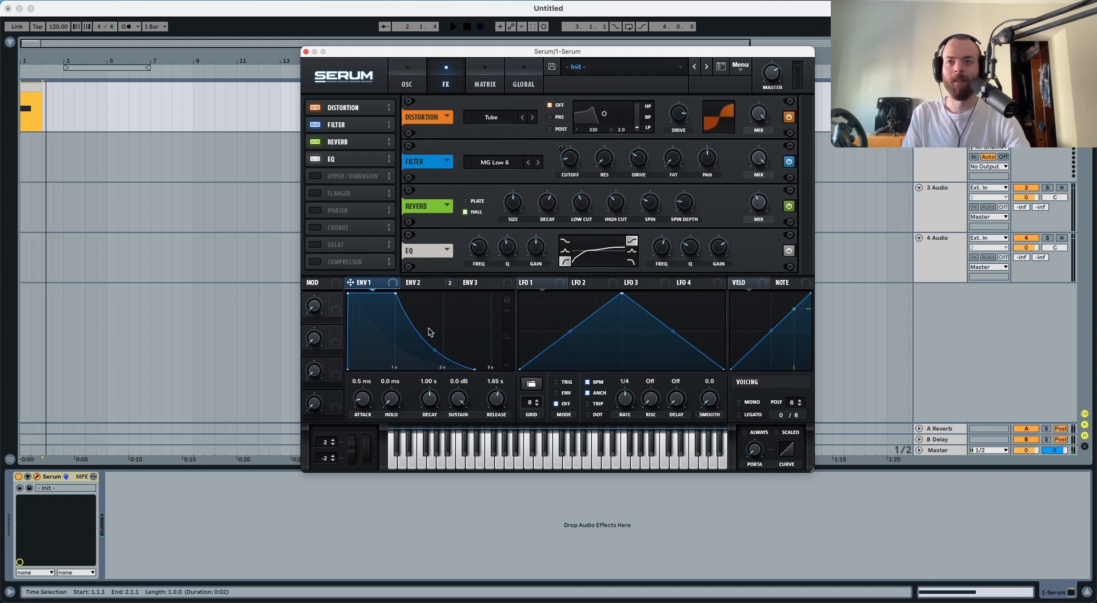
Step: Set envelope 2's attack to 118 ms and audition the clip
click(416, 284)
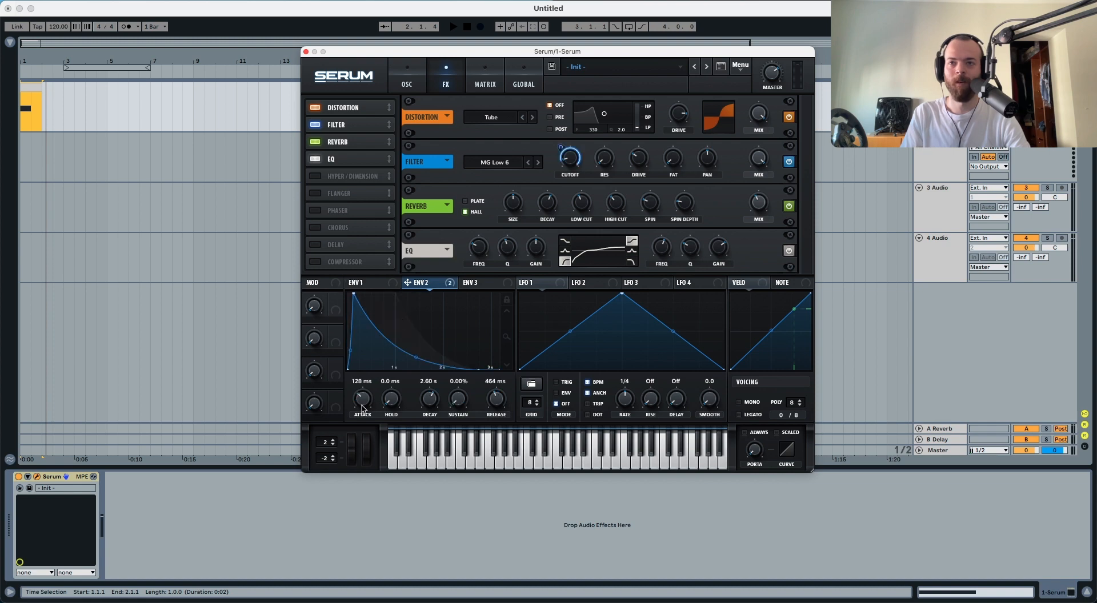
drag(361, 398, 357, 418)
key(space)
key(space)
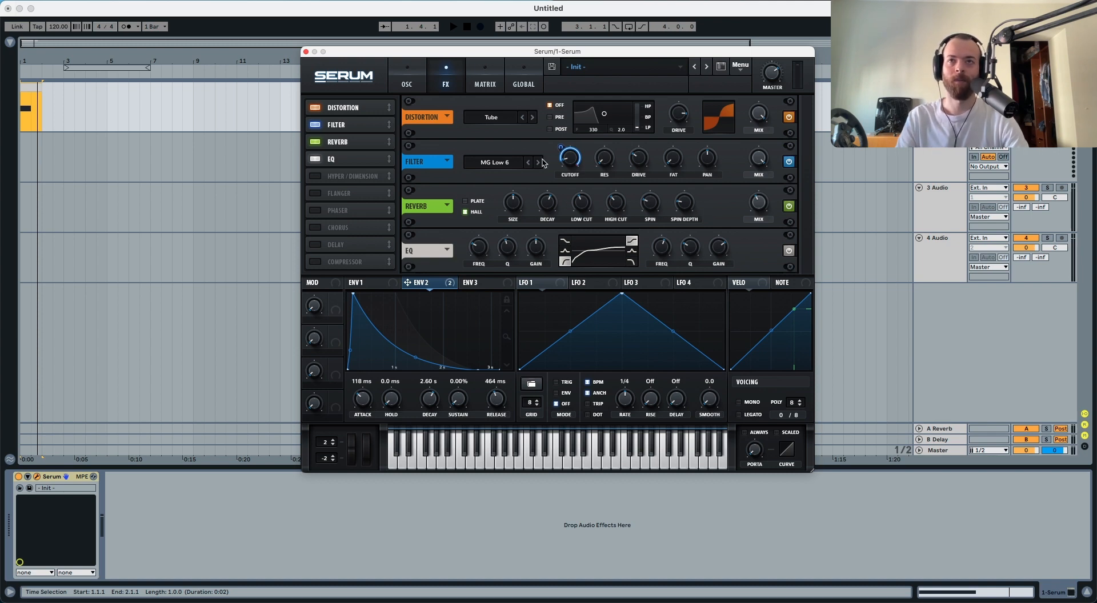
Step: Duplicate the Serum track and lengthen the F3 note in the copied clip to fill the whole bar
click(425, 87)
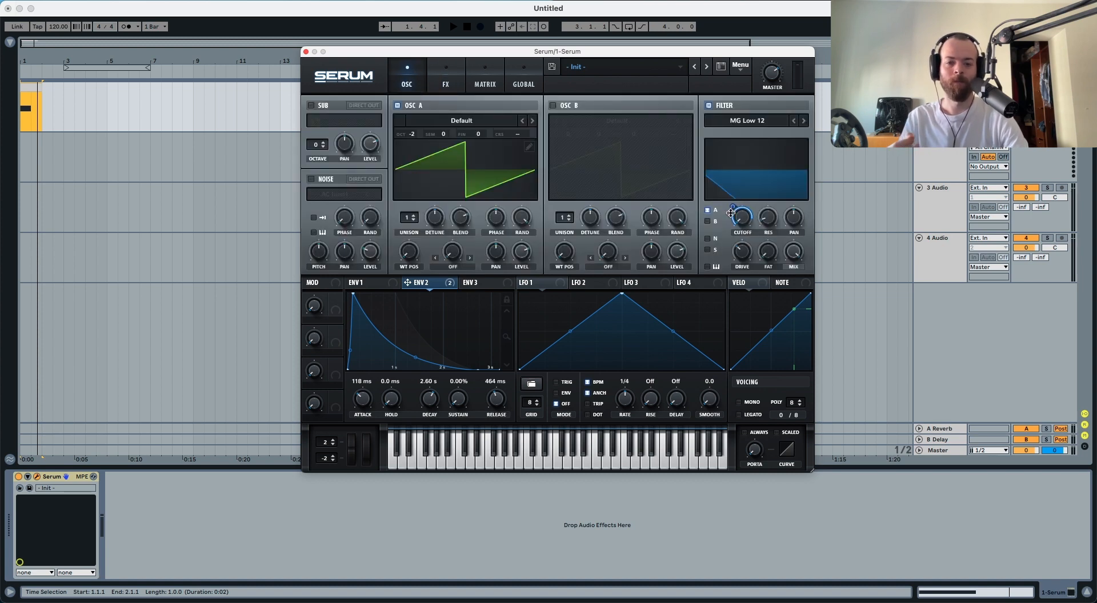
click(940, 108)
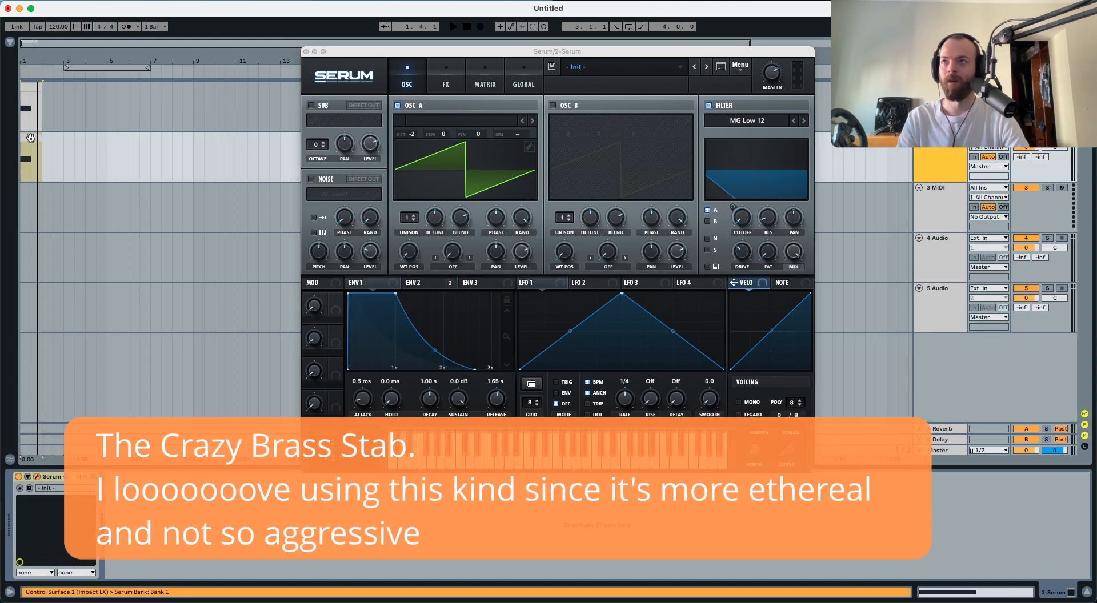
key(space)
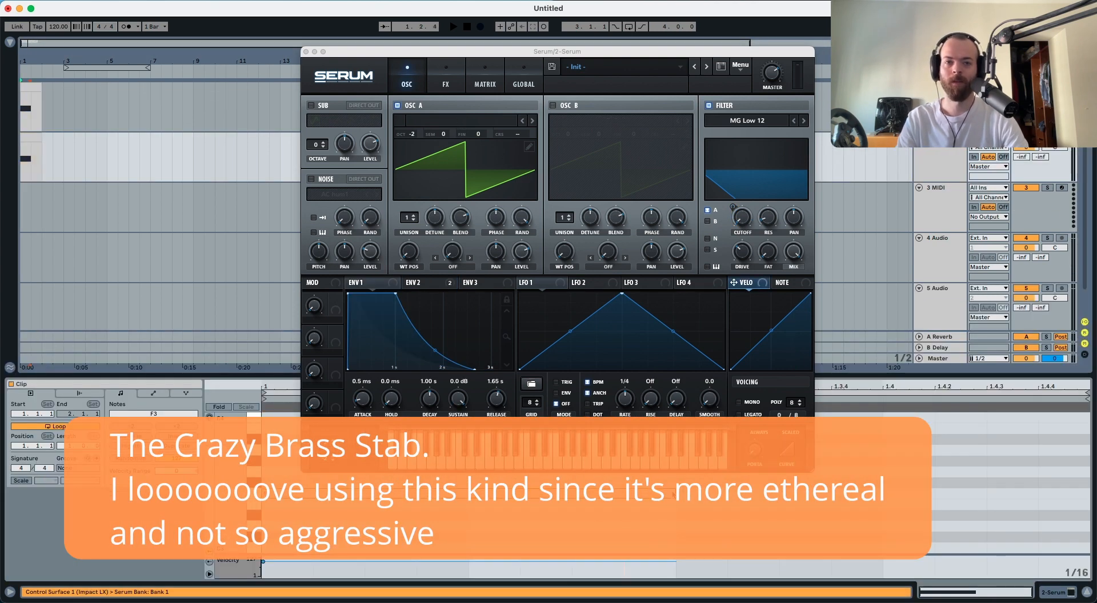
drag(674, 494, 1067, 491)
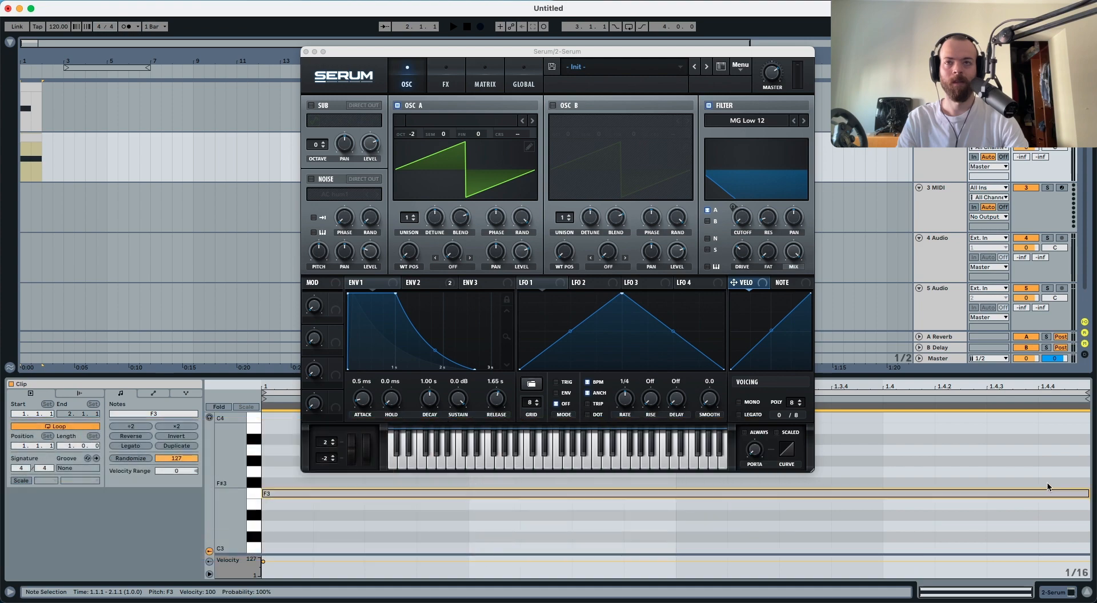
click(36, 145)
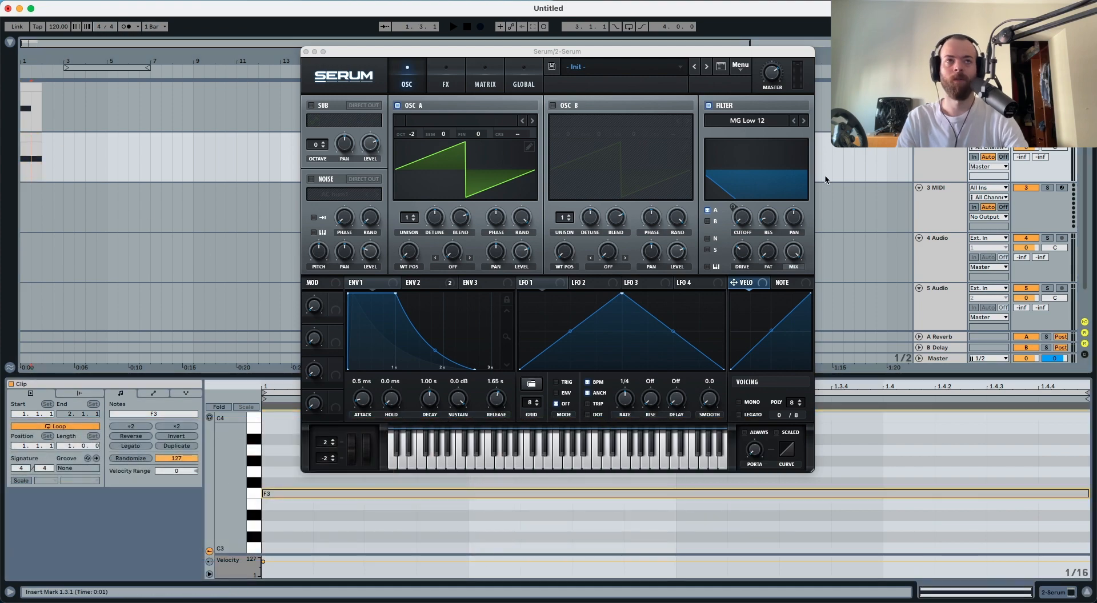
Step: Reset the duplicated track's Serum to the Init preset
click(740, 67)
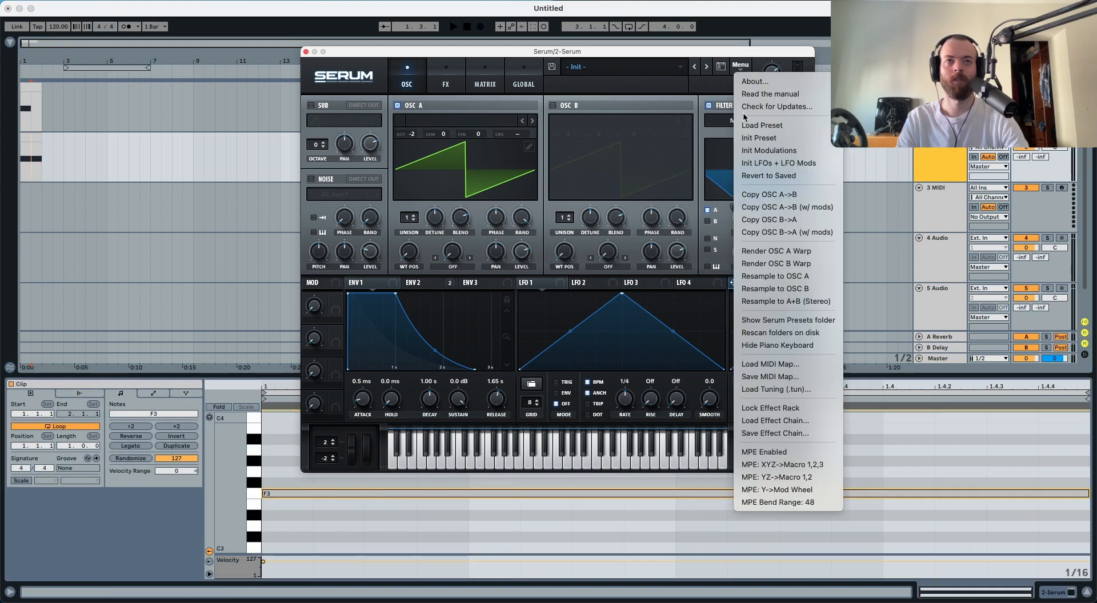
click(766, 142)
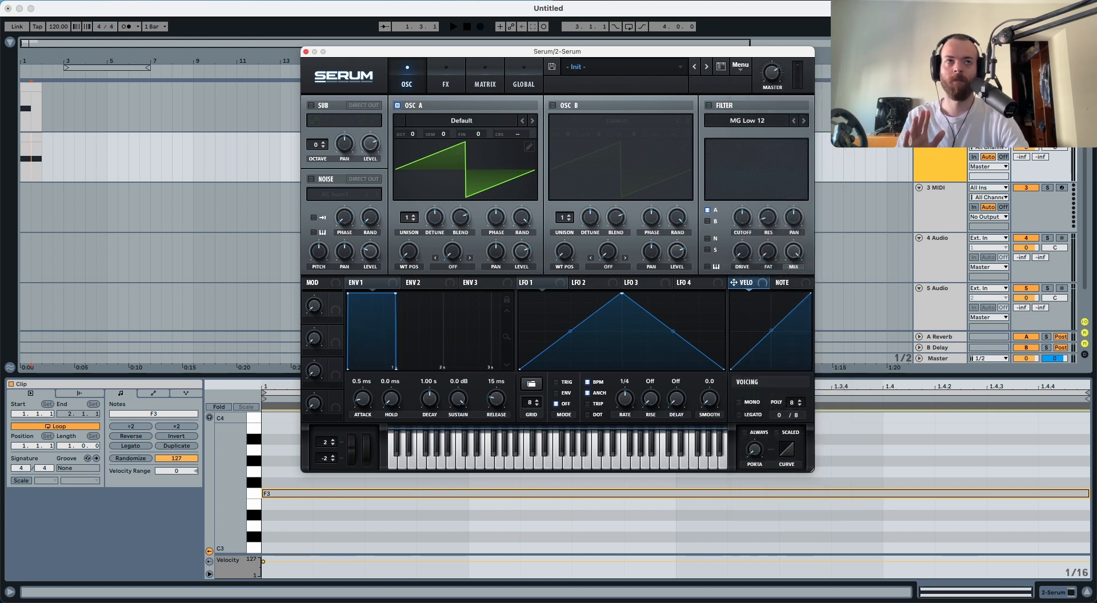
click(938, 88)
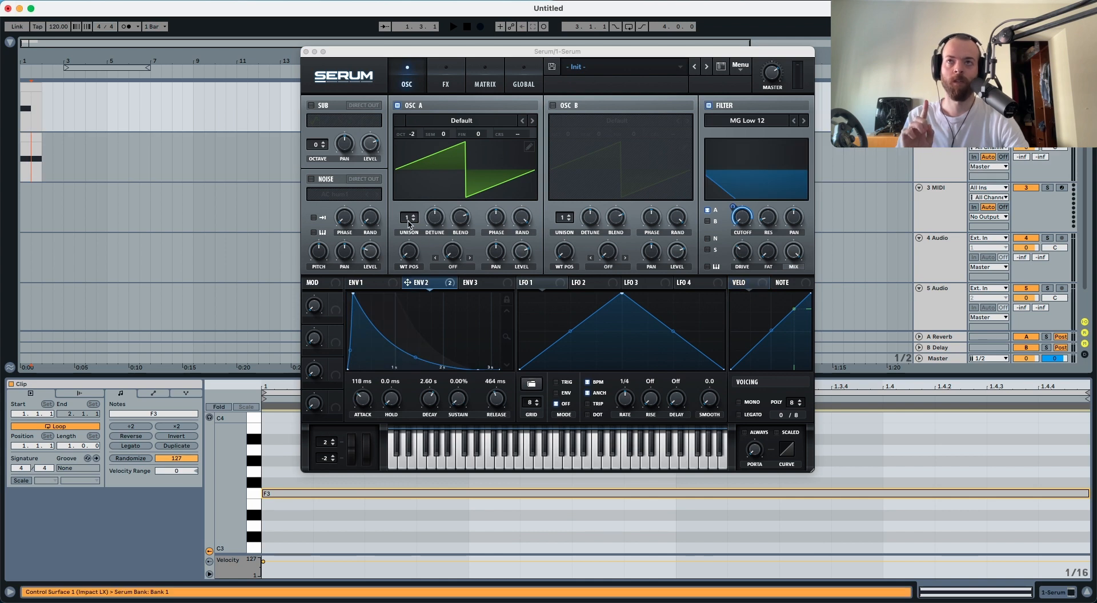
click(883, 165)
Step: Set oscillator A to 7 unison voices and octave -2 in the duplicated Serum, and audition it
drag(416, 217, 412, 177)
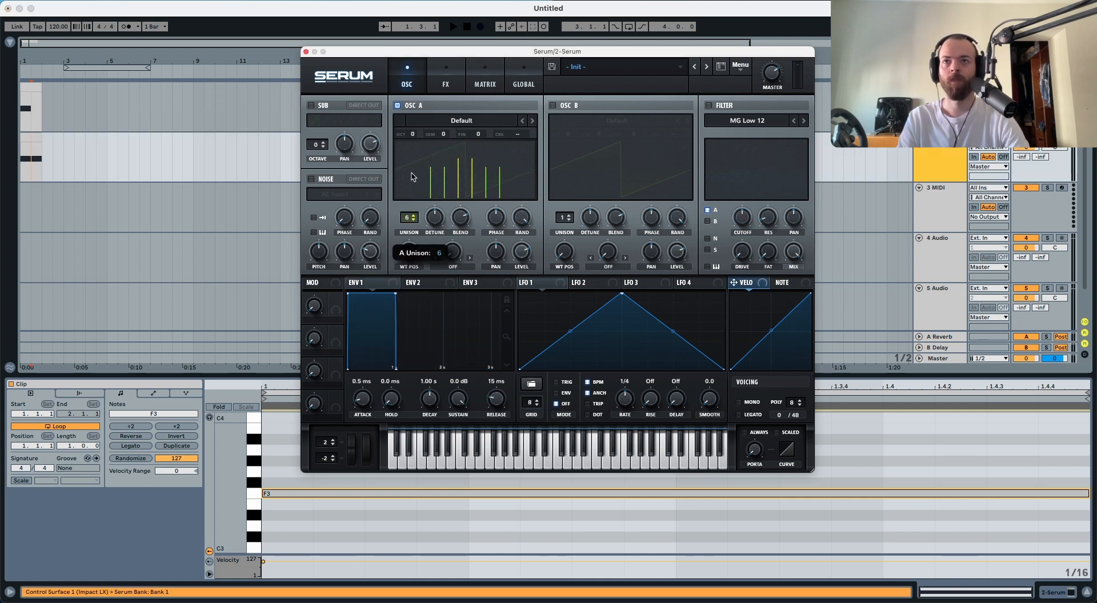
mouse_move(412, 137)
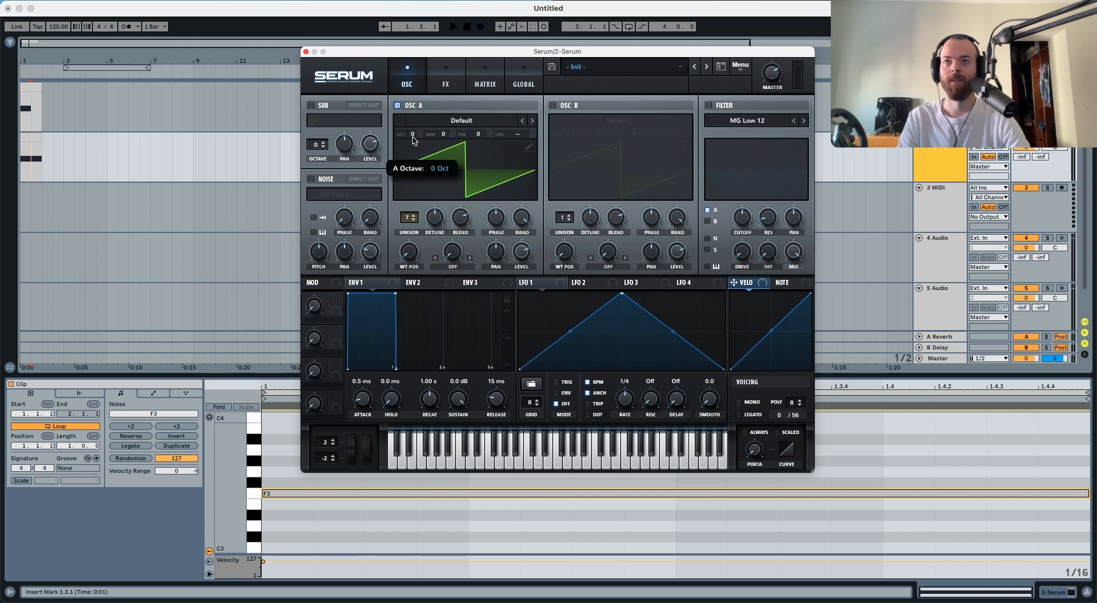
key(space)
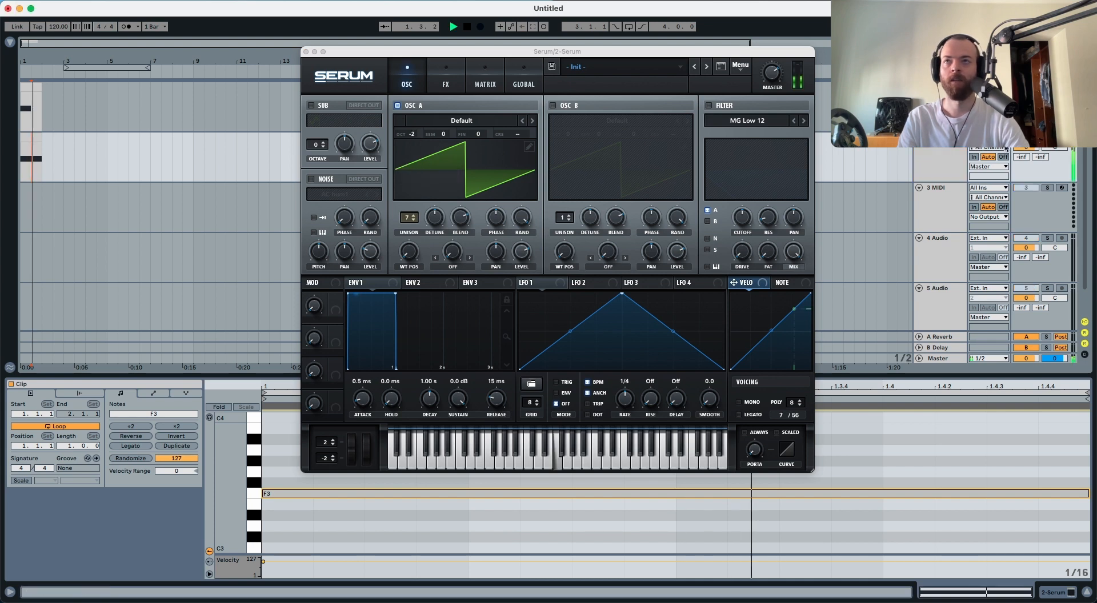
click(433, 235)
key(space)
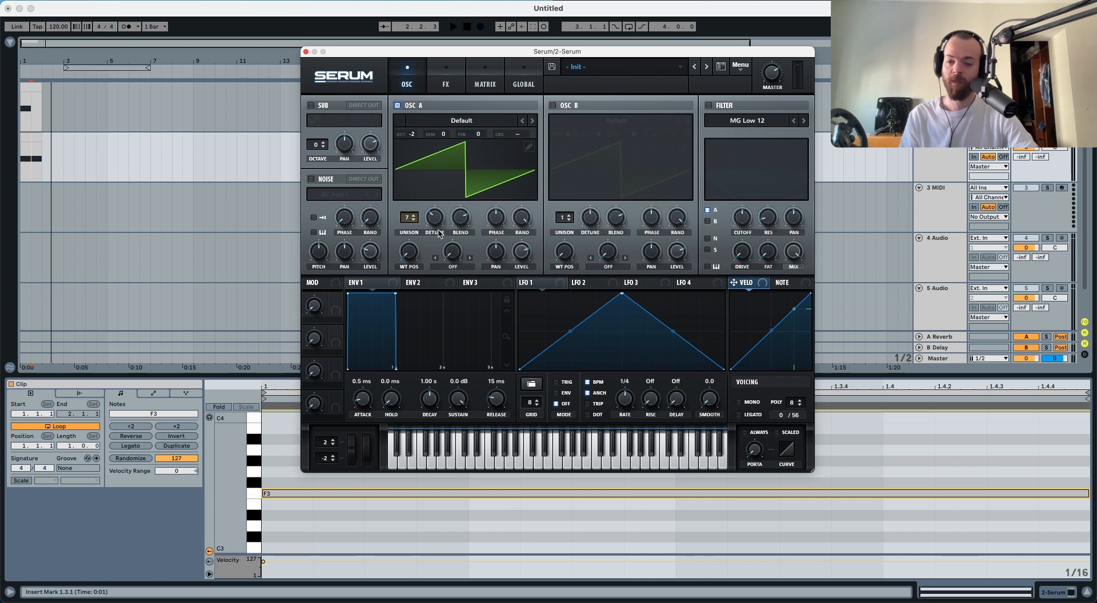
Step: Enable the MG Low 12 filter and lower its cutoff while playing the clip
click(708, 106)
key(space)
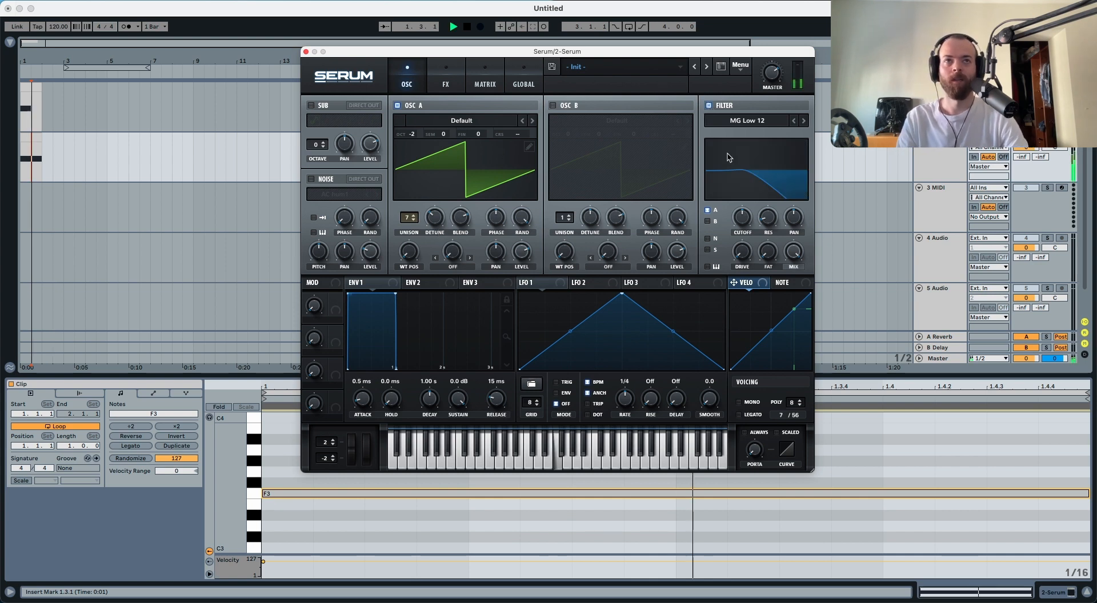
drag(742, 218, 744, 223)
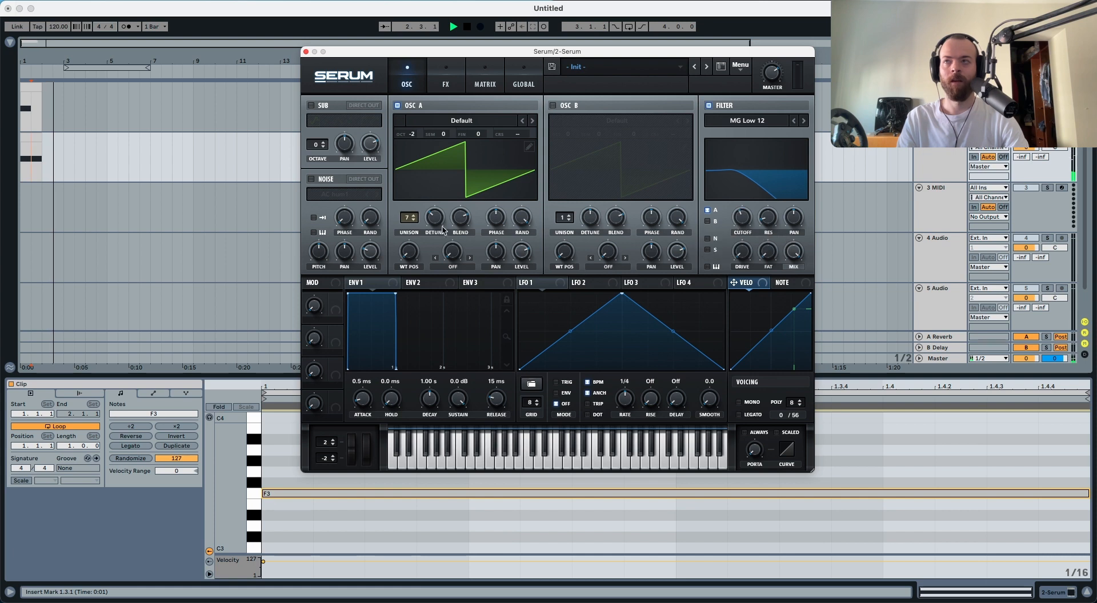
key(space)
Step: Raise oscillator A's unison detune and audition the duplicated clip from its start
click(29, 139)
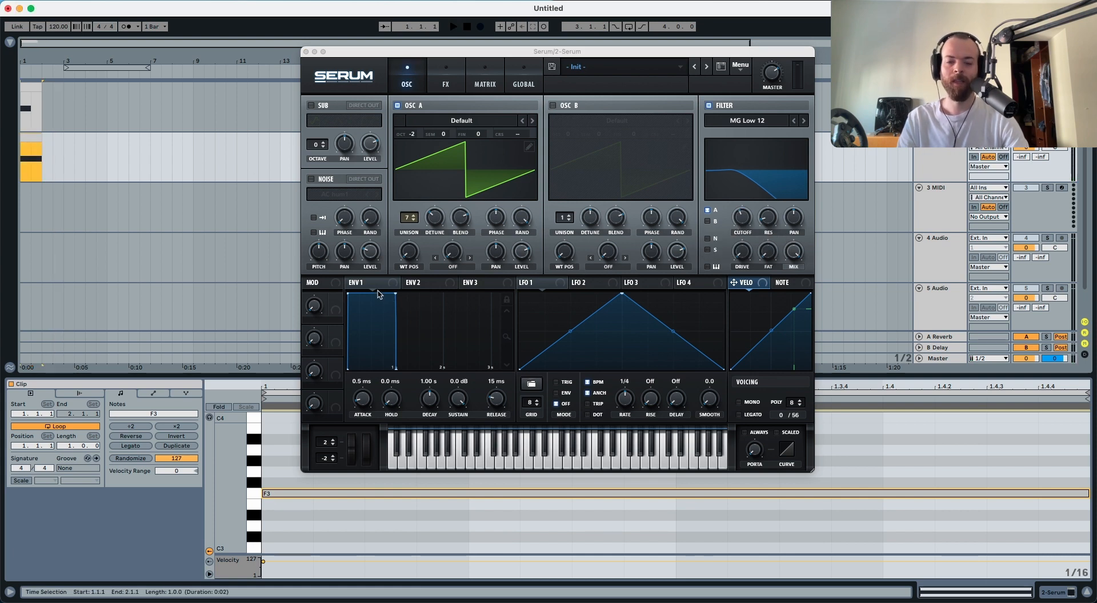
drag(434, 220, 435, 205)
key(space)
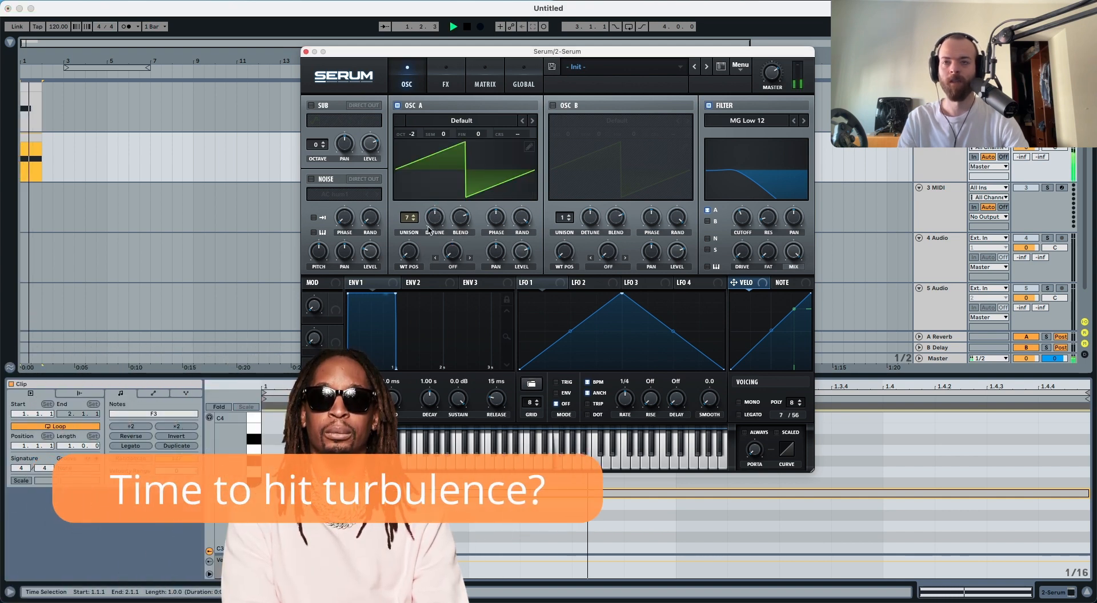
key(space)
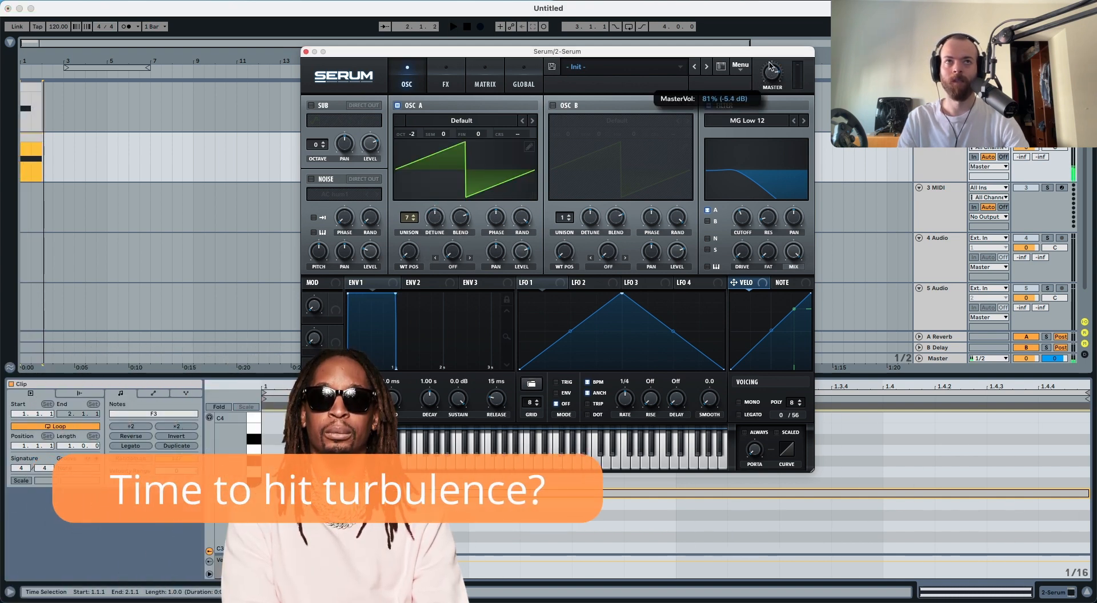
key(space)
key(space)
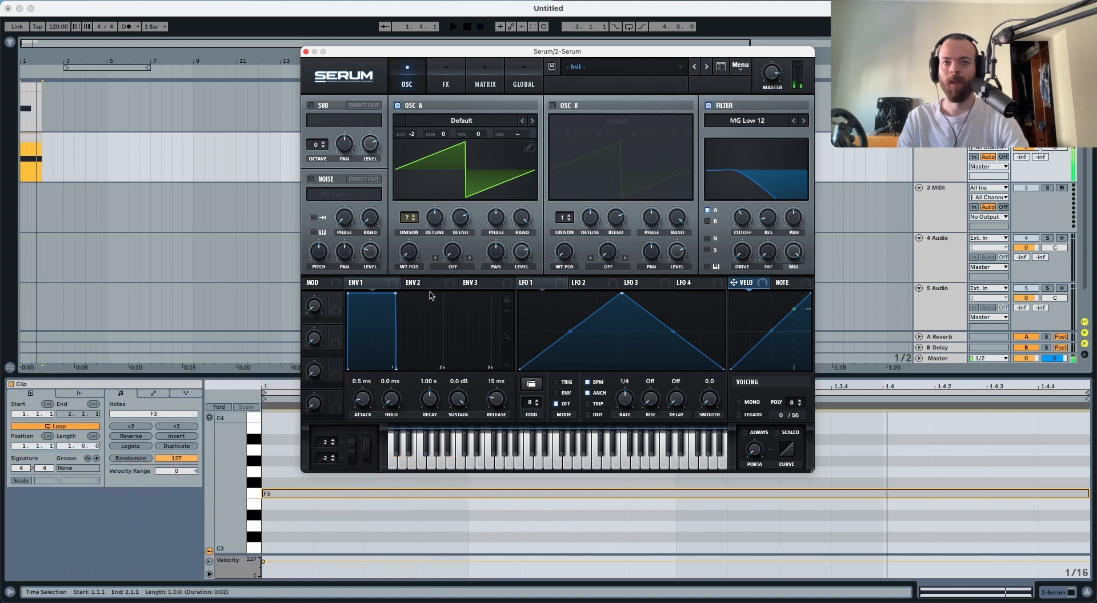
Step: Set envelope 2's attack to 800 ms and play the clip
click(414, 282)
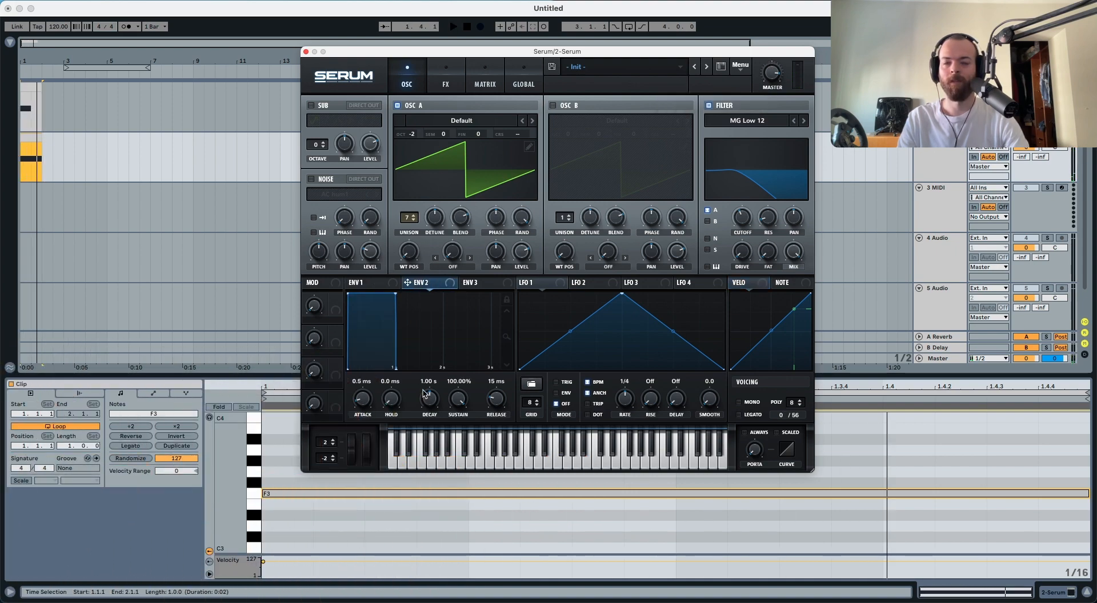
drag(395, 294, 434, 291)
key(space)
key(space)
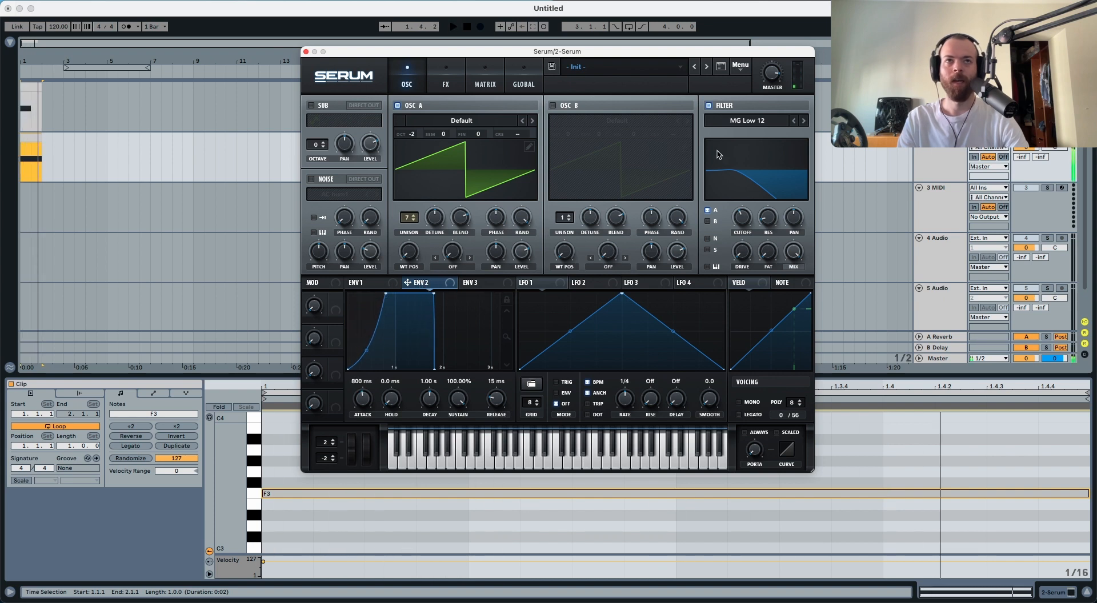
Step: Change the oscillator filter's type to Band 24
click(747, 128)
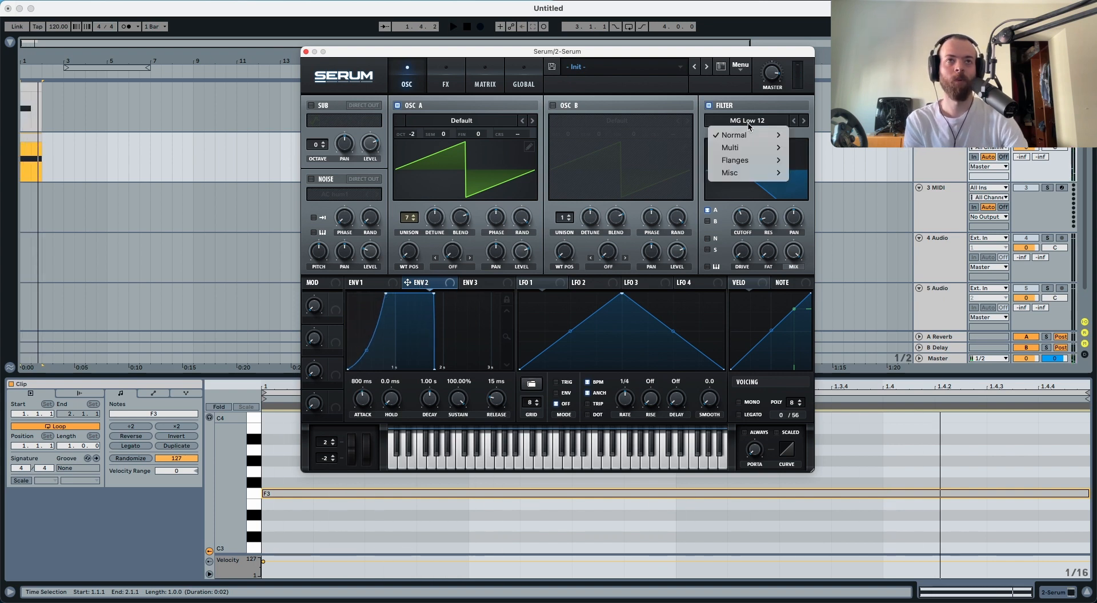
mouse_move(740, 136)
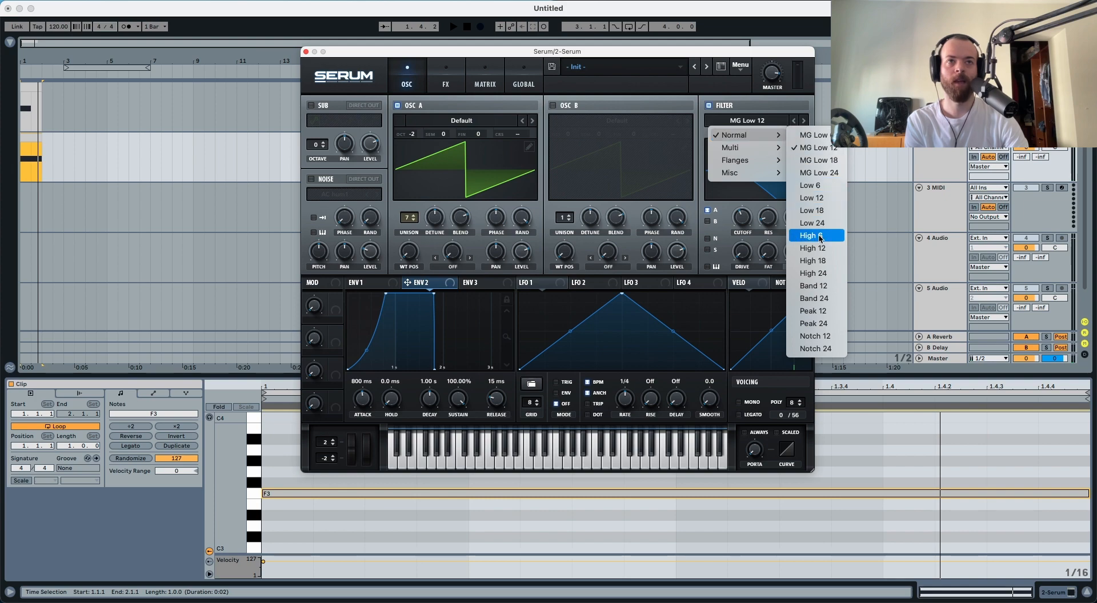
click(816, 289)
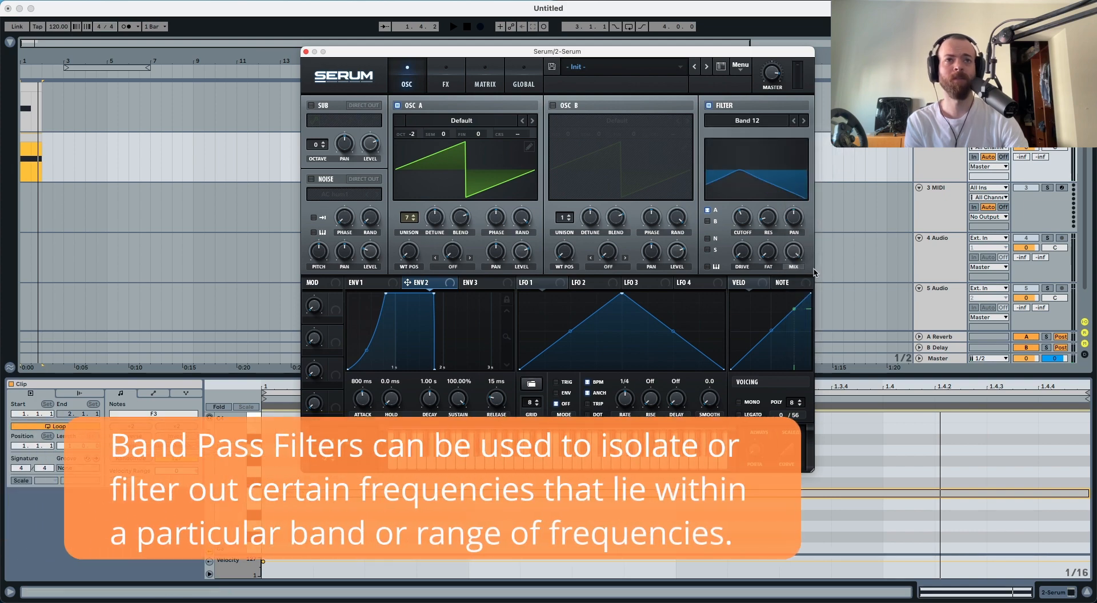
click(803, 120)
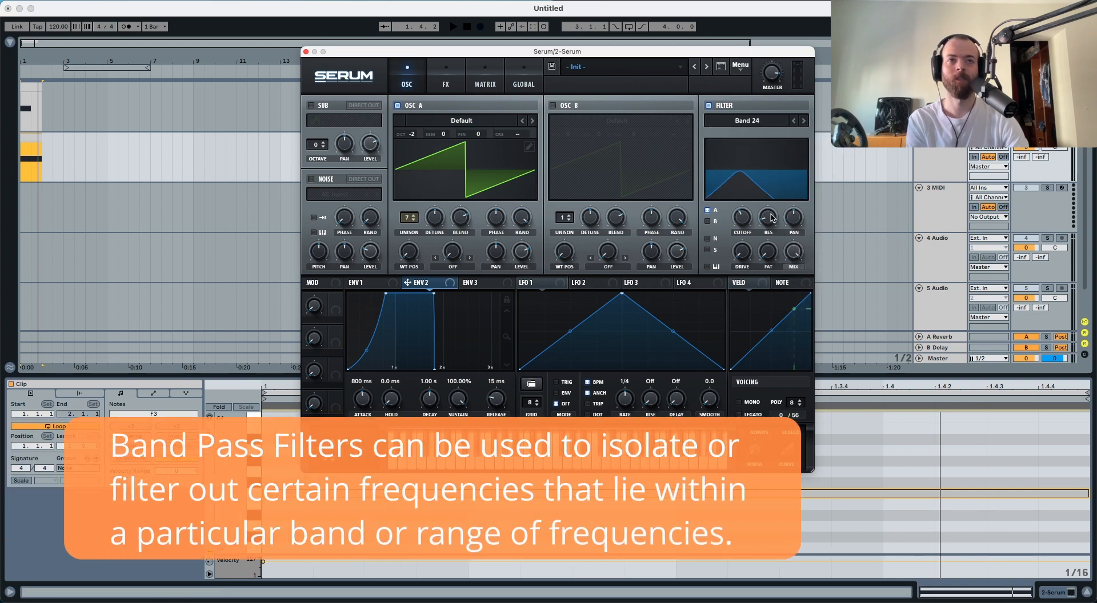
Step: Raise the oscillator filter's resonance to 43% and audition the clip
drag(772, 217, 773, 188)
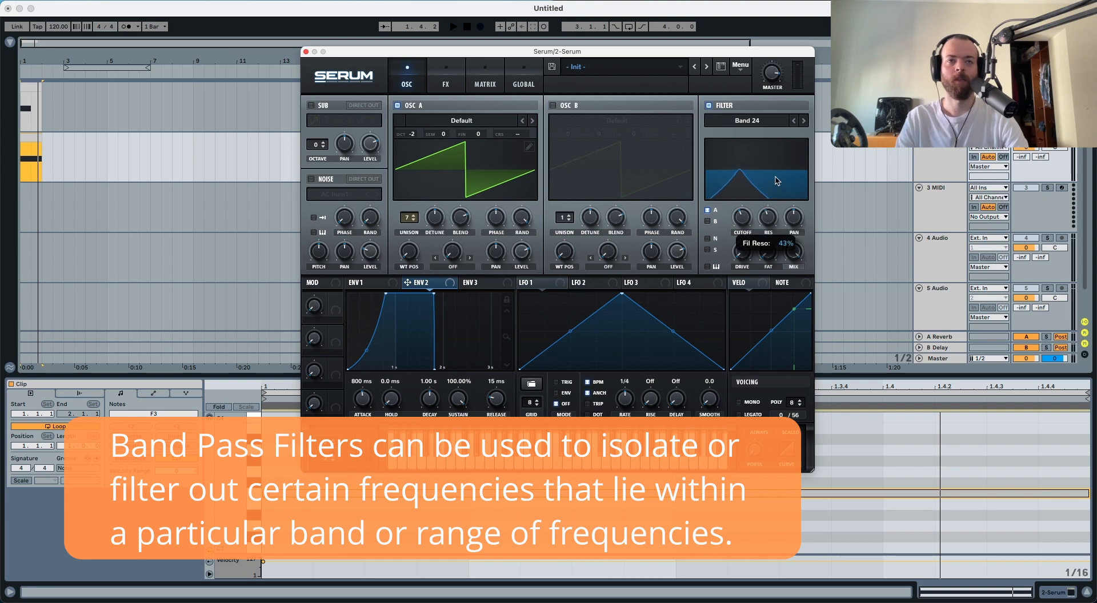
key(space)
mouse_move(741, 218)
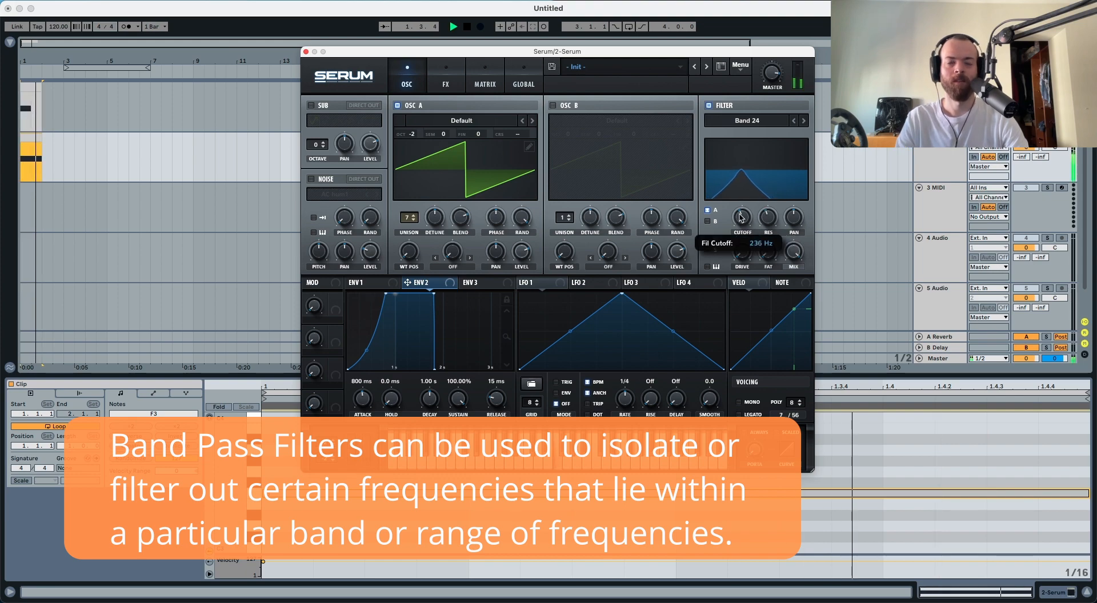
key(space)
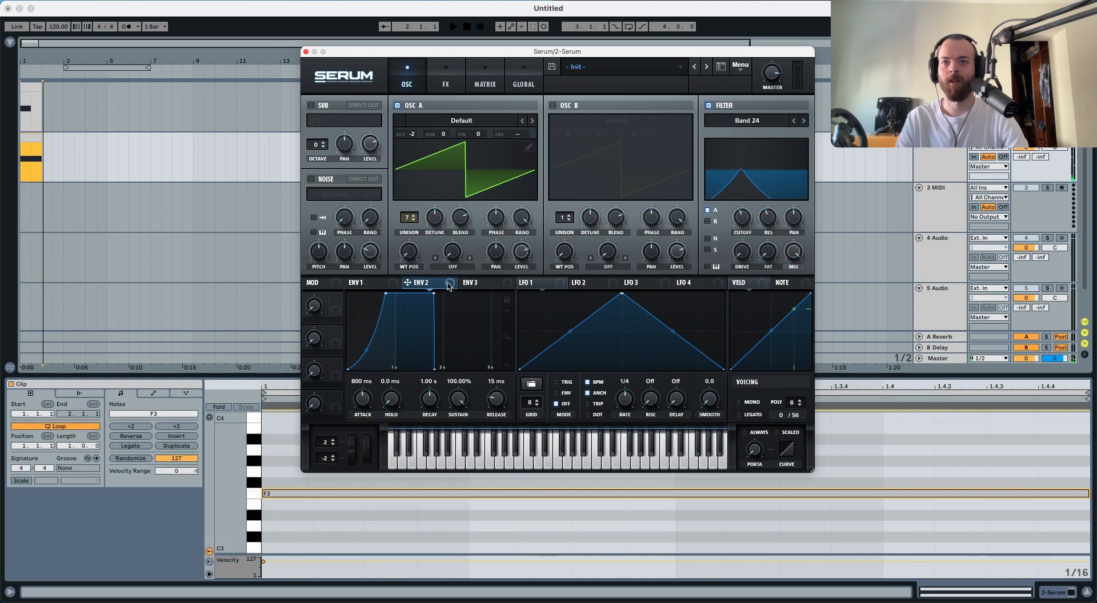
Step: Assign envelope 2 to the oscillator filter's cutoff with a depth of 19 and play the clip
drag(612, 242, 735, 234)
key(space)
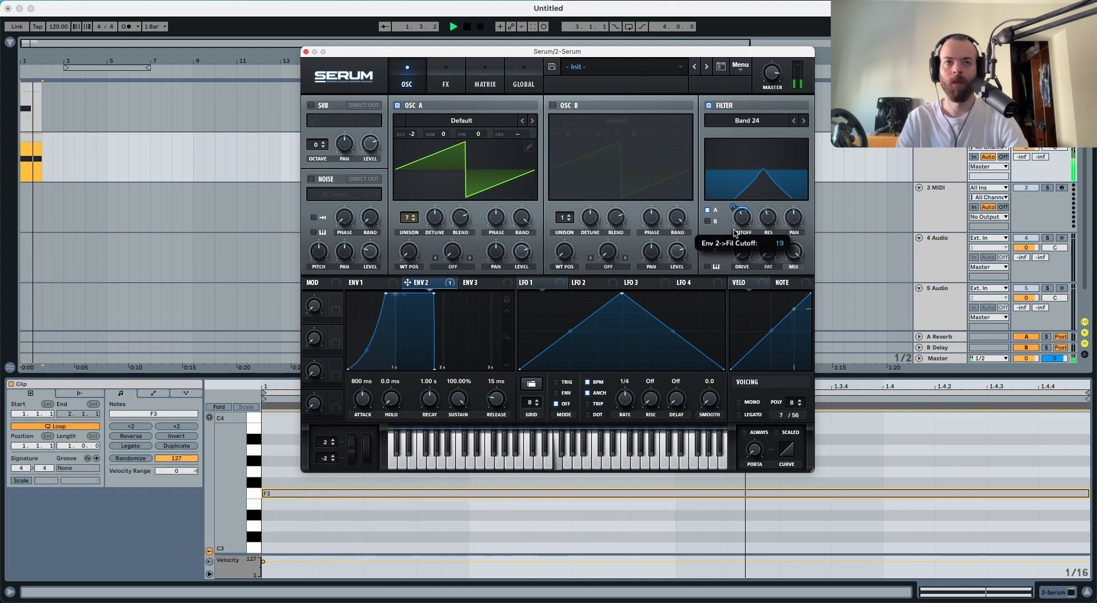
key(space)
Step: Set envelope 2's sustain to 53.35% and its release to 920 ms with the clip playing
drag(457, 398, 456, 461)
key(space)
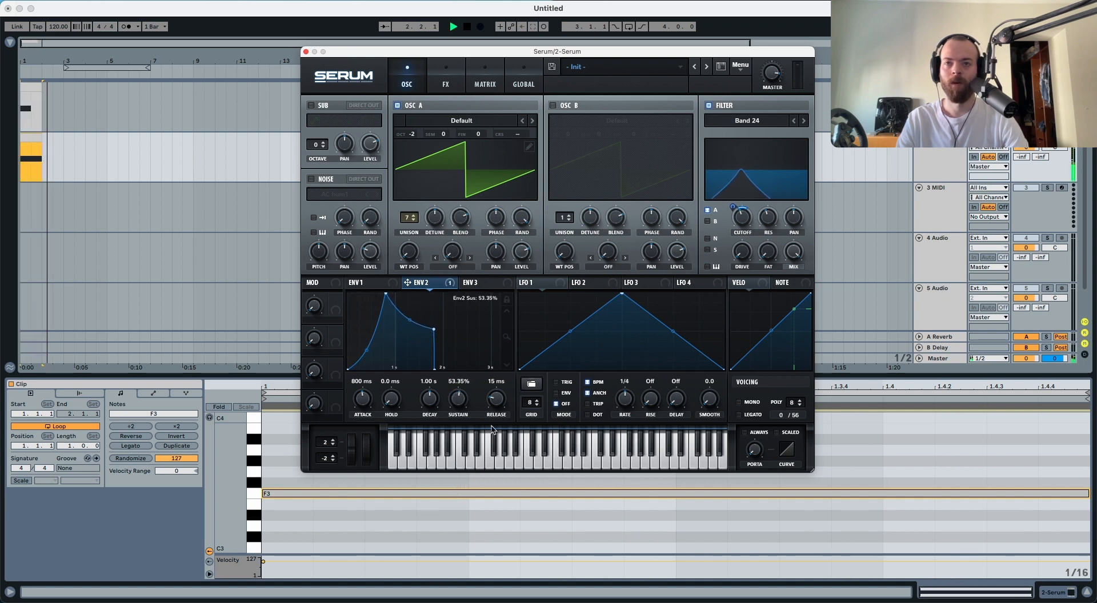
drag(496, 401, 498, 369)
Step: Set envelope 1's release to 1.13 s and play the clip
click(359, 282)
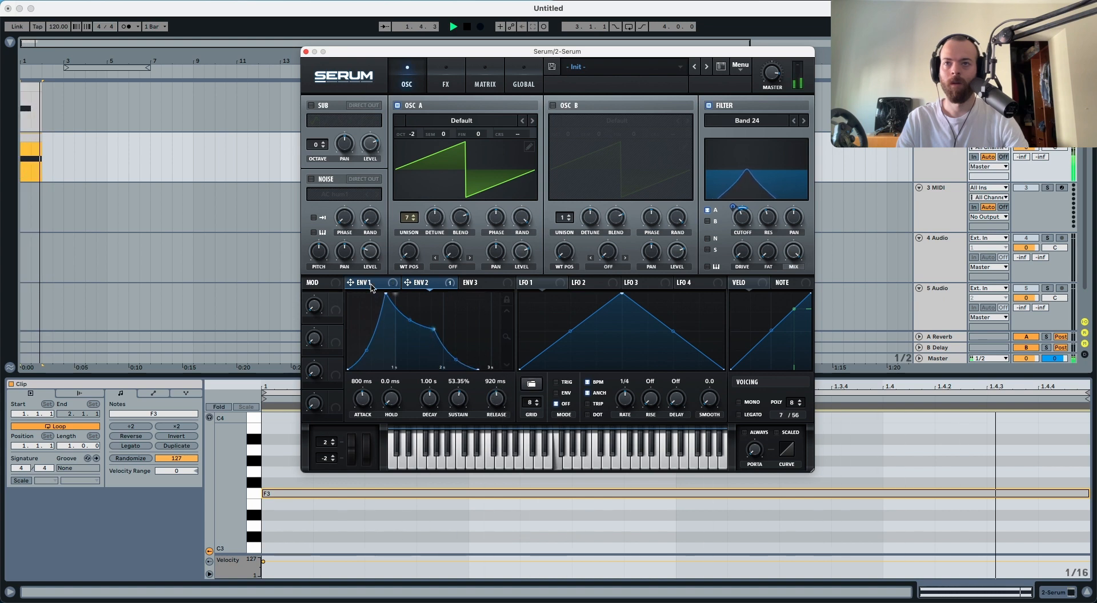
key(space)
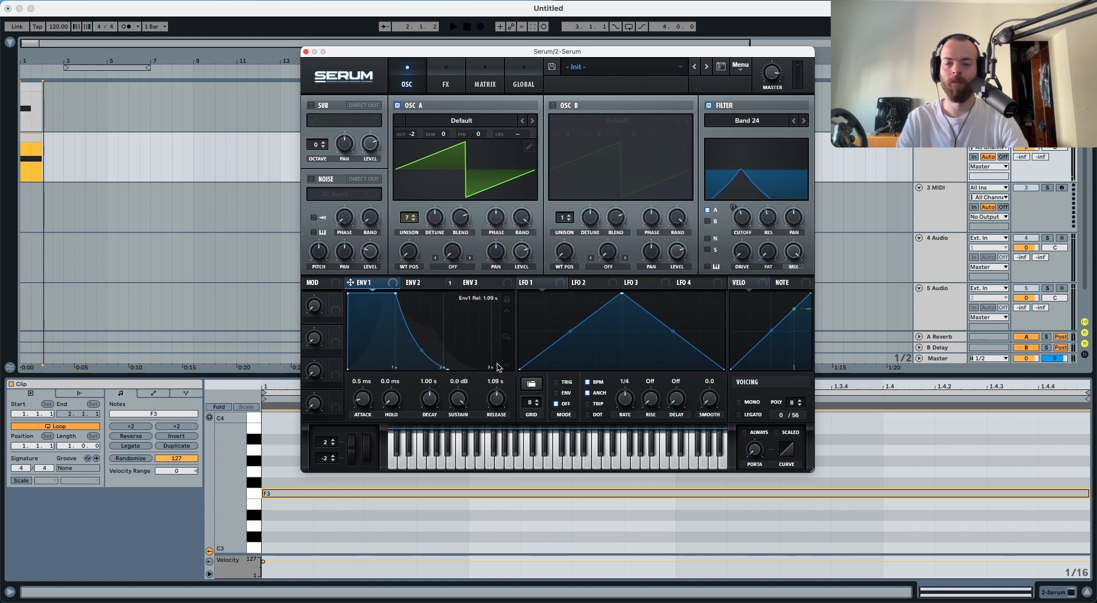
key(space)
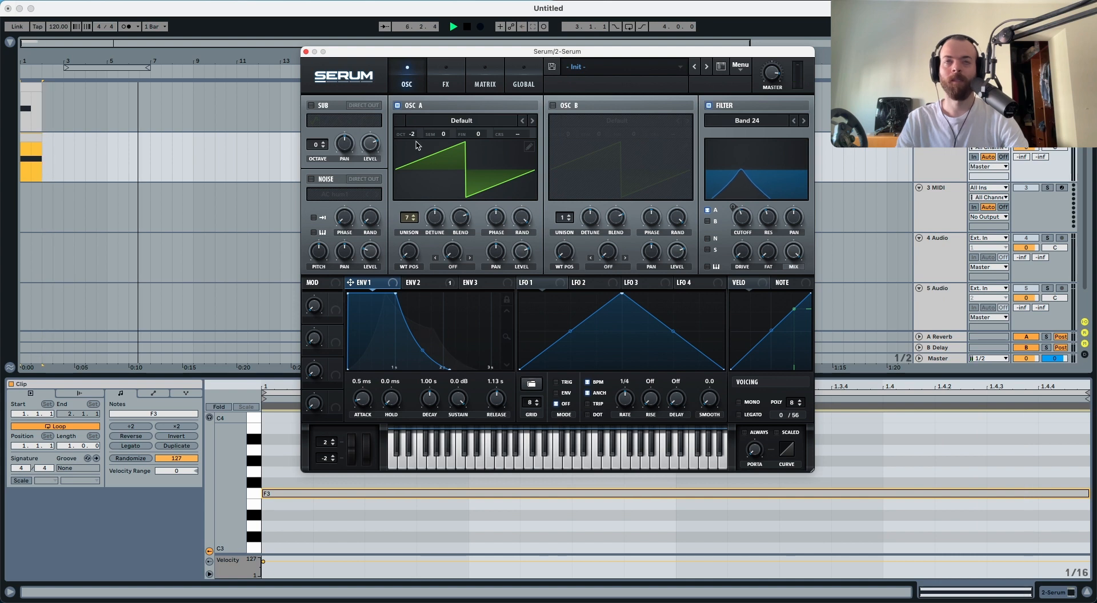
Step: Enable oscillator B at octave -2 and route it through the filter during playback
click(552, 105)
drag(565, 137, 568, 199)
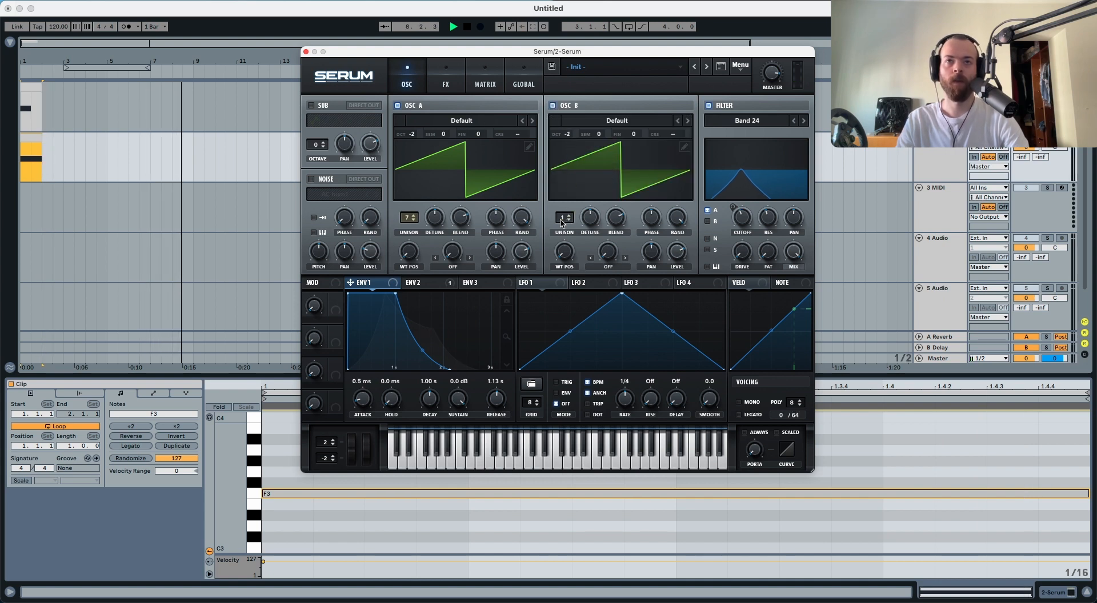
key(space)
key(space)
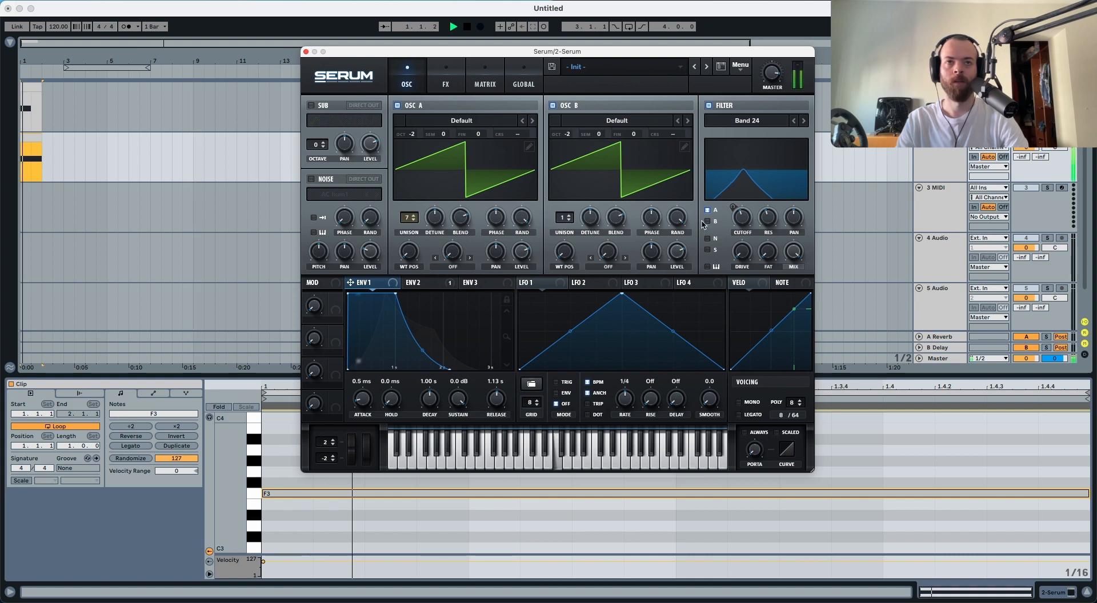
click(708, 221)
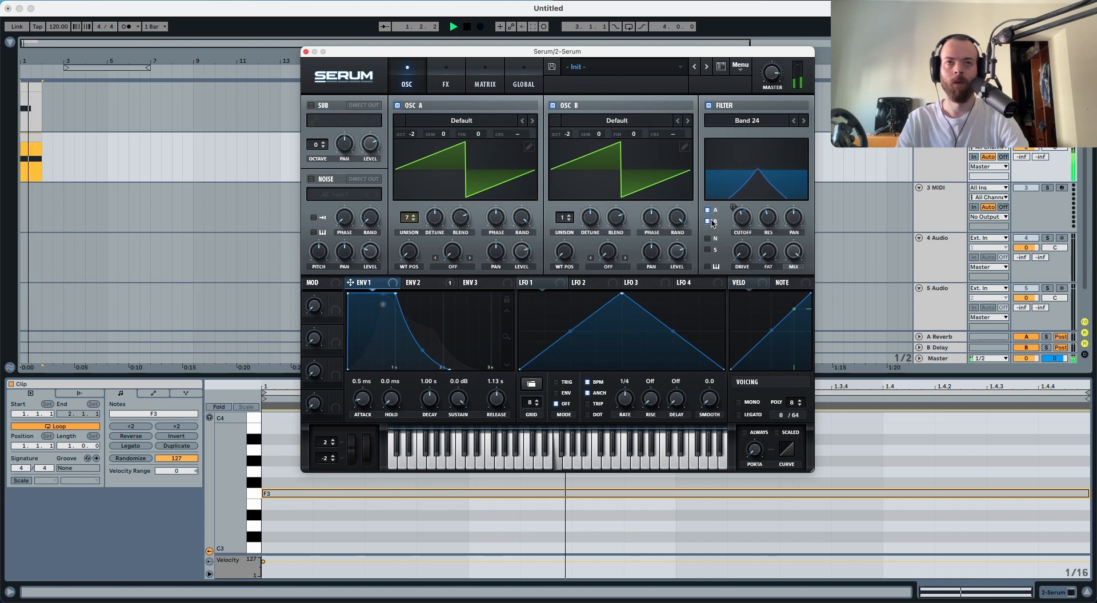
Step: Change the oscillator filter's type to Band 12 and set its drive to 23% while auditioning the clip
click(792, 121)
key(space)
key(space)
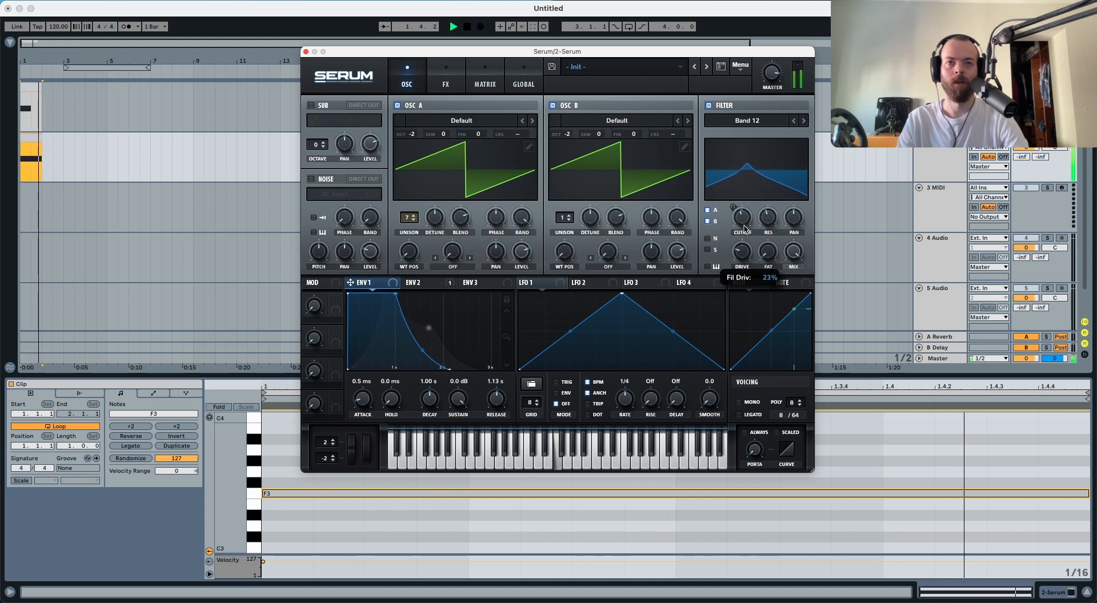
Step: Adjust the Band 12 filter's resonance to 47%, replaying the clip to judge the sound
key(space)
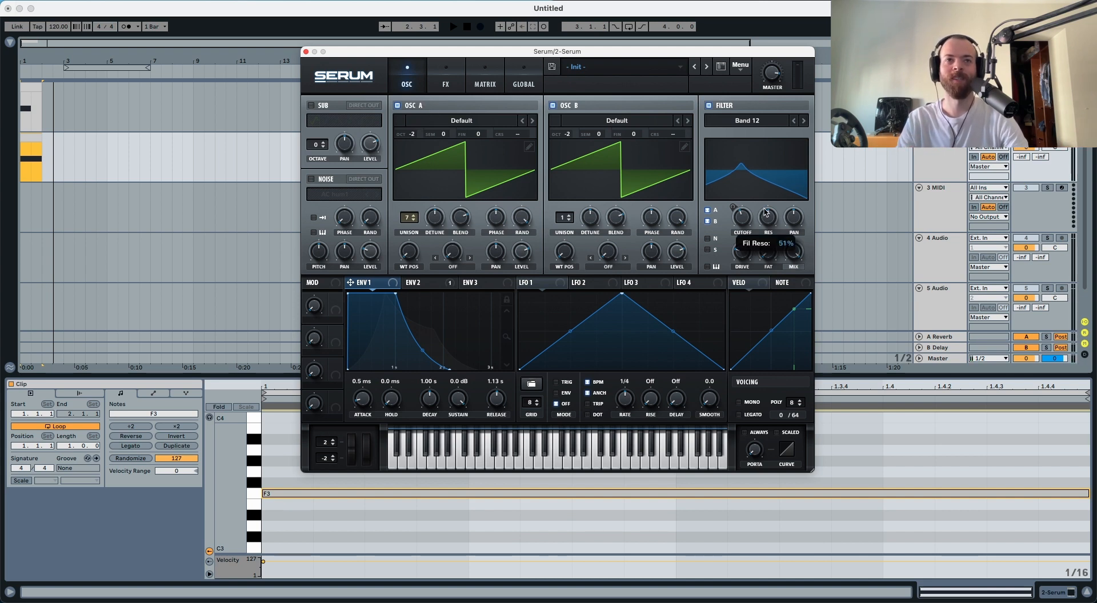
key(space)
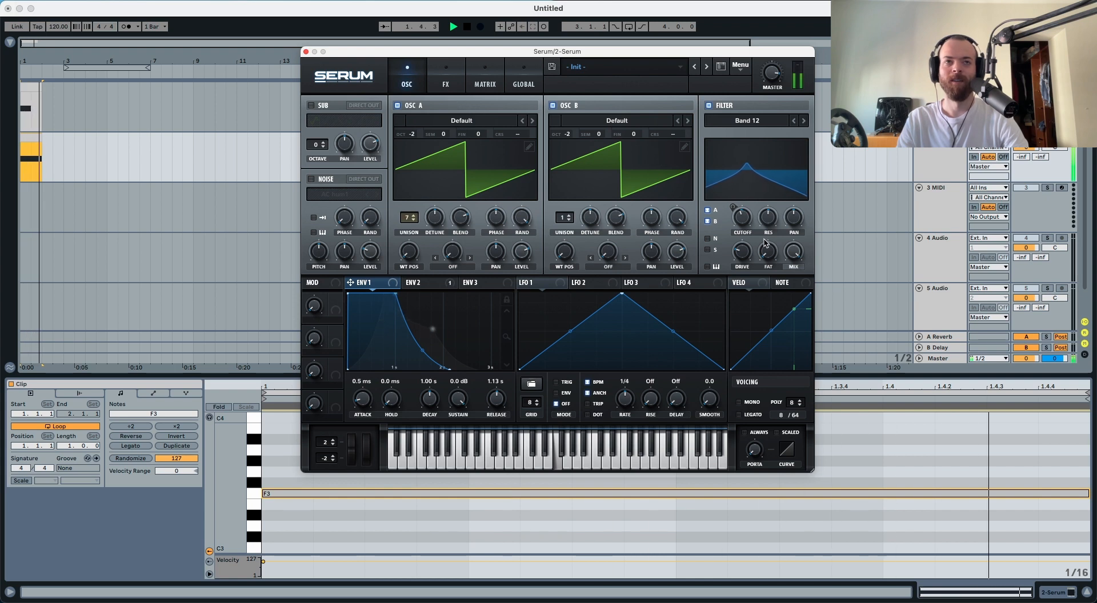
key(space)
key(space)
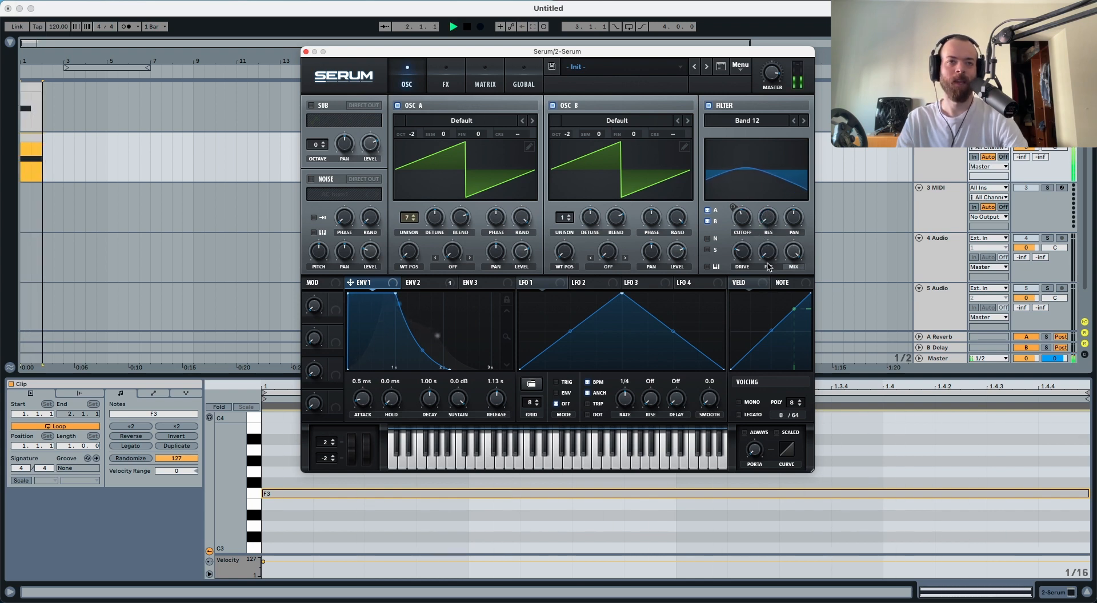
key(space)
drag(768, 225, 769, 211)
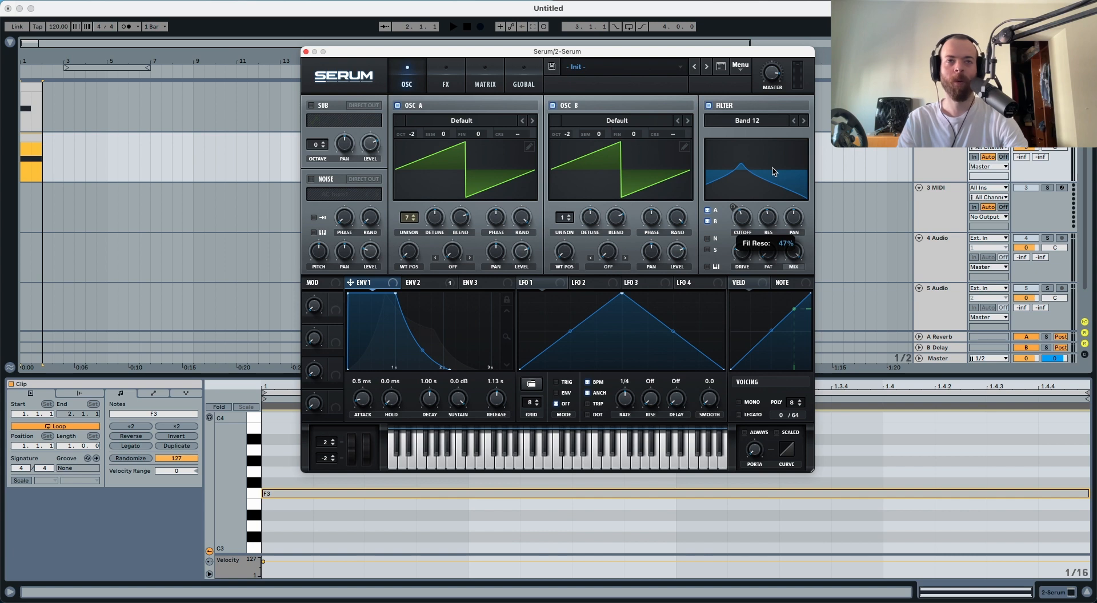
key(space)
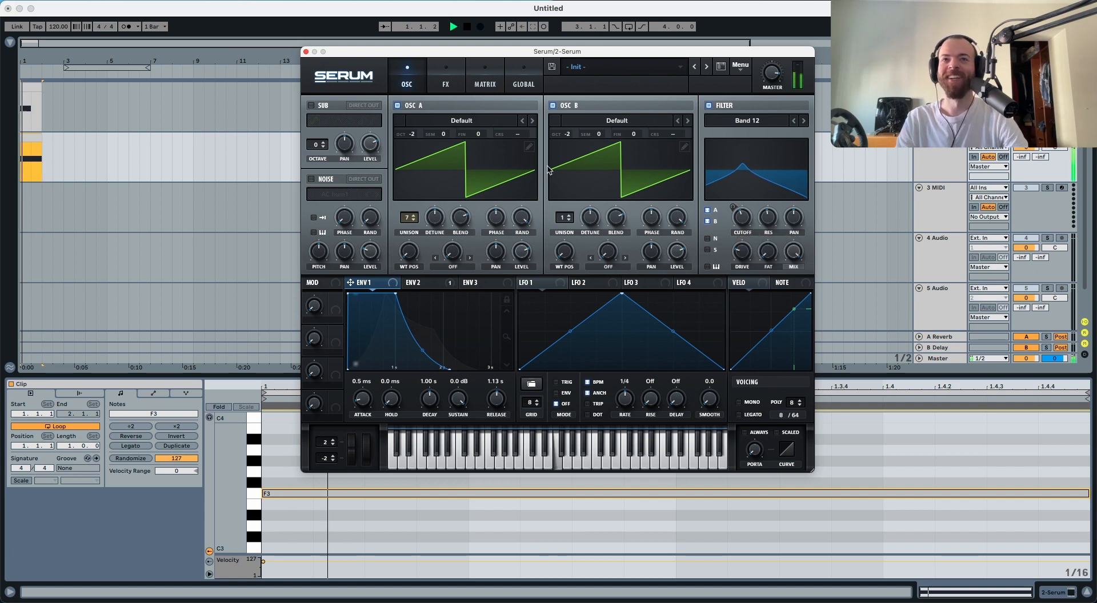
key(space)
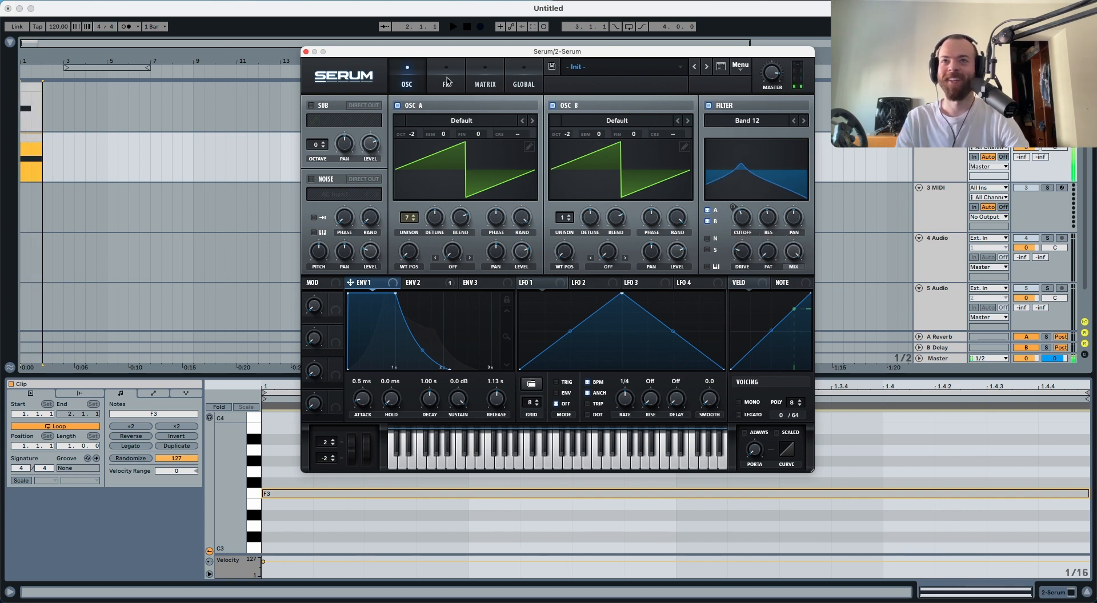
Step: Enable HardClip distortion first in the effects chain and raise its drive to 94% while playing the clip
click(446, 81)
click(318, 125)
drag(335, 128, 340, 107)
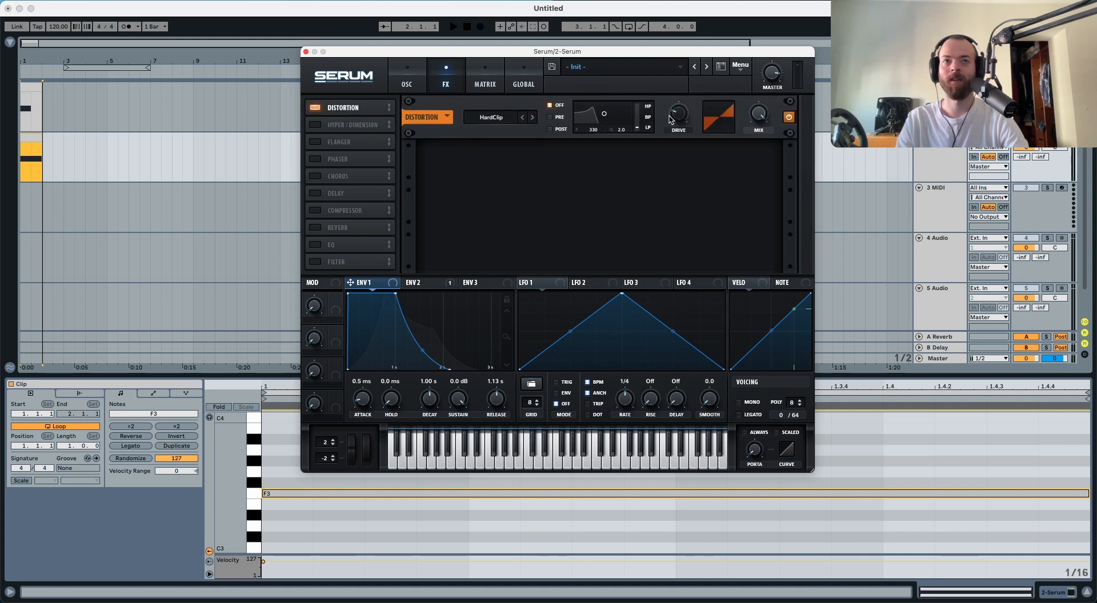
drag(670, 119, 692, 51)
key(space)
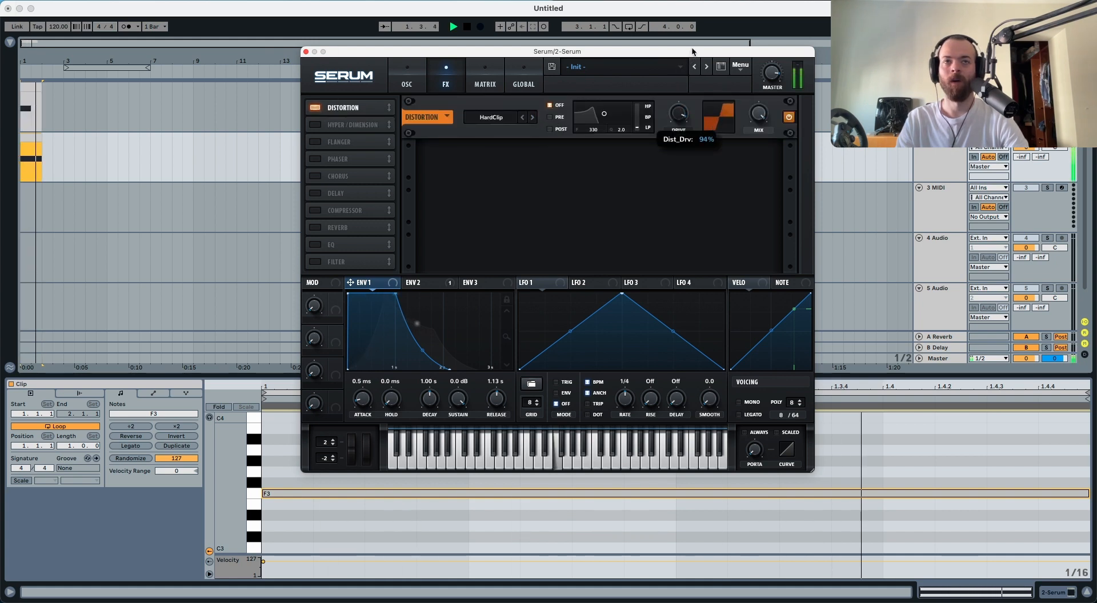
key(space)
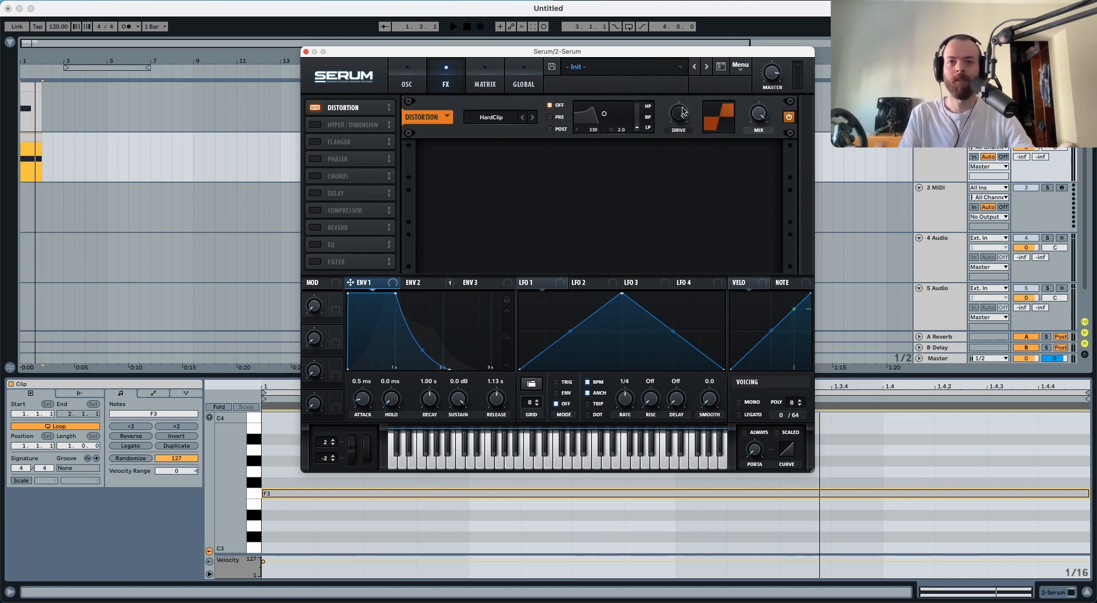
Step: Compare the playing clip with the distortion bypassed and enabled
key(space)
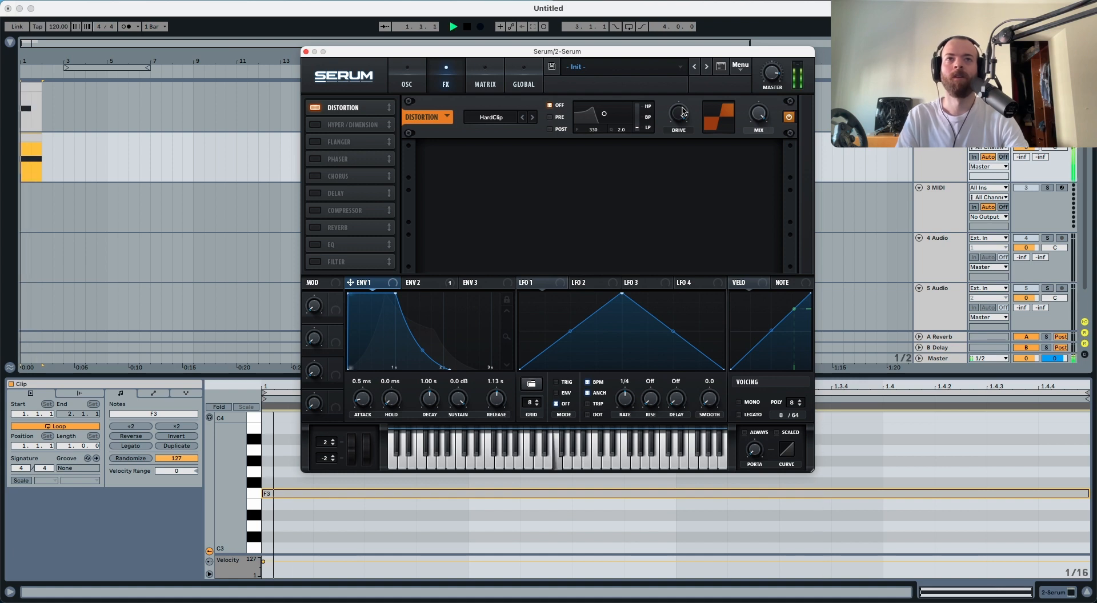
click(788, 117)
click(788, 117)
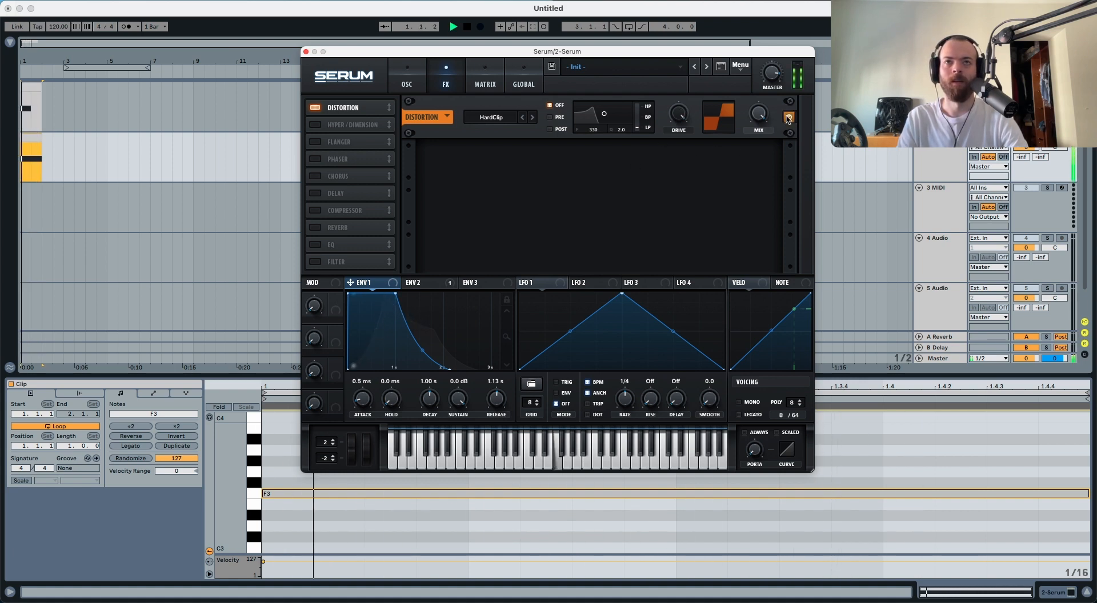
key(space)
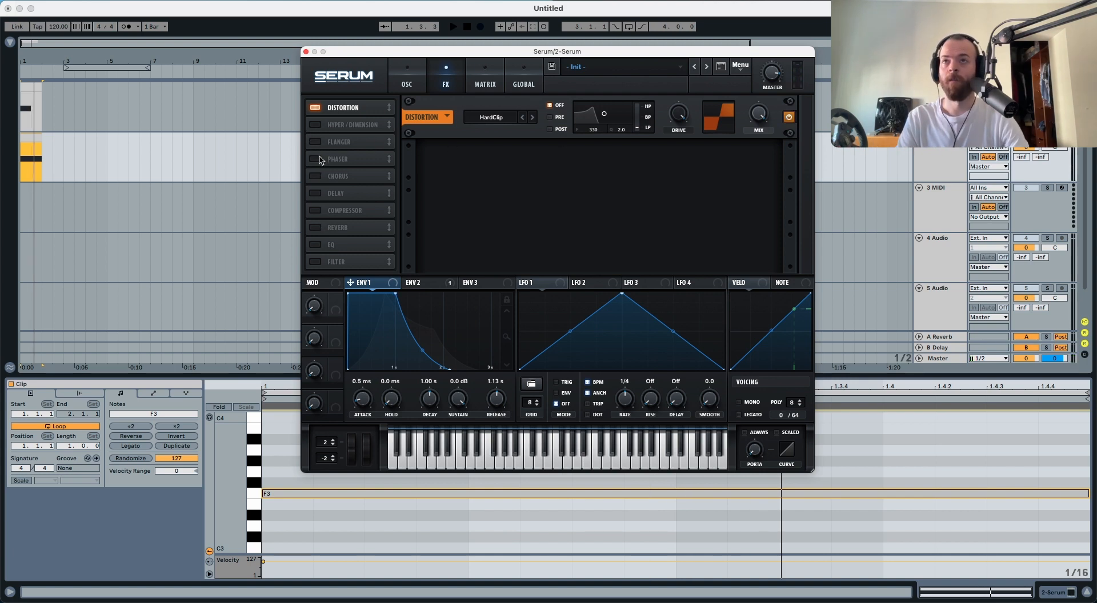
Step: Enable the MG Low 6 effects filter directly after the distortion and lower its cutoff to 89 Hz during playback
click(318, 263)
drag(336, 264, 337, 123)
key(space)
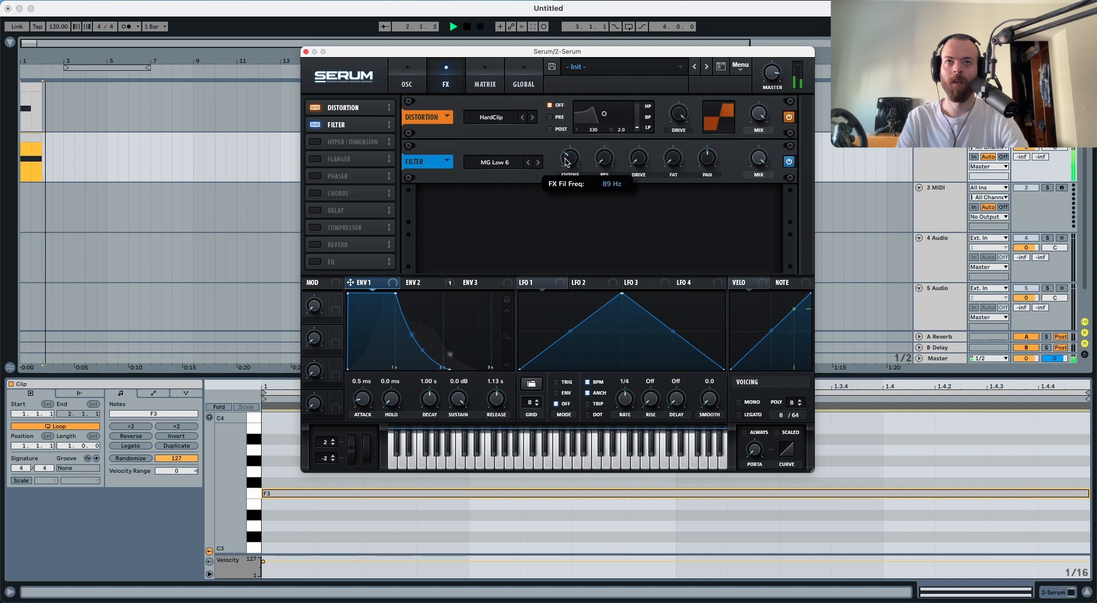
key(space)
Step: Set envelope 3's attack to 1.57 s, sustain to 65.54% and release to 1.88 s
click(422, 282)
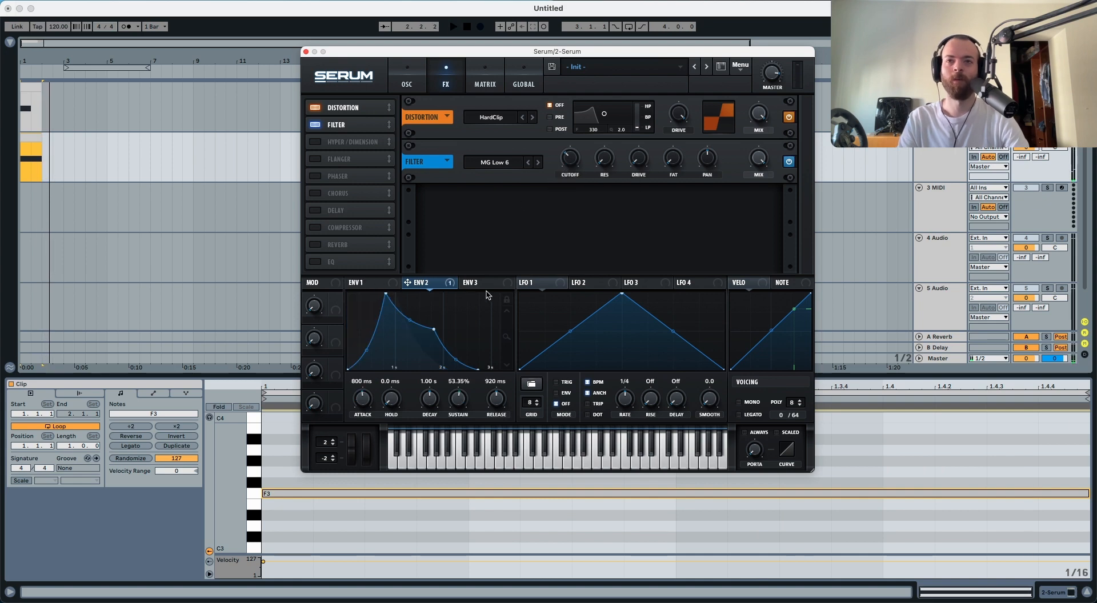
click(484, 284)
drag(358, 406, 368, 358)
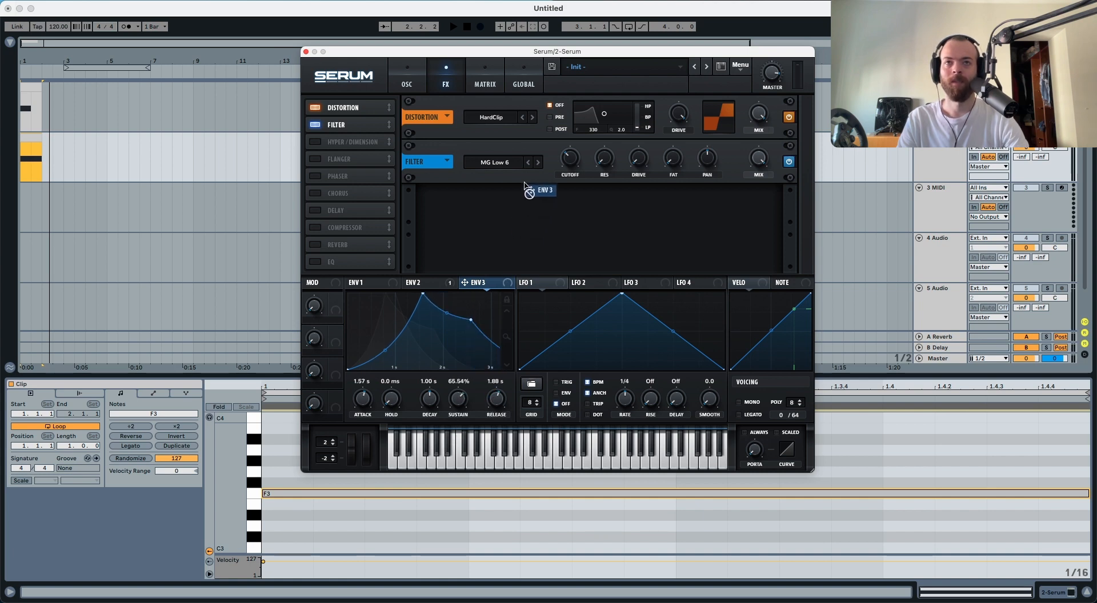
Step: Assign envelope 3 to the effects filter's cutoff with a depth of 42 and audition the clip
drag(525, 184, 560, 161)
key(space)
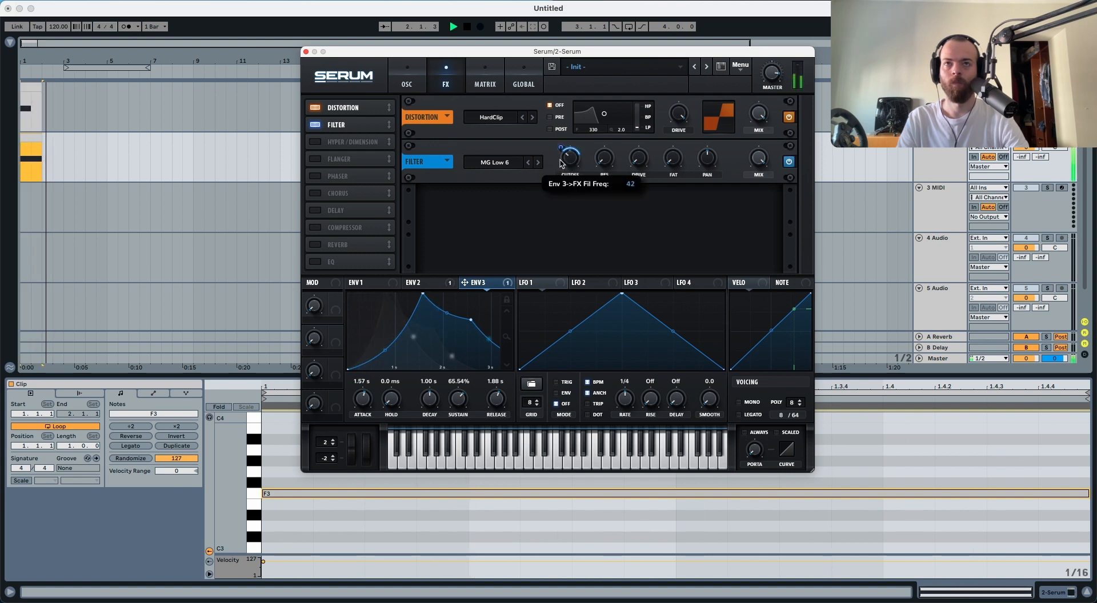
key(space)
Step: Try envelope 3's attack at 1.91 s, play the clip, and settle on 1.07 s
drag(367, 395, 377, 364)
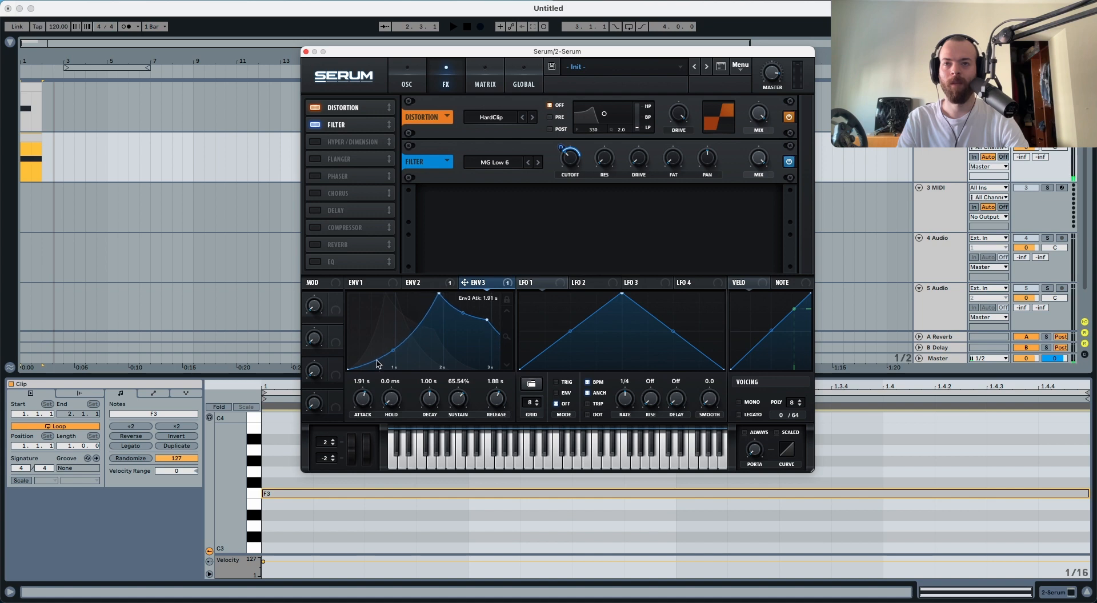
key(space)
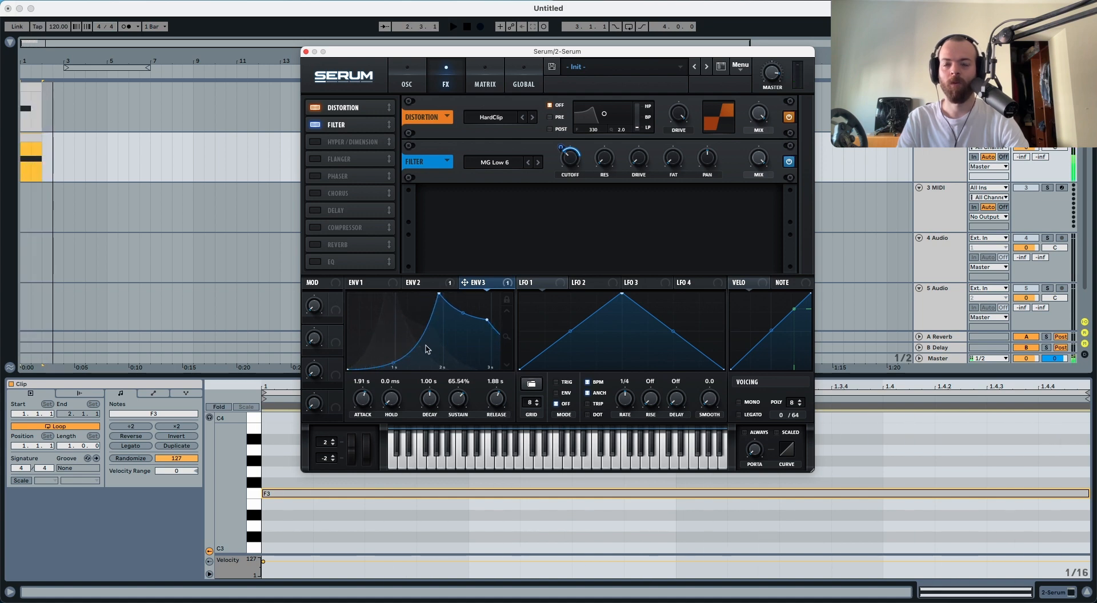
drag(363, 401, 362, 408)
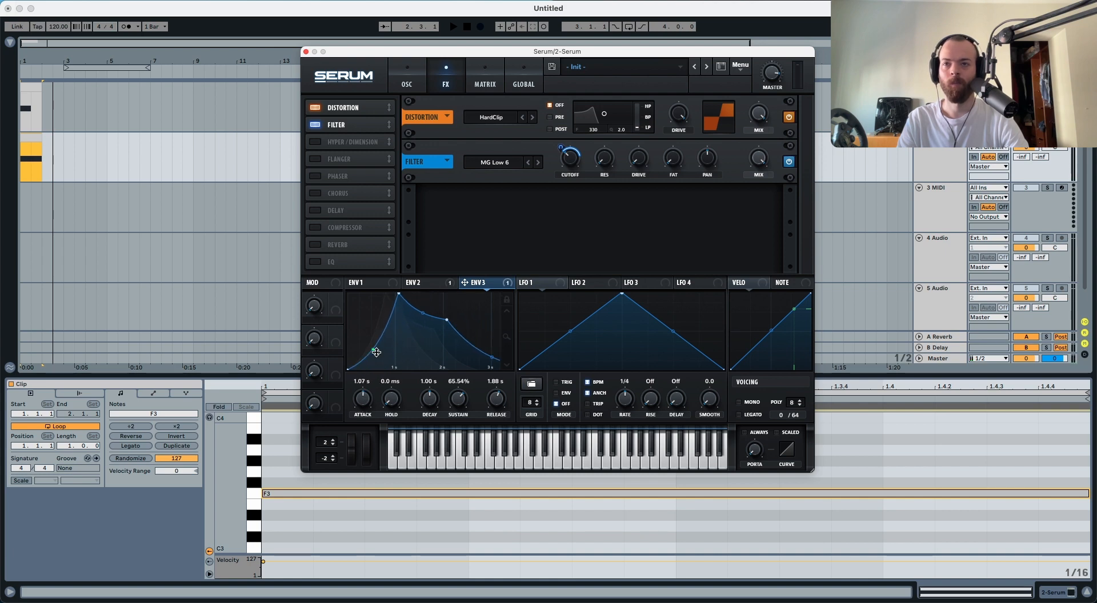
Step: Set envelope 2's attack to 2.23 s and play the clip
click(415, 283)
drag(364, 405, 365, 395)
key(space)
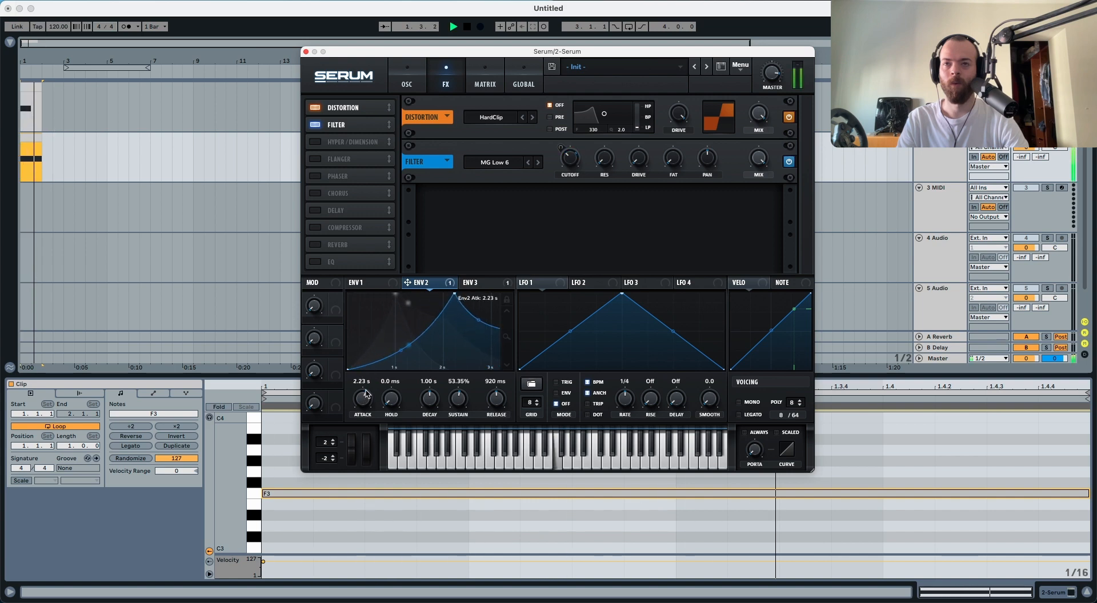
key(space)
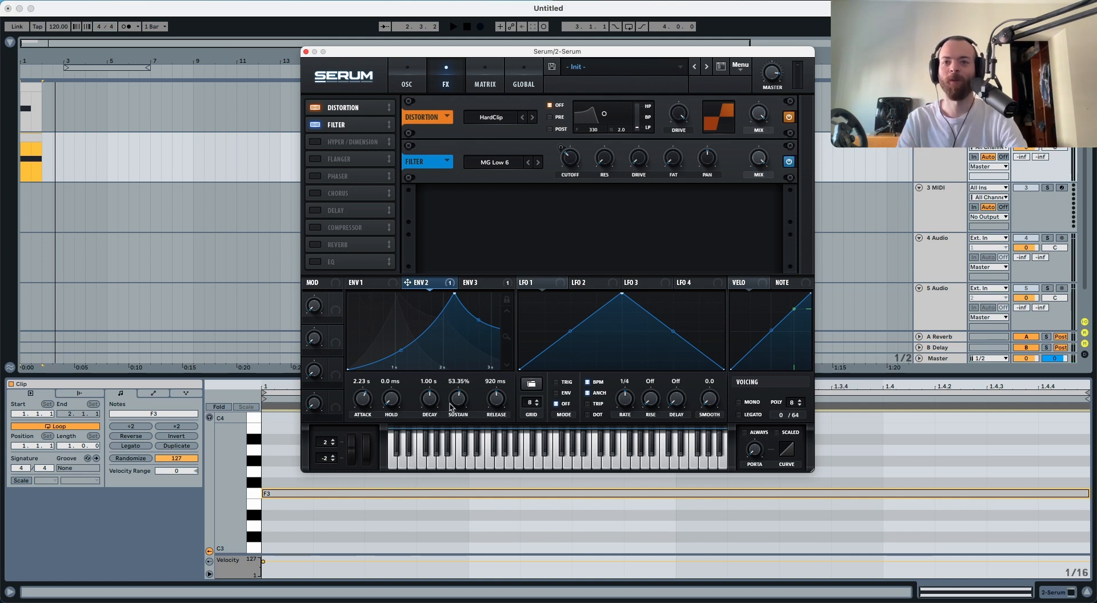
Step: Raise envelope 2's sustain to 70.88% and audition the clip
drag(458, 389, 459, 386)
key(space)
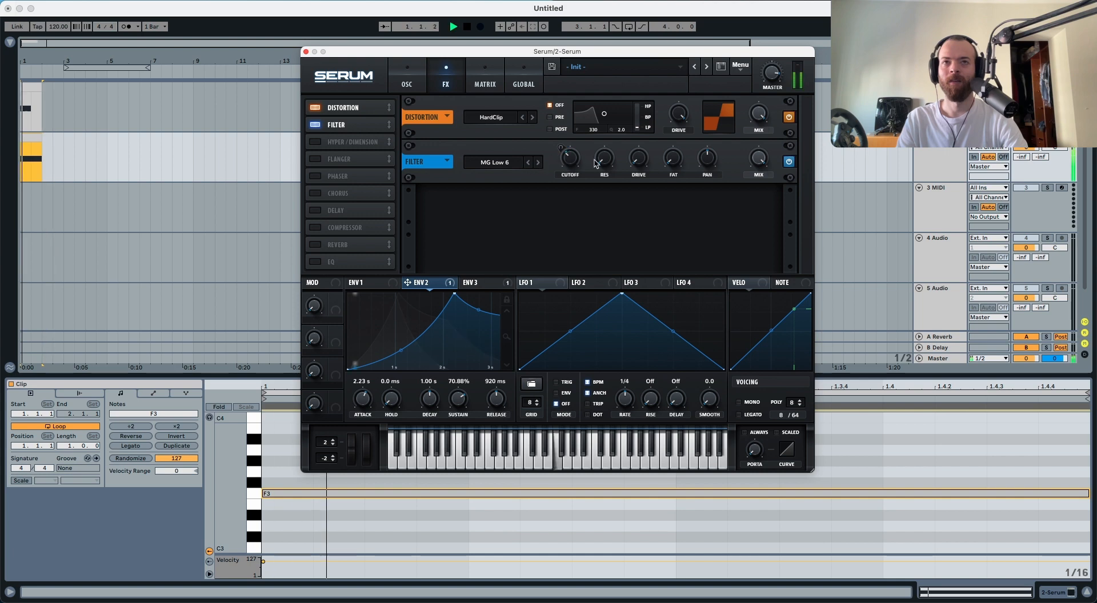
key(space)
Step: Raise the effects filter's resonance and drive and play the clip
drag(601, 165, 644, 137)
key(space)
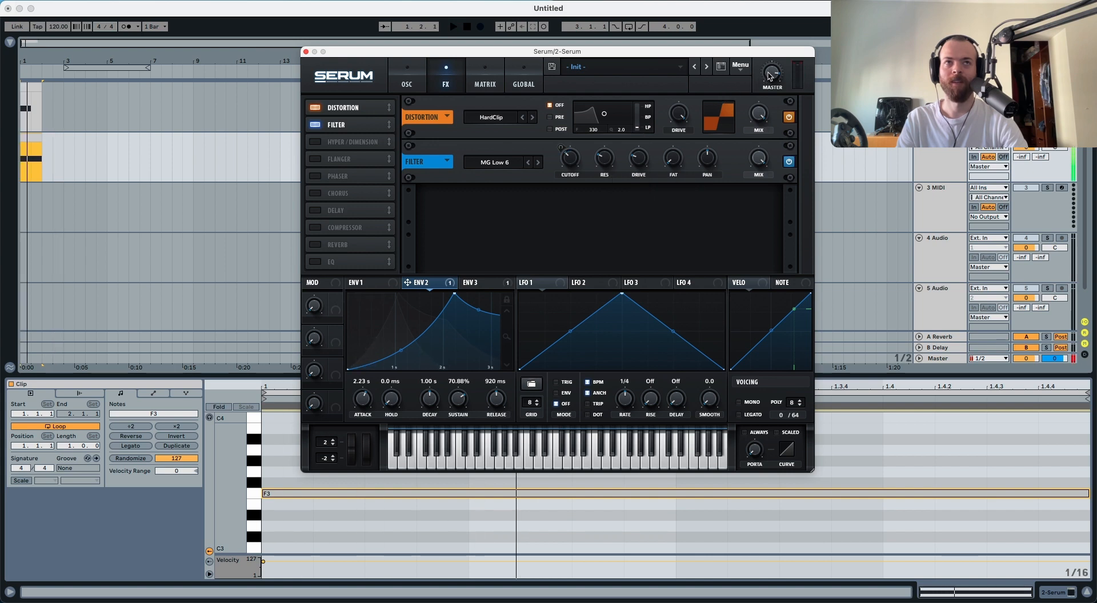
Step: Play the clip and set envelope 1's release to 1.13 s
mouse_move(770, 86)
key(space)
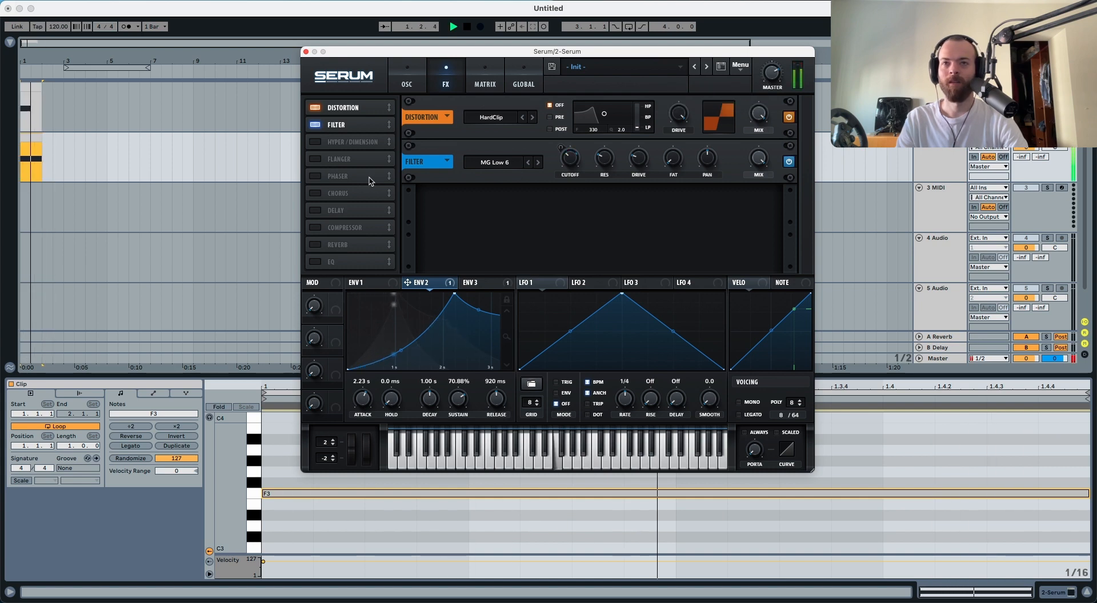
click(359, 283)
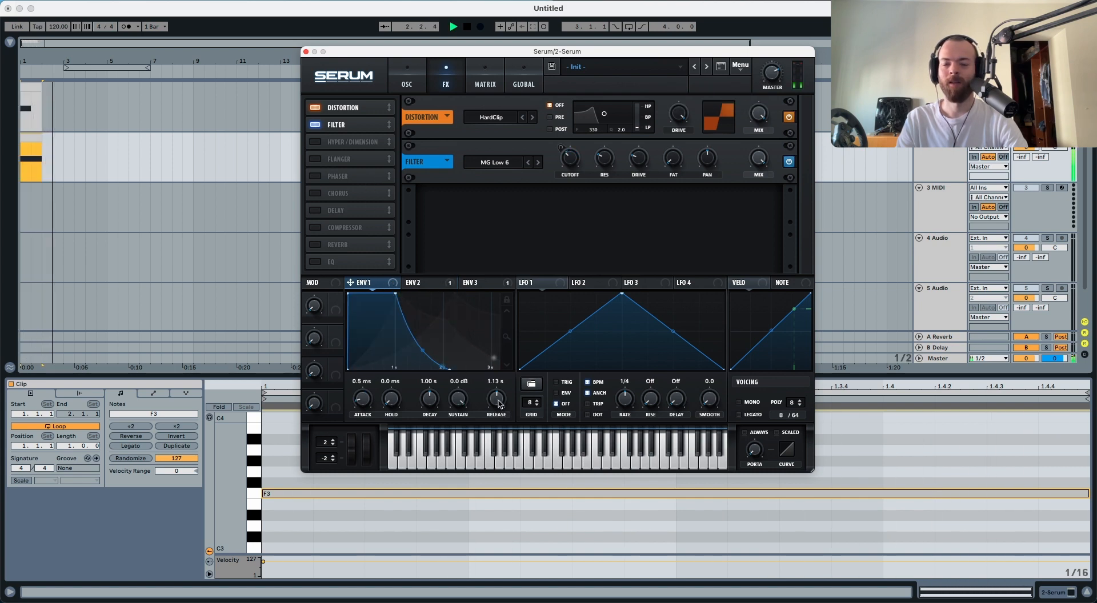
key(space)
Step: Add chorus and phaser in that order after the effects filter, mix them at 31% and 28%, and play the clip
click(314, 193)
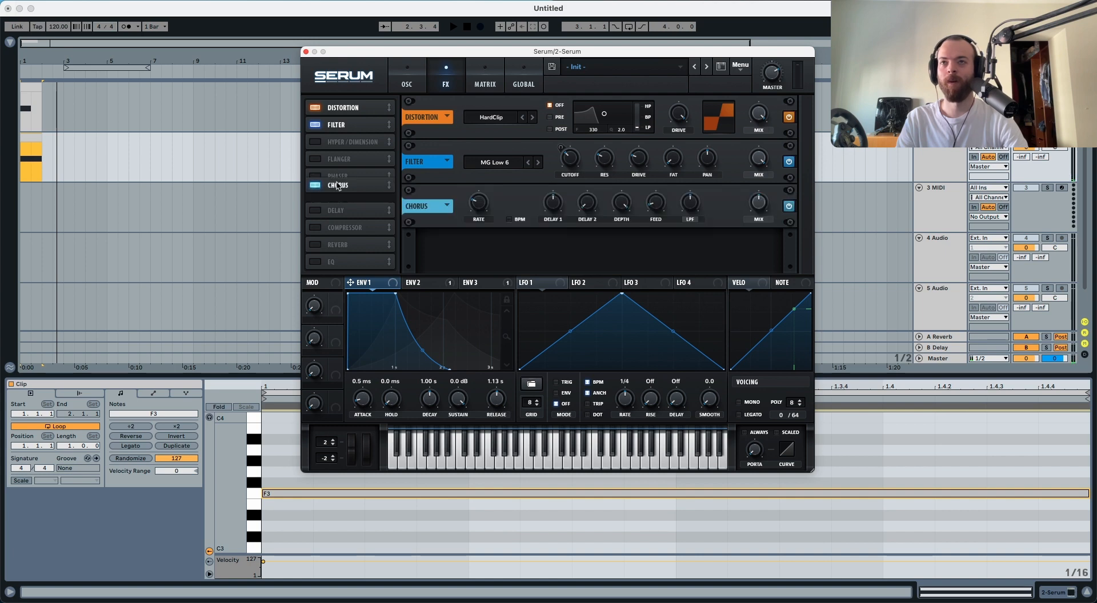
drag(337, 194, 341, 142)
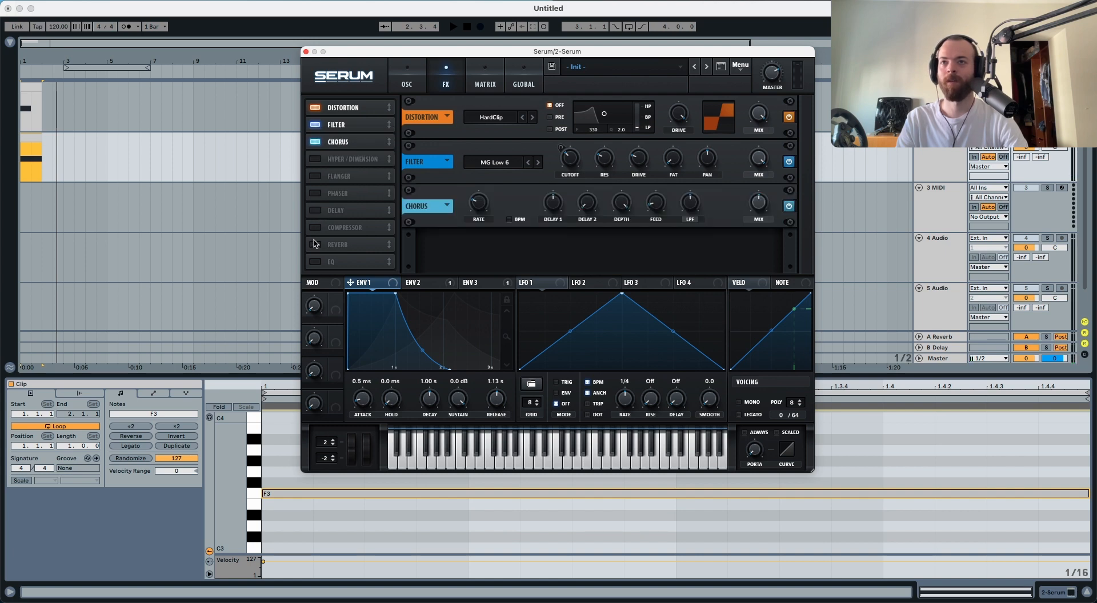
click(315, 193)
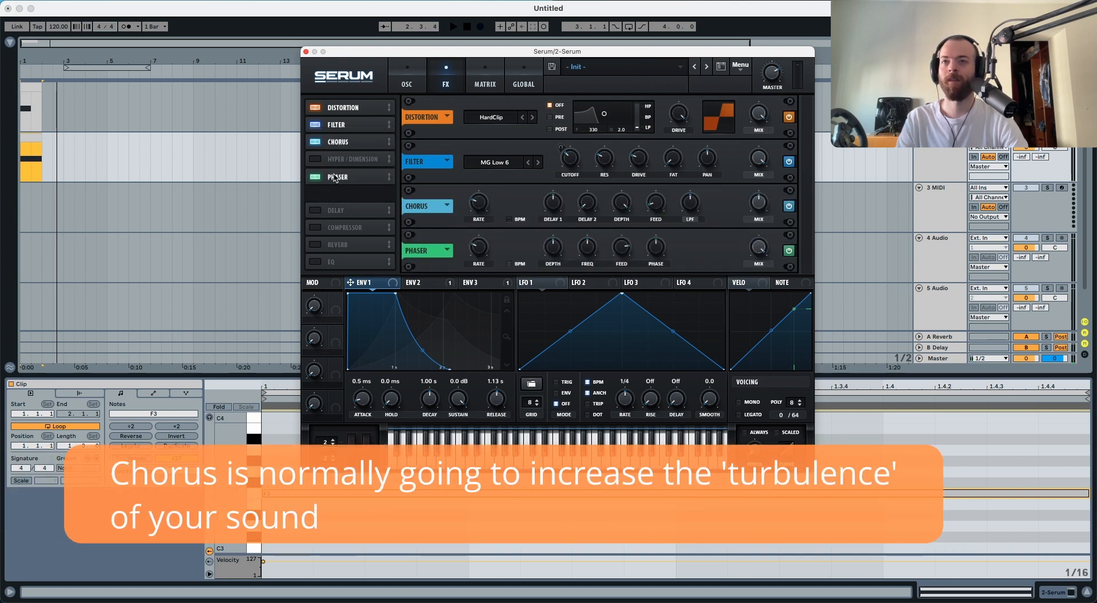
drag(337, 193, 337, 159)
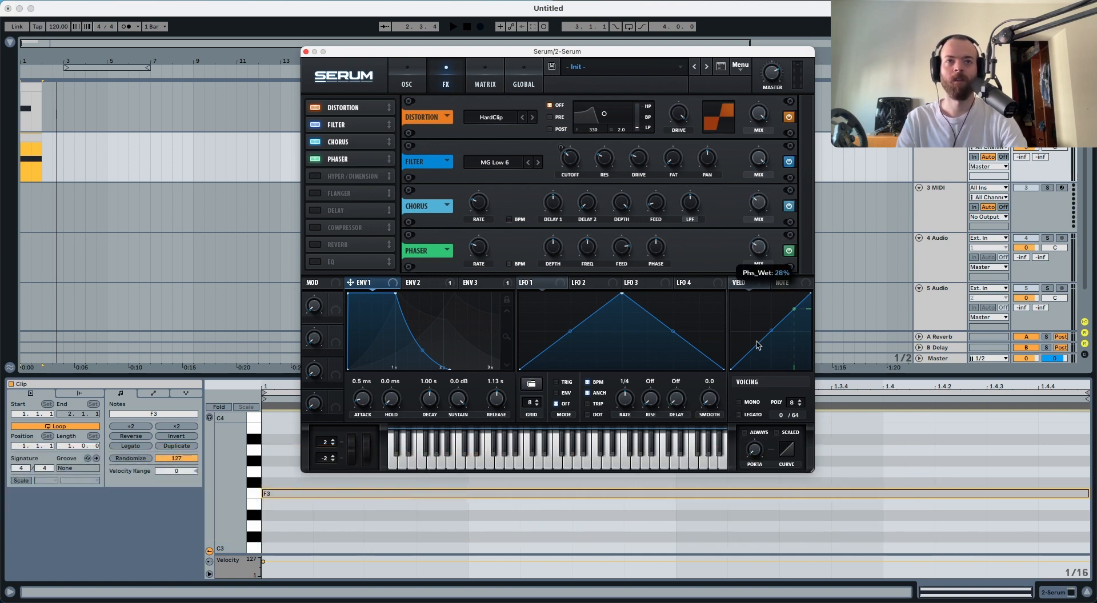
key(space)
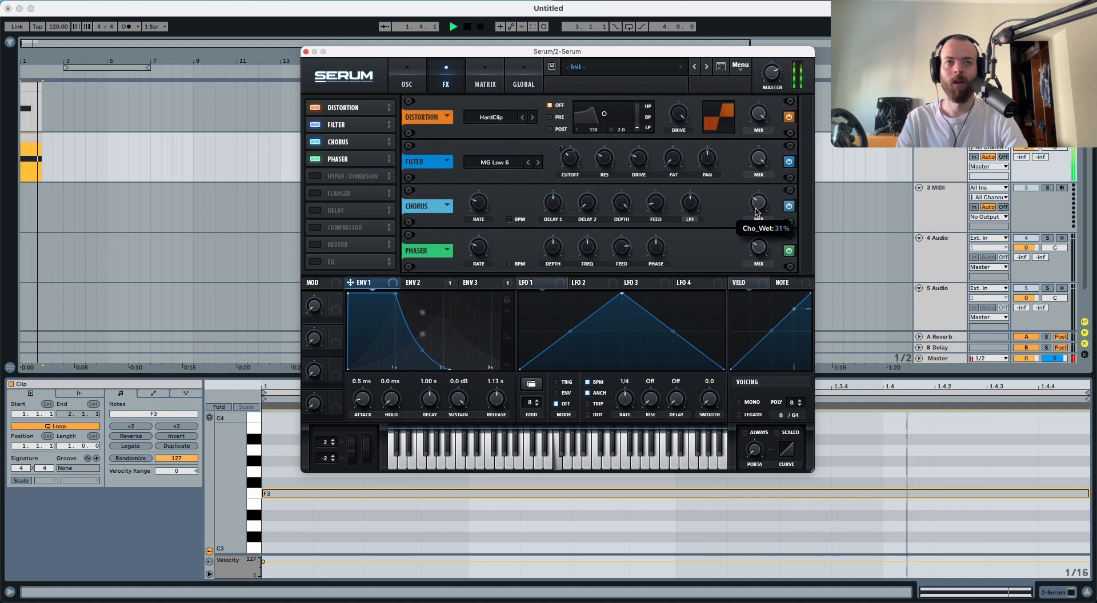
Step: Raise envelope 3's sustain to 83.45% and play the clip
click(444, 285)
click(475, 283)
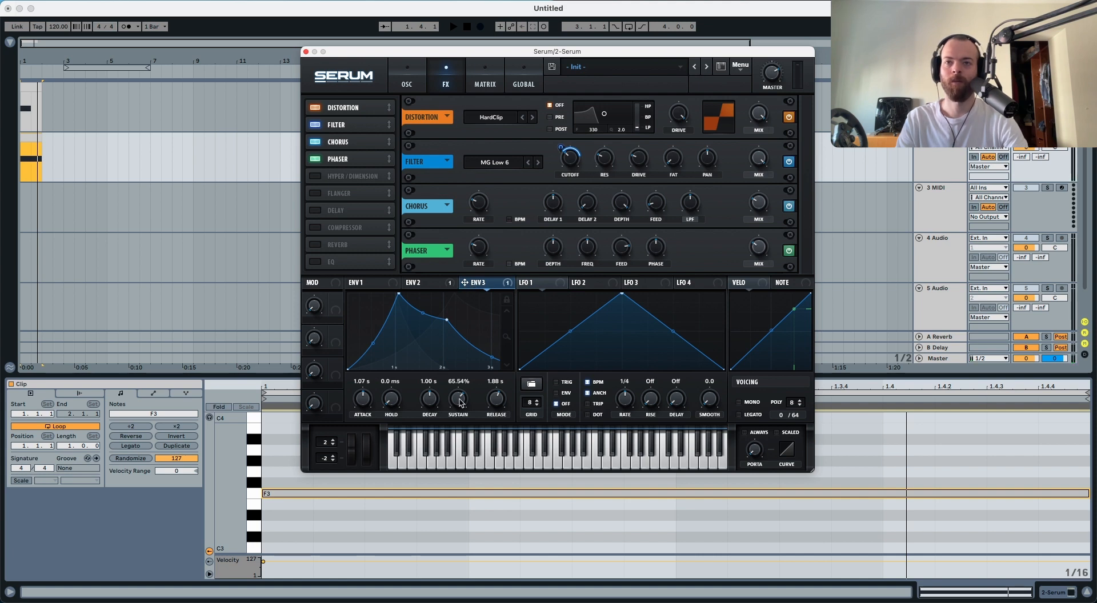
key(space)
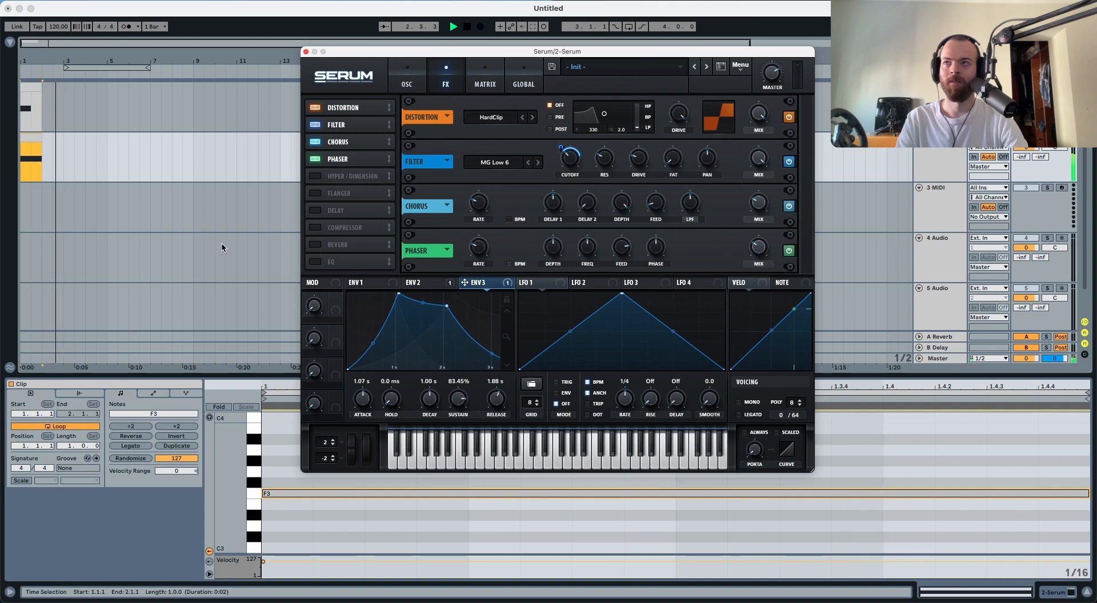
Step: Extend the looped MIDI clip to two bars and consolidate it
click(38, 137)
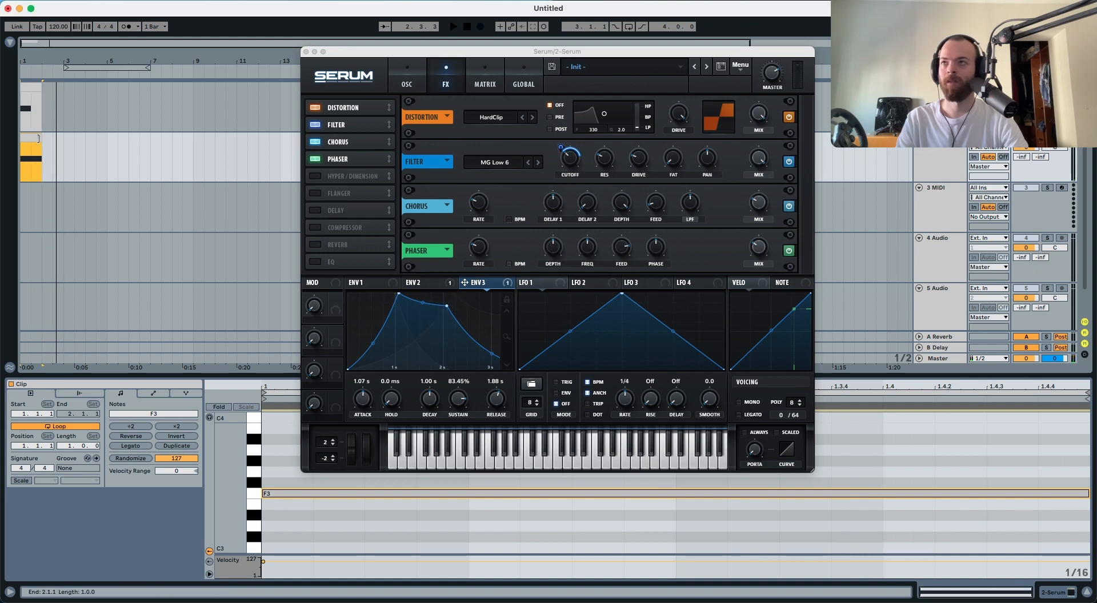
drag(38, 138, 64, 138)
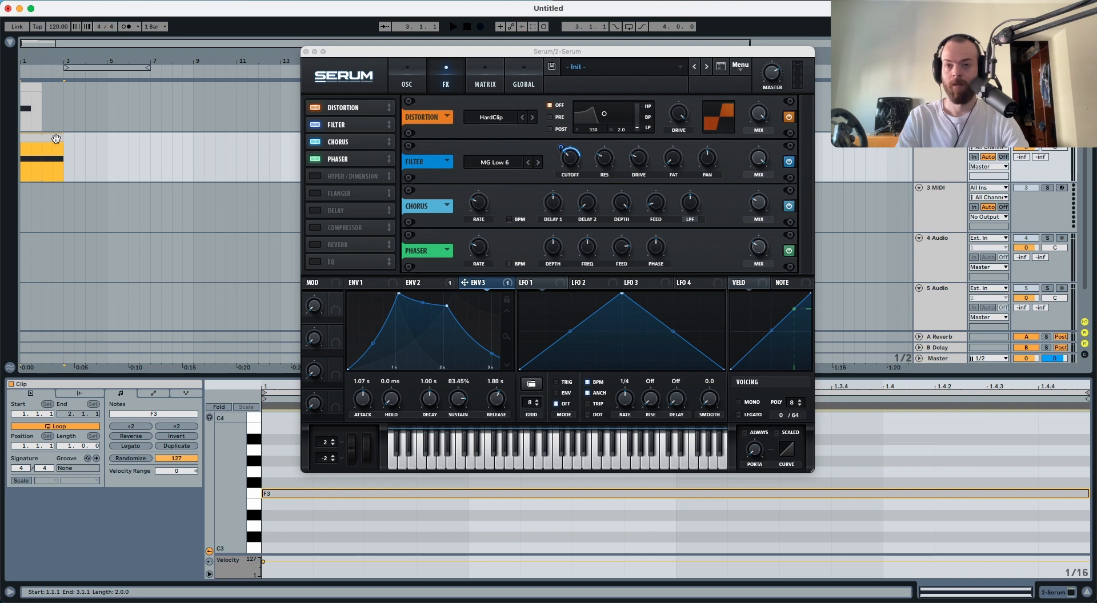
key(super+j)
Step: Lengthen the first F3 note to fill the whole two-bar clip and audition it
click(639, 493)
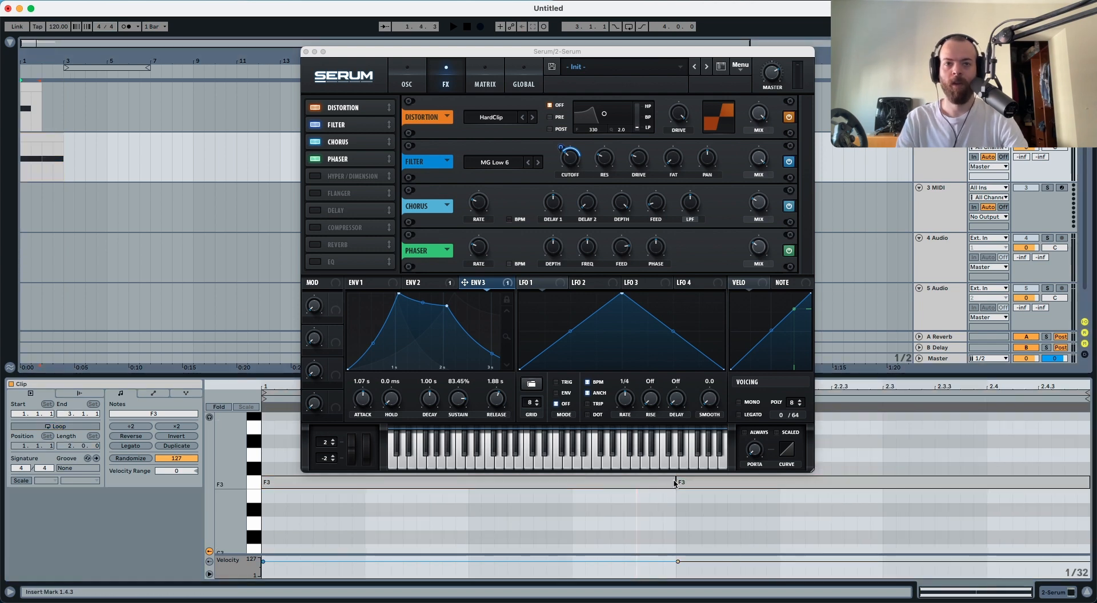
drag(675, 483, 1044, 483)
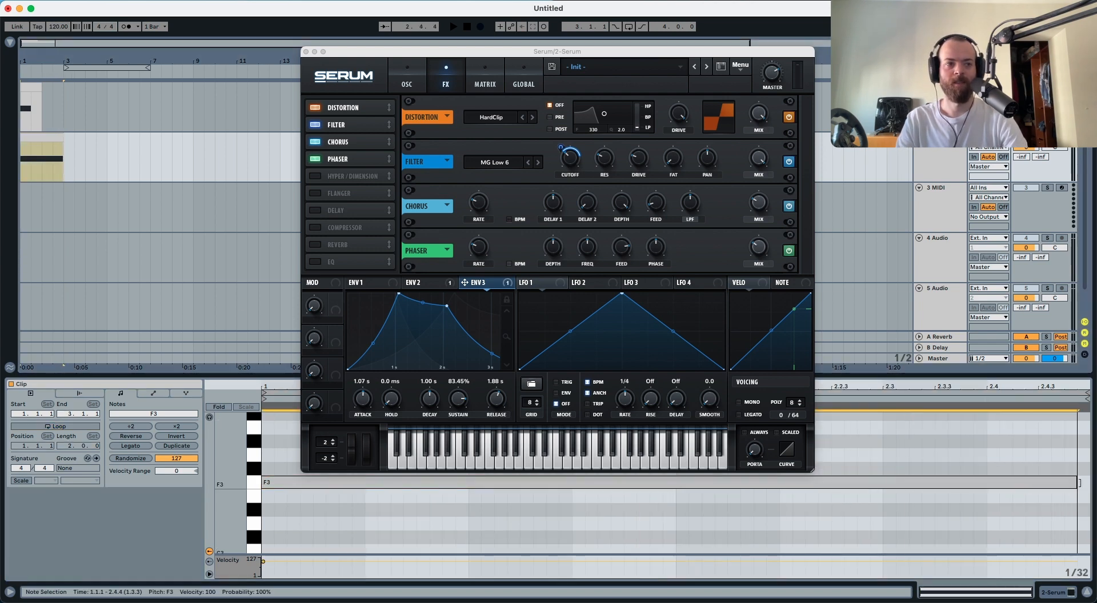
key(space)
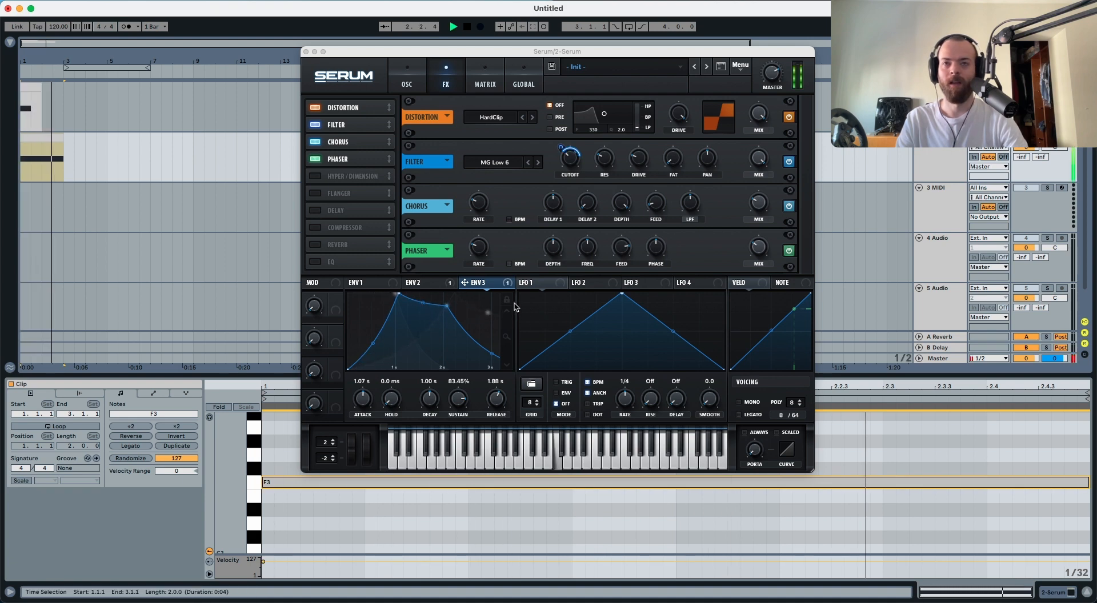
key(space)
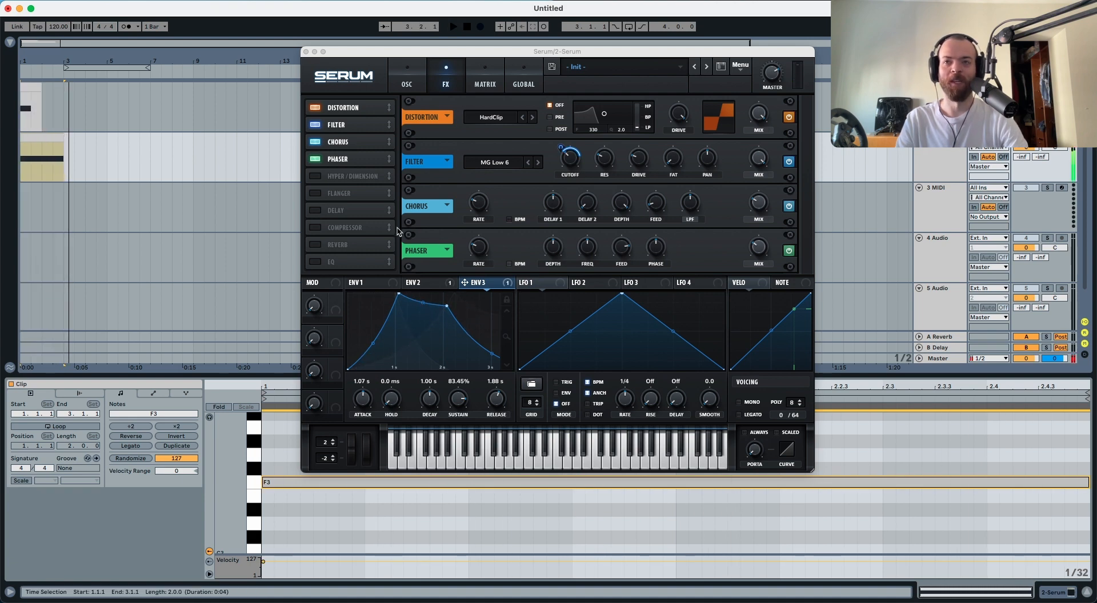
Step: Add a hall reverb after the phaser with its mix at about 24%, adjust its decay and low cut, and play the clip
click(331, 246)
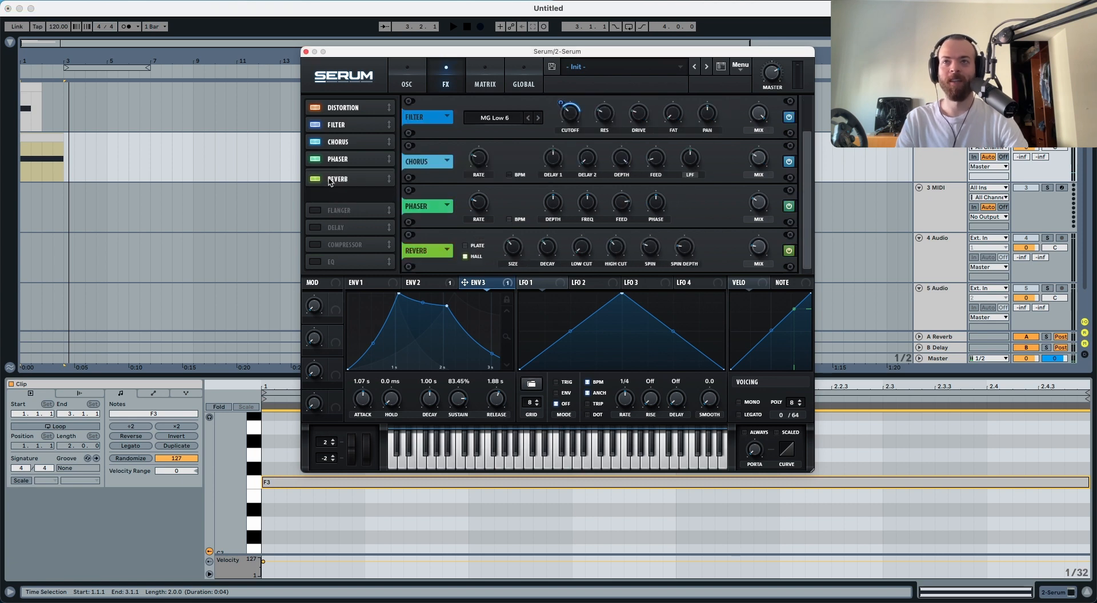
drag(756, 247, 758, 241)
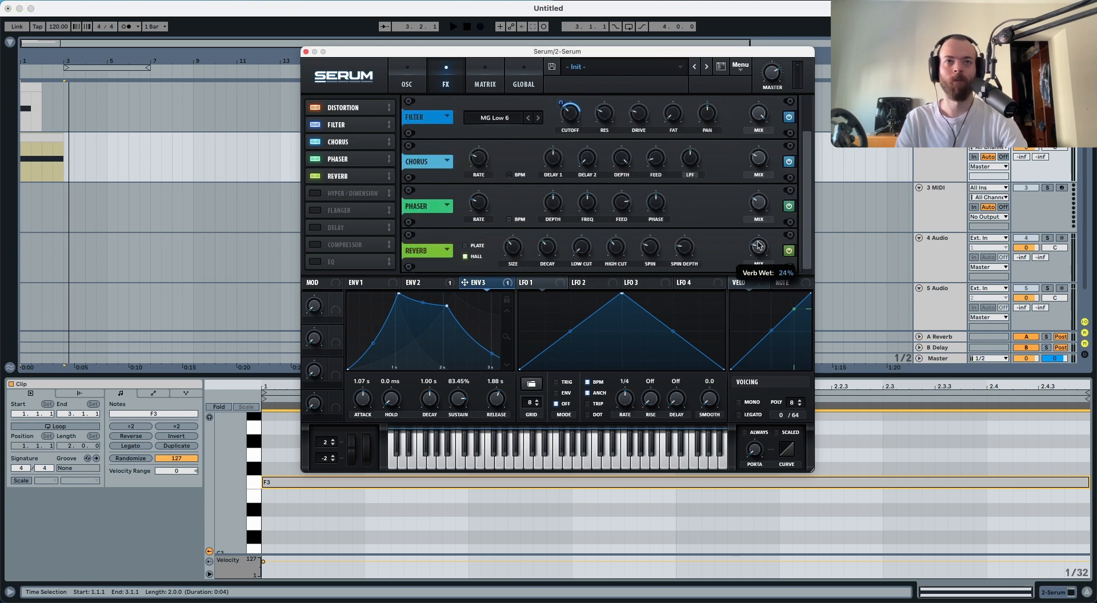
mouse_move(580, 249)
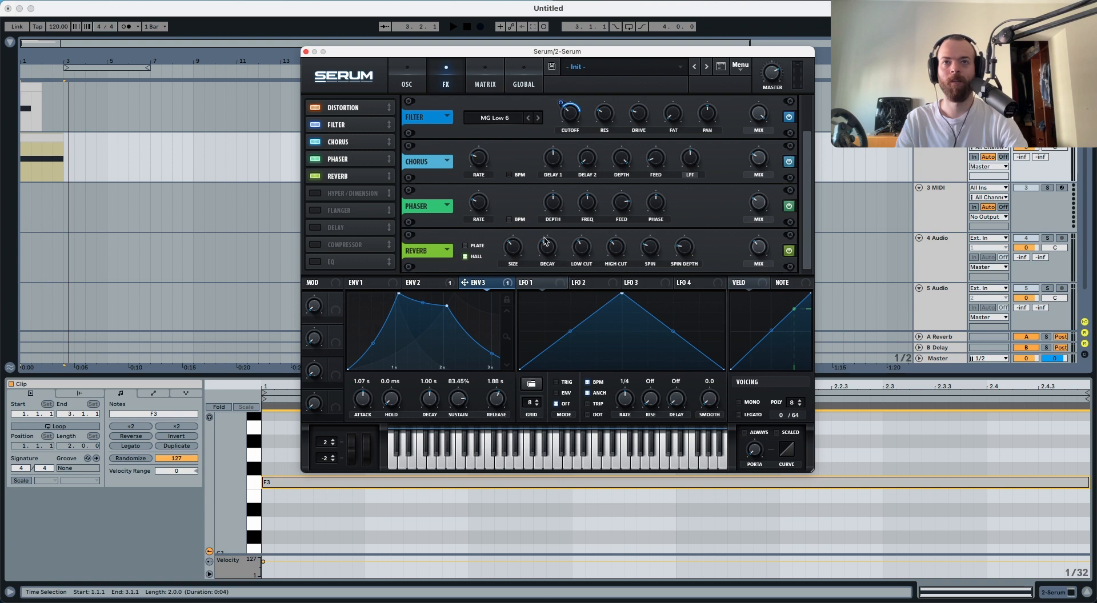
mouse_move(545, 237)
key(space)
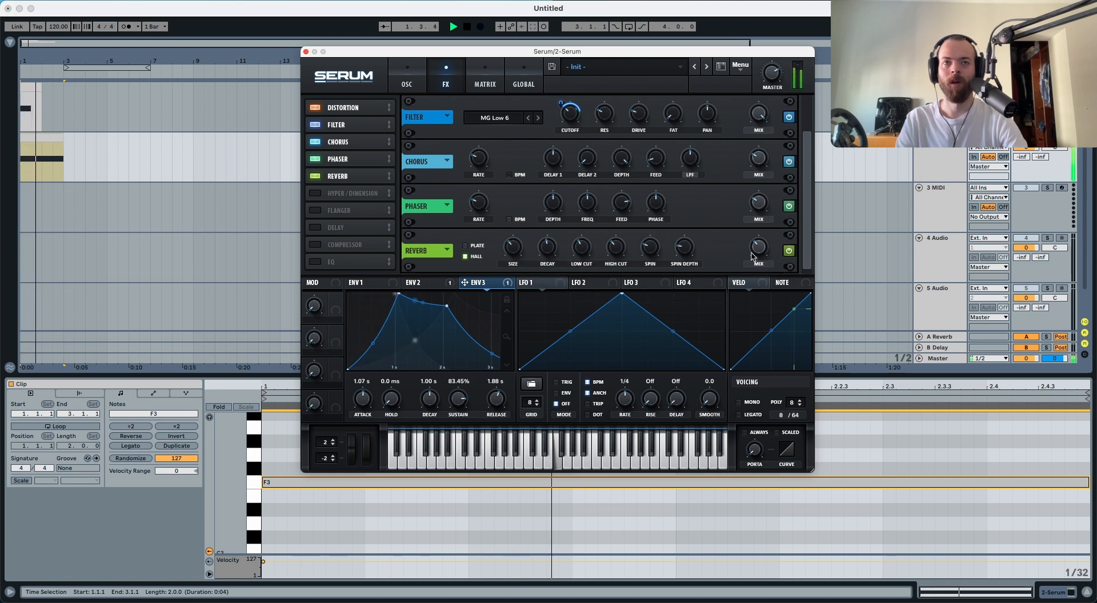
mouse_move(755, 247)
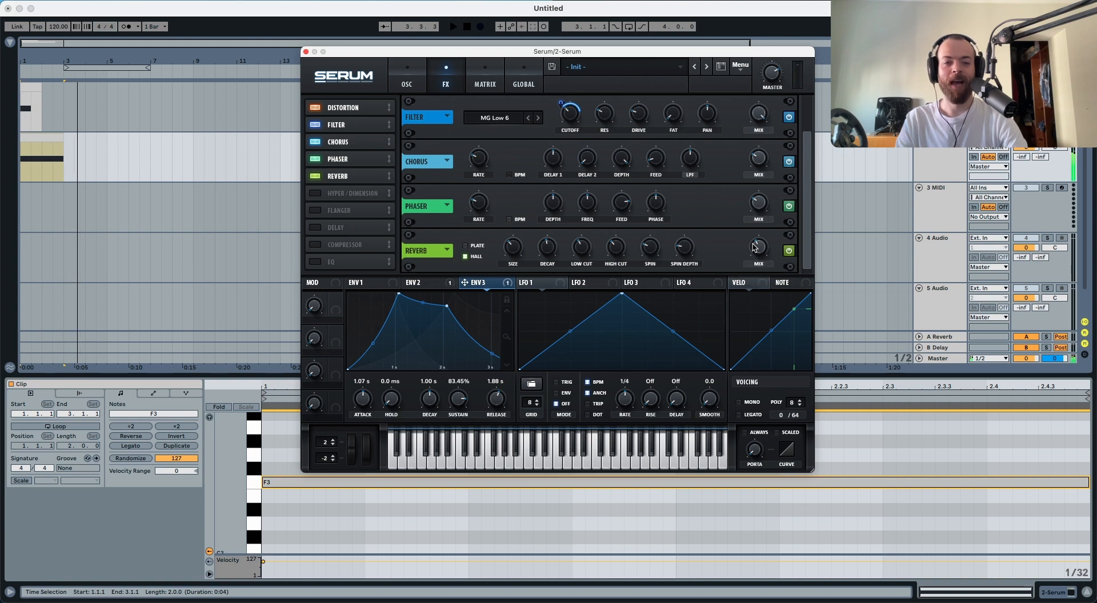
Step: Lower the cutoff of the Band 12 filter slightly and play the clip
click(409, 81)
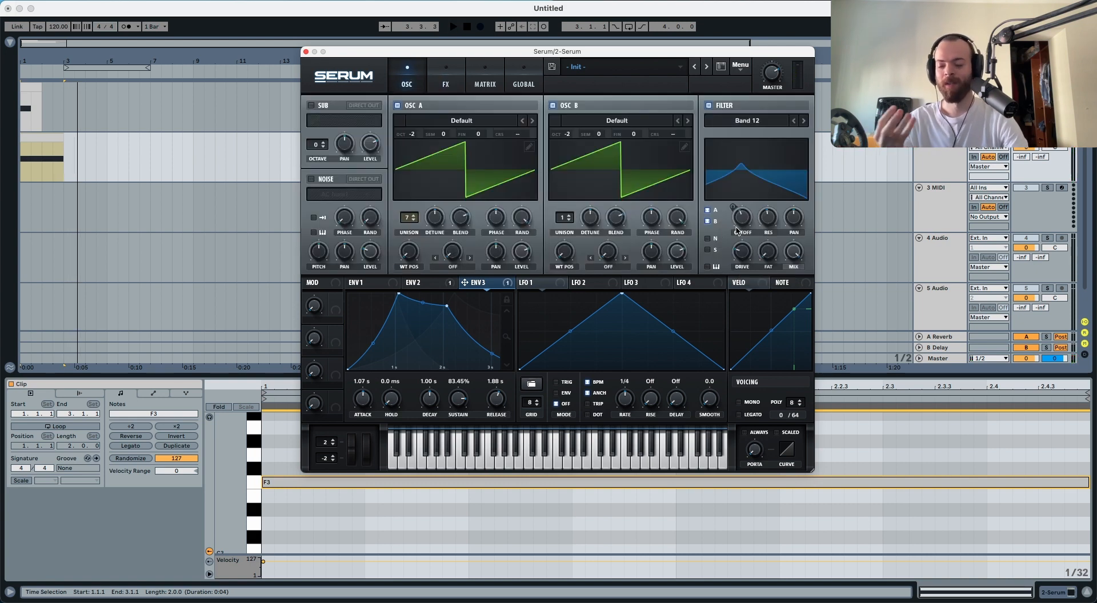
mouse_move(743, 223)
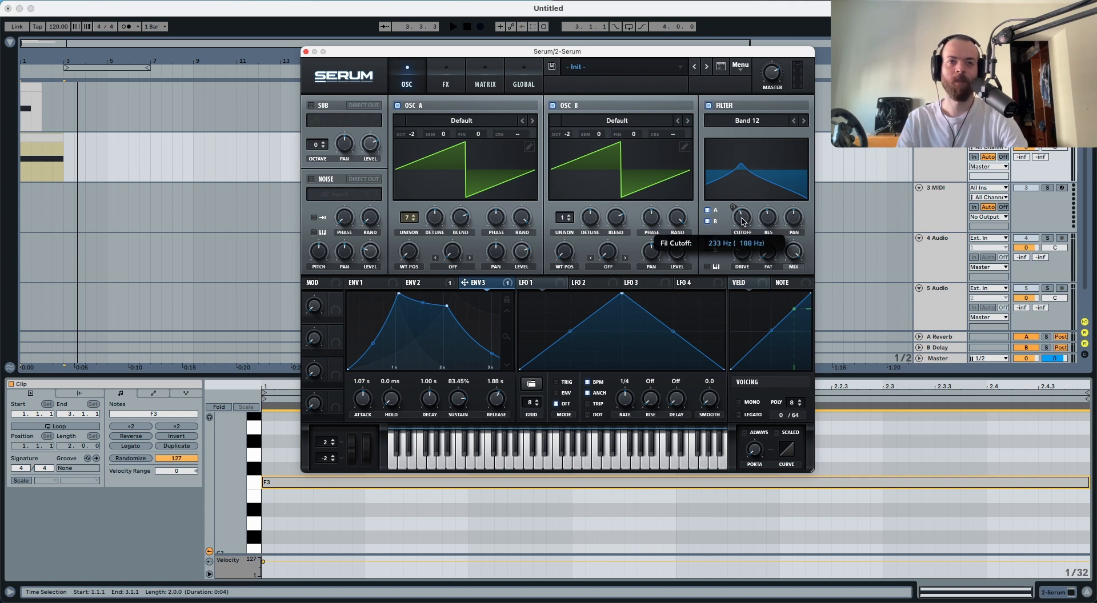
key(space)
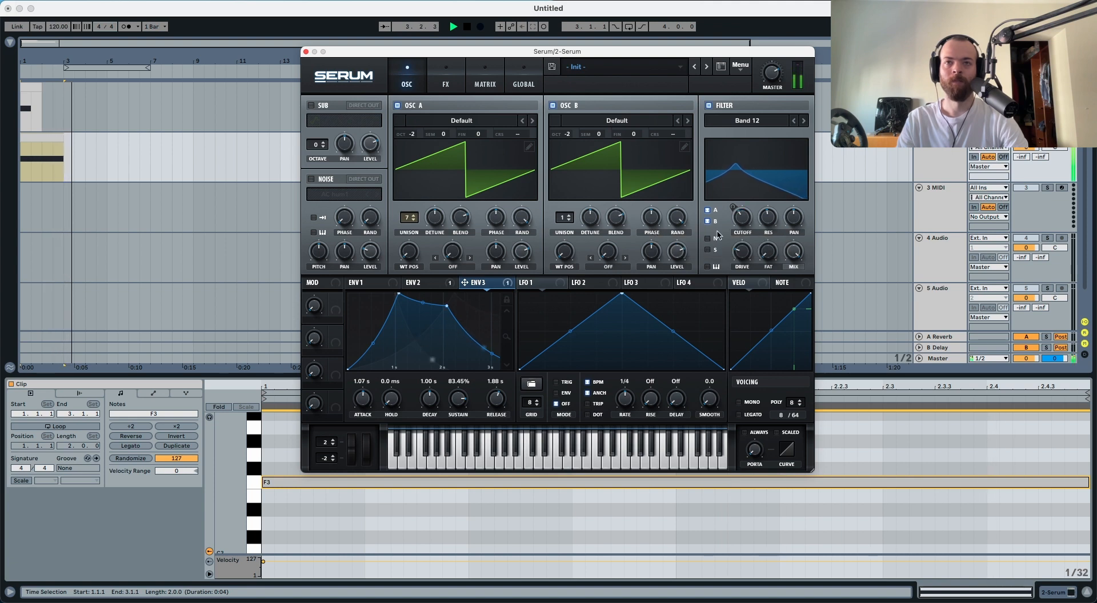
Step: Assign LFO 1 to the effects filter's cutoff, reduce the modulation to a small amount, and audition the clip
click(552, 283)
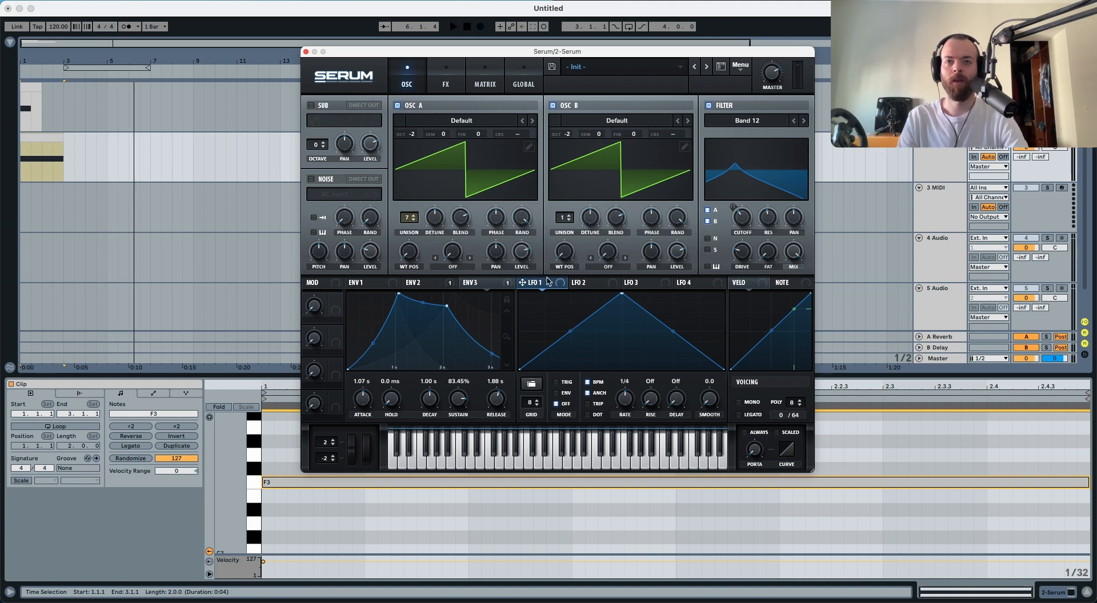
click(444, 81)
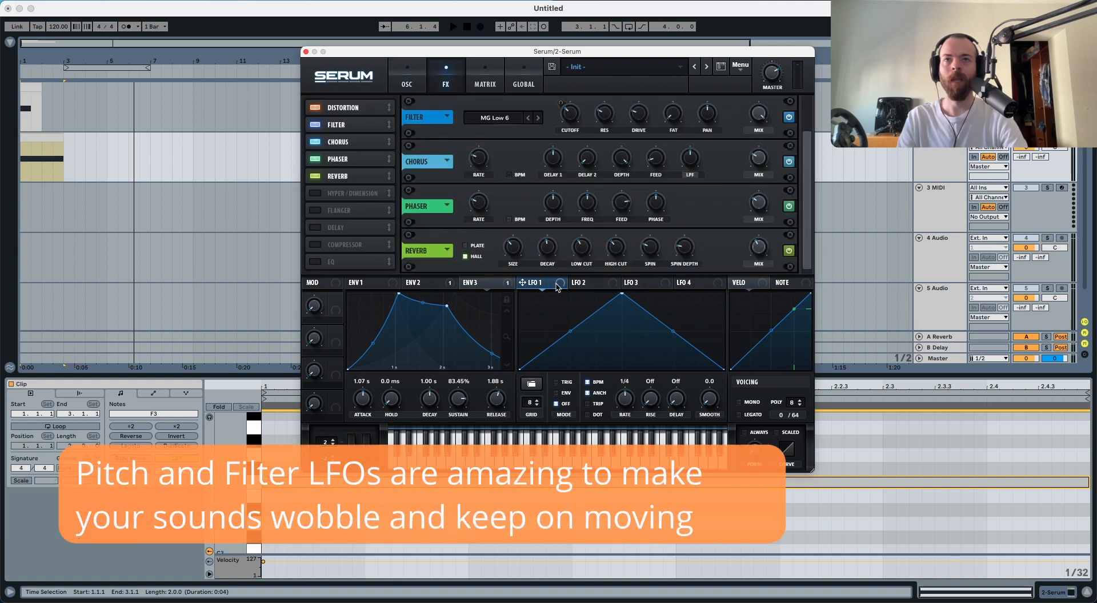
drag(522, 282, 559, 250)
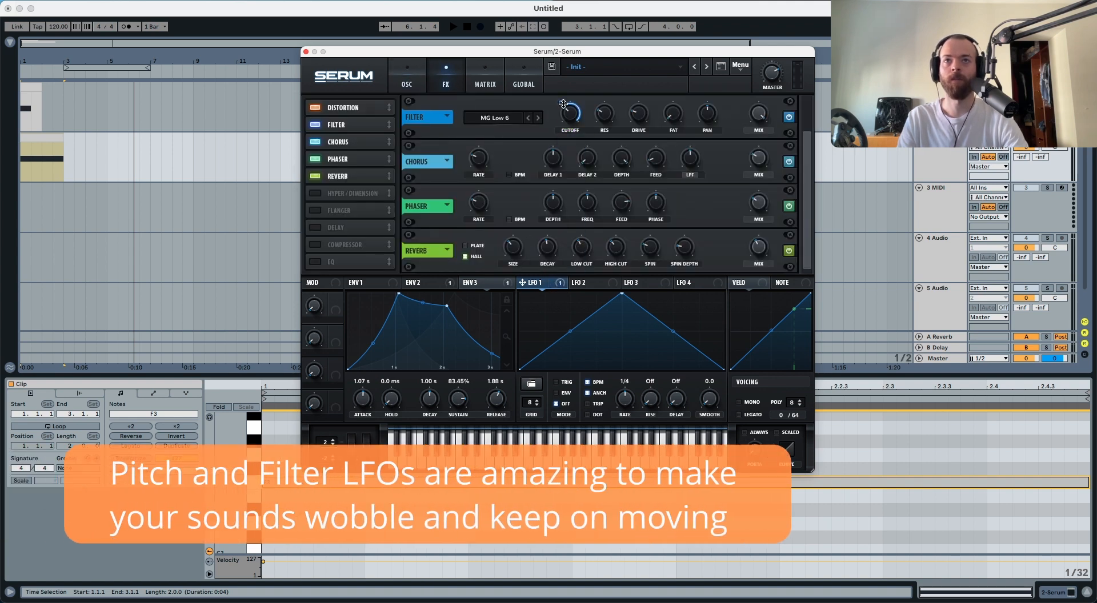
drag(562, 104, 562, 105)
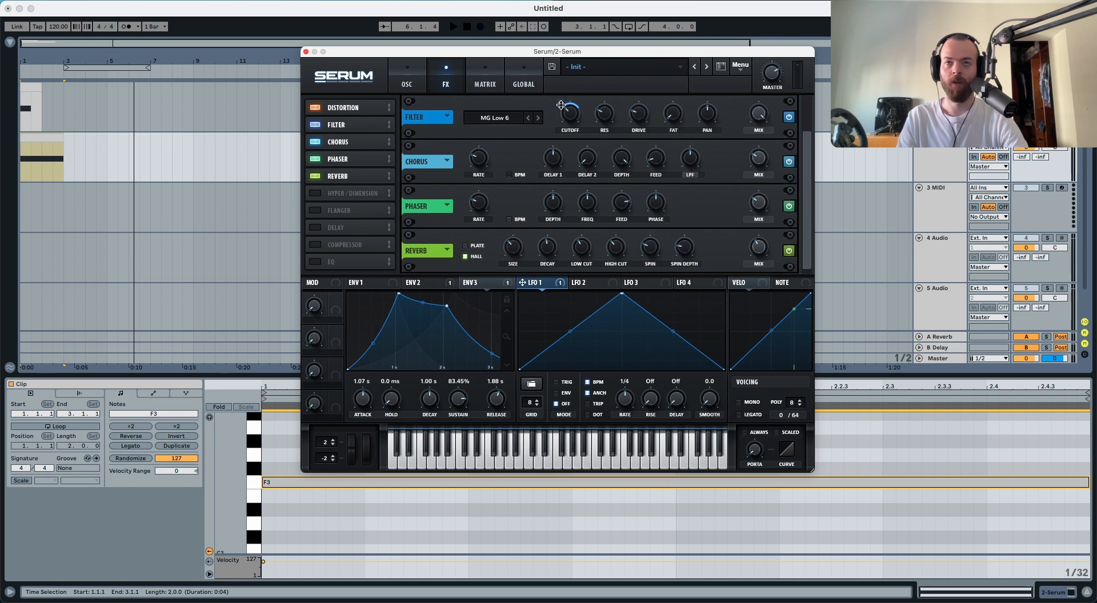
mouse_move(561, 105)
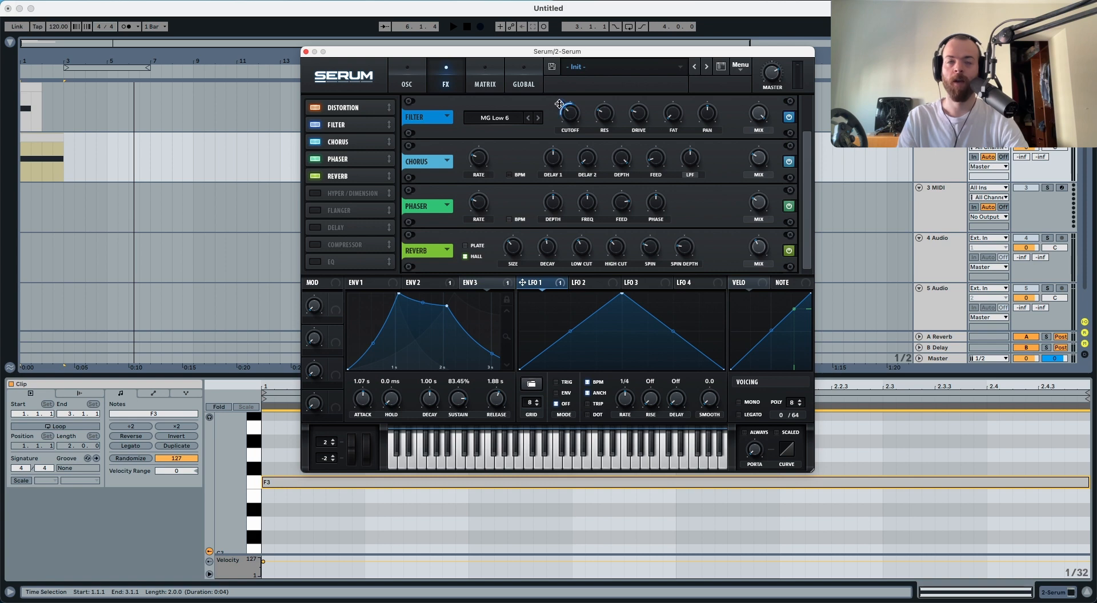
drag(559, 104, 561, 125)
key(space)
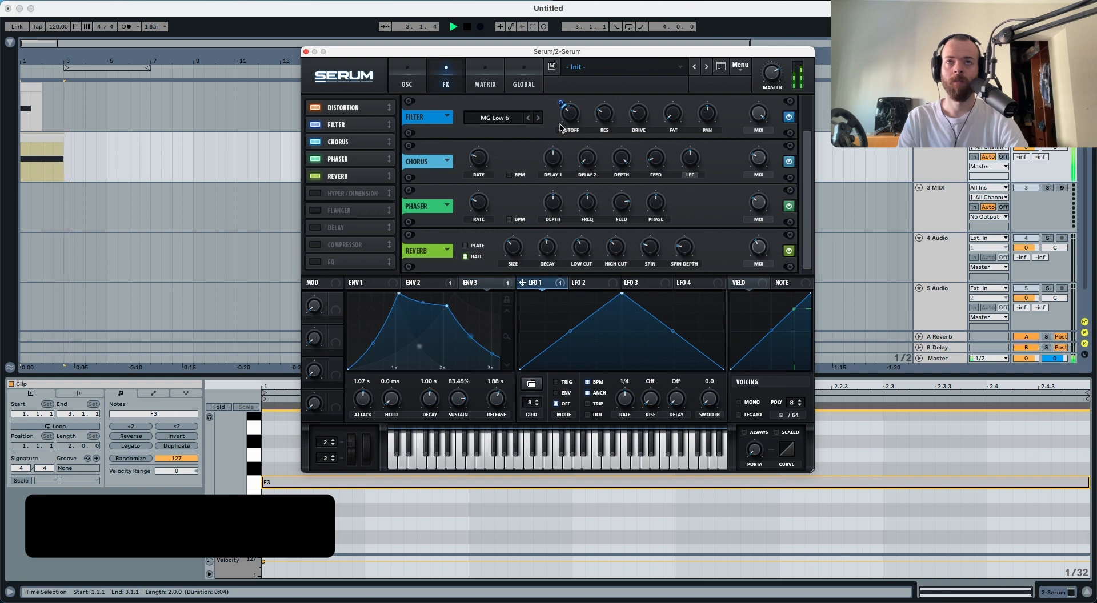
key(space)
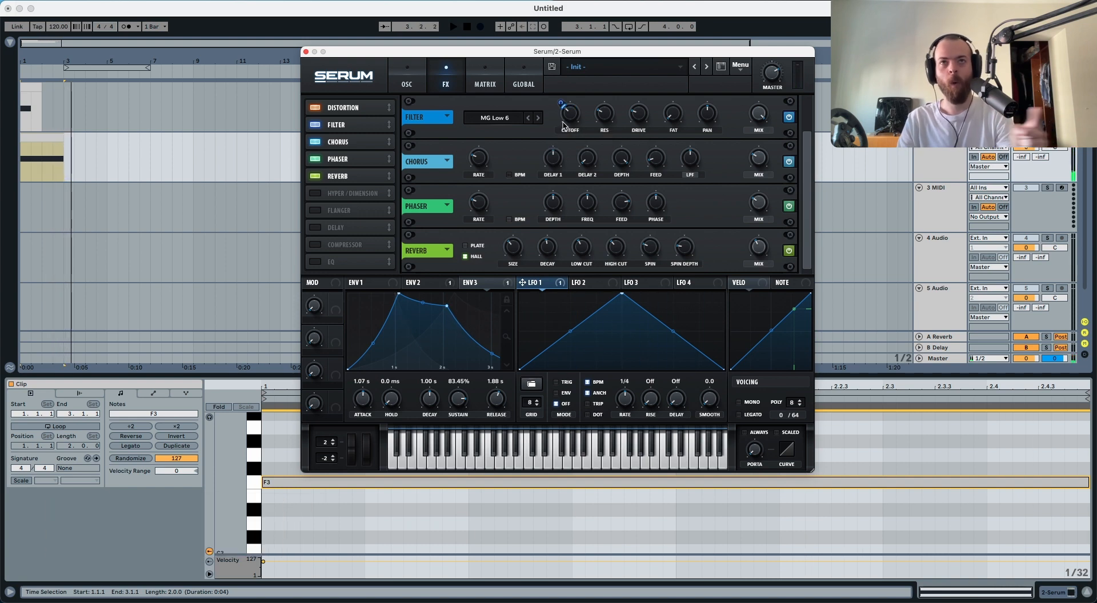
Step: Assign LFO 2 to oscillator A's fine pitch at about 24 and to oscillator B's fine pitch, auditioning the clip
click(406, 85)
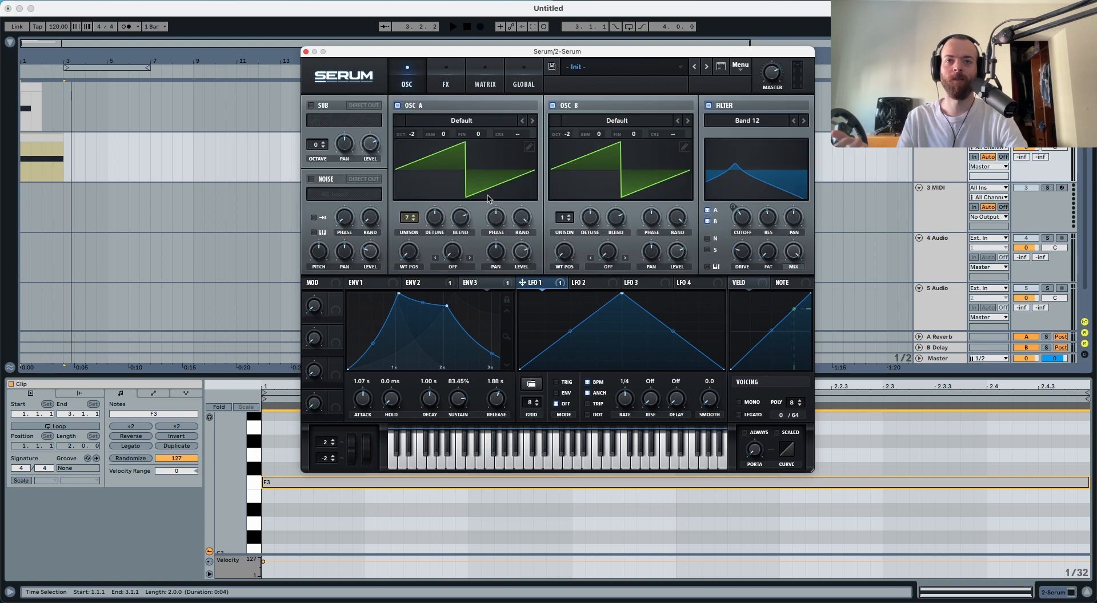
click(600, 283)
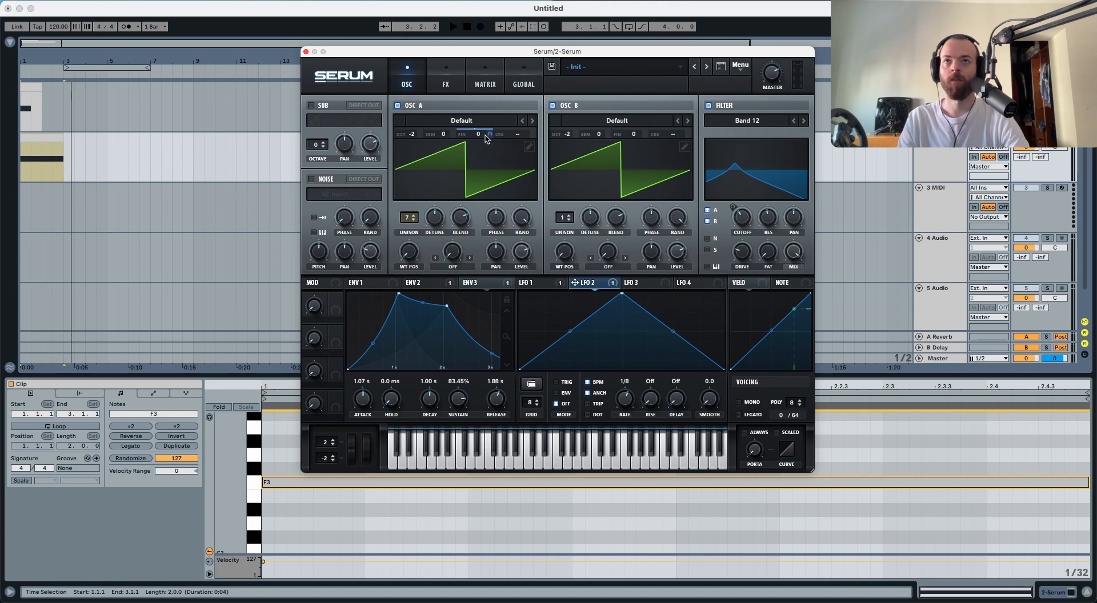
drag(485, 139, 488, 144)
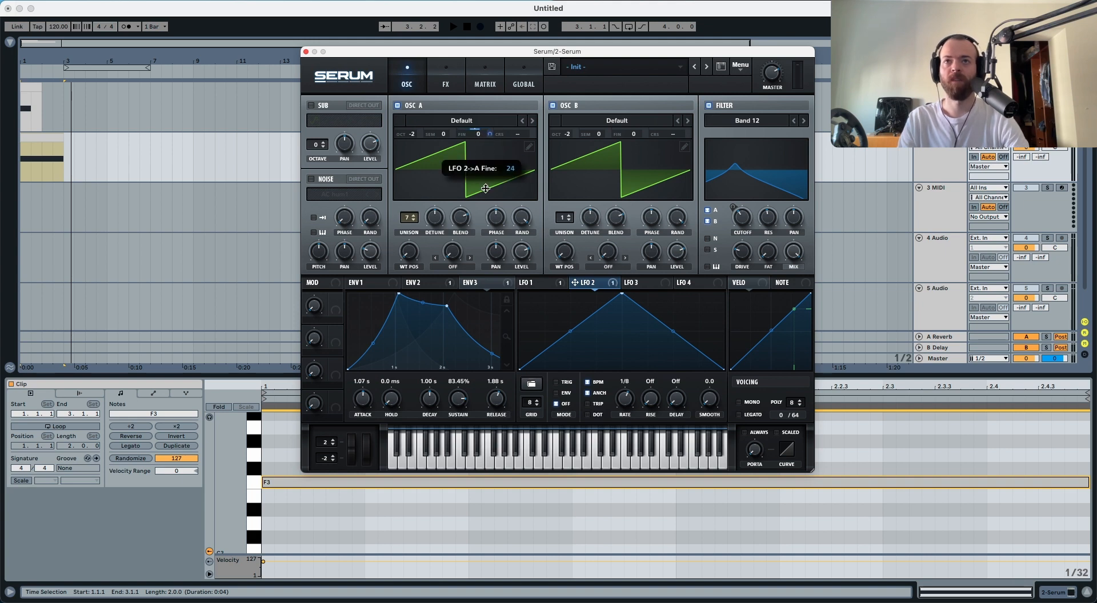
key(space)
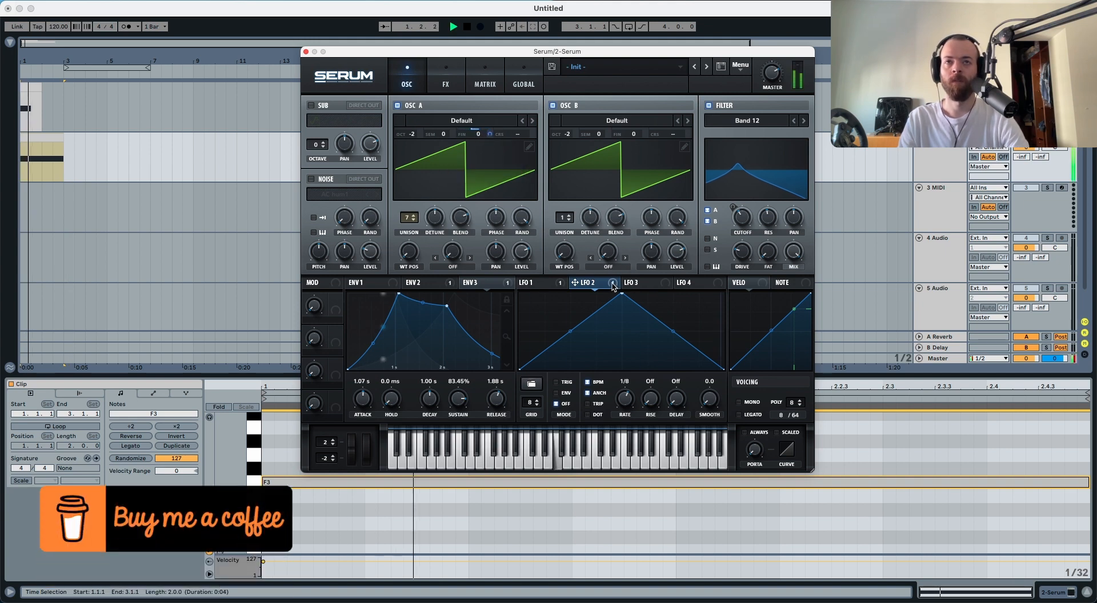
drag(608, 283, 639, 189)
key(space)
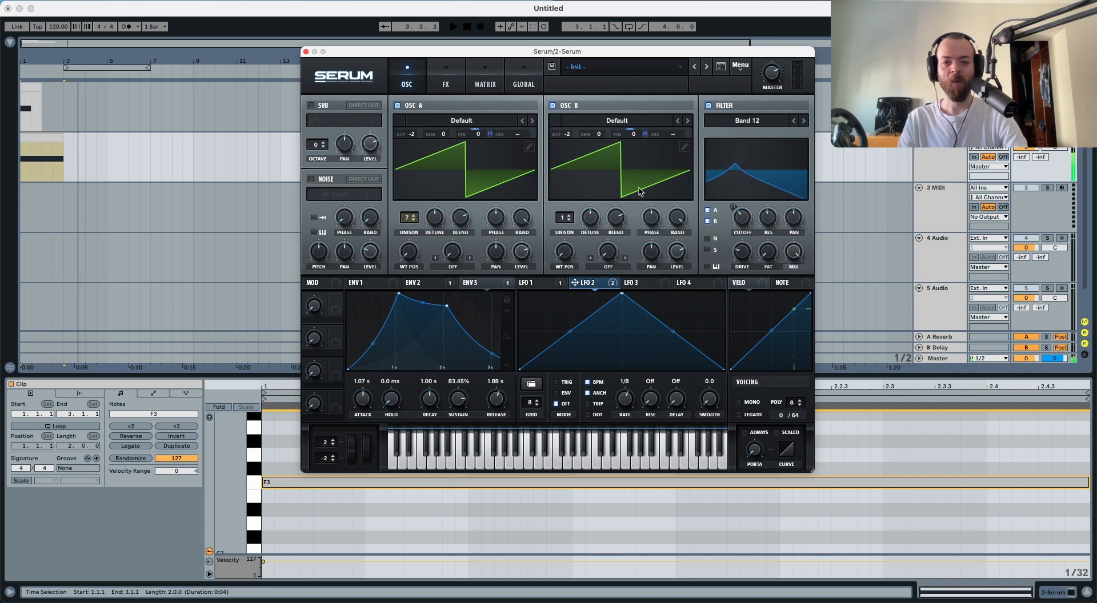
Step: Duplicate the second Serum track together with its clip
key(space)
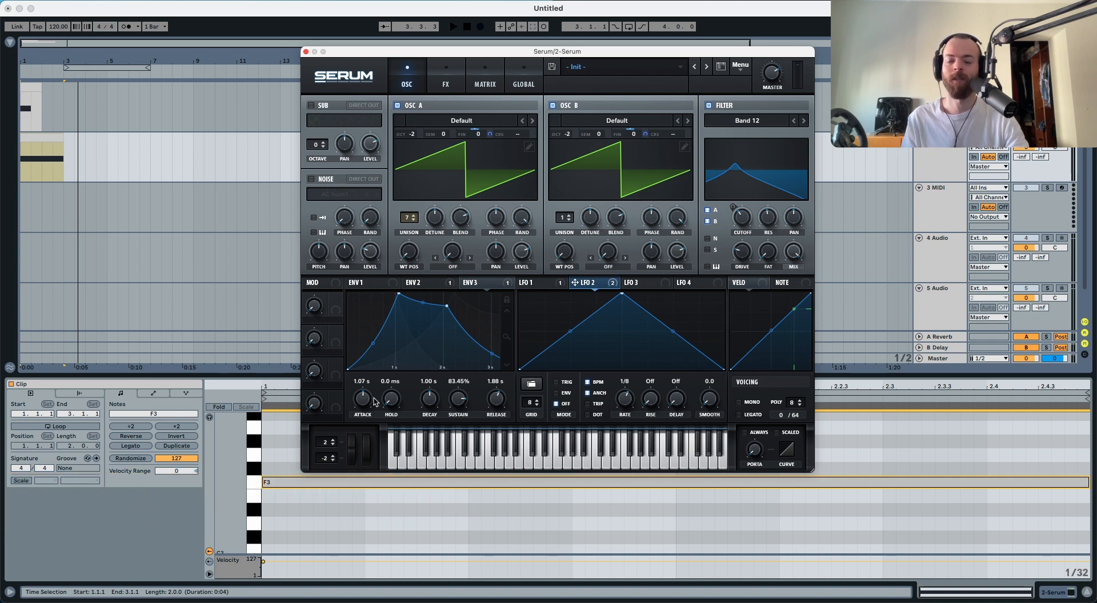
click(924, 173)
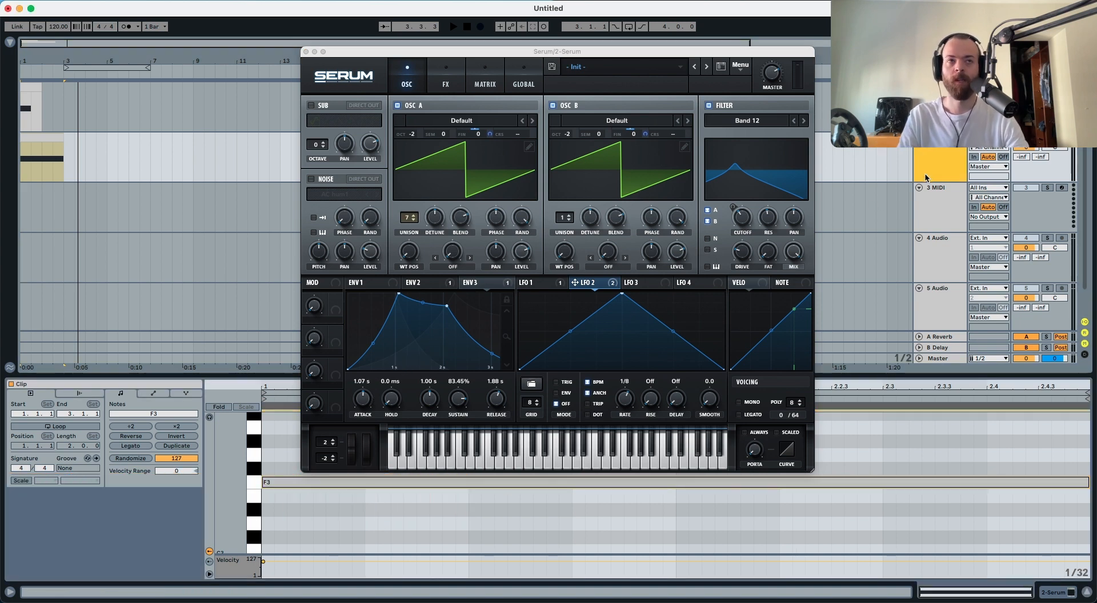
key(super+d)
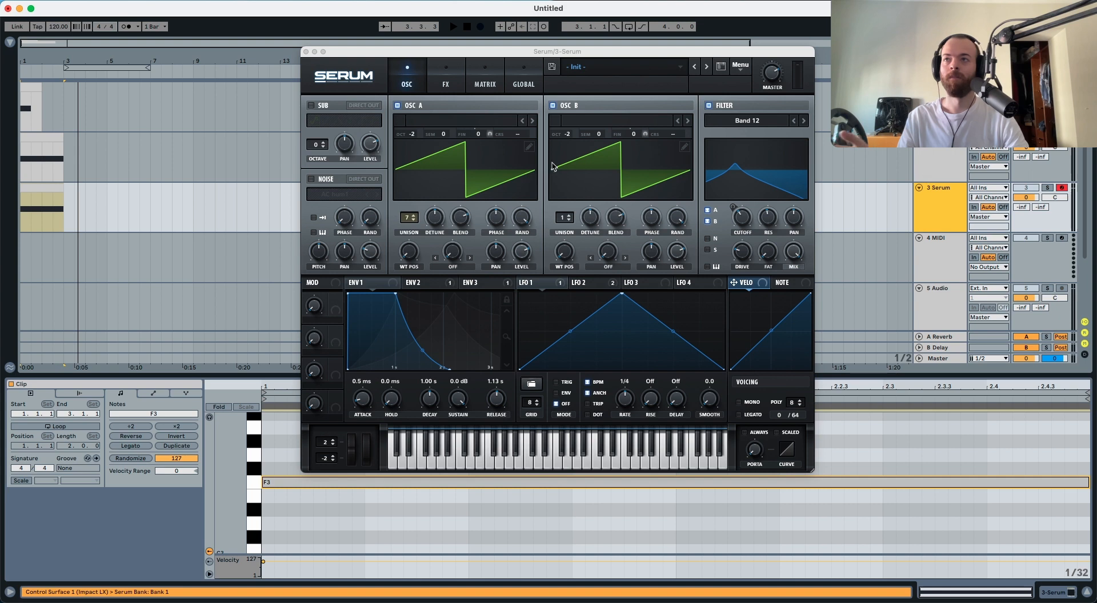
Step: Shorten the clip on the duplicated Serum track to one bar by splitting it and deleting its second bar
click(31, 88)
click(32, 190)
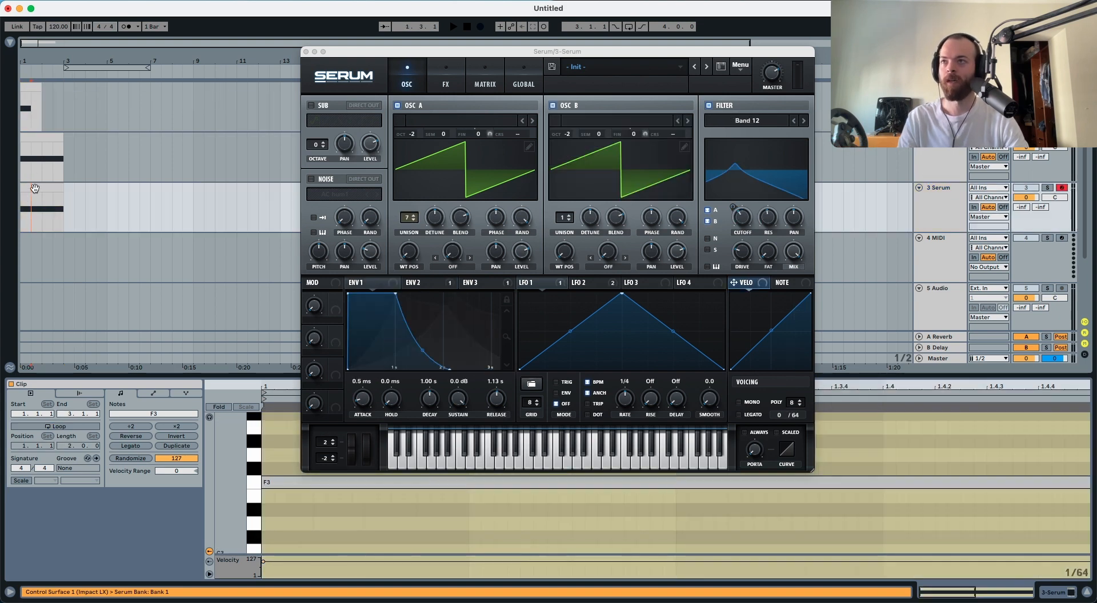
key(super+d)
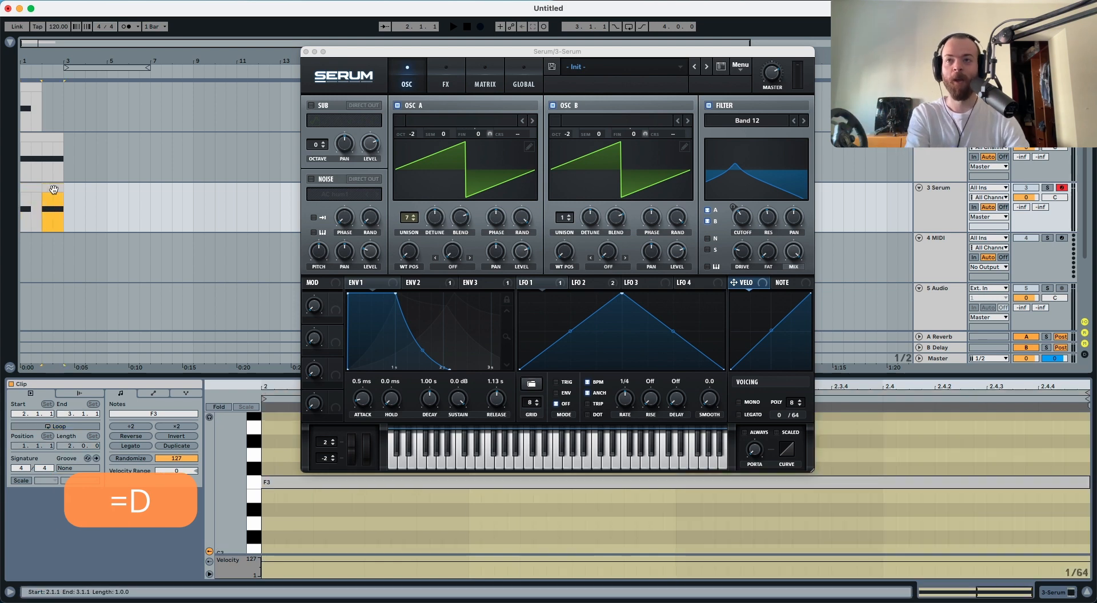
key(Delete)
click(33, 188)
Step: Solo the duplicated track 3 and reset its Serum instance to the Init preset
click(932, 205)
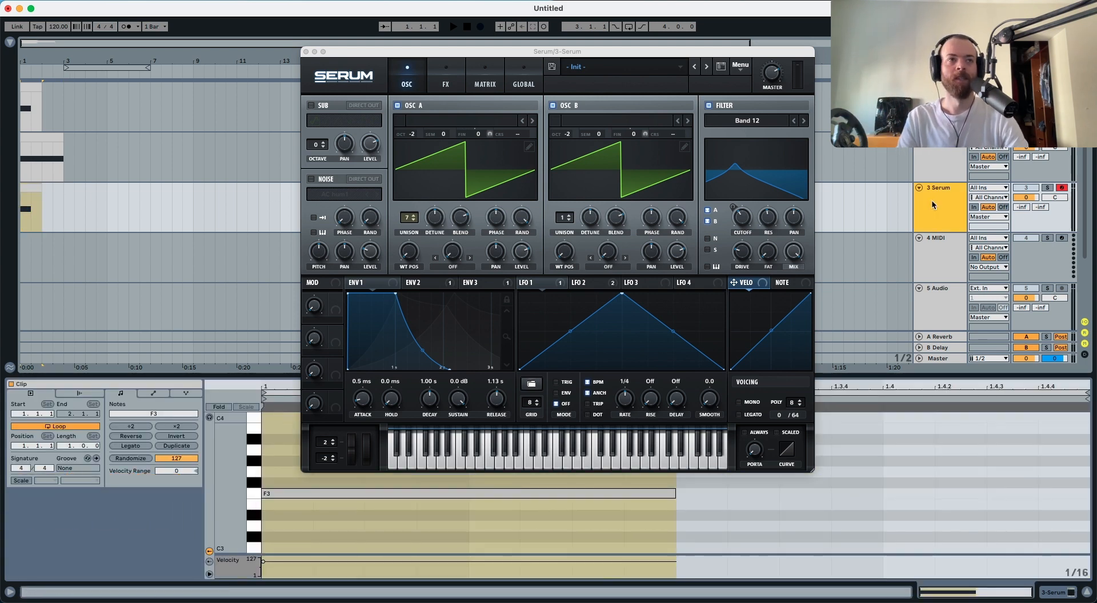
click(1049, 189)
click(741, 66)
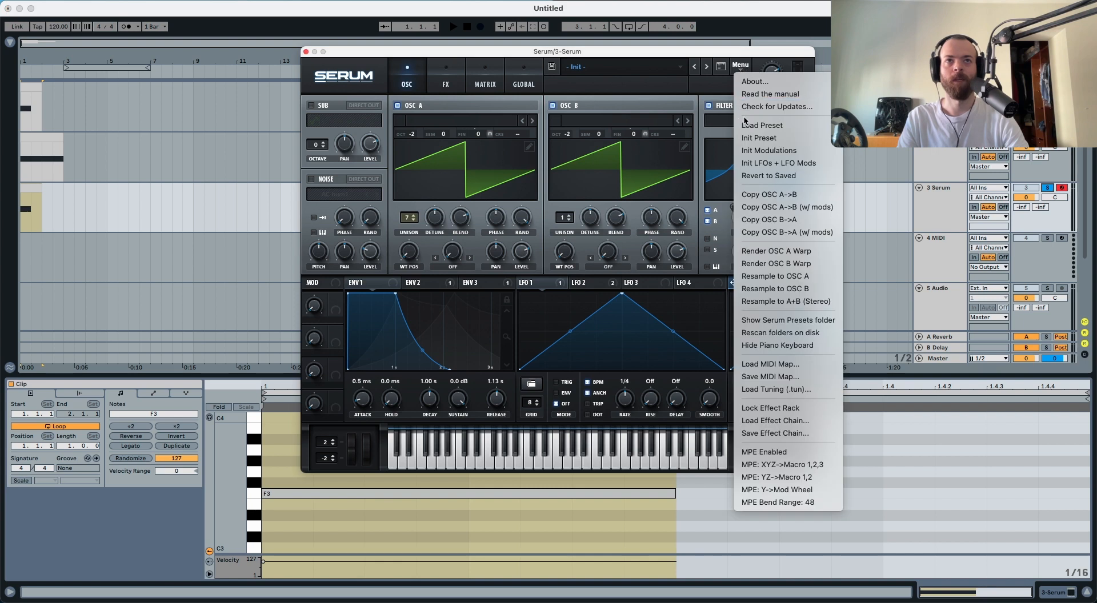
click(757, 138)
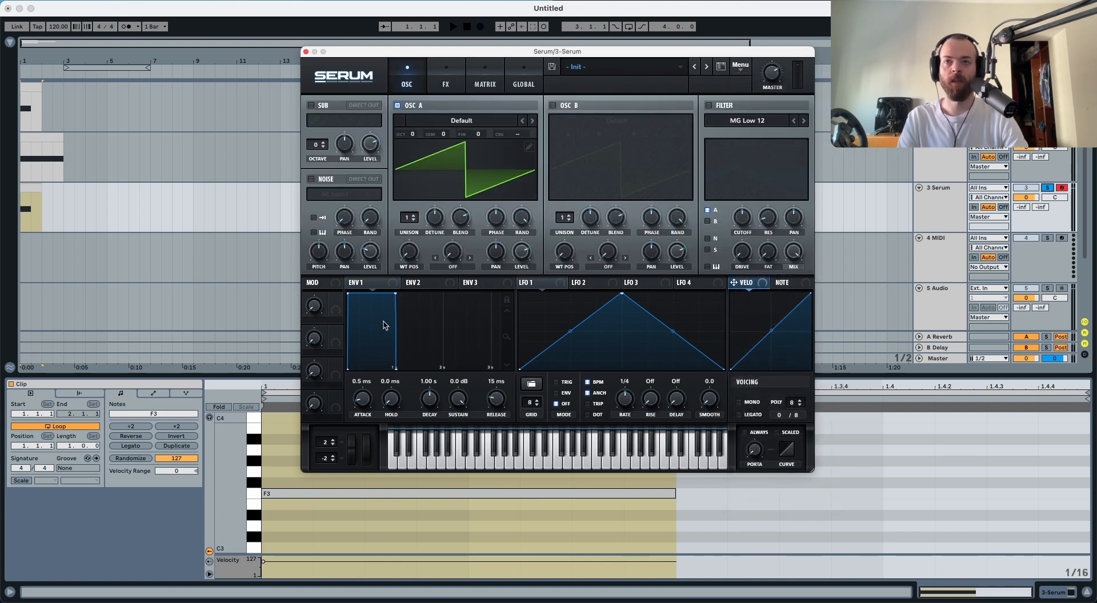
Step: Shape envelope 2 with a 1.68 s decay, zero sustain and 255 ms release, and set oscillator A's octave to -2
click(414, 285)
drag(394, 295, 425, 383)
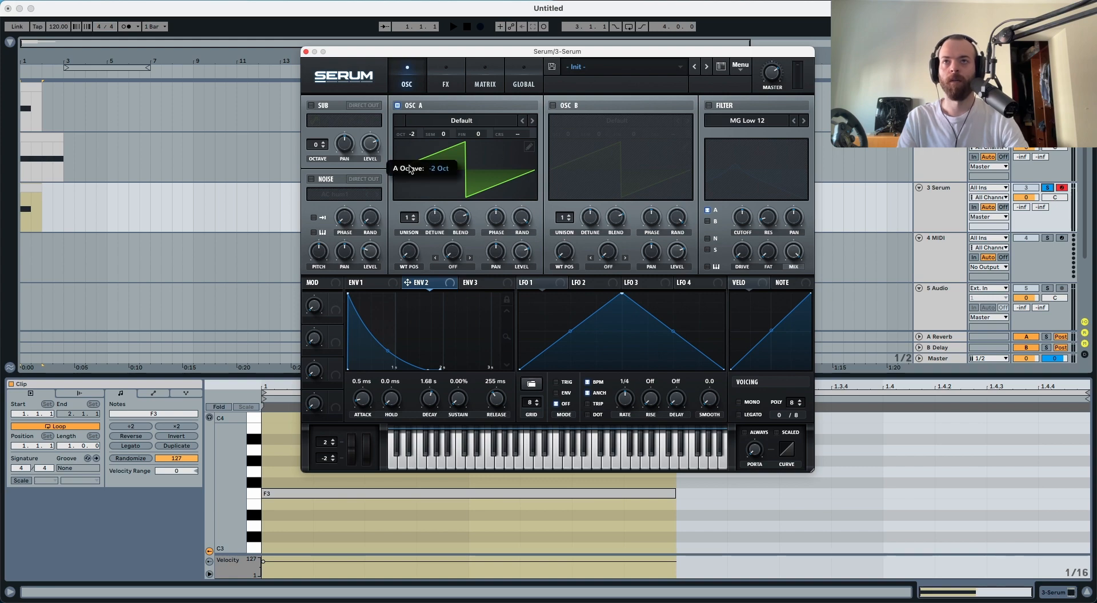
Step: Load the Basic Mini wavetable into oscillator A, audition the clip, and set the oscillator's octave to -3
click(466, 121)
mouse_move(457, 141)
click(543, 125)
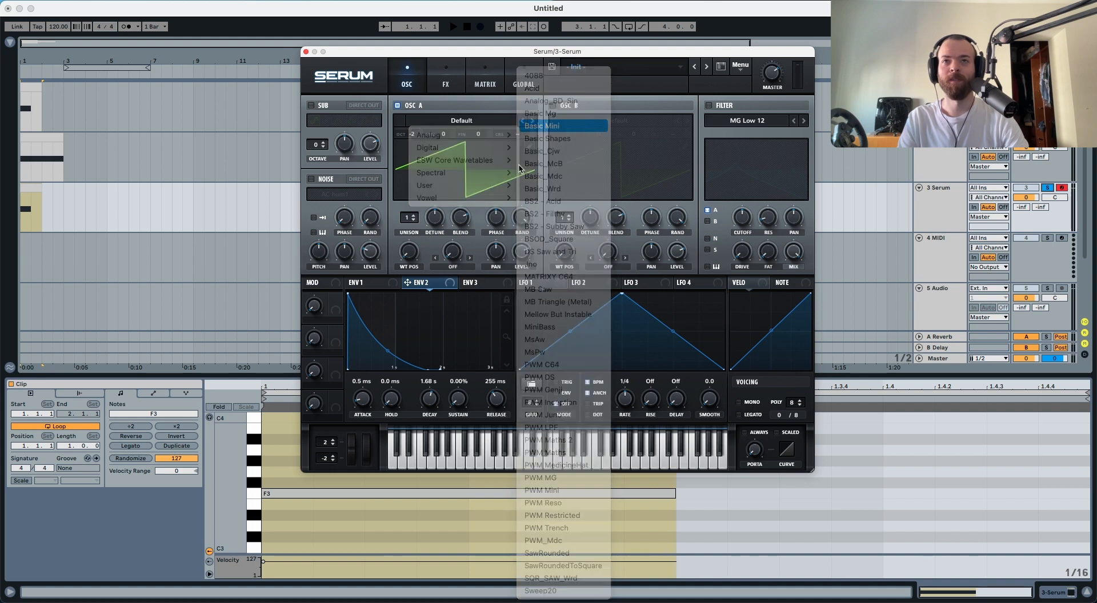
key(space)
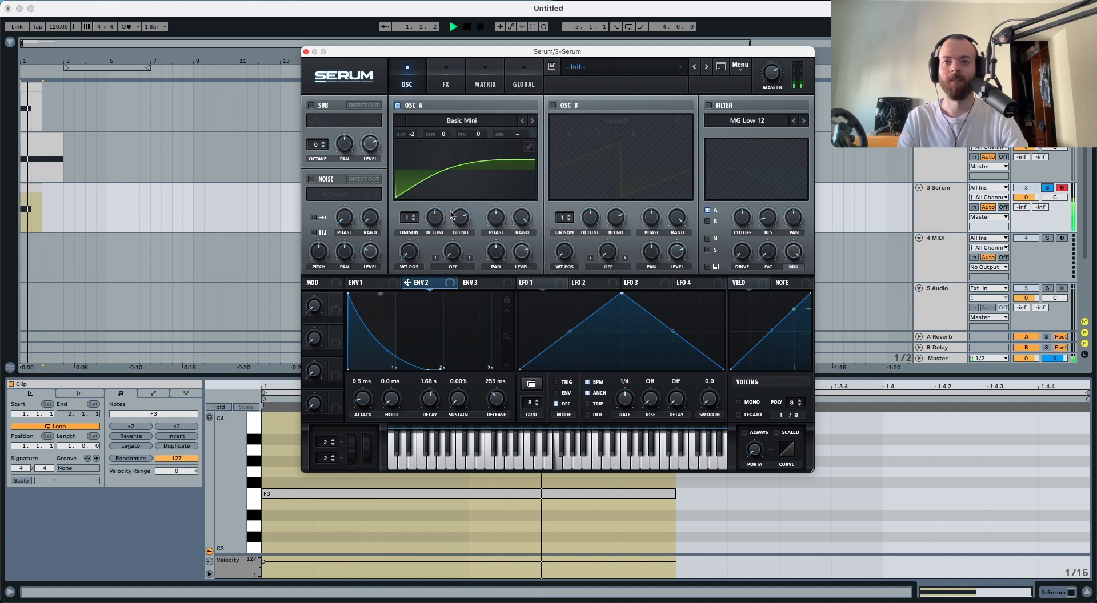
key(space)
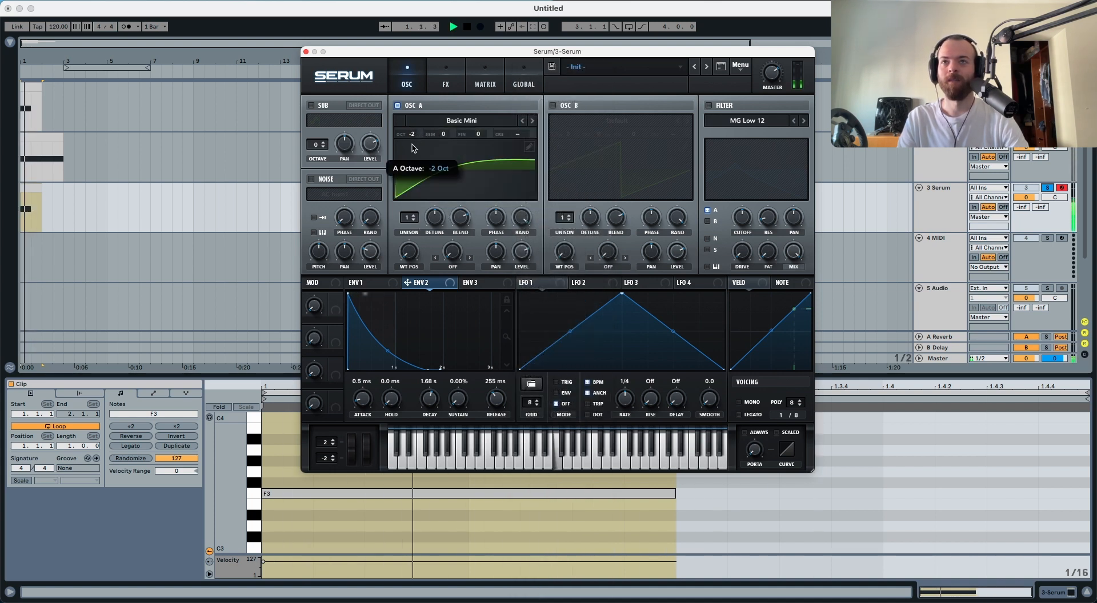
drag(412, 137, 411, 149)
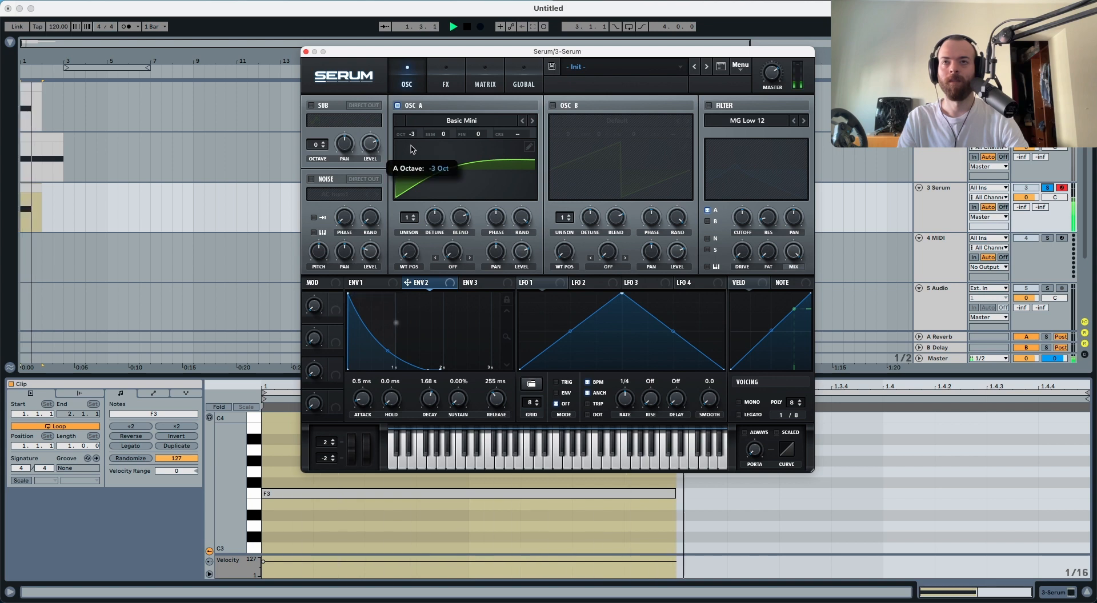
Step: Enable the MG Low 12 filter on oscillator A and lower its cutoff while auditioning the clip
click(709, 106)
key(space)
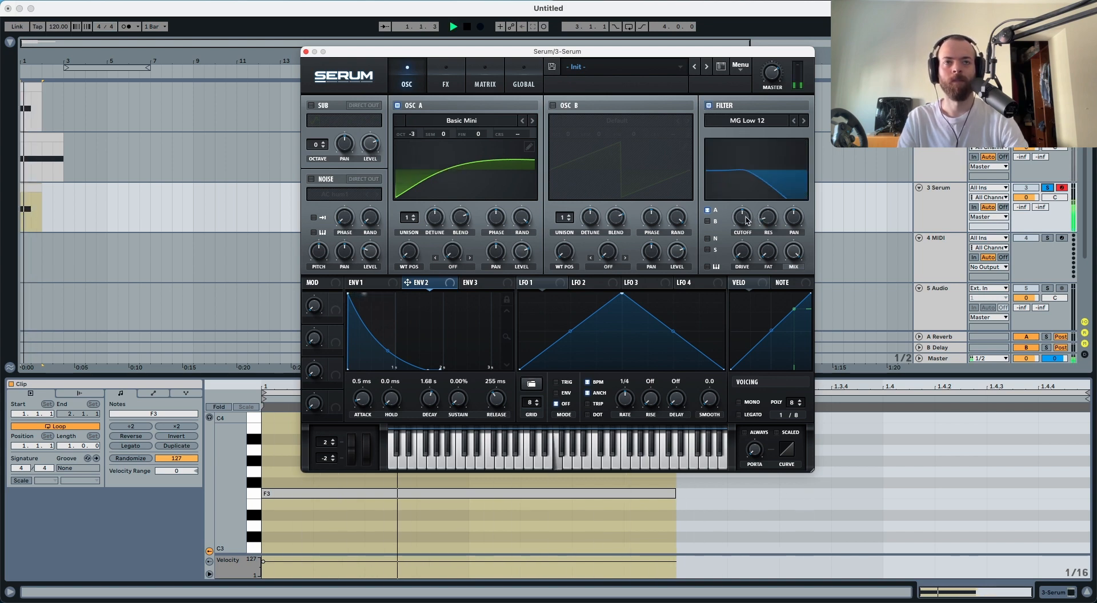
drag(742, 218, 738, 246)
key(space)
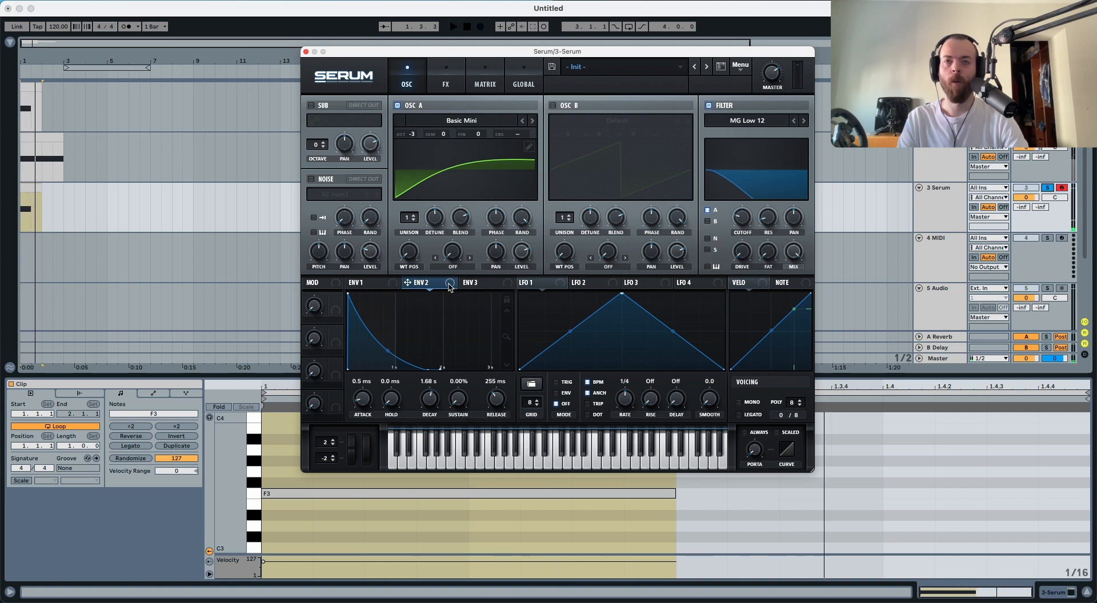
Step: Assign envelope 2 to the filter cutoff and audition the clip
drag(495, 269, 748, 232)
key(space)
key(space)
key(space)
key(space)
key(space)
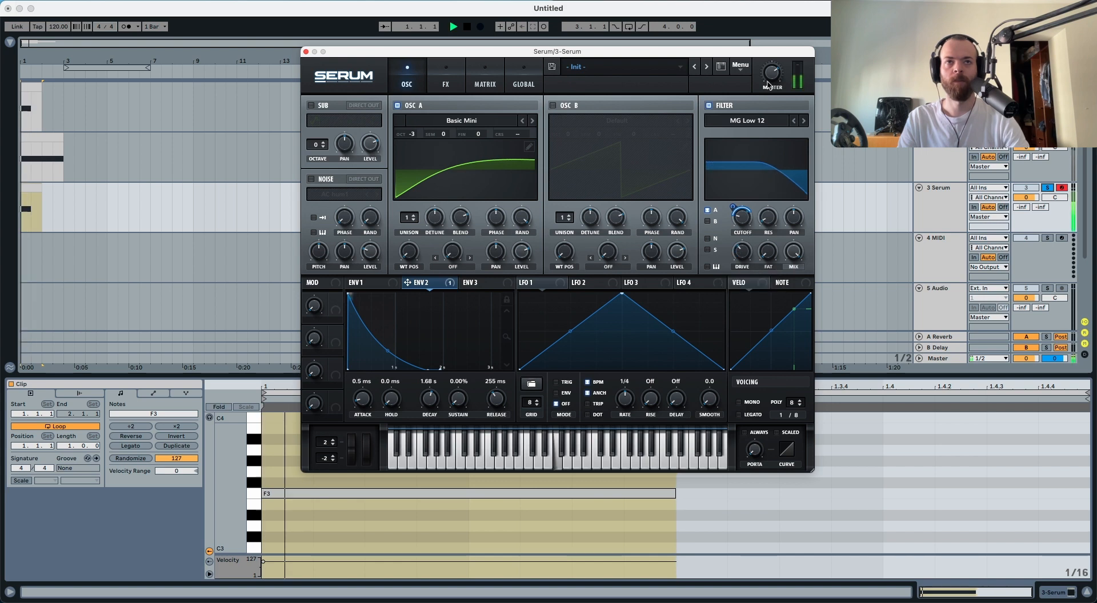
mouse_move(775, 65)
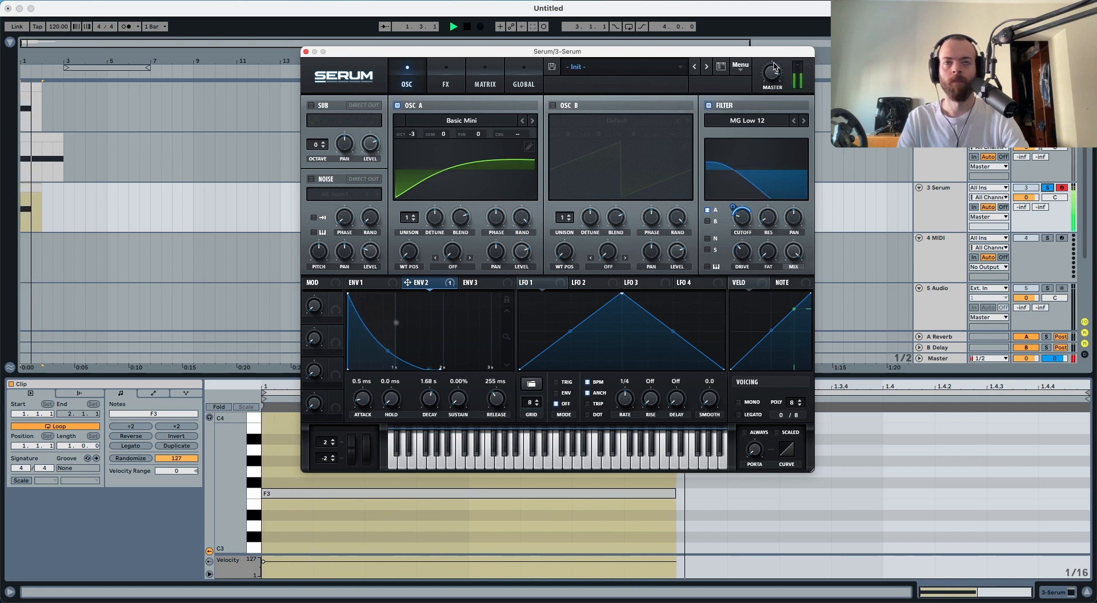
Step: Change the filter type to MG Low 24 and play the clip
key(space)
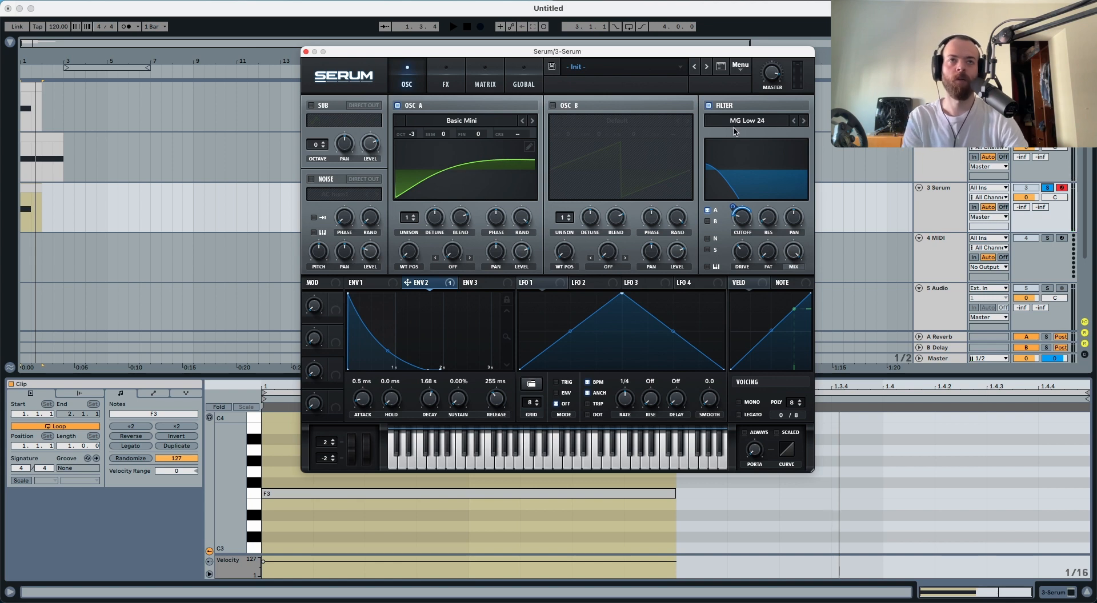
key(space)
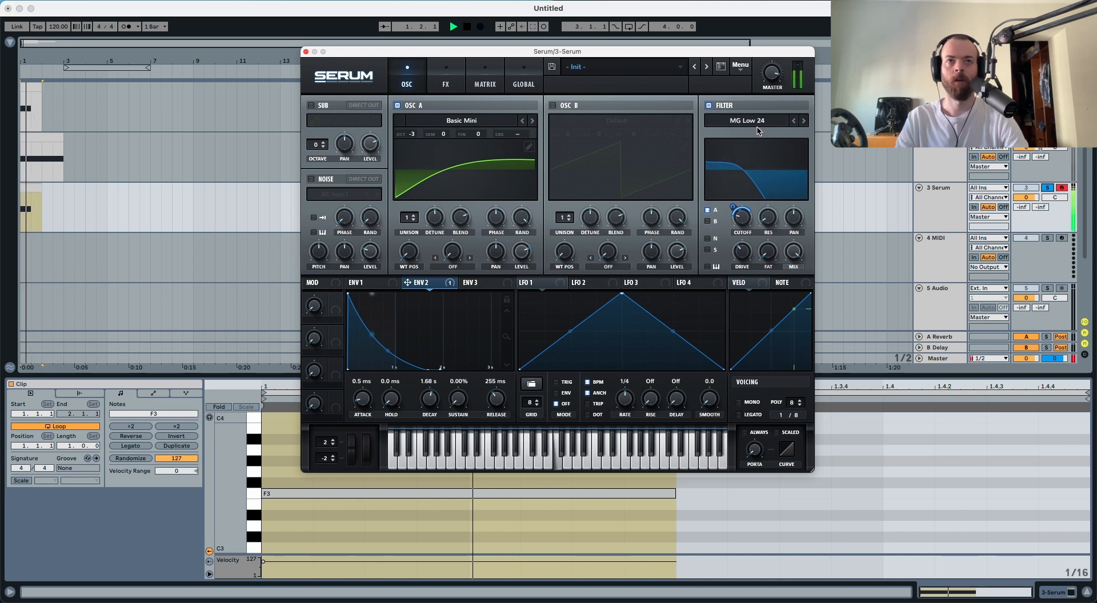
key(space)
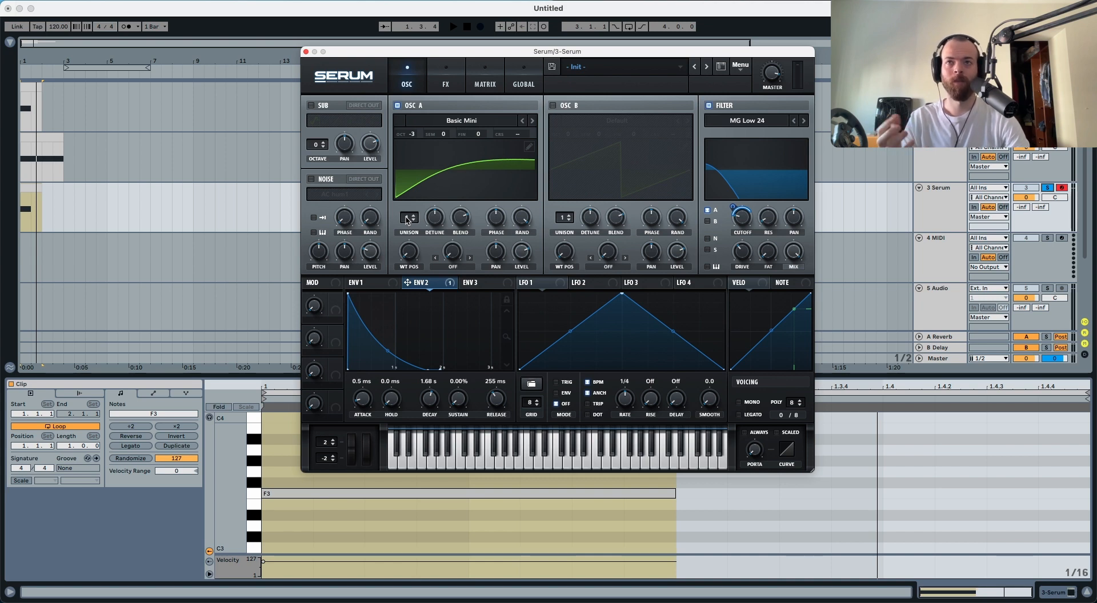
Step: Try 7 unison voices on oscillator A, audition the clip, and return the unison to 1 for comparison
drag(406, 220, 414, 166)
key(space)
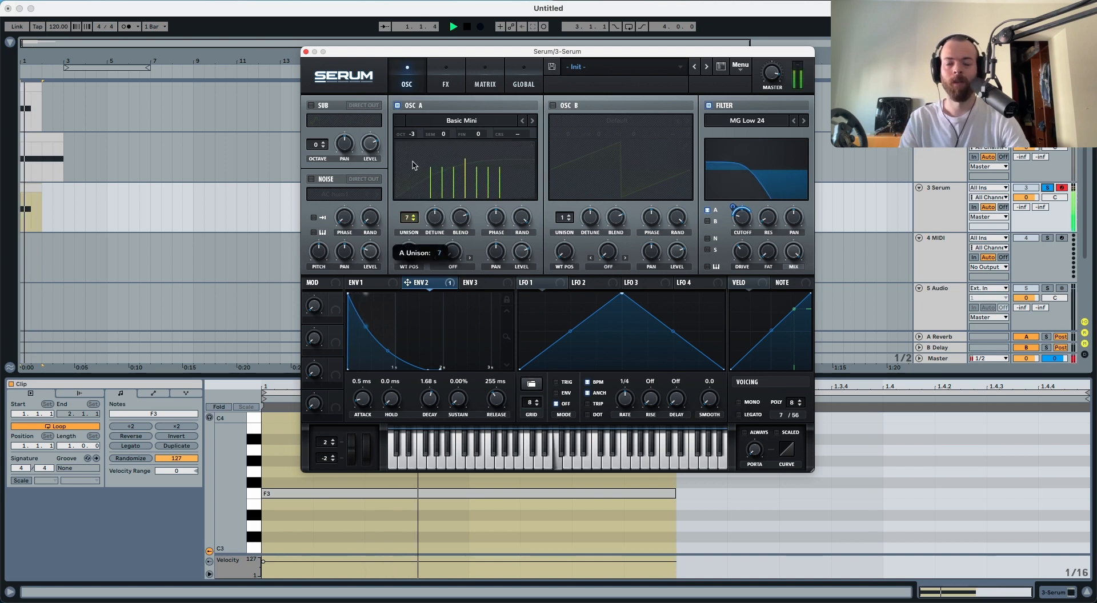
key(space)
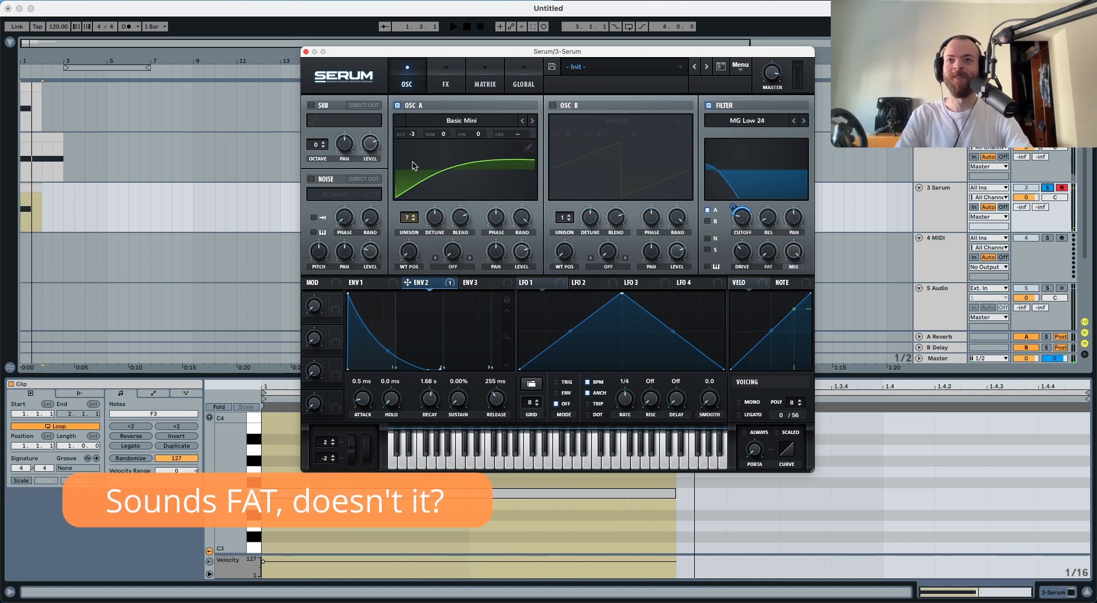
key(space)
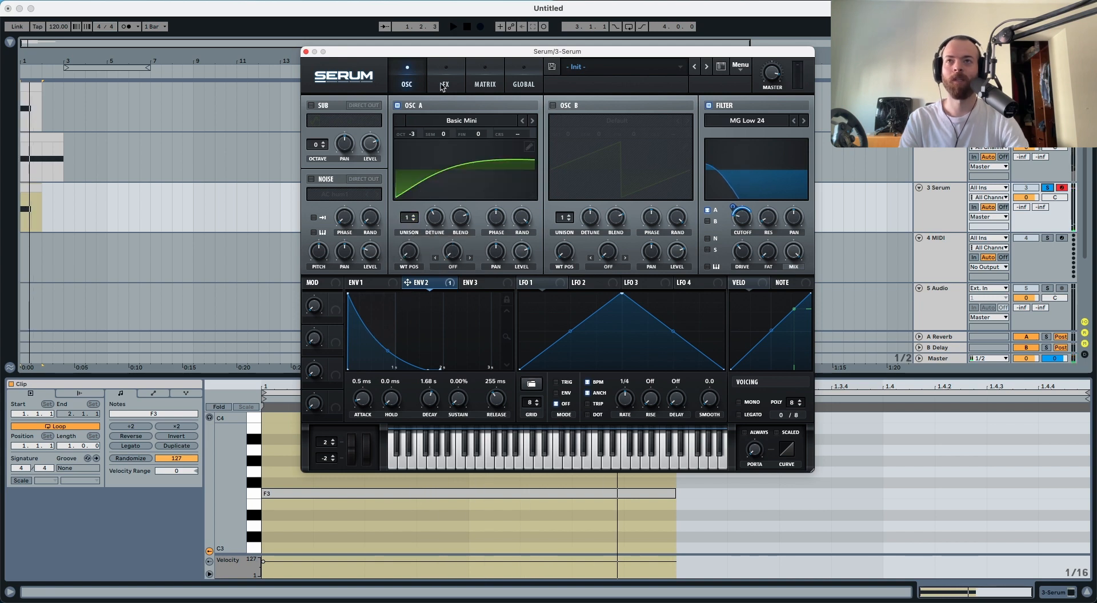
Step: Try the Hyper effect with about 40% detune and 7 unison voices, adjusting its mix while the clip plays
click(444, 90)
click(319, 110)
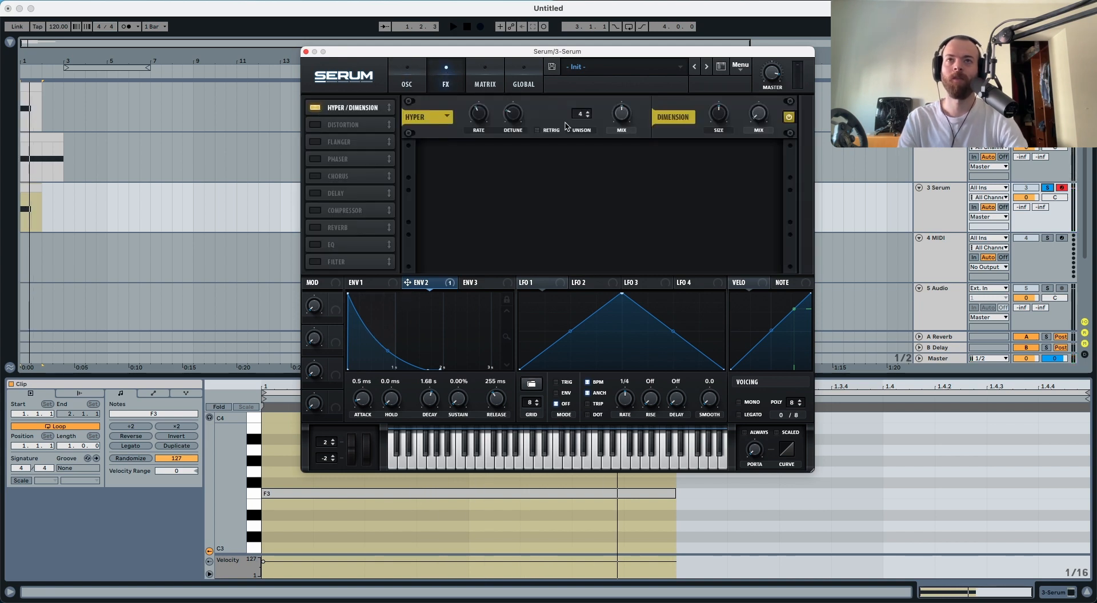
key(space)
drag(624, 121, 619, 129)
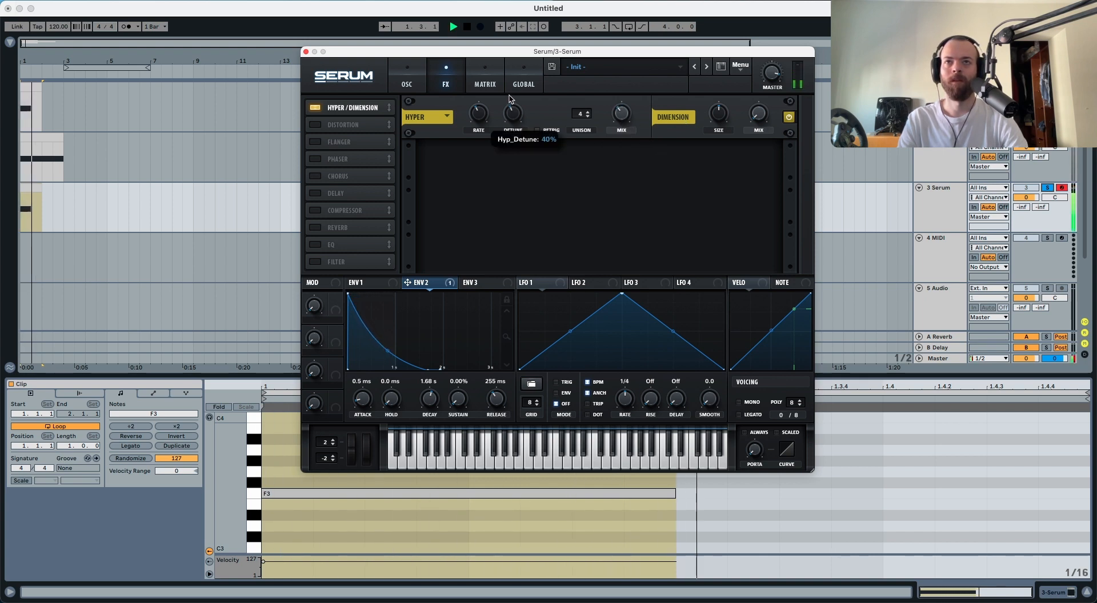
click(587, 112)
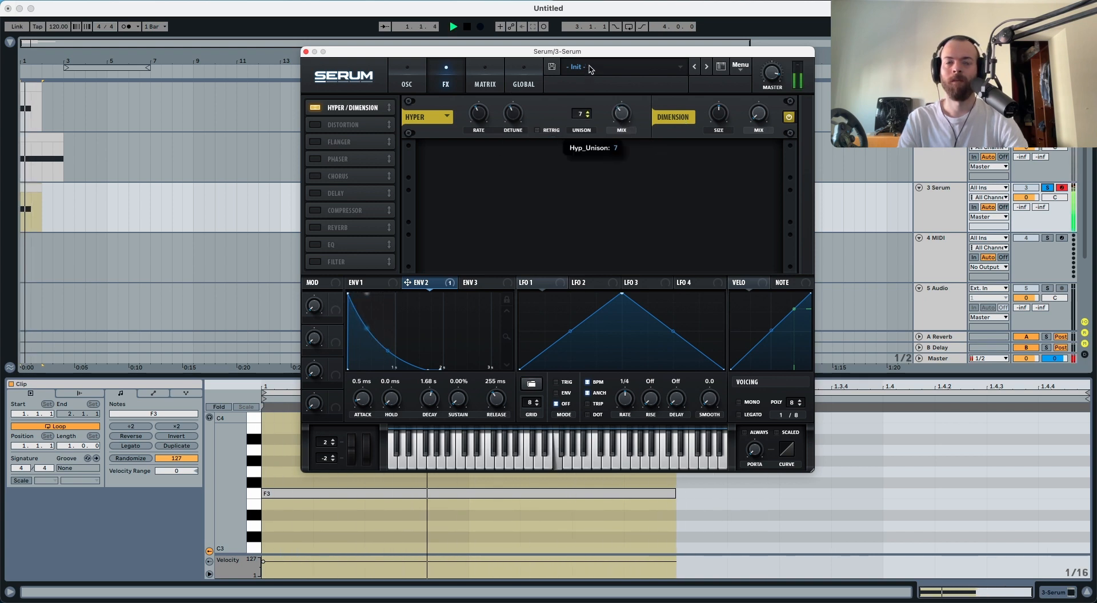
click(587, 111)
click(587, 112)
Step: Set oscillator A's unison to 7 voices, disable the Hyper/Dimension effect, and play the clip
click(403, 80)
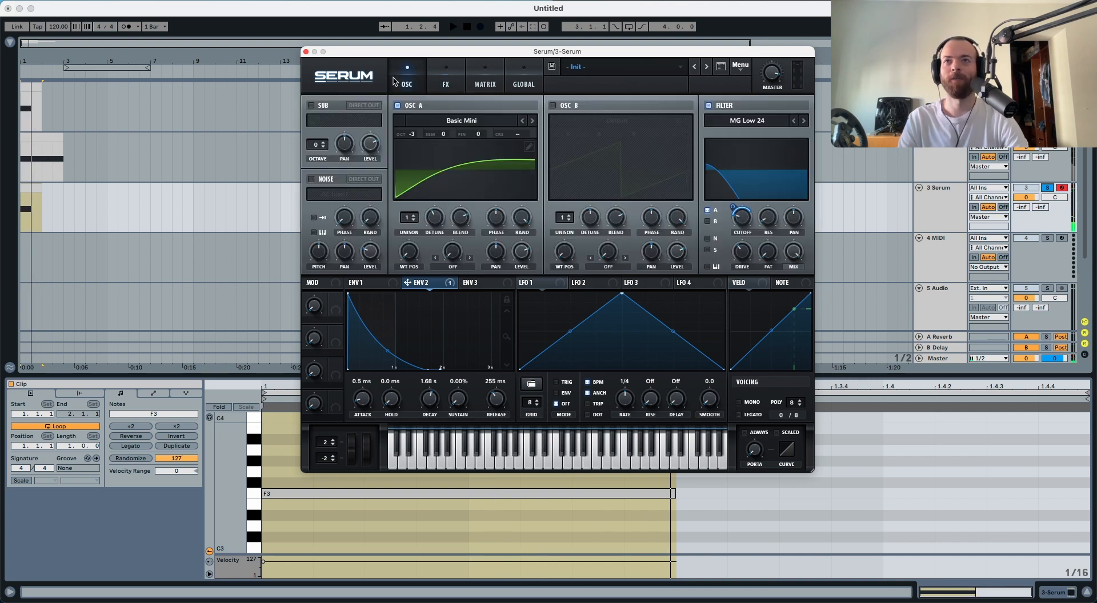
drag(412, 215, 417, 160)
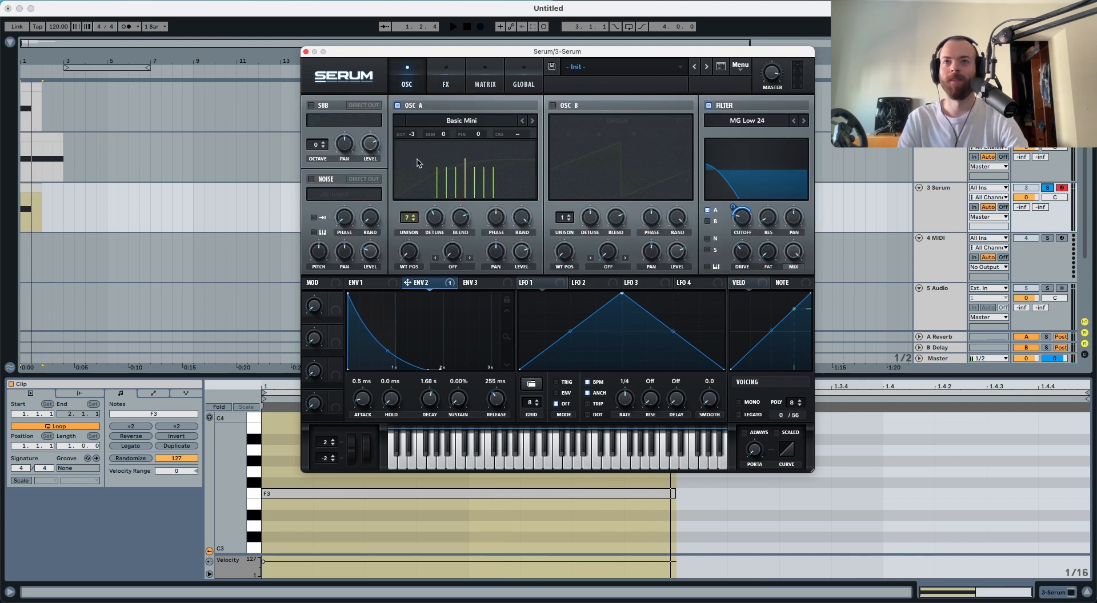
click(439, 88)
click(314, 107)
key(space)
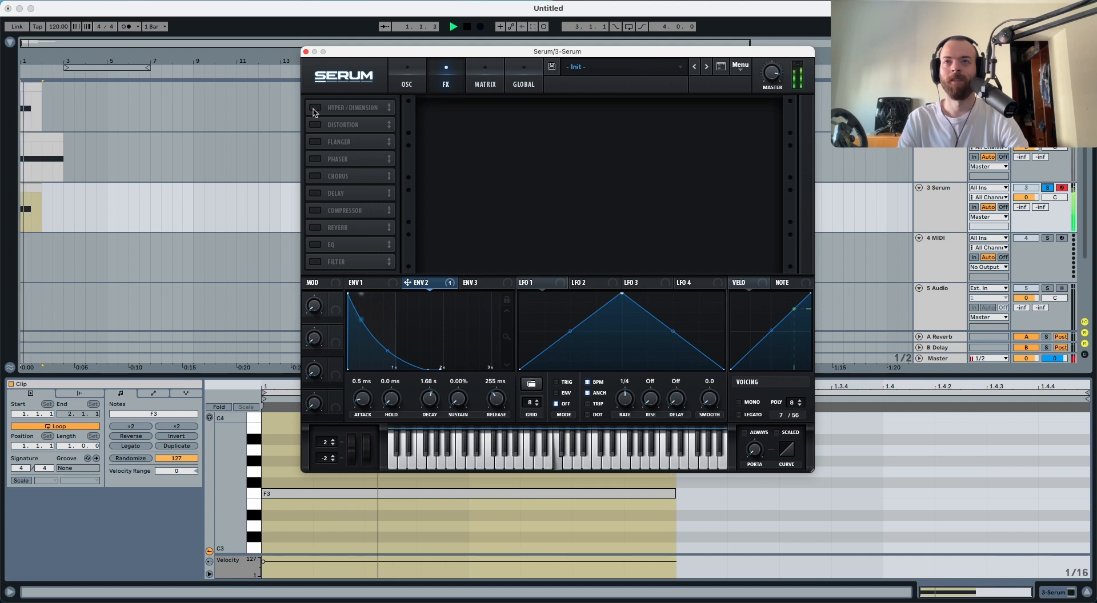
key(space)
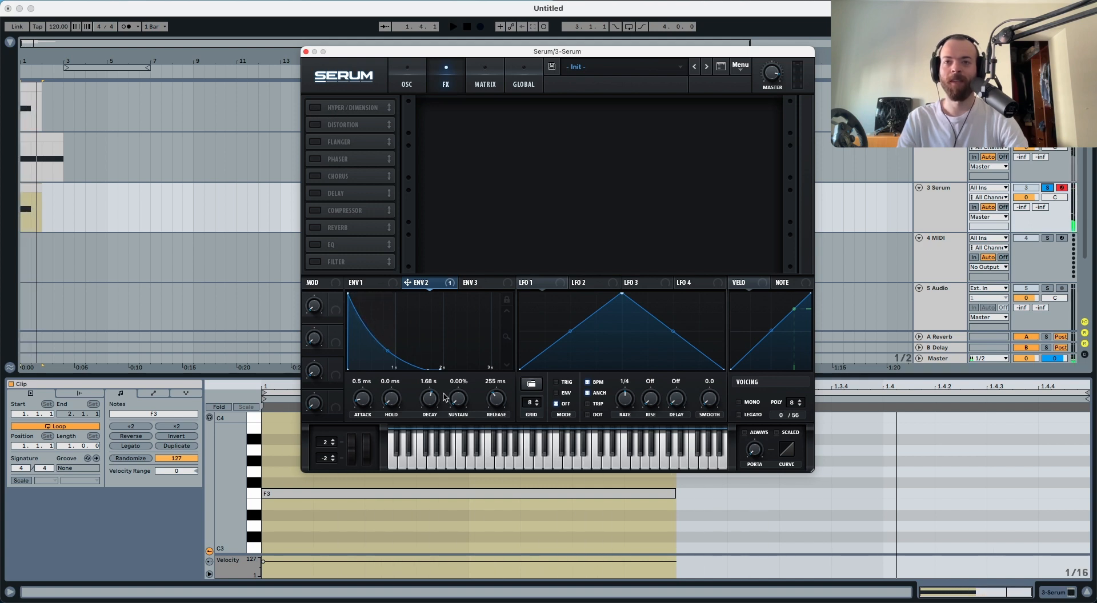
Step: Lengthen envelope 2's decay to 3.26 s and audition the clip
drag(429, 400, 431, 391)
key(space)
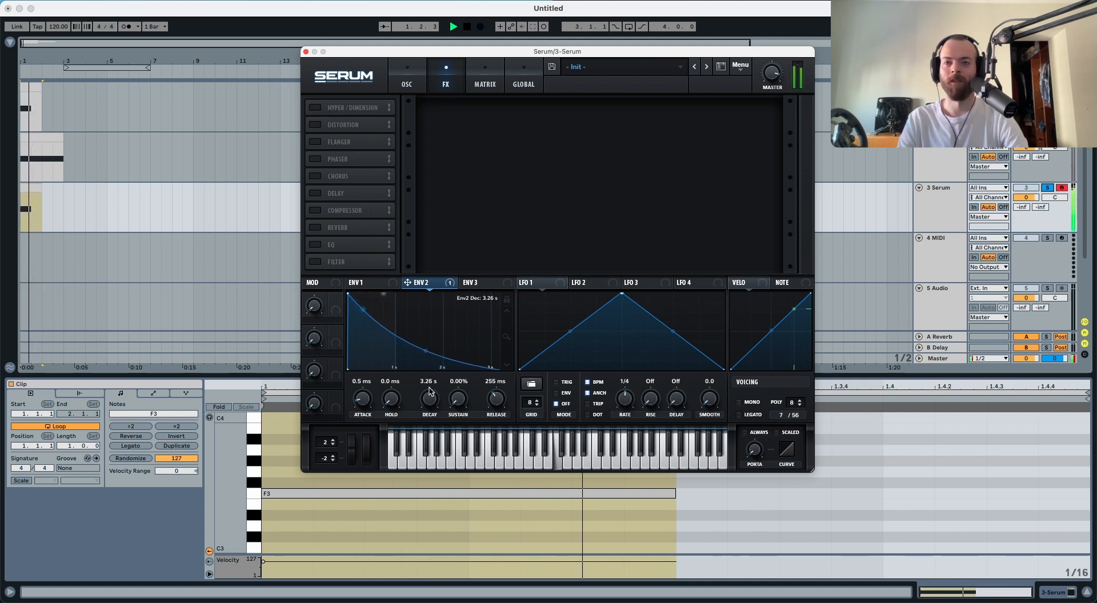
key(space)
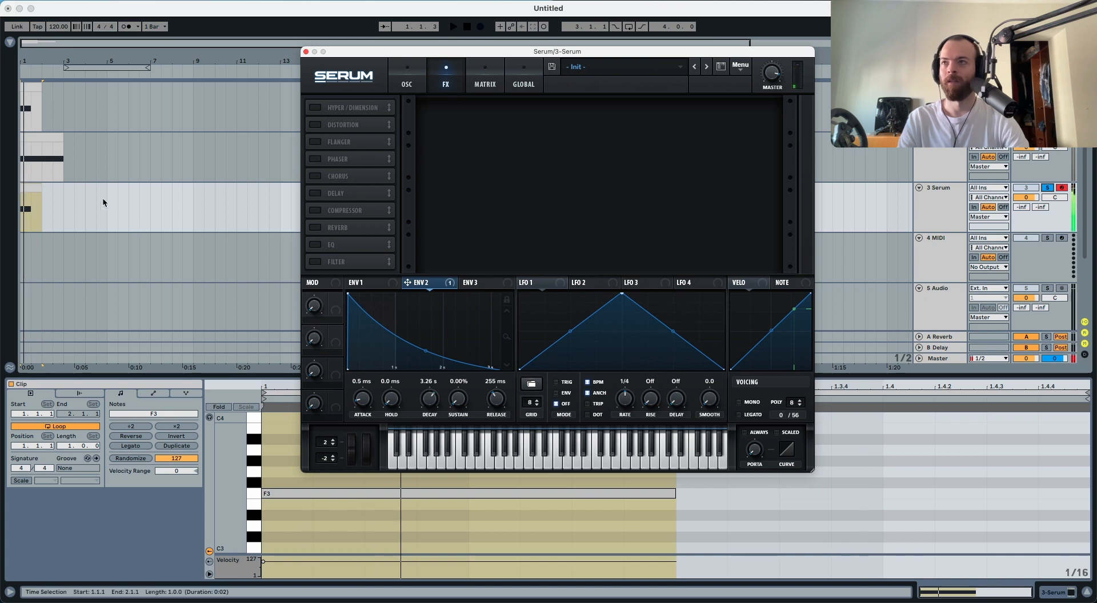
Step: Copy the two-bar clip from track 2 over the clip on track 3 and play it back
click(51, 145)
key(space)
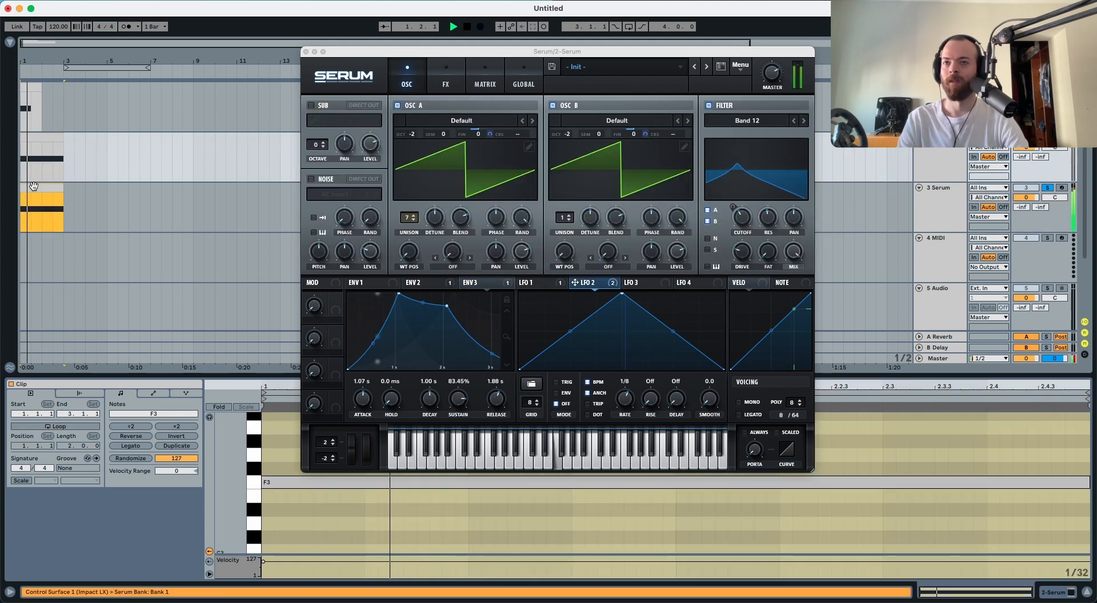
key(space)
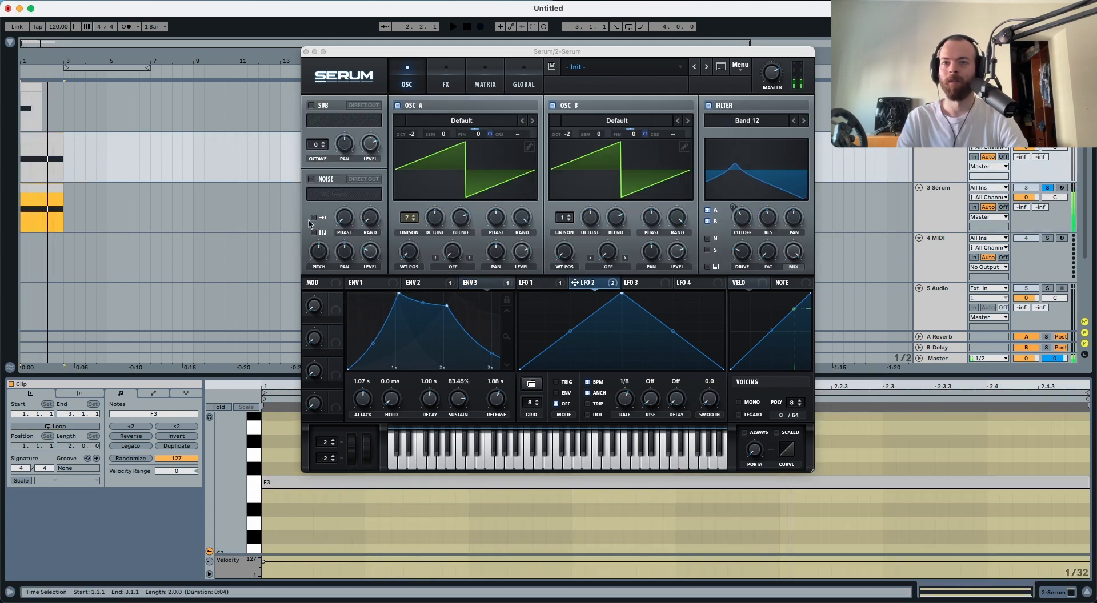
key(space)
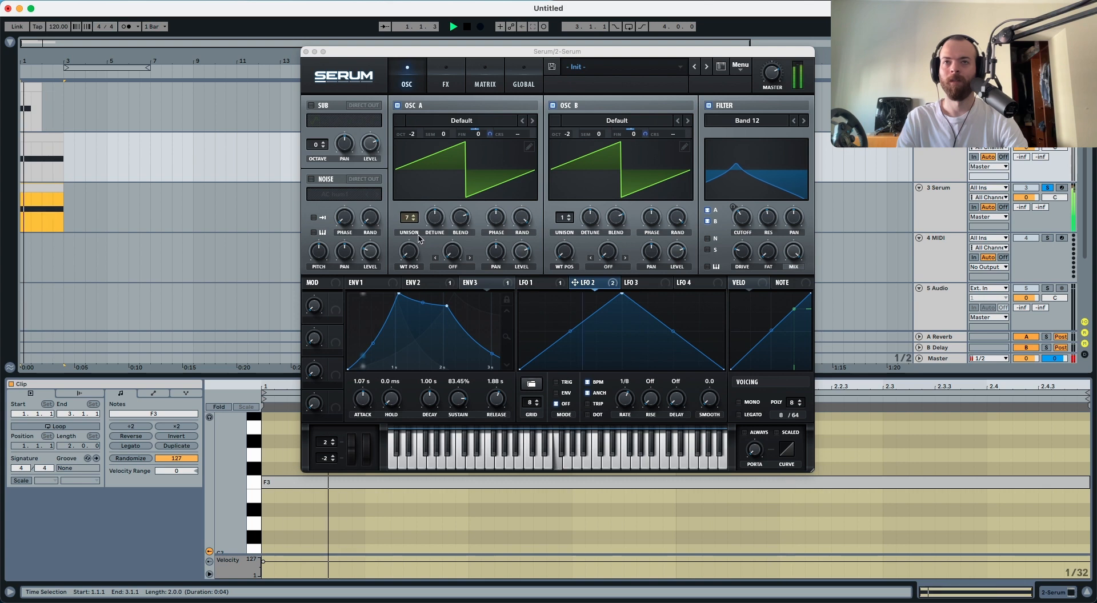
Step: Enable Tube distortion on the third track's Serum, move it first in the effects chain, and raise its drive to about 87% while auditioning
click(897, 200)
click(316, 125)
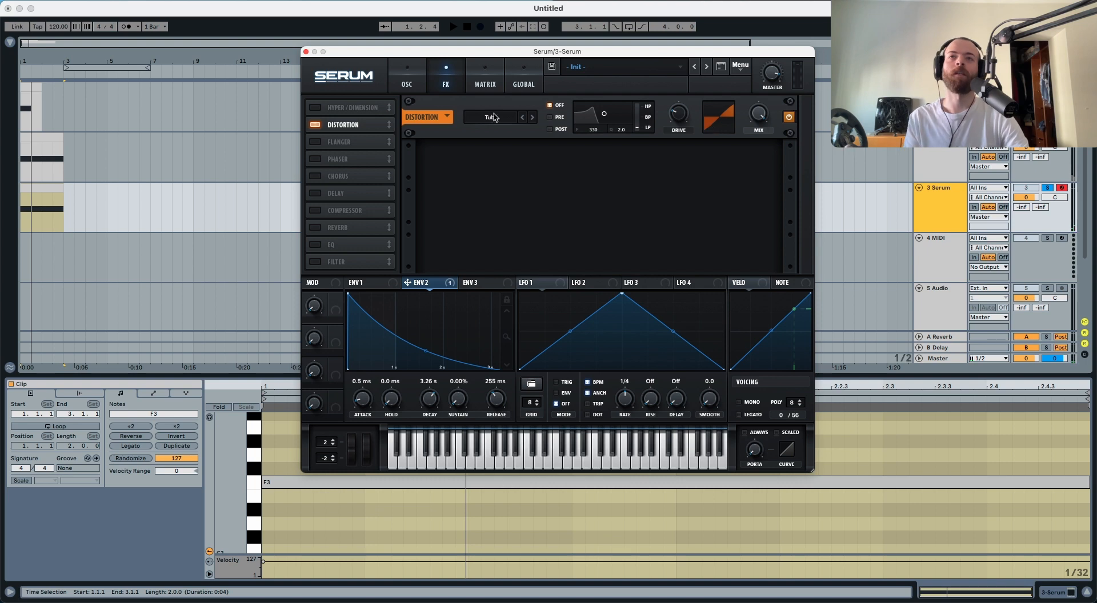
drag(338, 126, 339, 106)
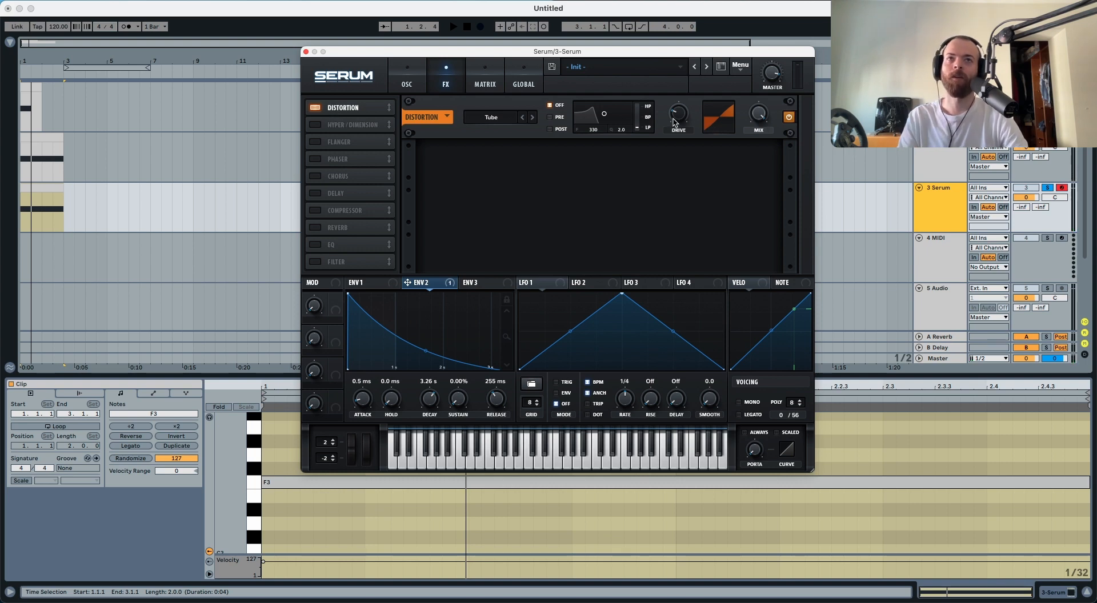
drag(674, 122, 685, 58)
key(space)
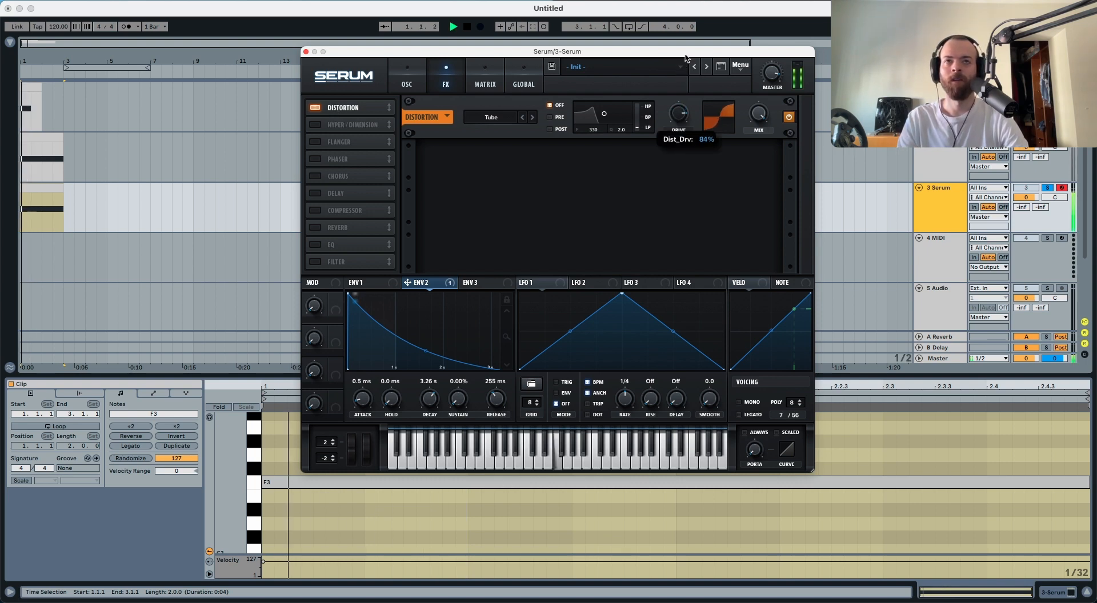
key(space)
key(space)
drag(685, 109, 685, 105)
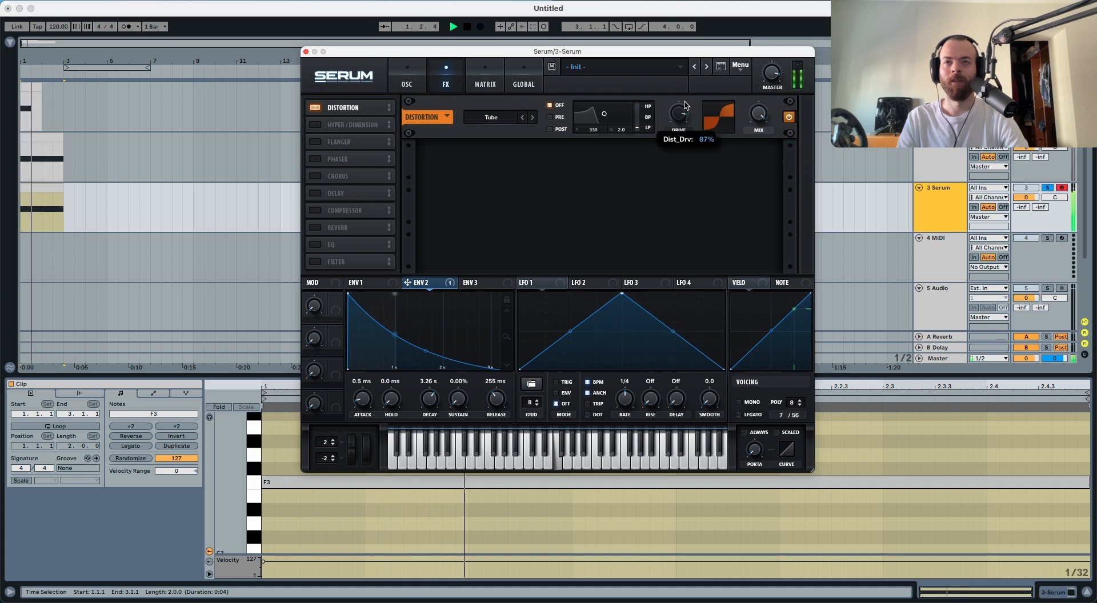
key(space)
Step: Enable the effects filter directly after the distortion, lower its cutoff to about 51 Hz, and modulate the cutoff with envelope 2 by about 60
click(314, 262)
drag(336, 262, 340, 125)
drag(570, 157, 571, 178)
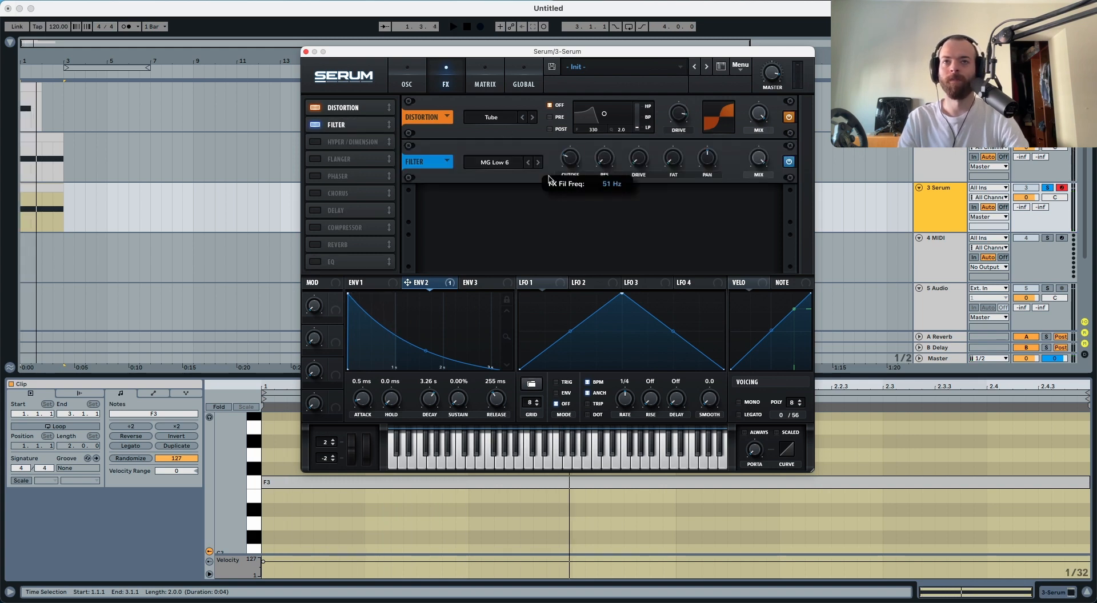
drag(408, 283, 559, 149)
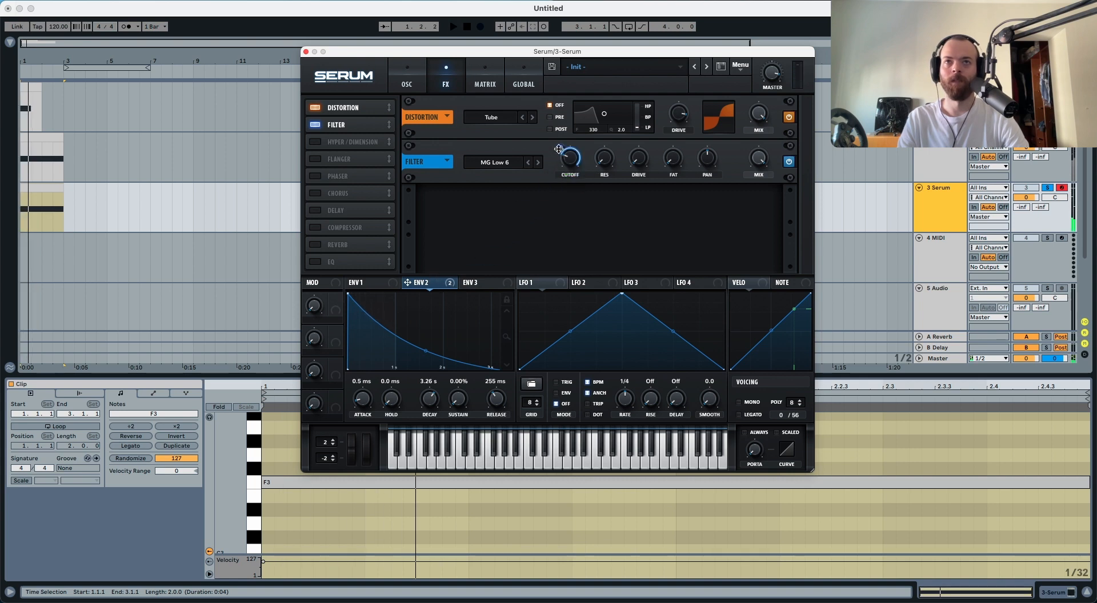
key(space)
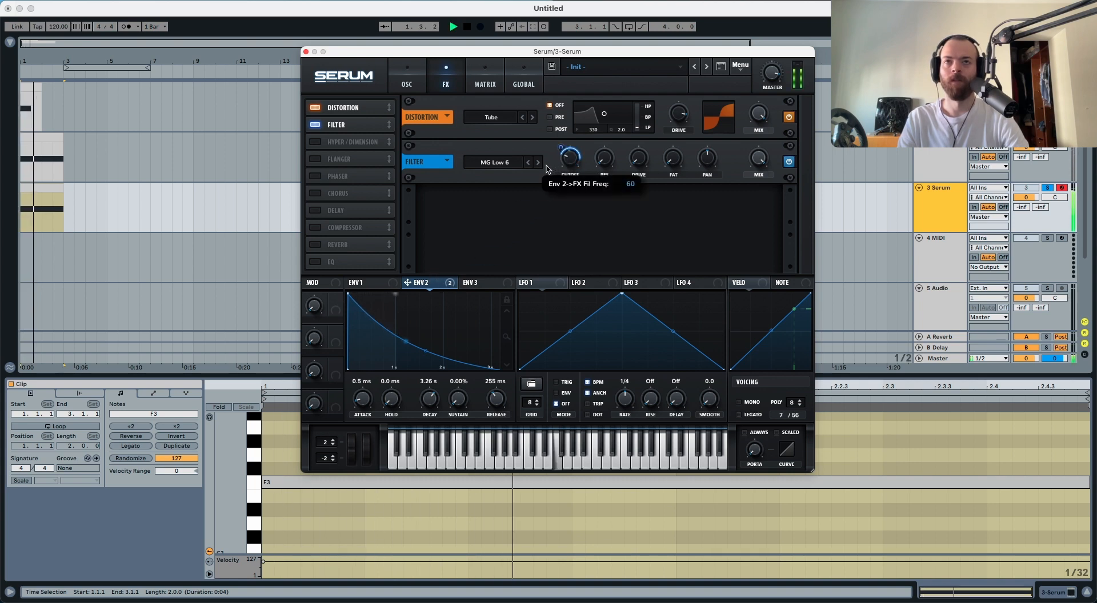
key(space)
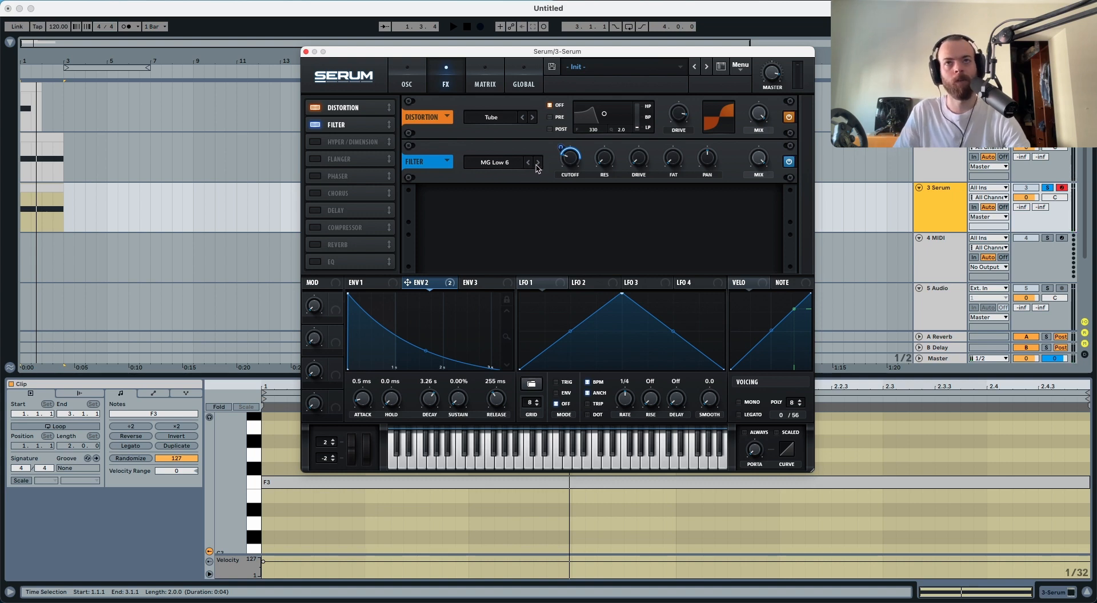
Step: Switch the effects filter to MG Low 24 and adjust its cutoff and envelope 2 modulation, auditioning the clip
drag(559, 152, 560, 149)
key(space)
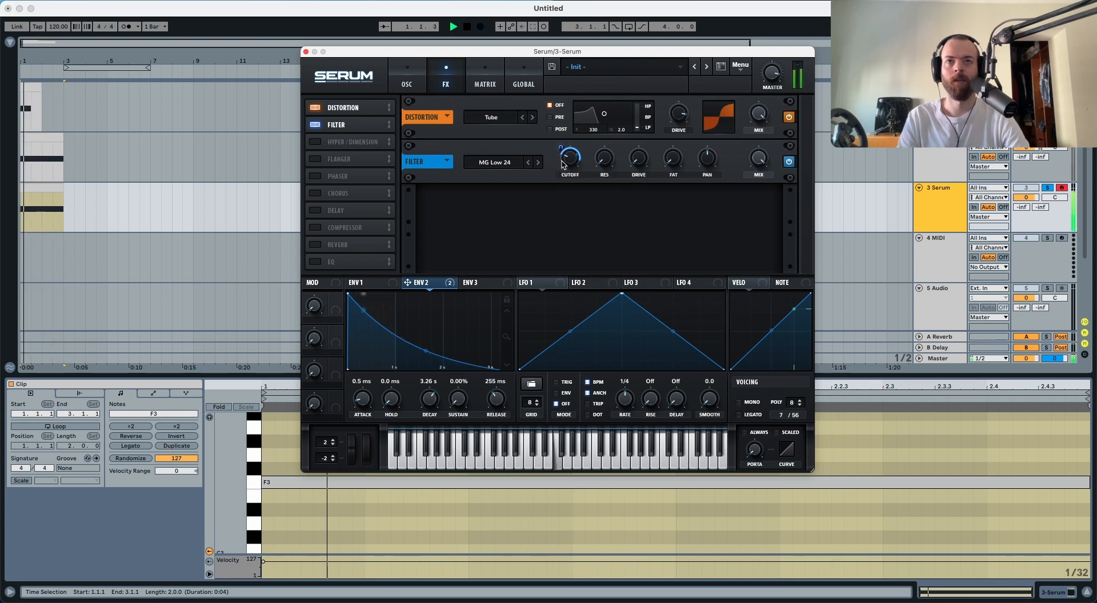
key(space)
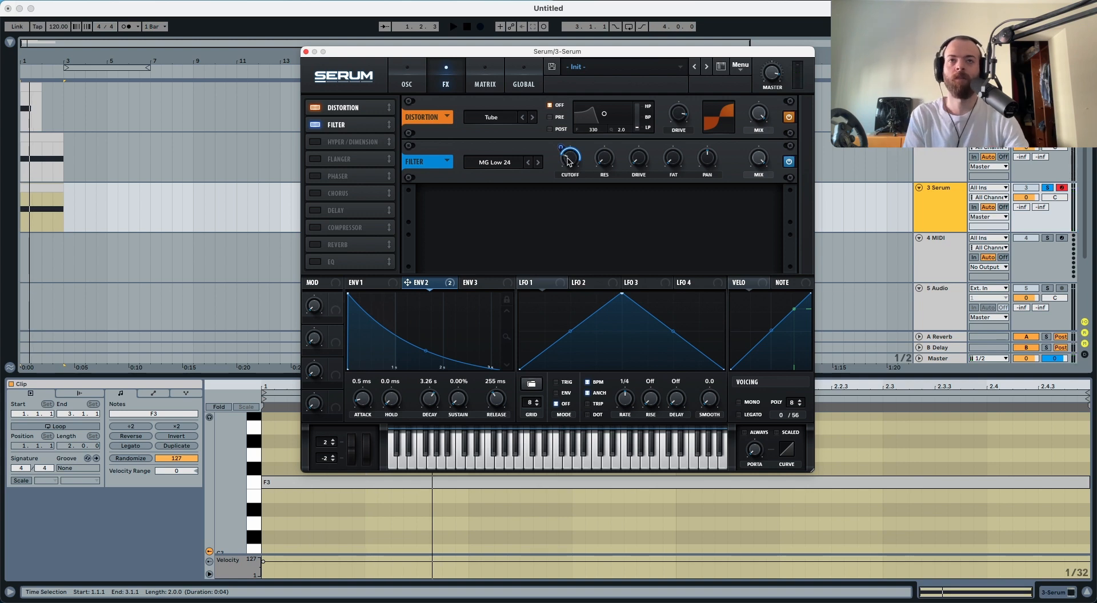
mouse_move(569, 160)
mouse_down()
mouse_move(562, 131)
mouse_move(563, 143)
mouse_up()
key(space)
key(space)
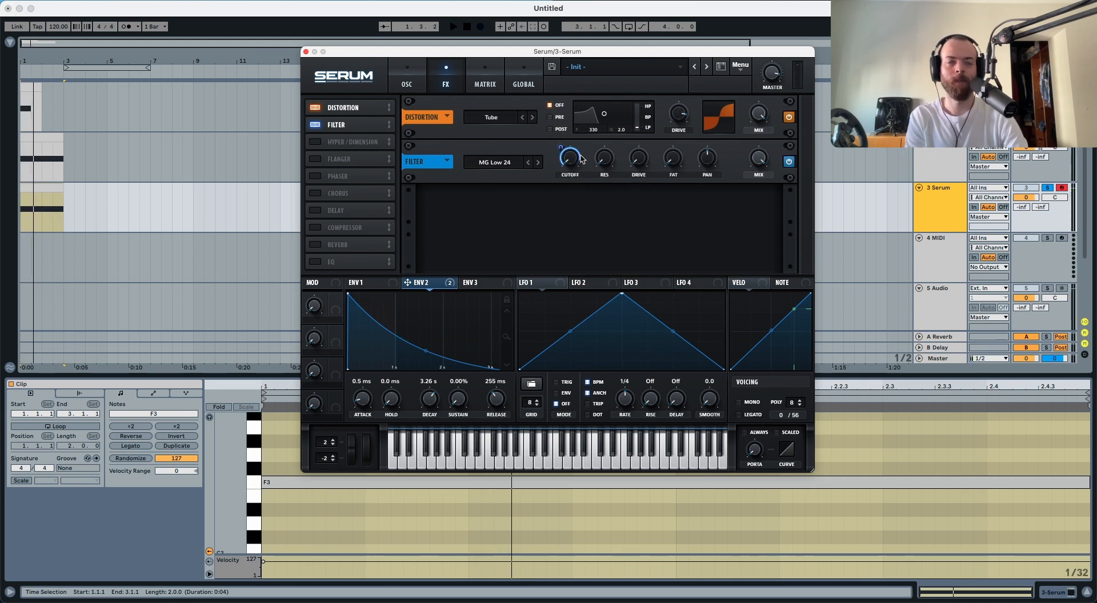
Step: Adjust envelope 2's modulation of the effects filter cutoff to about 77, playing the clip to compare amounts
mouse_move(569, 160)
drag(567, 120, 564, 166)
key(space)
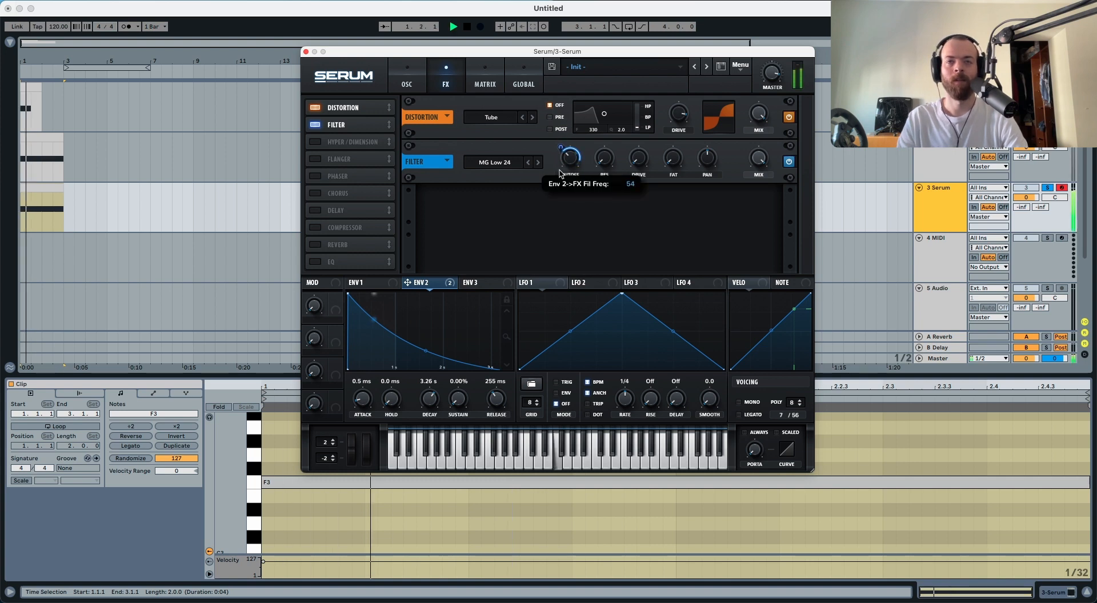
key(space)
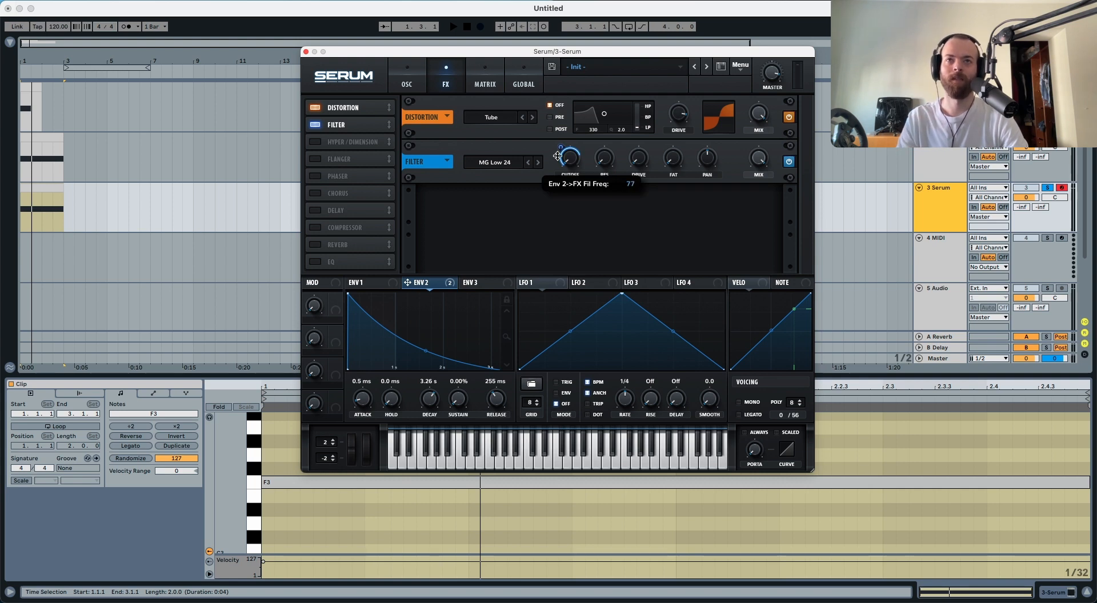
Step: Shape envelope 3 as a short pluck with 0% sustain and a 440 ms decay
click(490, 286)
drag(394, 294, 359, 381)
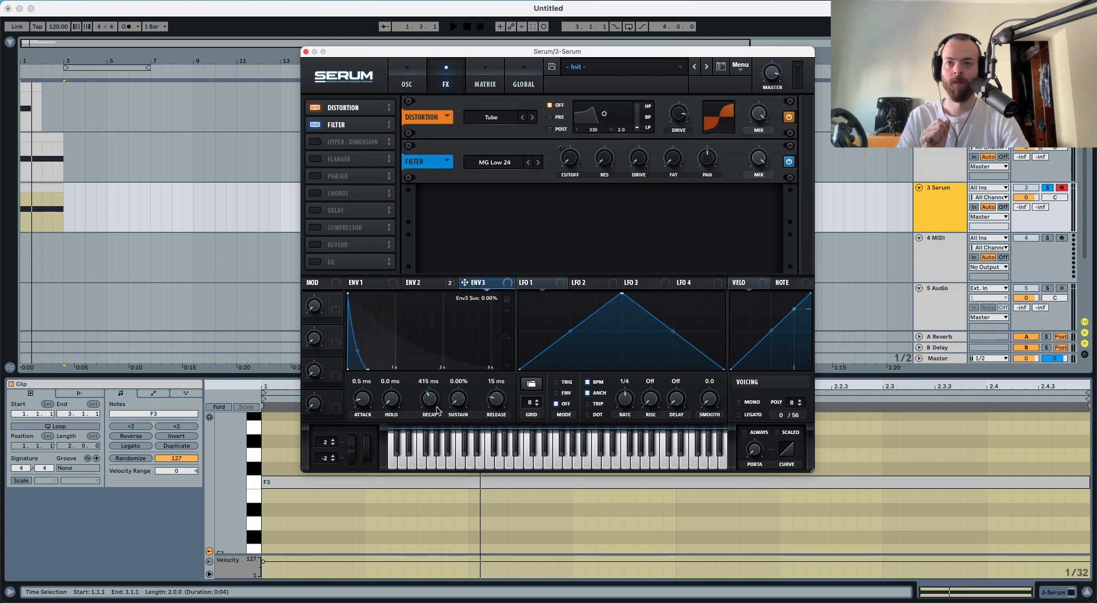
drag(430, 401, 427, 408)
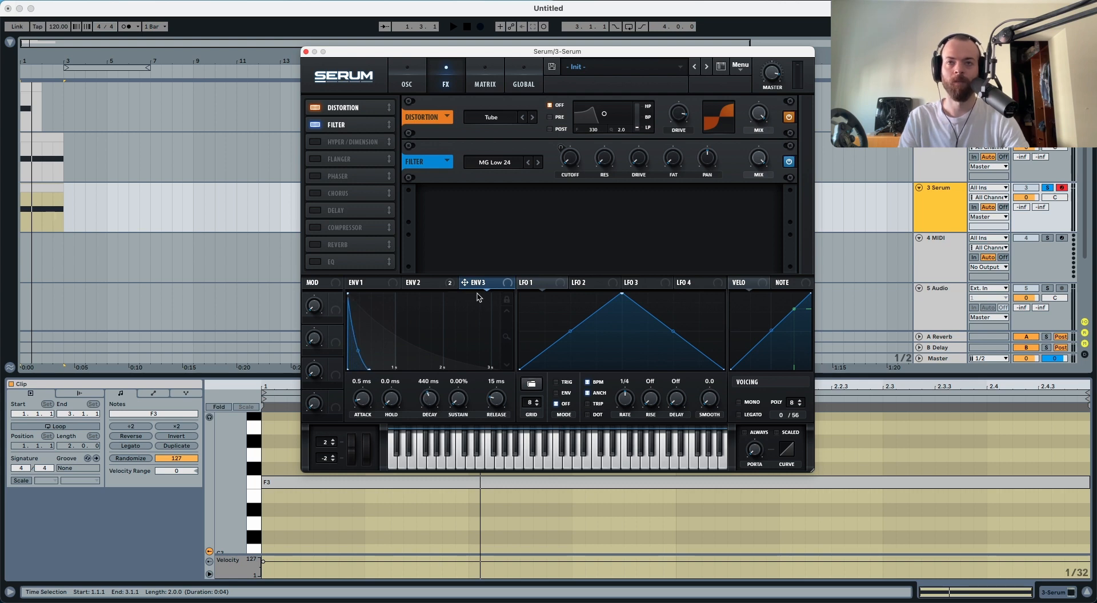
Step: Assign envelope 3 to the effects filter cutoff and set its modulation amount to about 44 while auditioning the clip
drag(505, 284, 570, 161)
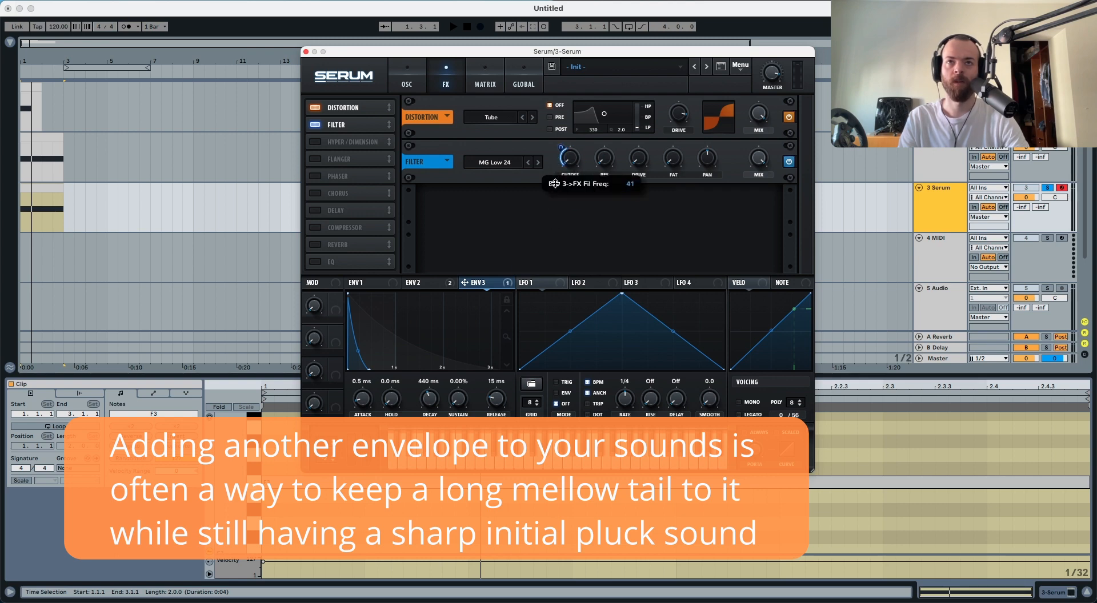
key(space)
key(space)
key(space)
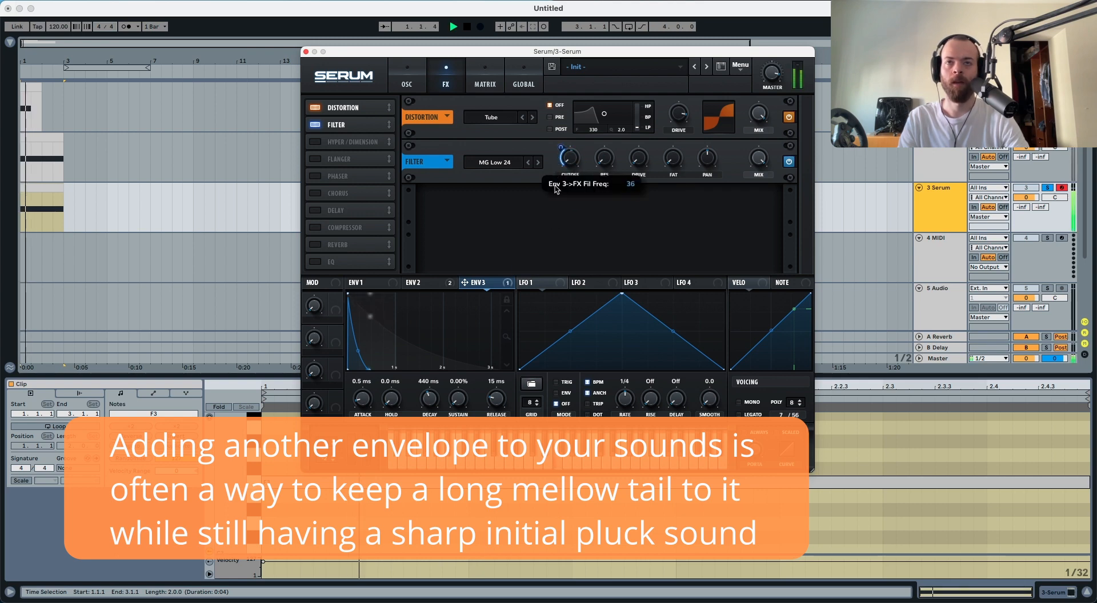
drag(553, 187, 555, 182)
key(space)
key(space)
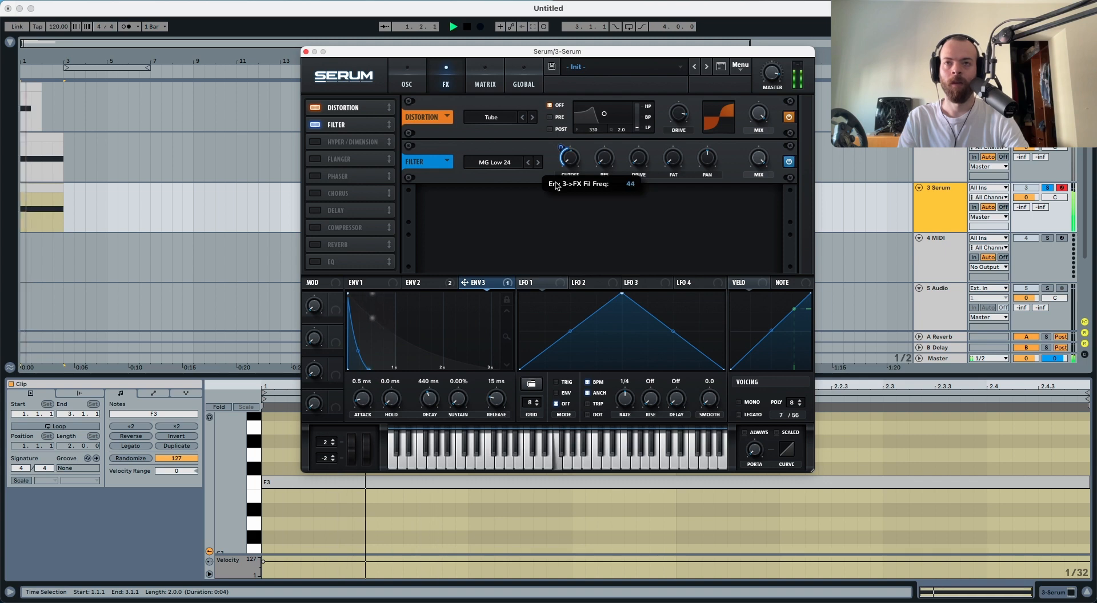
key(space)
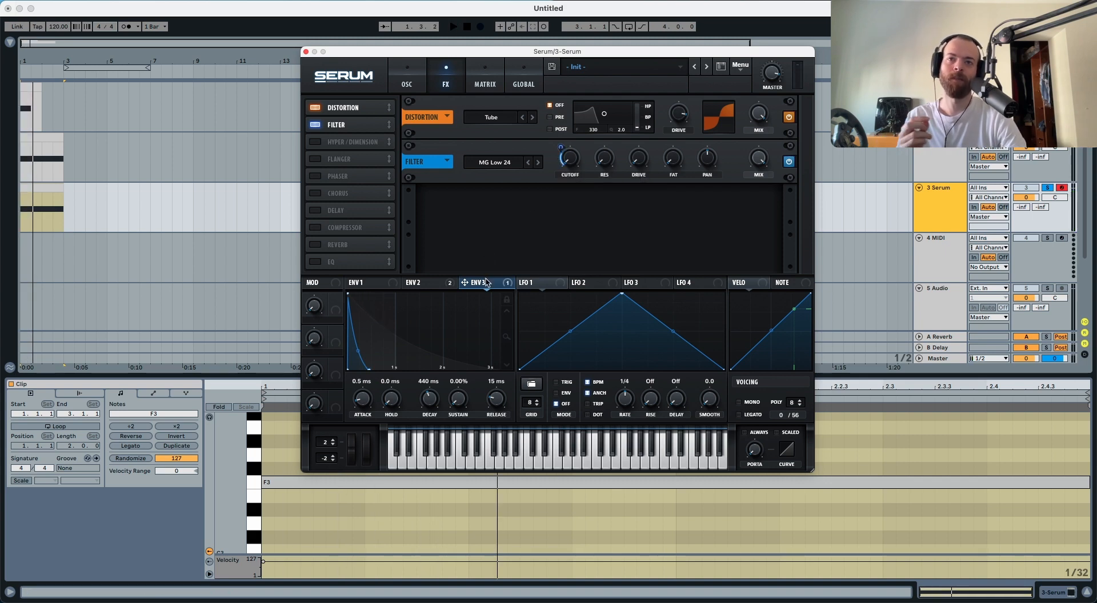
Step: Compare the sound with envelope 3 bypassed and re-enabled by playing the clip each way
key(space)
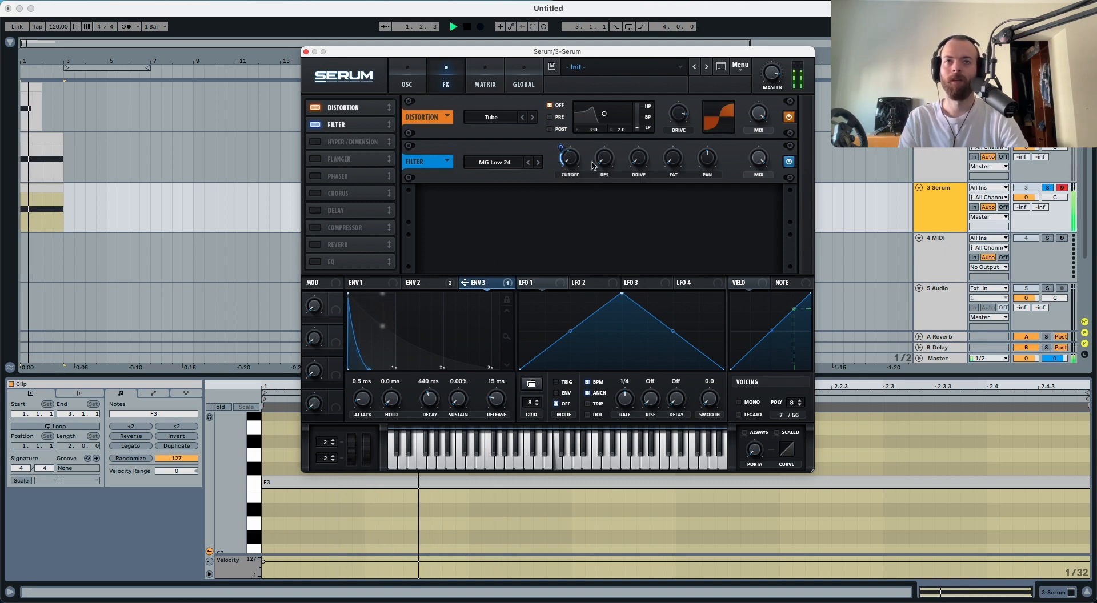
right_click(489, 283)
click(493, 296)
key(space)
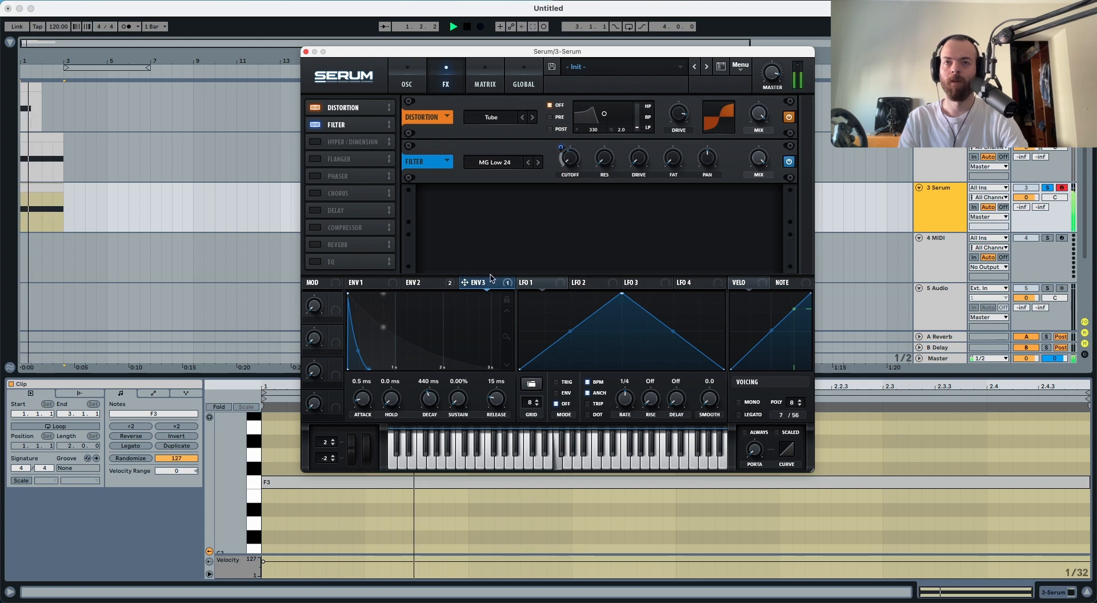
key(space)
right_click(491, 283)
click(494, 299)
key(space)
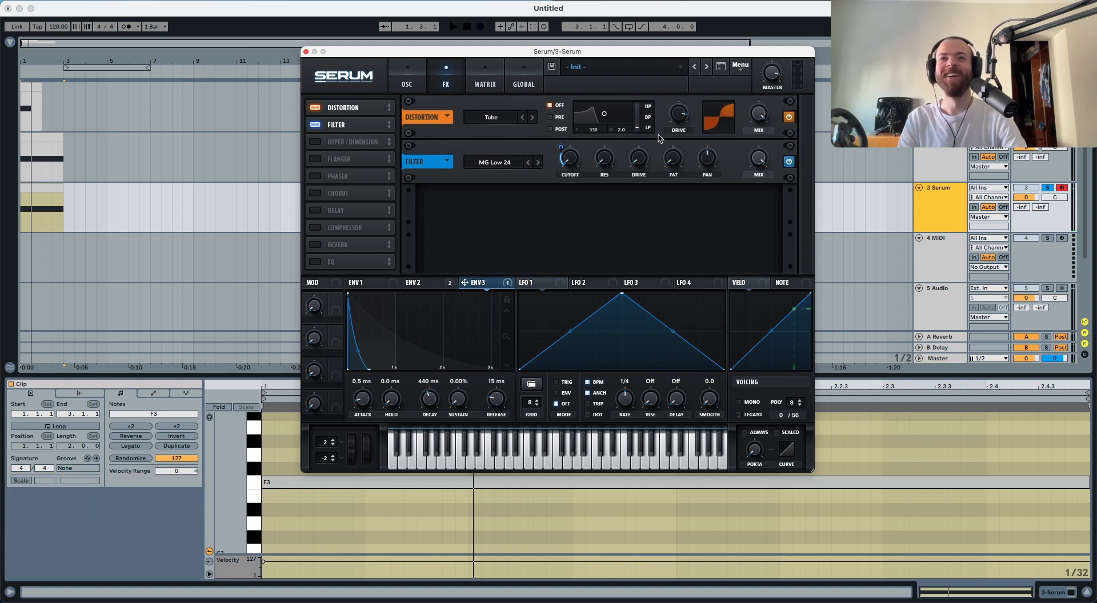
Step: Raise the effects filter's drive to about 28% and audition the clip
mouse_move(640, 149)
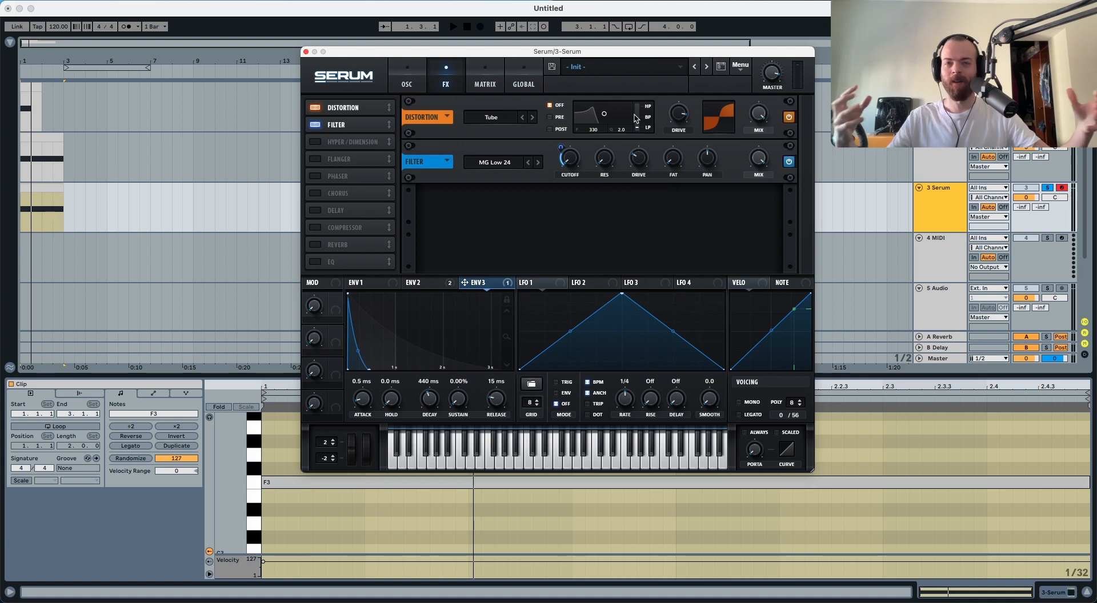
key(space)
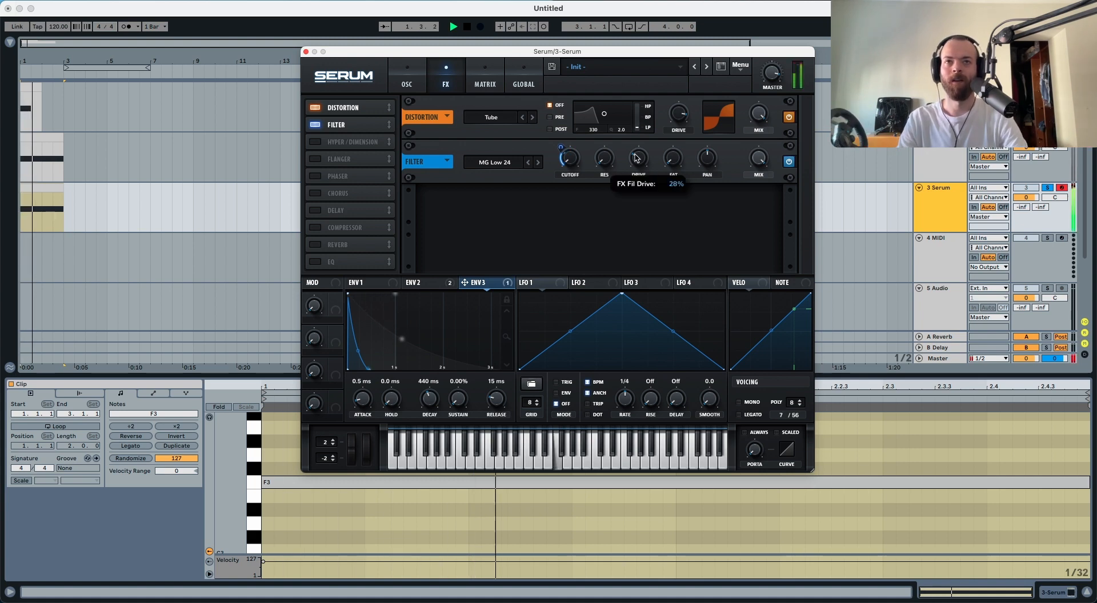
key(space)
key(space)
drag(635, 154, 635, 161)
key(space)
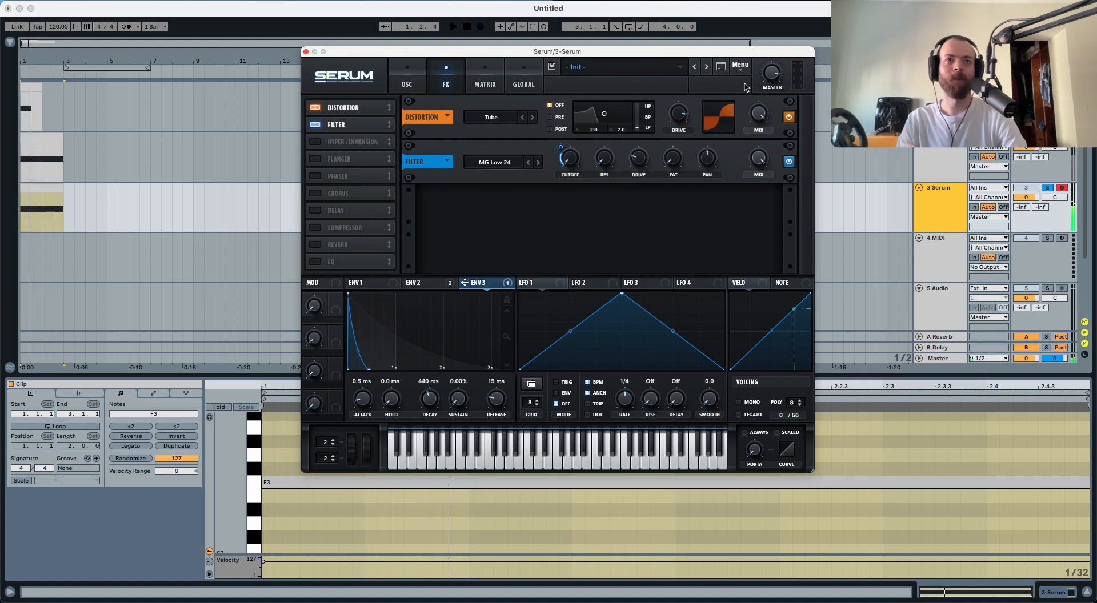
Step: Set Serum's master volume to 70% and fine-tune the effects filter's drive while the clip plays
mouse_move(769, 76)
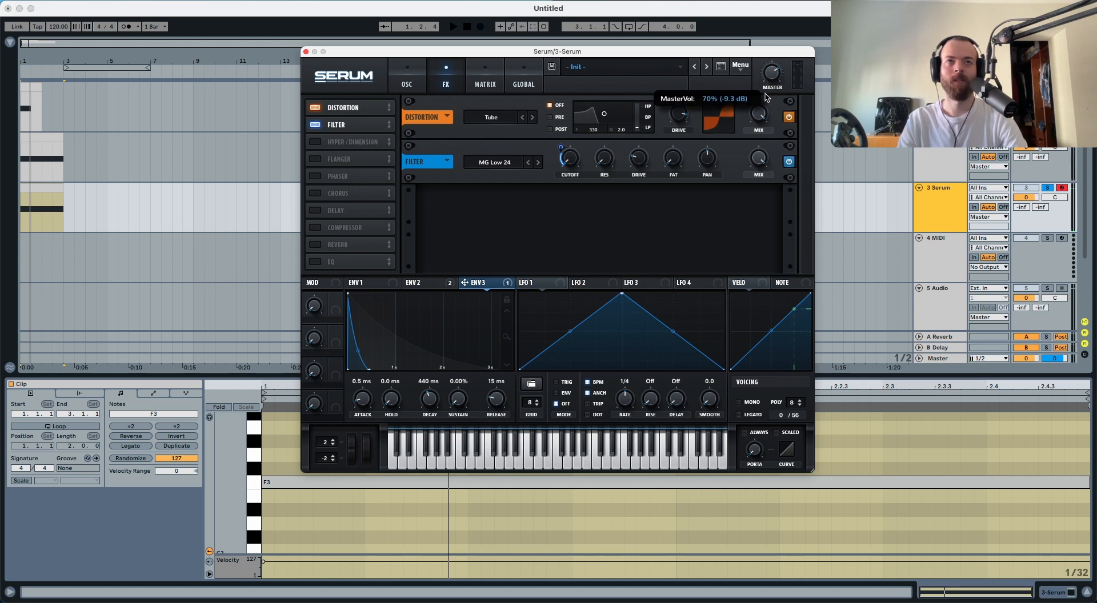
key(space)
drag(640, 154, 641, 150)
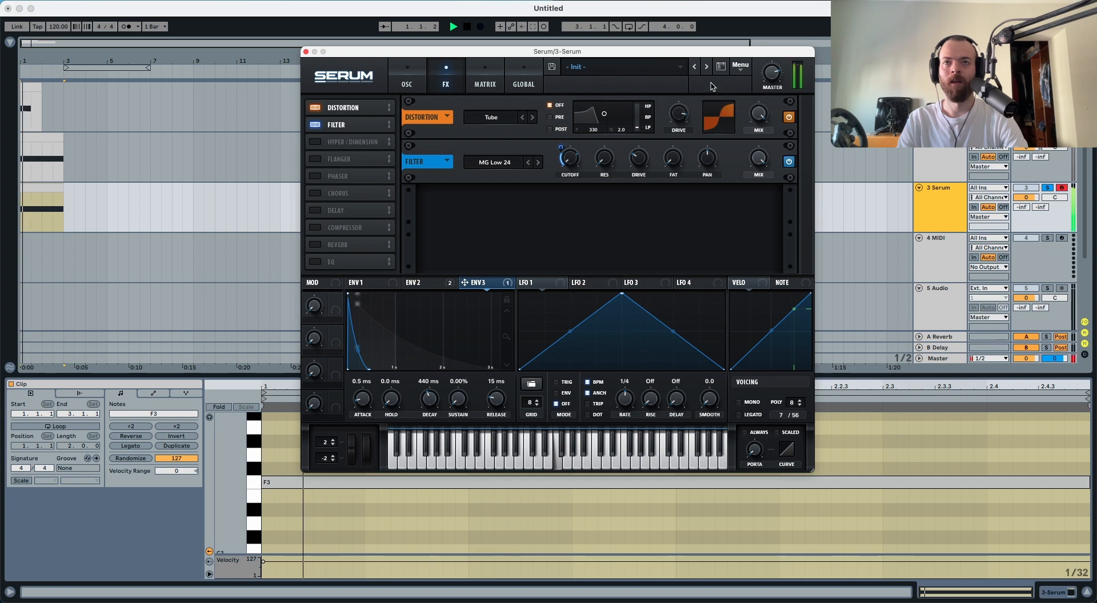
key(space)
Step: Enable the Hall reverb, place it directly after the filter, reduce its mix, and audition the clip
drag(337, 244, 337, 142)
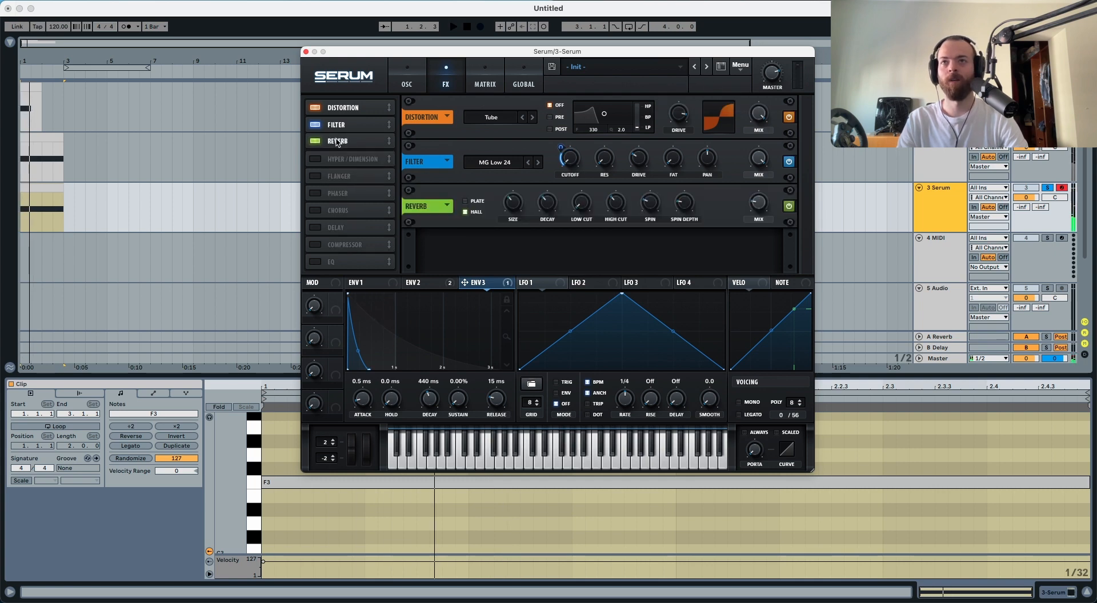
key(space)
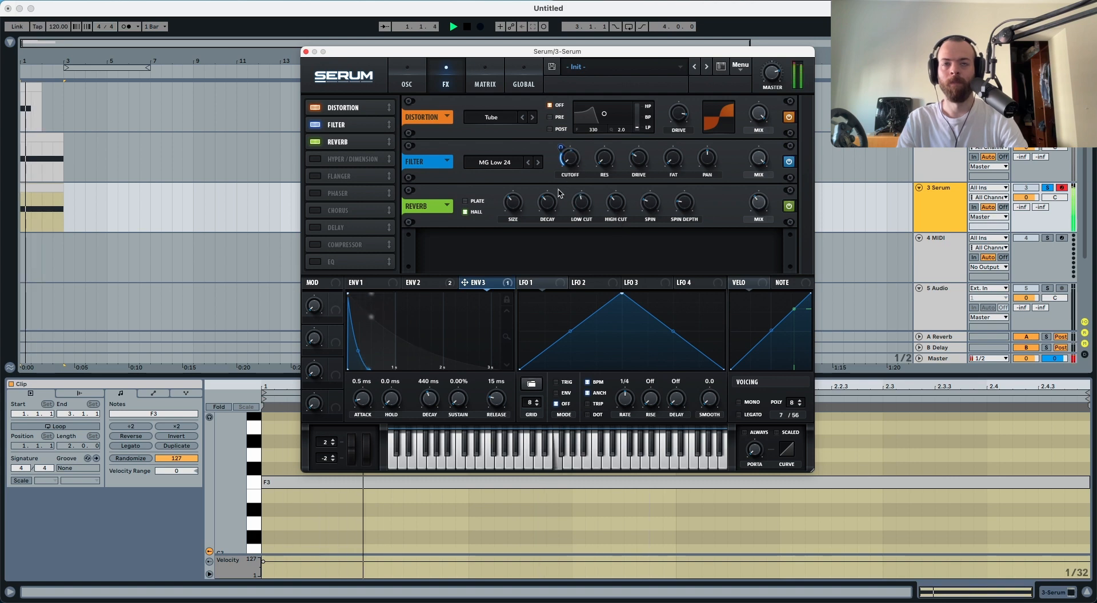
key(space)
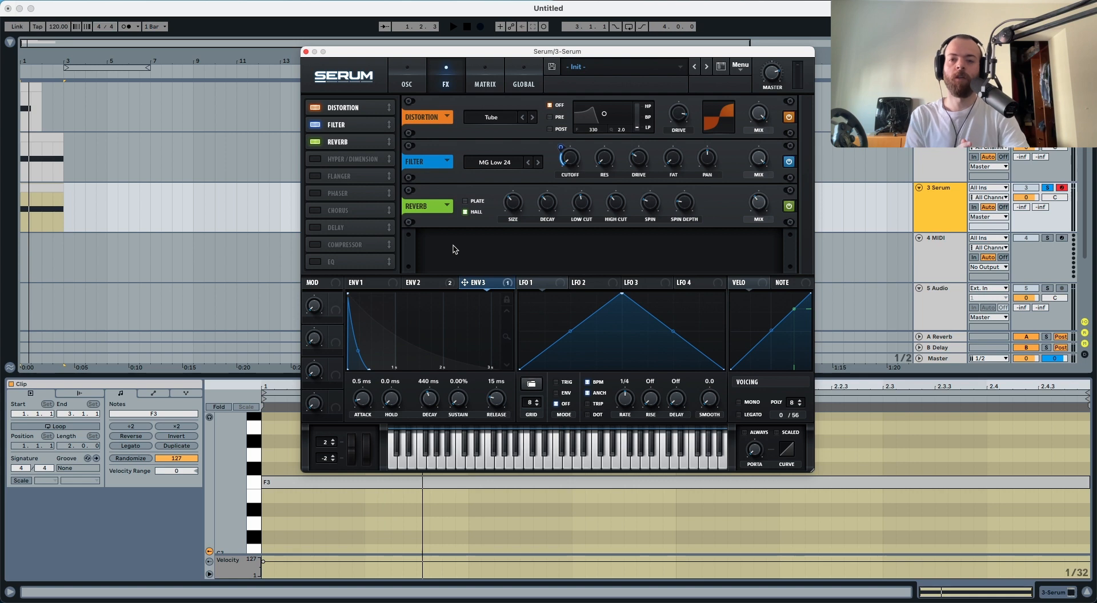
Step: Enable the EQ directly after the reverb, switch its low band to a high-pass shape, and adjust that band's Q
click(323, 262)
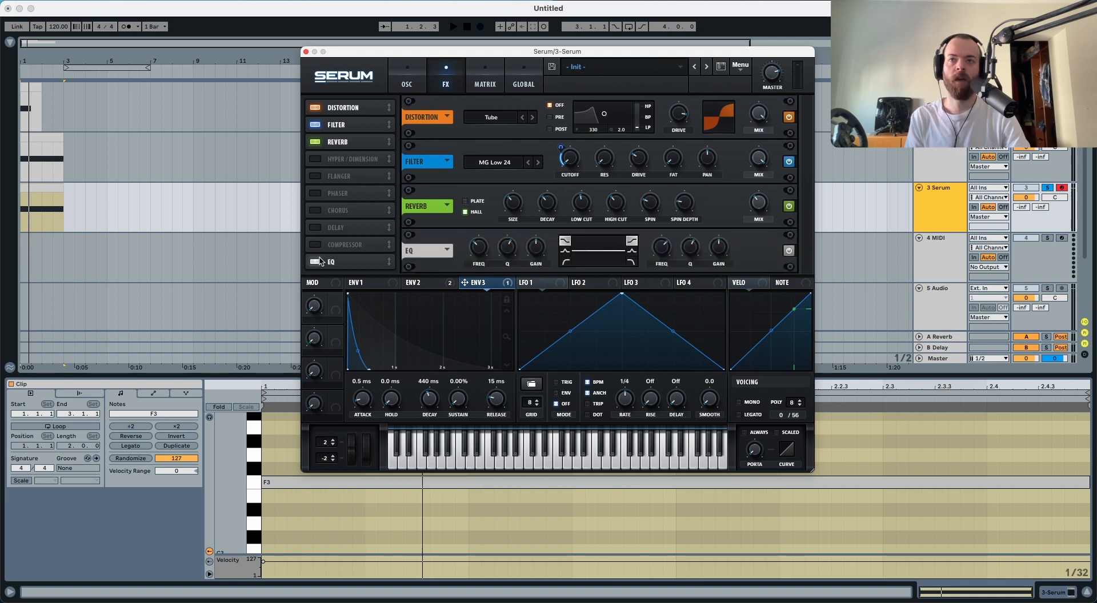
drag(323, 262, 335, 159)
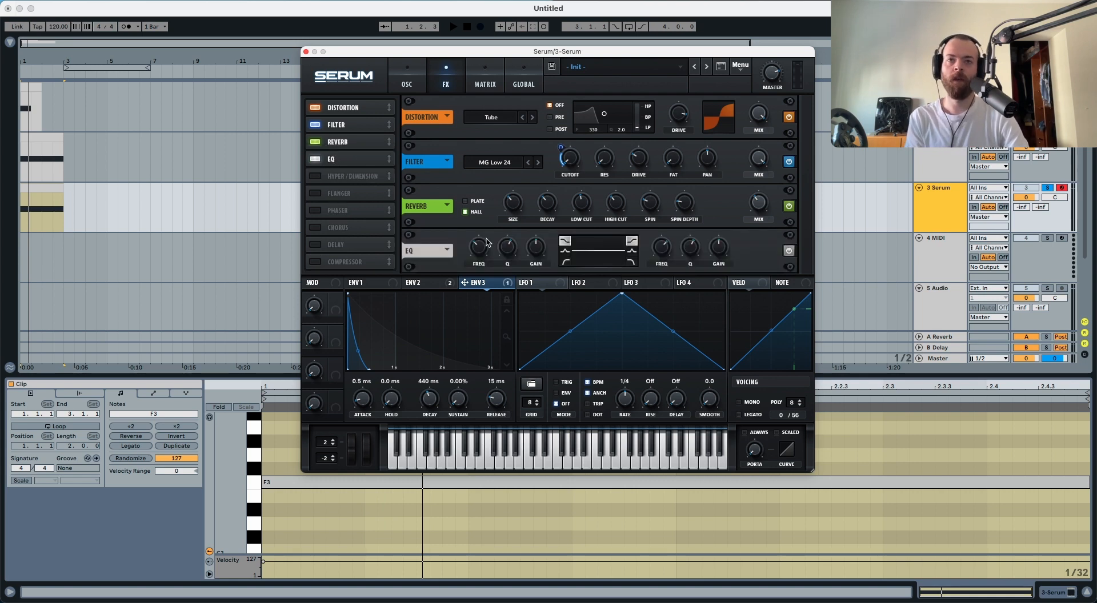
click(565, 262)
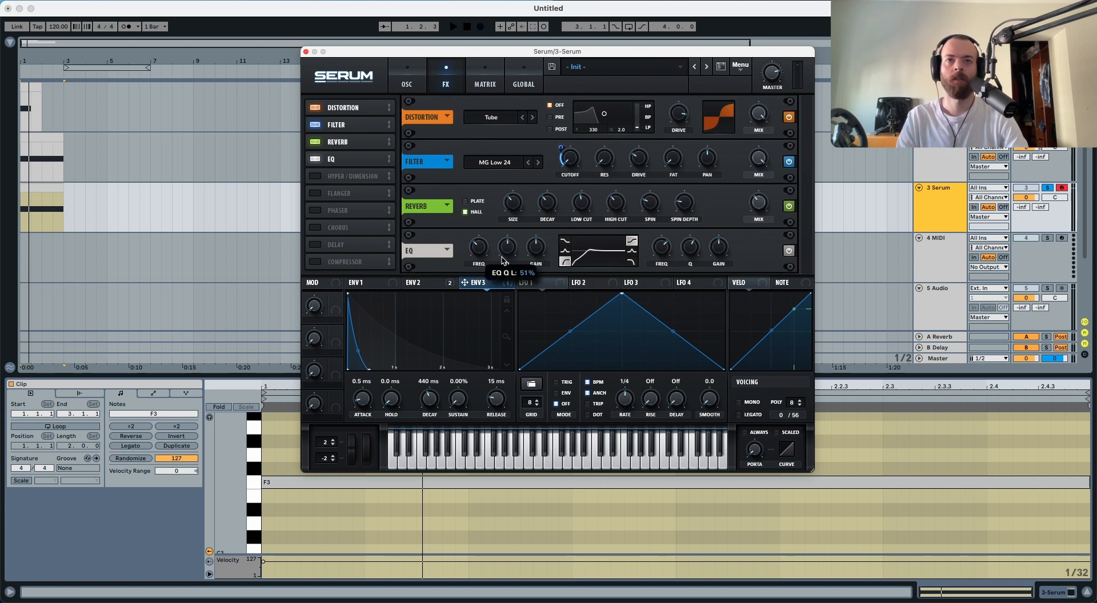
Step: Change the EQ's high band to a peak, boost its gain, and set its Q to about 43% while the clip plays
key(space)
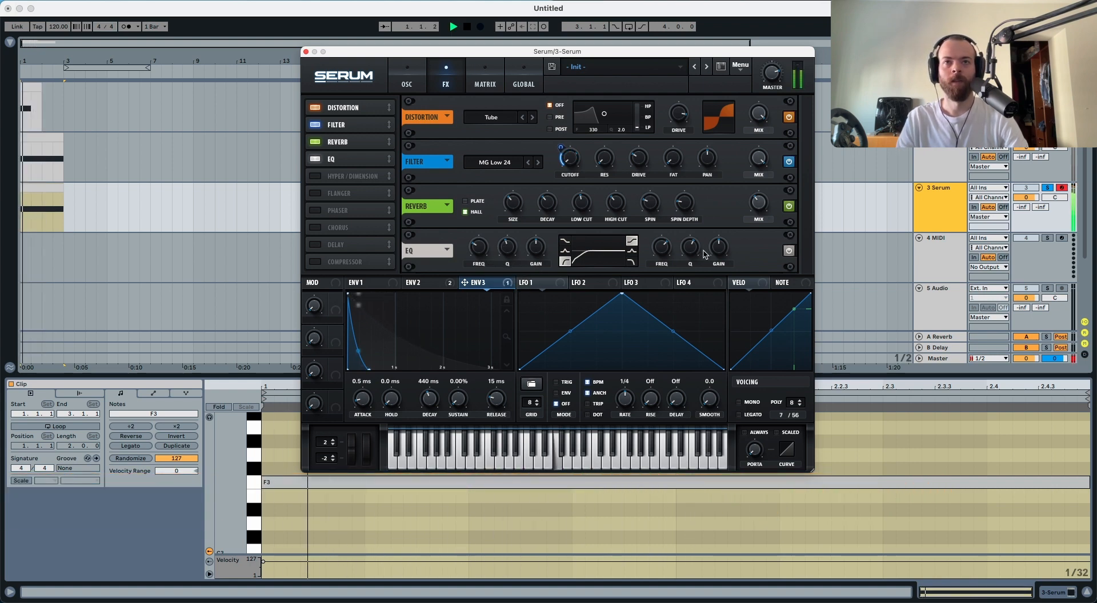
drag(715, 255, 655, 265)
mouse_move(685, 255)
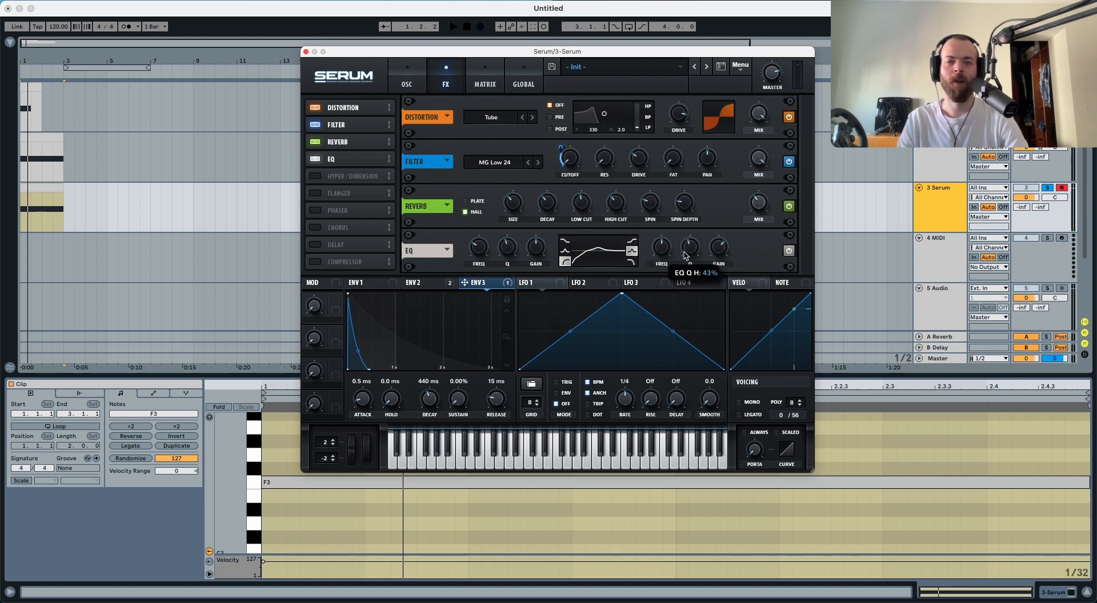
Step: Set the EQ's high-band gain to about 6.5 dB while auditioning the clip
key(space)
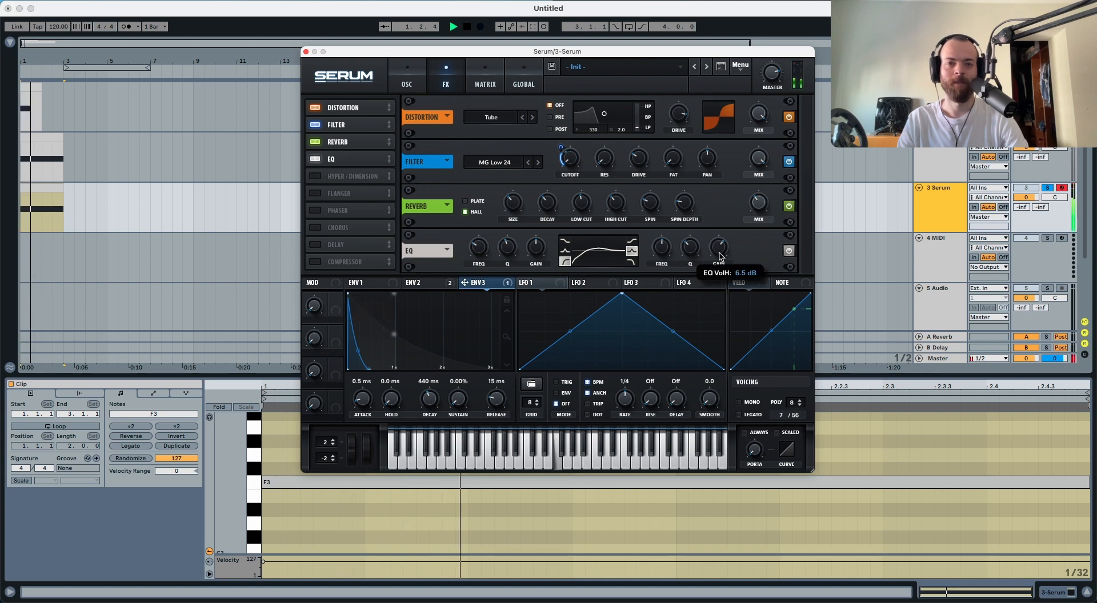
key(space)
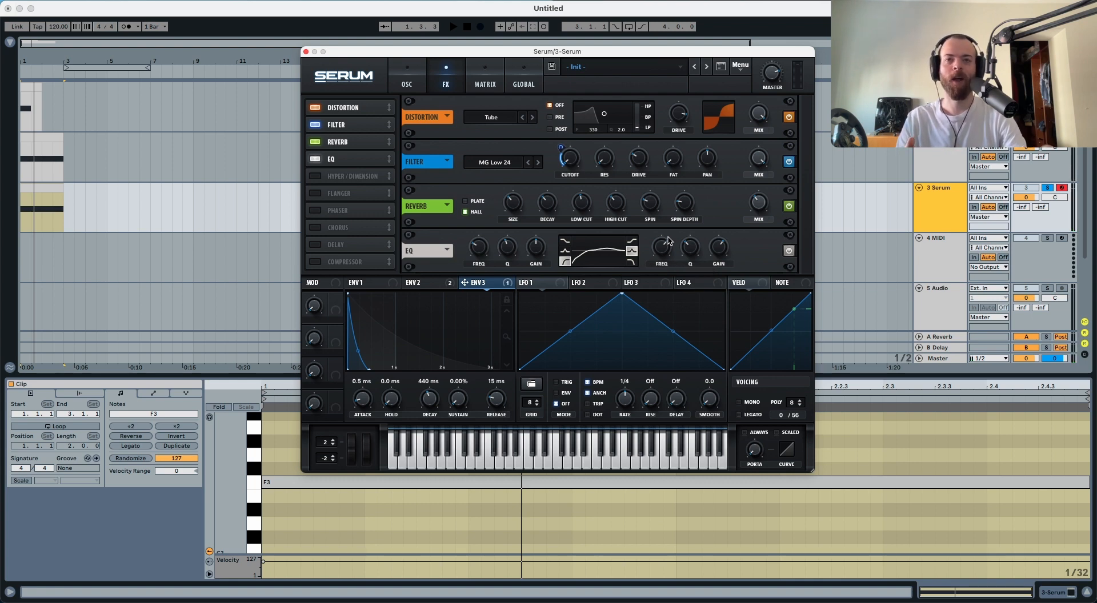
Step: Duplicate the third Serum track and solo the copy
click(924, 205)
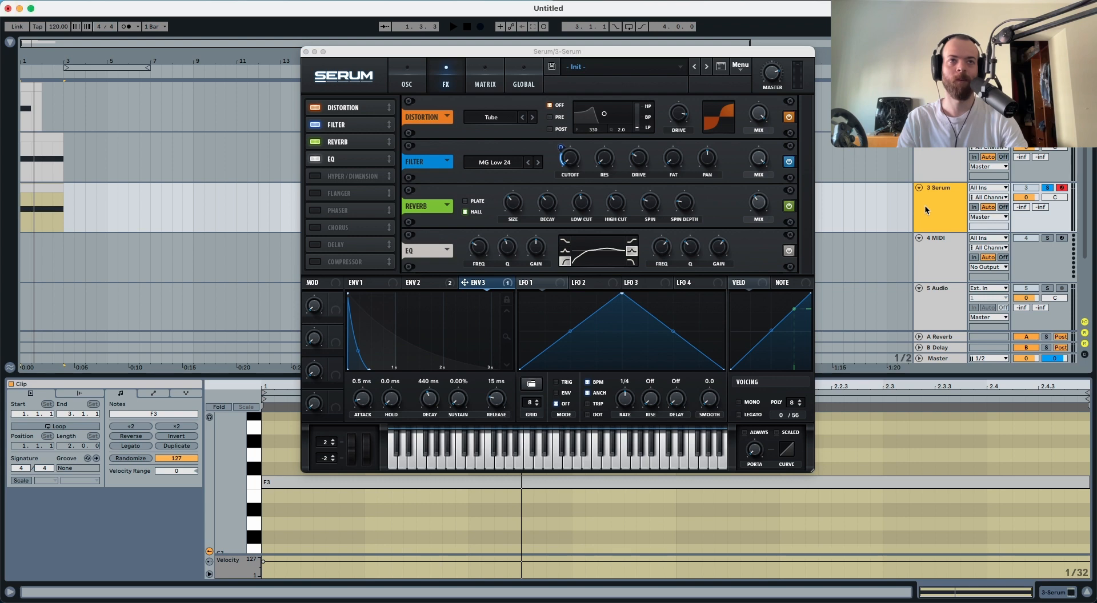
key(super+d)
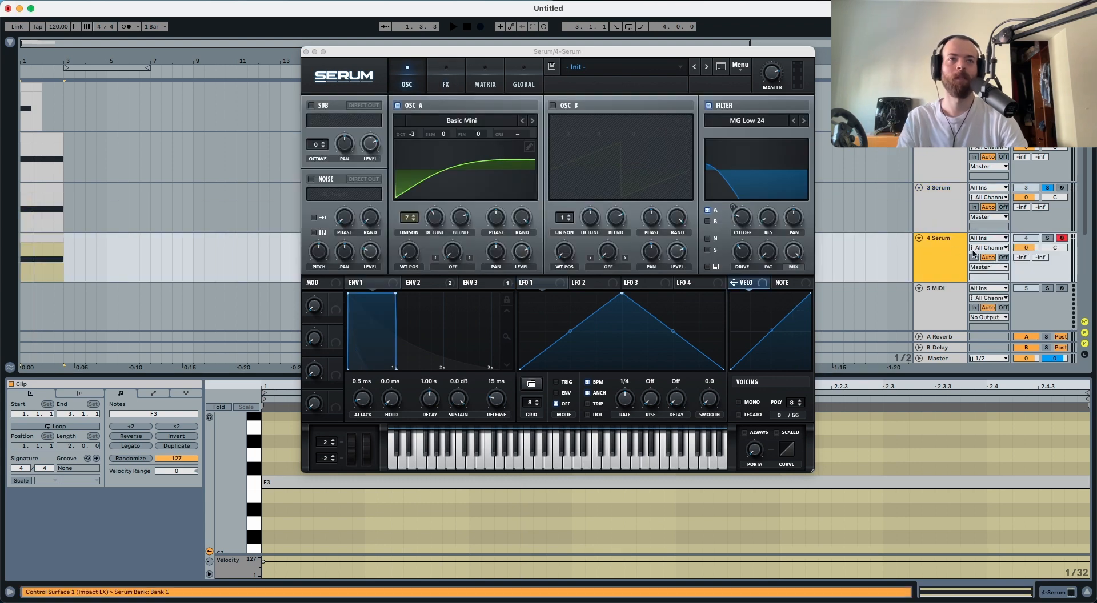
click(1046, 239)
Step: Lower oscillator A's octave to -4 and audition the clip
key(space)
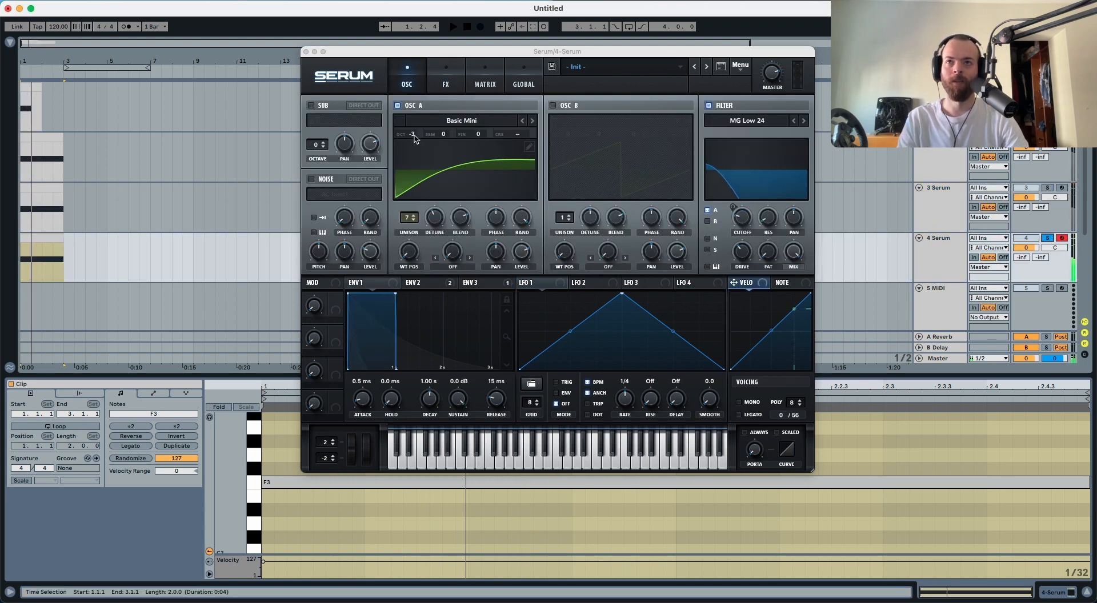
drag(413, 136, 413, 148)
key(space)
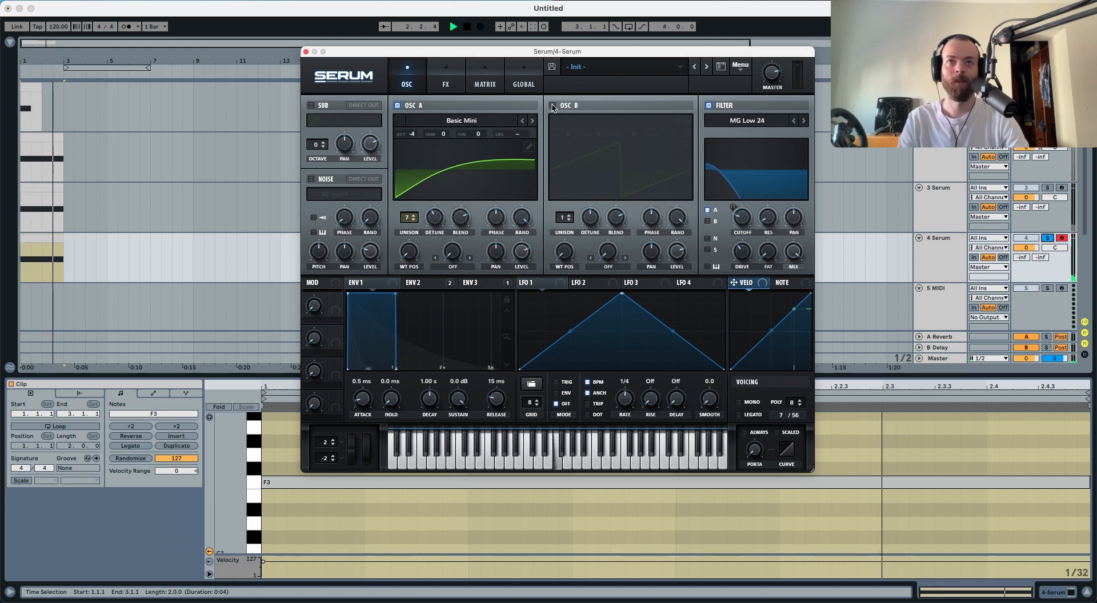
Step: Enable oscillator B at octave -3, route it through the filter, and audition the clip
click(552, 105)
drag(570, 129, 569, 182)
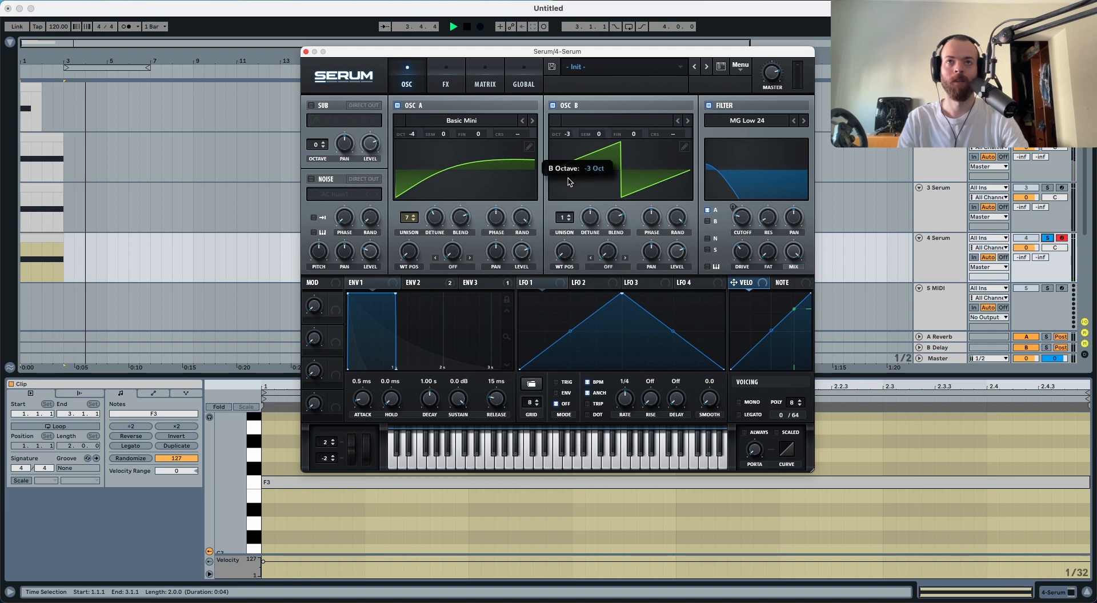
click(707, 221)
key(space)
key(space)
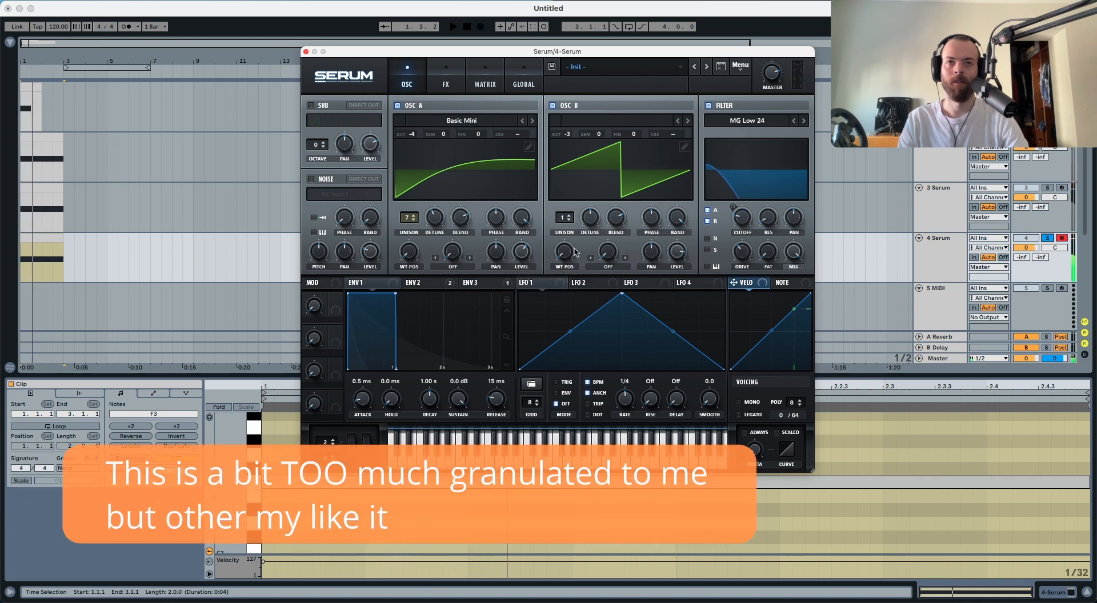
mouse_move(529, 240)
key(space)
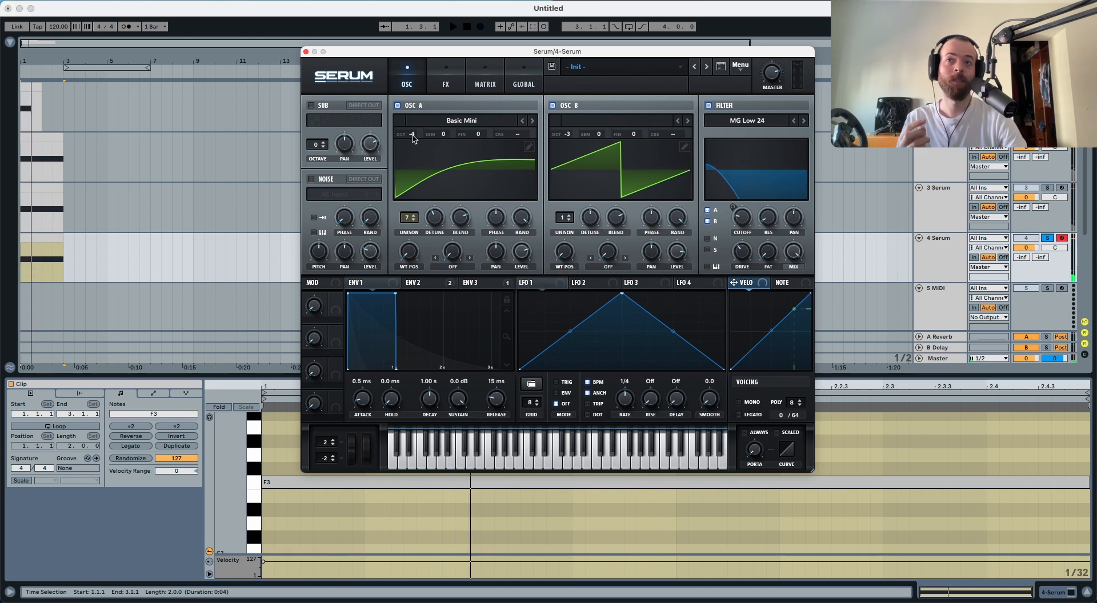
Step: Set oscillator A's octave to -3 and audition it together with oscillator B
drag(411, 141, 411, 136)
key(space)
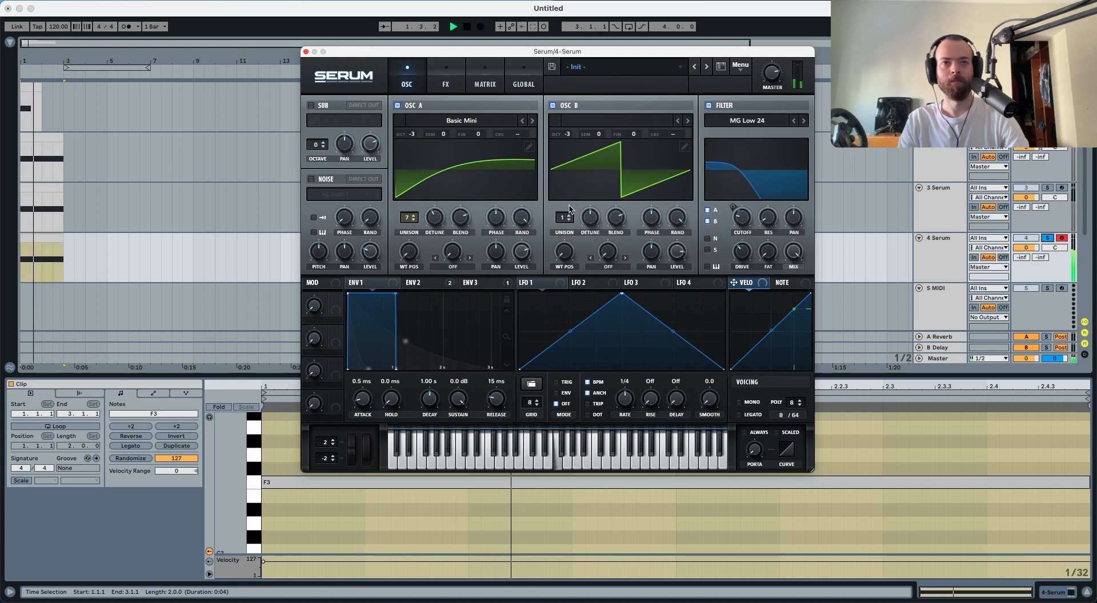
key(space)
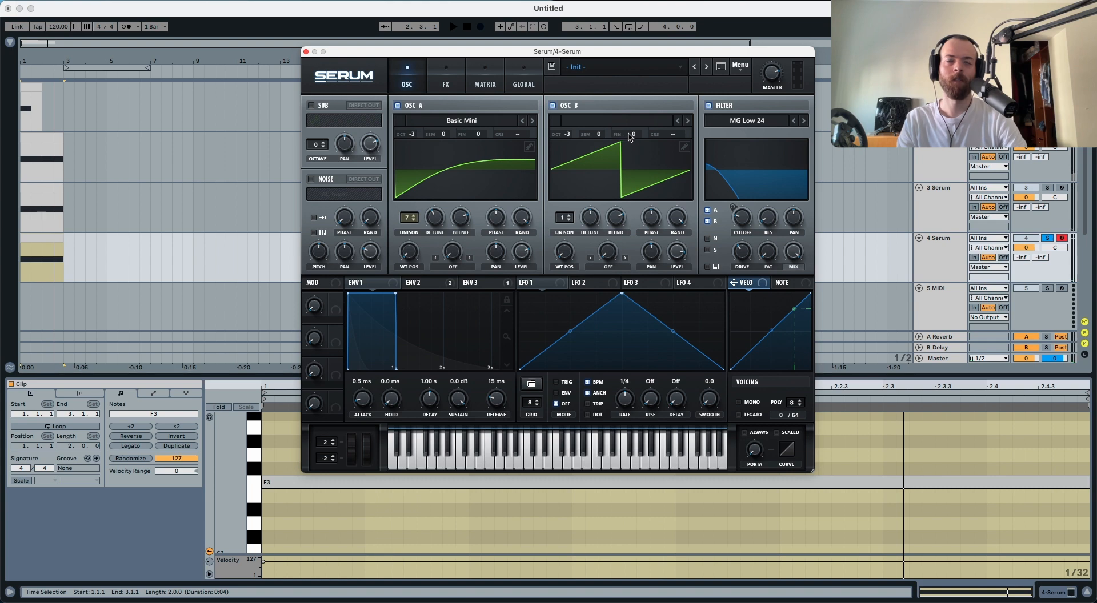
Step: Tune oscillator B up 7 semitones and reduce its volume to about 47% while the clip plays
drag(600, 137, 604, 112)
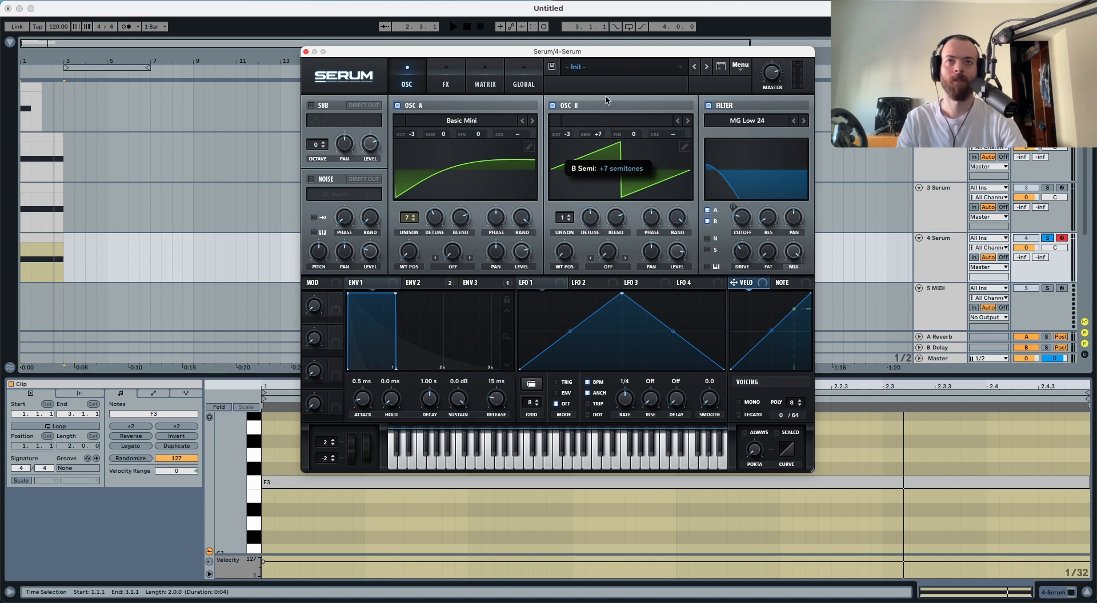
key(space)
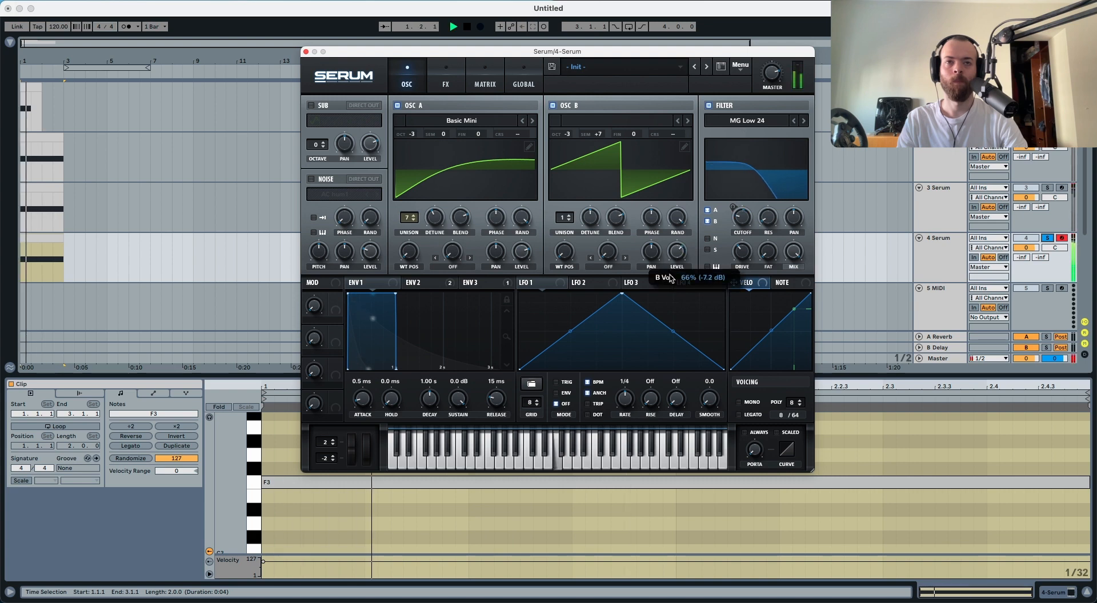
key(space)
key(space)
drag(670, 292, 668, 300)
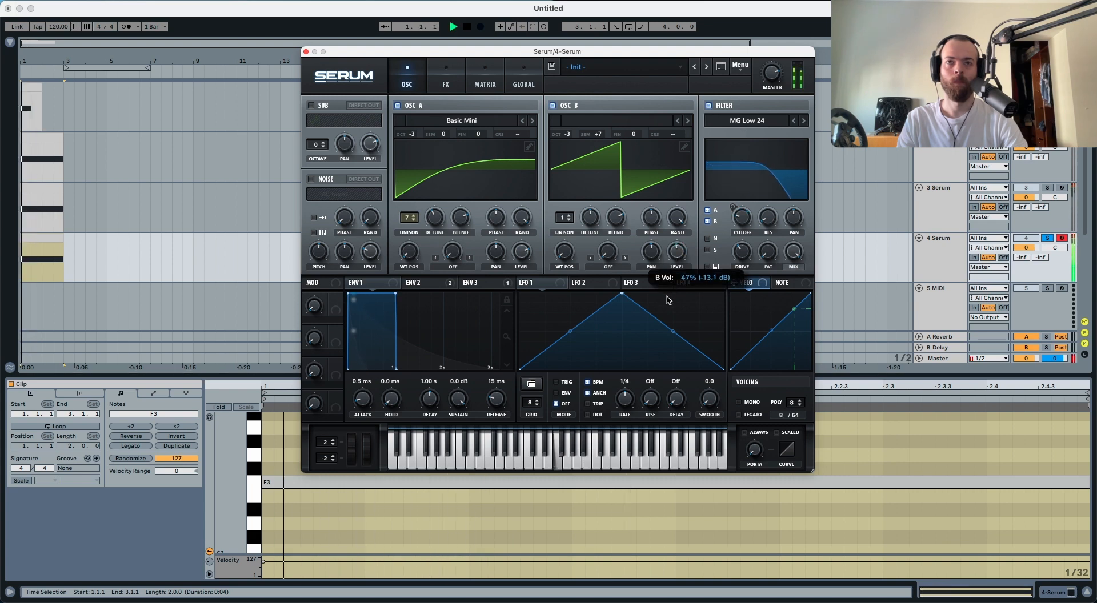
Step: Raise oscillator B's octave to -2 and compare the sound with oscillator B off and on
drag(568, 134, 569, 127)
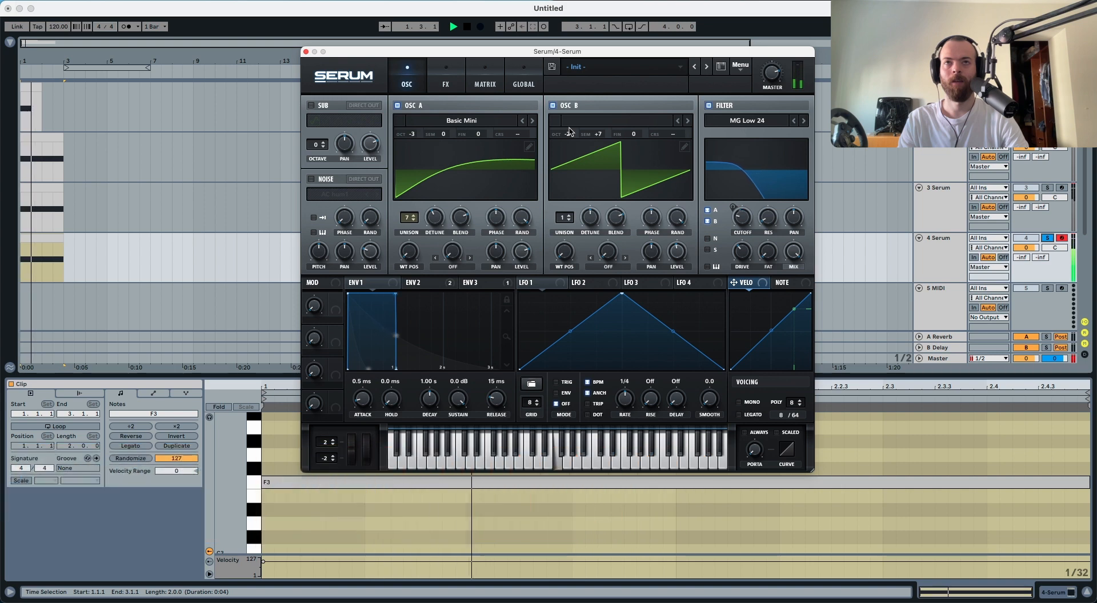
click(553, 106)
click(552, 106)
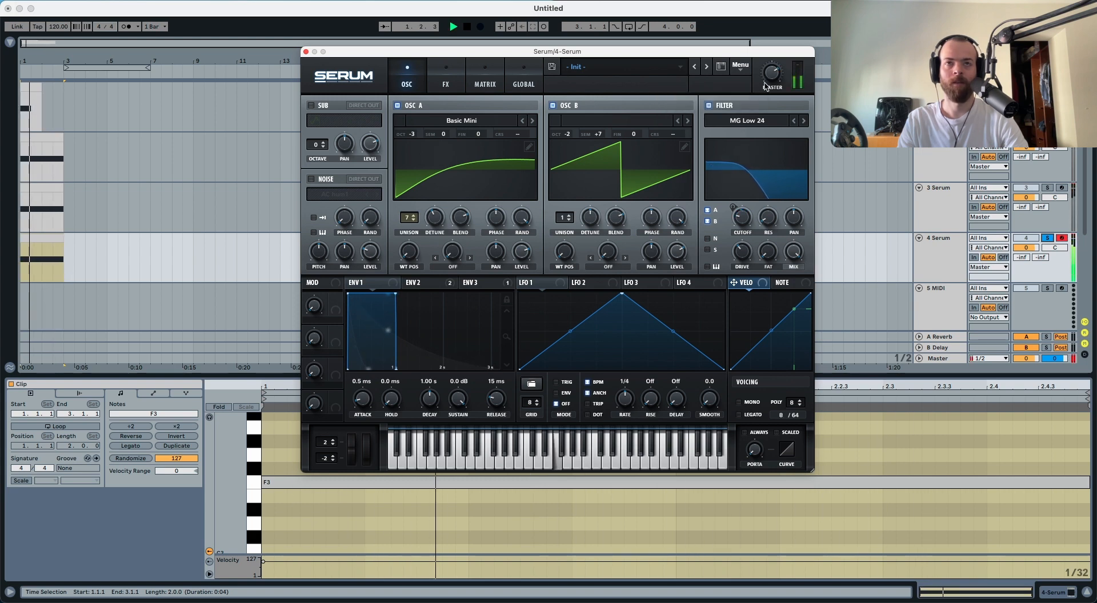
click(553, 106)
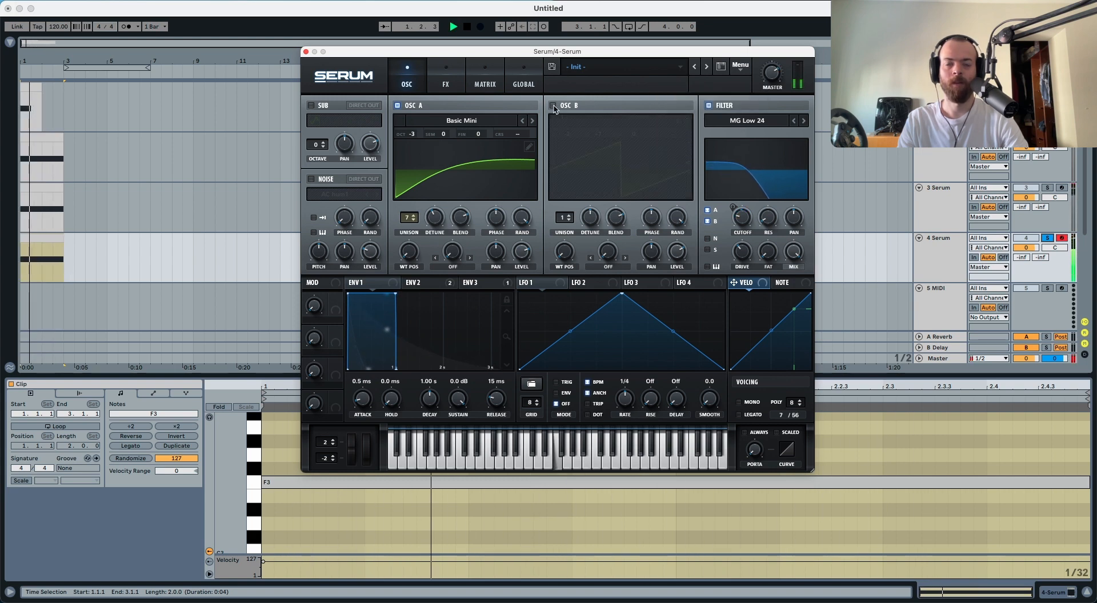
click(553, 106)
key(space)
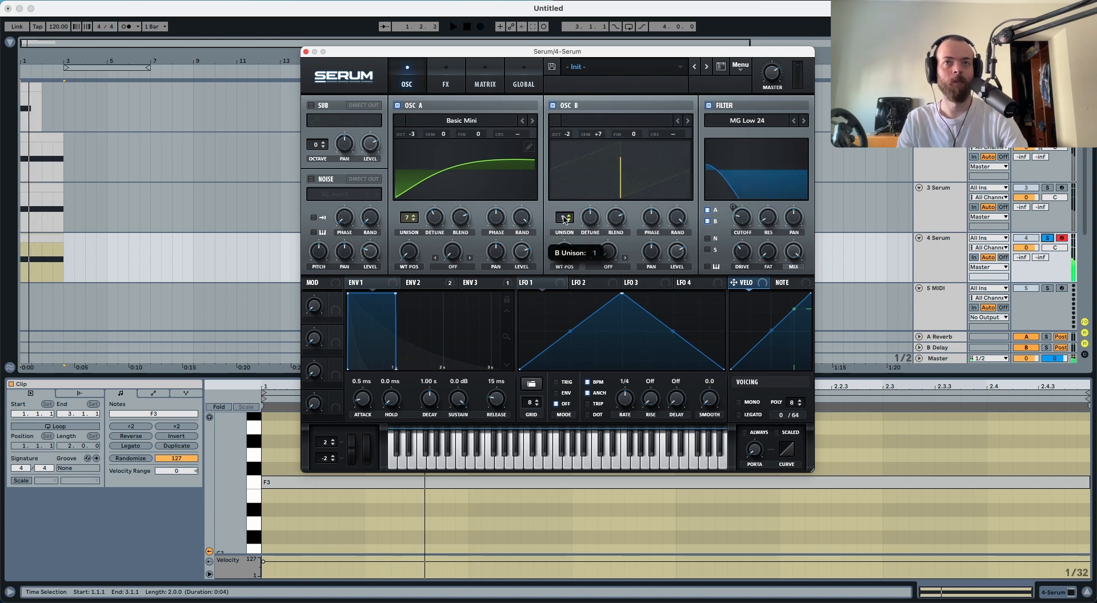
Step: Set oscillator B's unison to 7 voices, adjust its detune, and compare the clip with oscillator B off and on
drag(565, 168, 566, 164)
drag(588, 212, 588, 230)
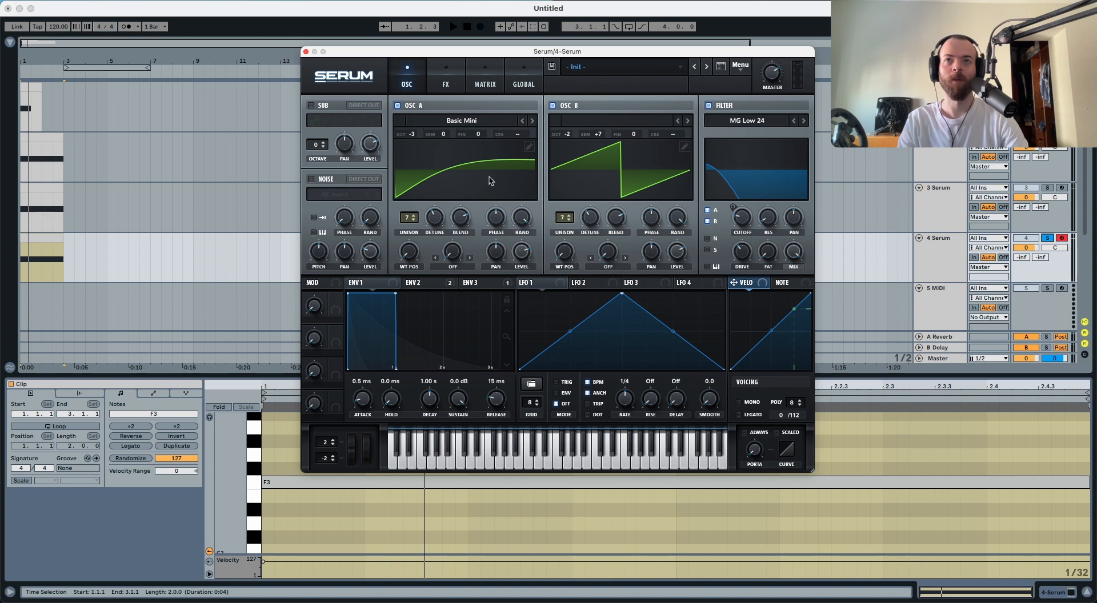
key(space)
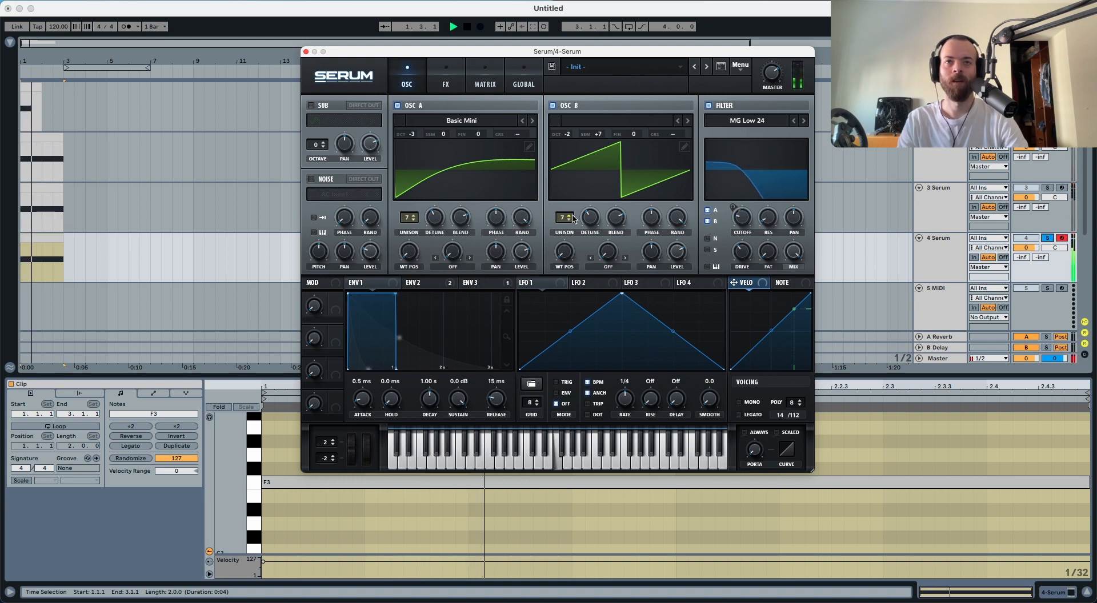
drag(586, 217, 585, 219)
click(553, 106)
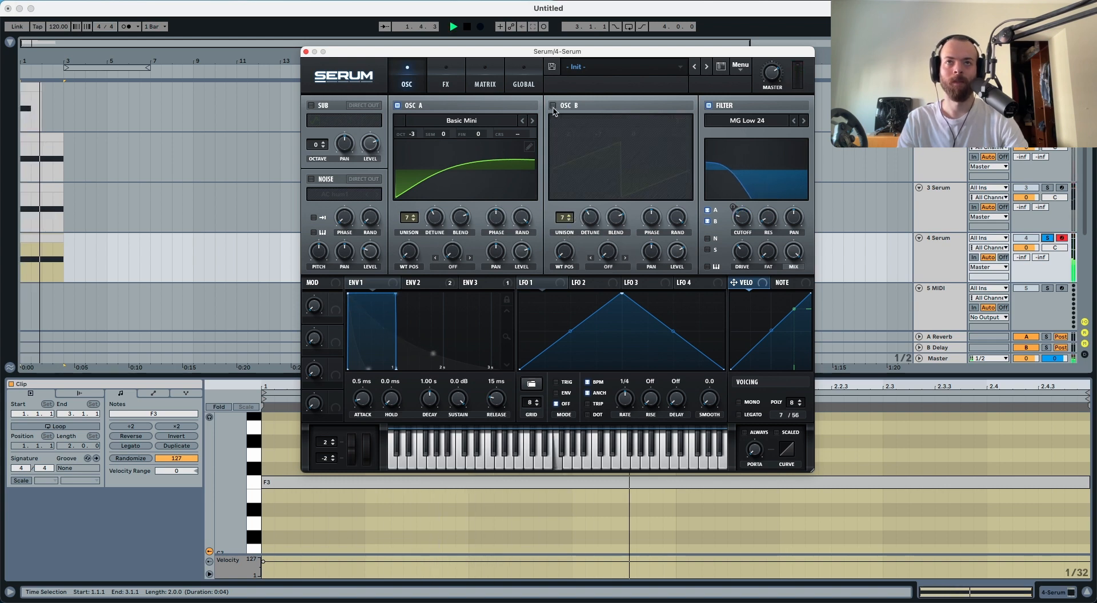
click(553, 106)
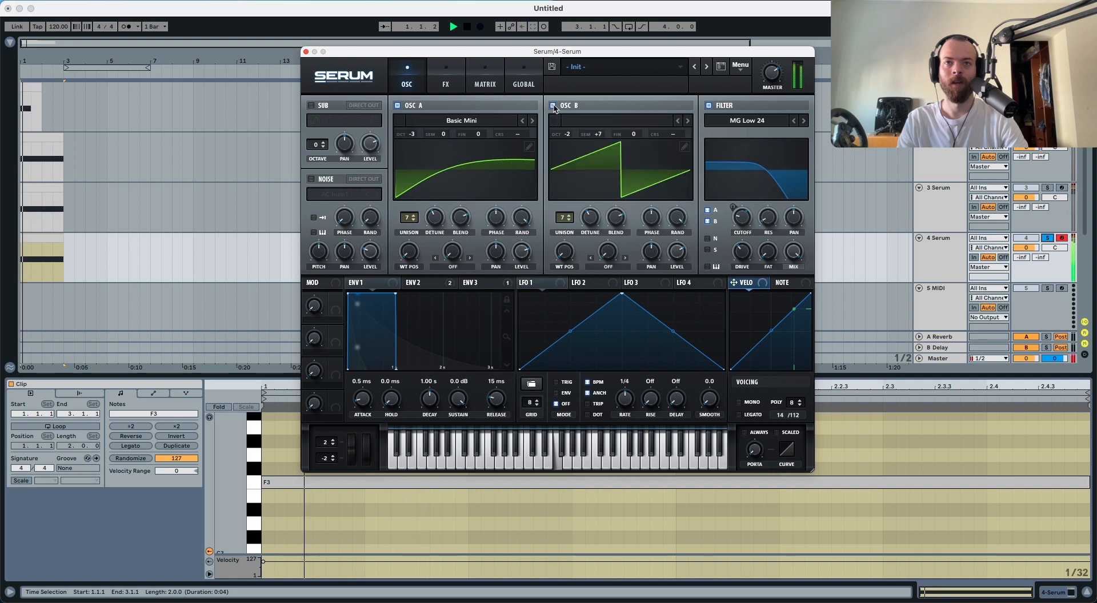
key(space)
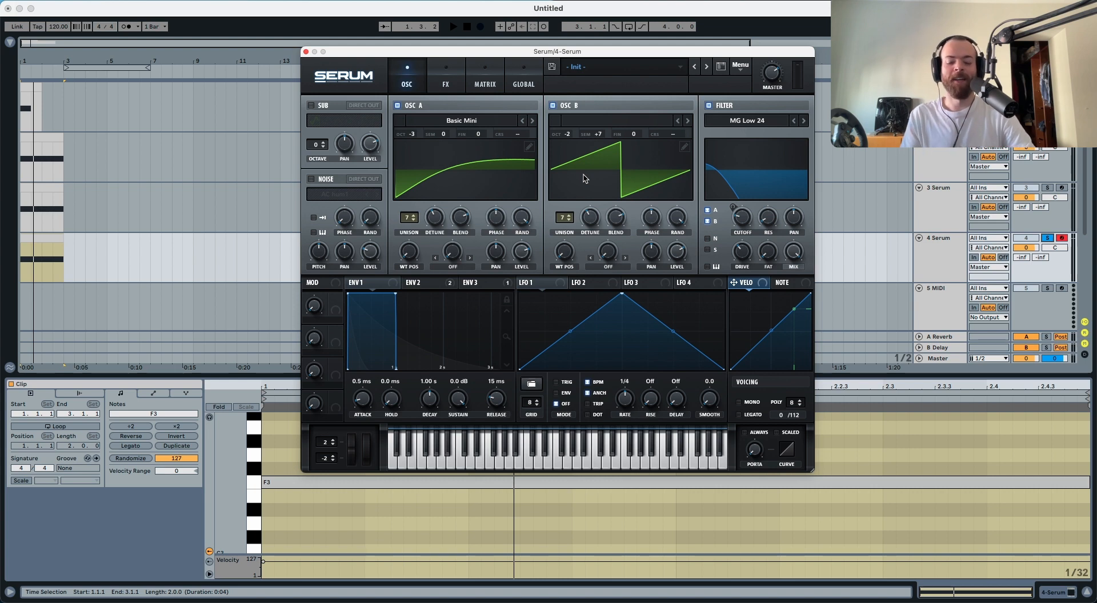
Step: Duplicate the fourth Serum track and solo the new copy
click(954, 264)
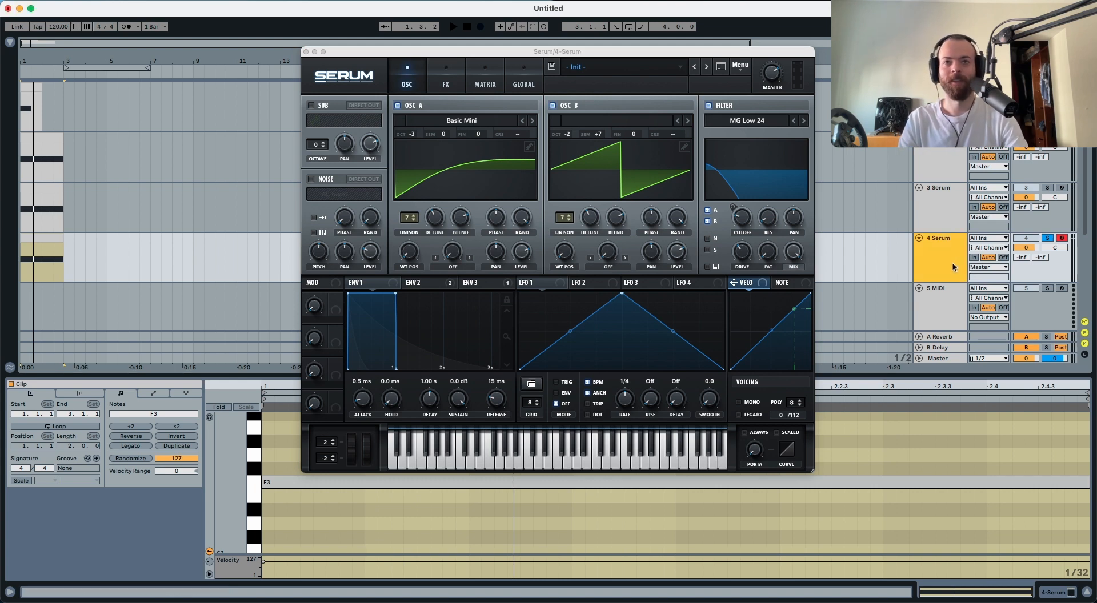
key(super+d)
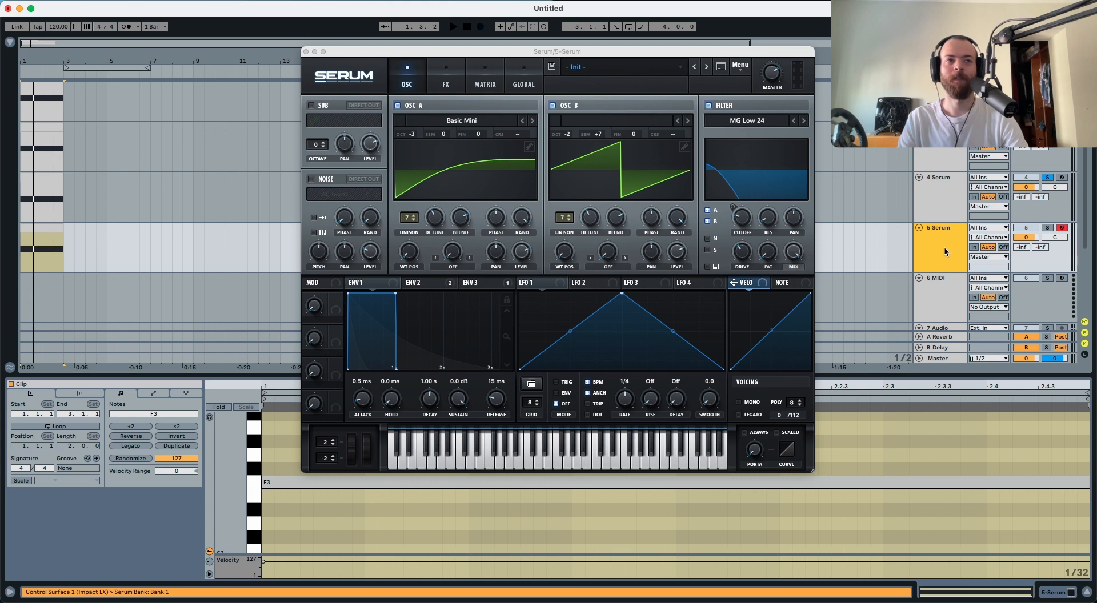
Step: Enable the compressor in the new track's effects and place it directly after the EQ
click(447, 85)
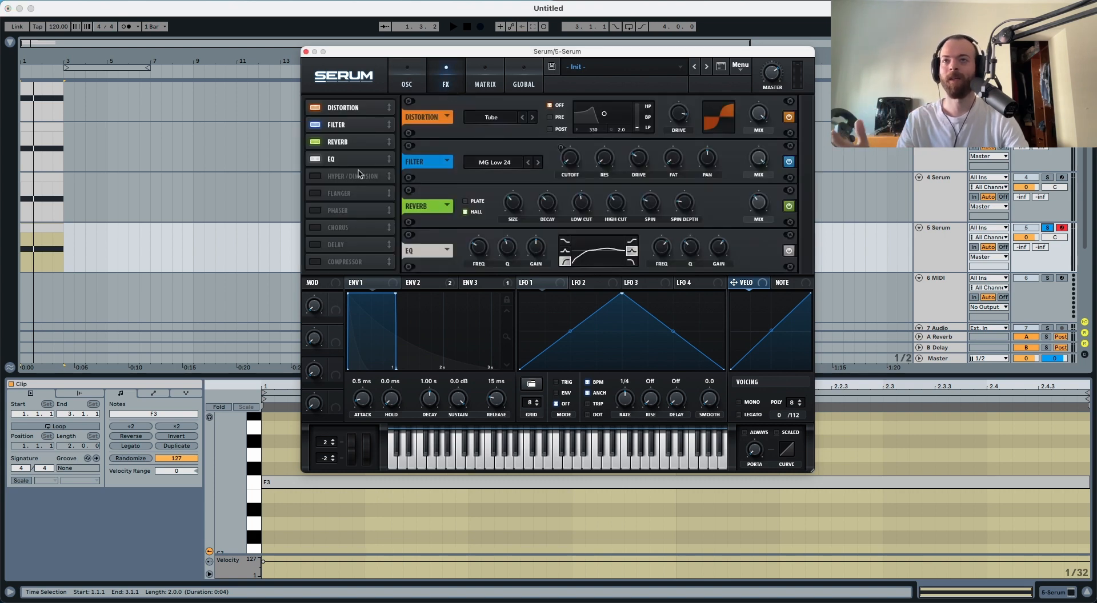
click(320, 262)
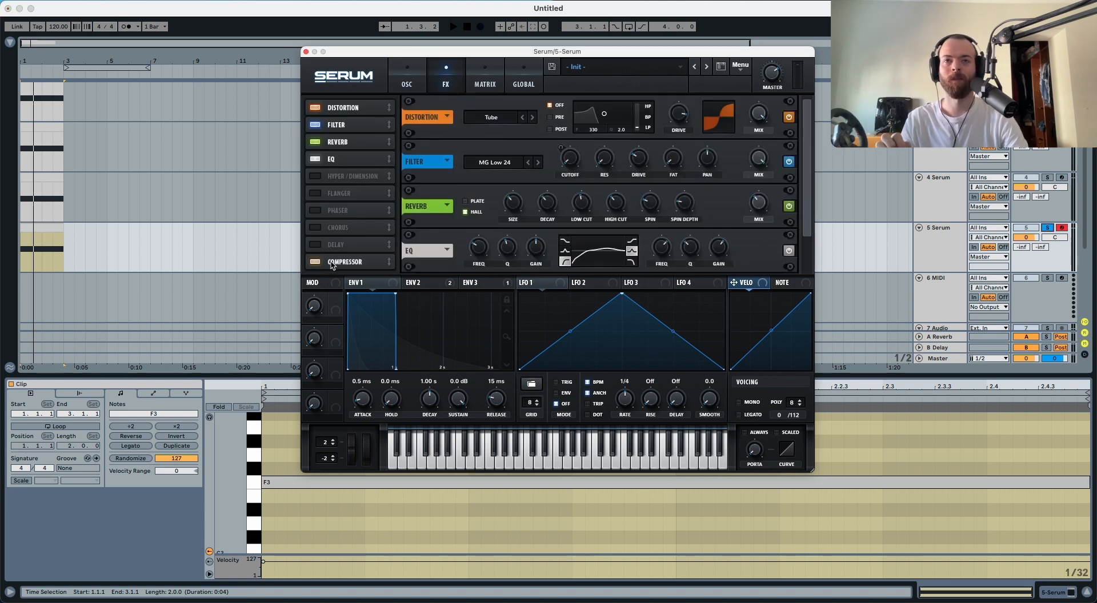
drag(332, 264, 341, 177)
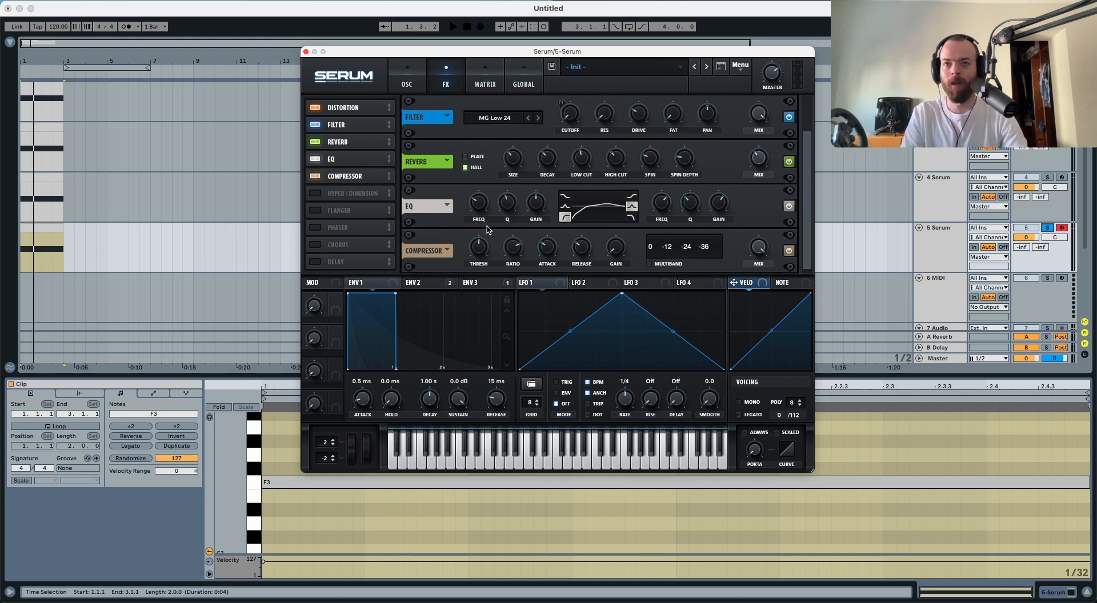
Step: Adjust the compressor's threshold and attack and raise its gain to about 11.2 dB while auditioning the clip
mouse_move(480, 250)
key(space)
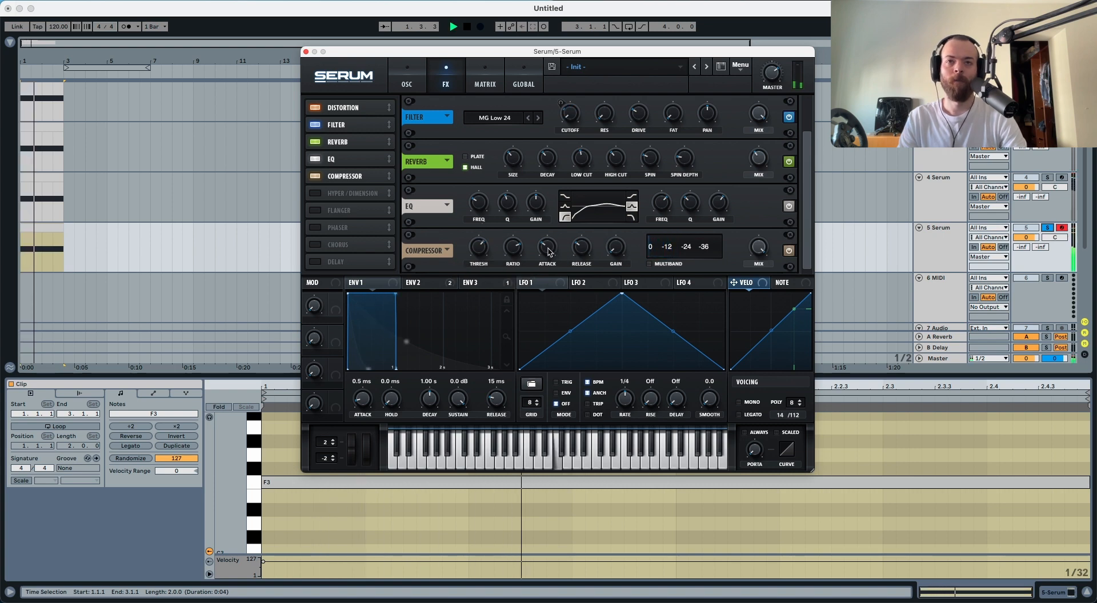
key(space)
mouse_move(549, 249)
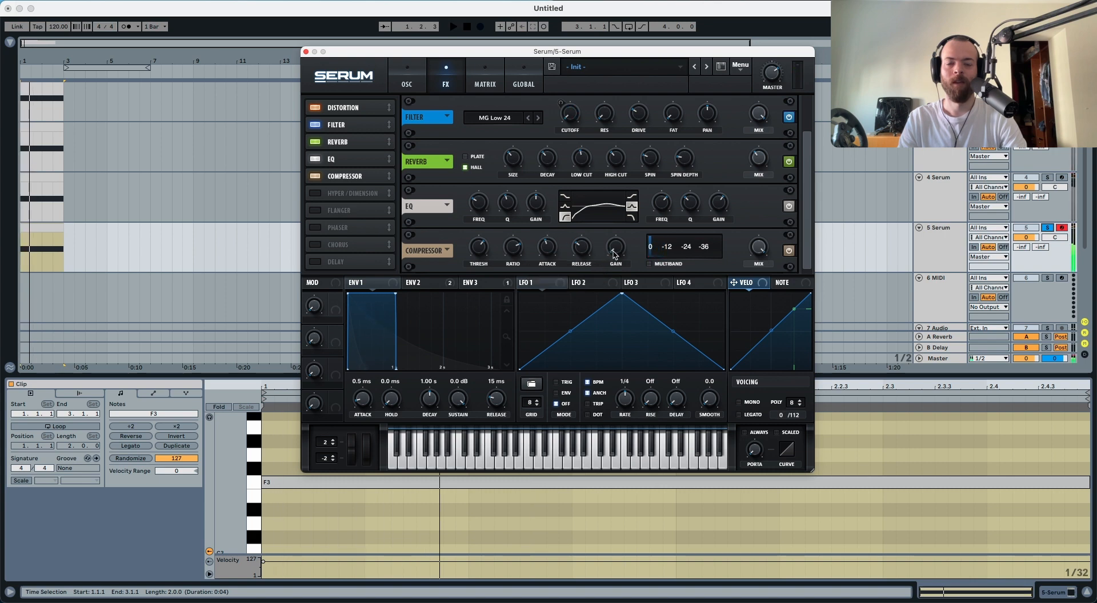
mouse_move(613, 244)
key(space)
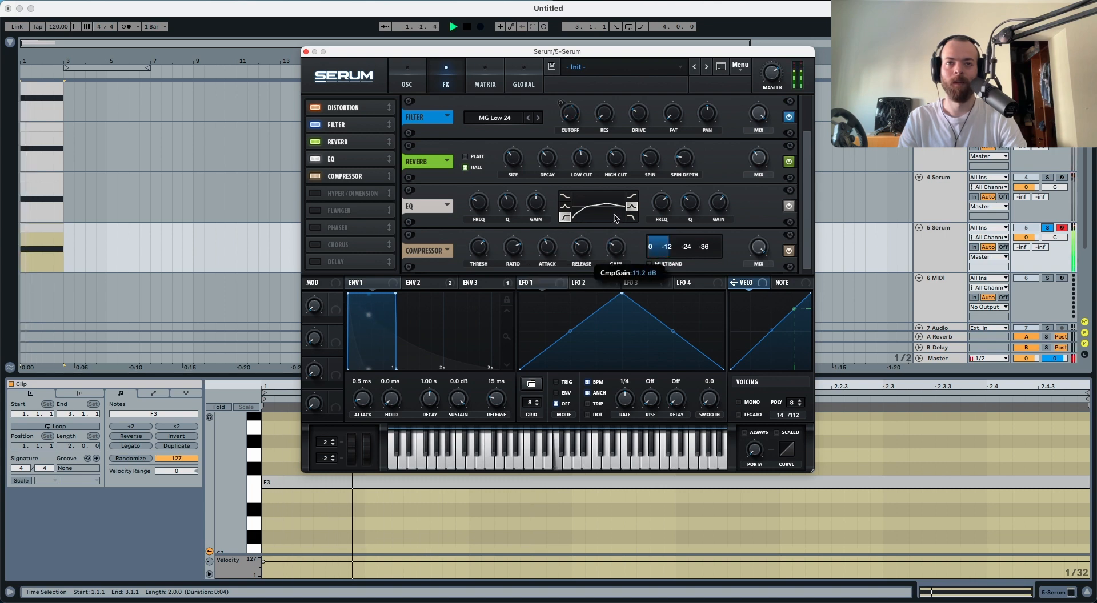
key(space)
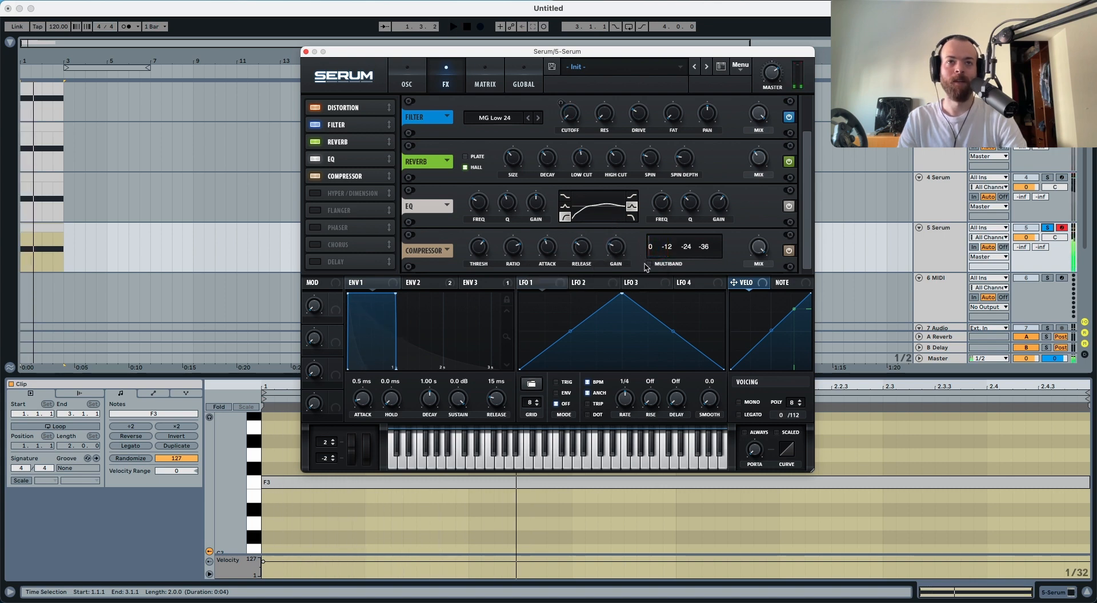
Step: Switch the compressor to multiband mode, then adjust its gain and set its threshold to about -14.7 dB while the clip plays
click(648, 264)
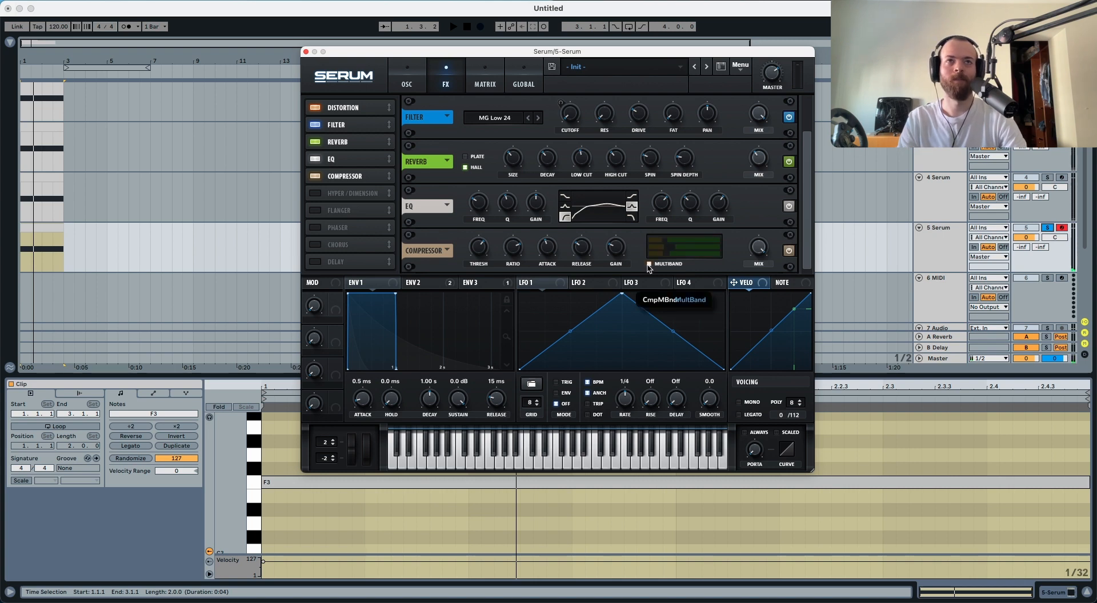
key(space)
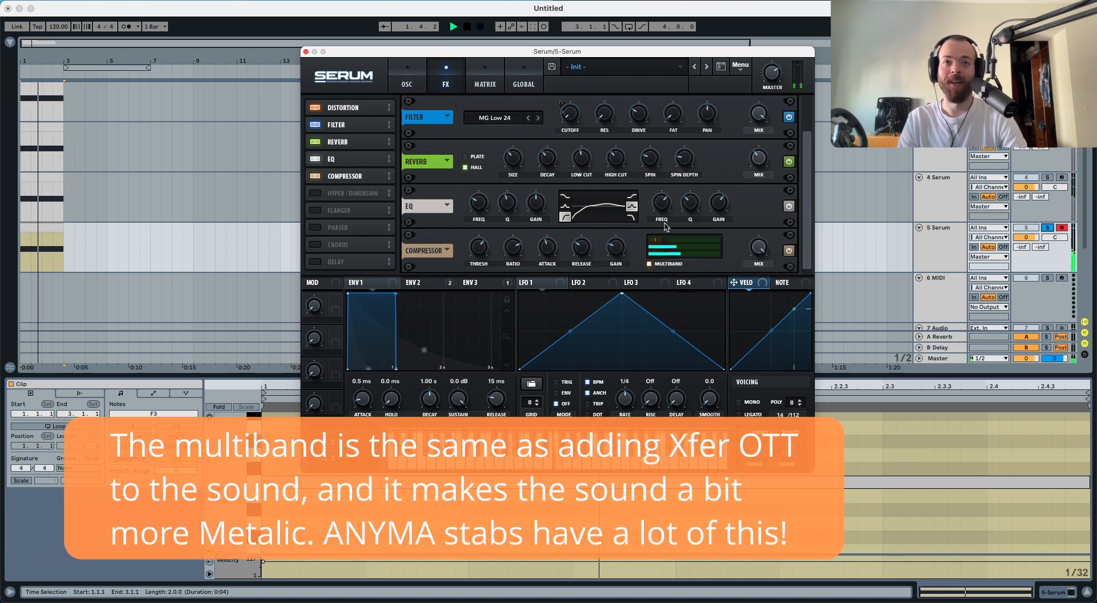
drag(620, 254, 622, 233)
key(space)
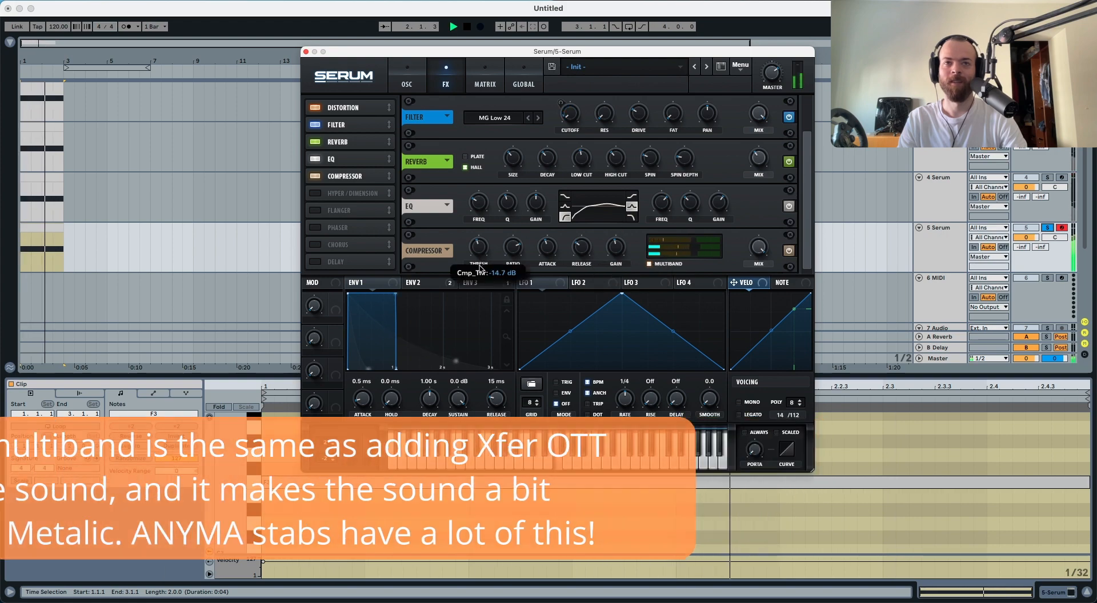
Step: Lower the multiband compressor's threshold to about -21.2 dB and set its gain to about 17.0 dB while auditioning the clip
key(space)
key(space)
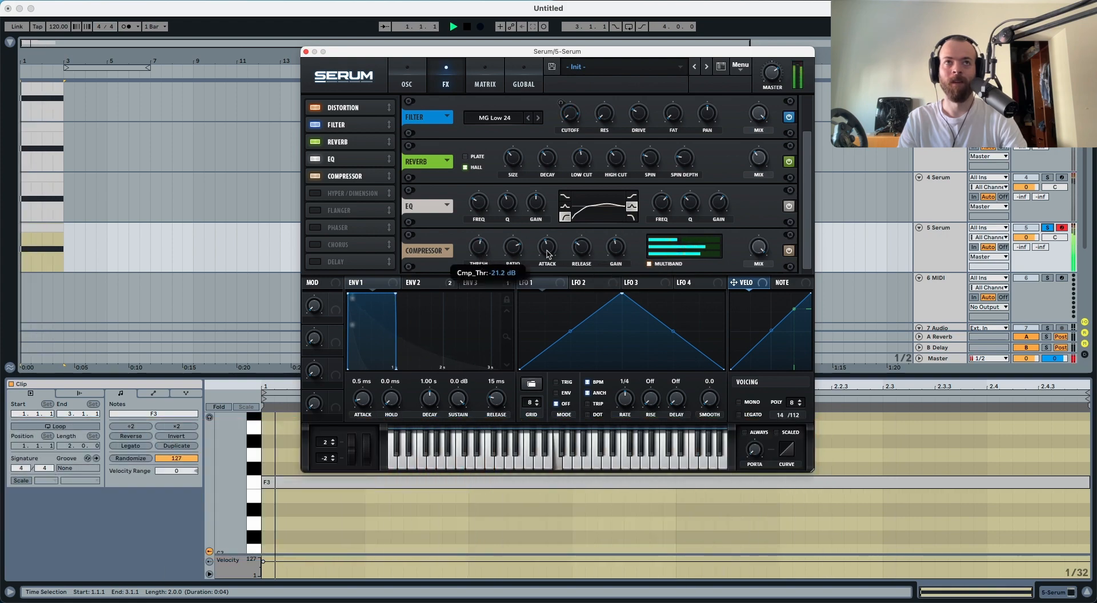
mouse_move(613, 254)
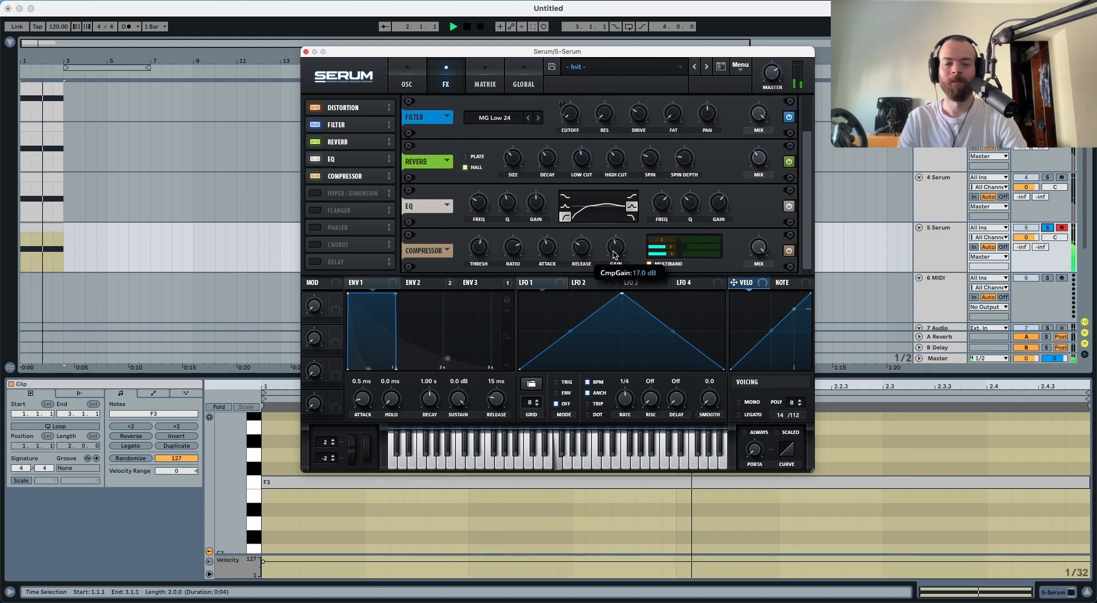
key(space)
key(space)
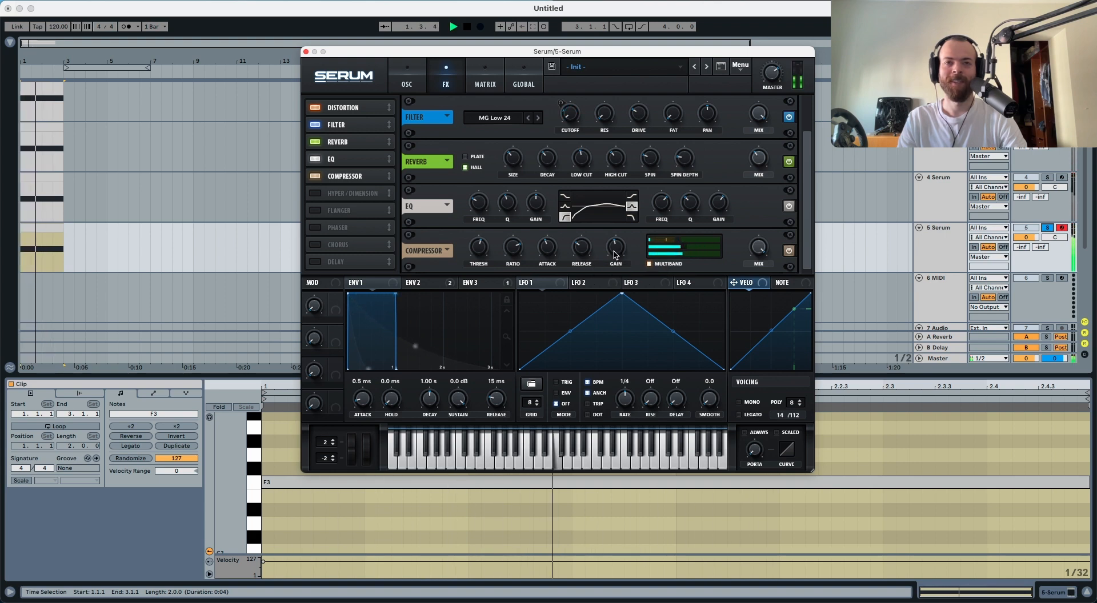
Step: Compare the fourth and fifth Serum tracks by switching the solo between them during playback
key(space)
click(1048, 180)
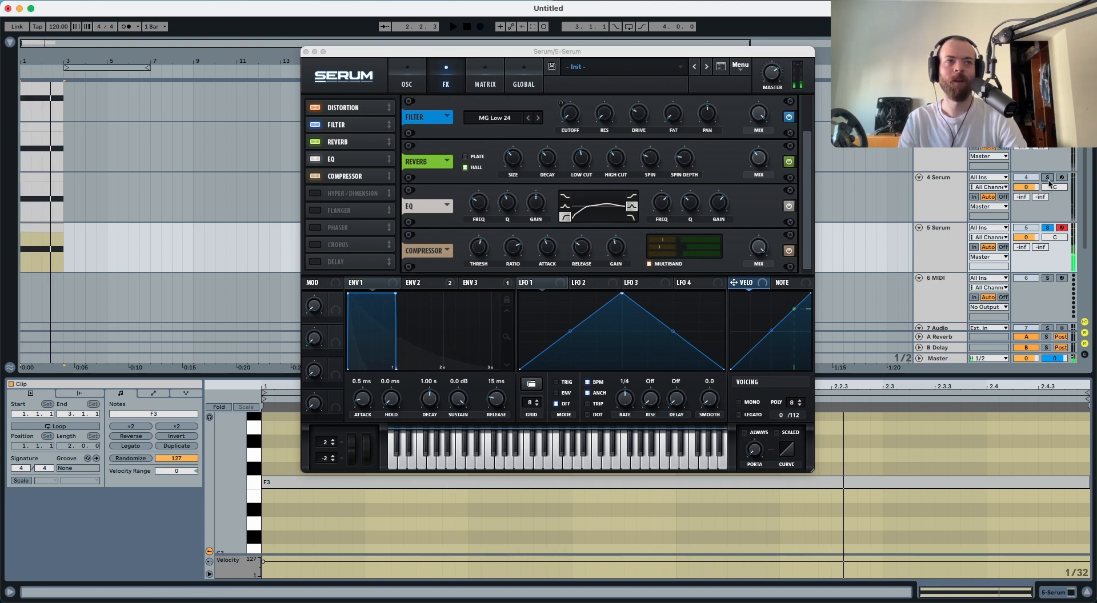
key(space)
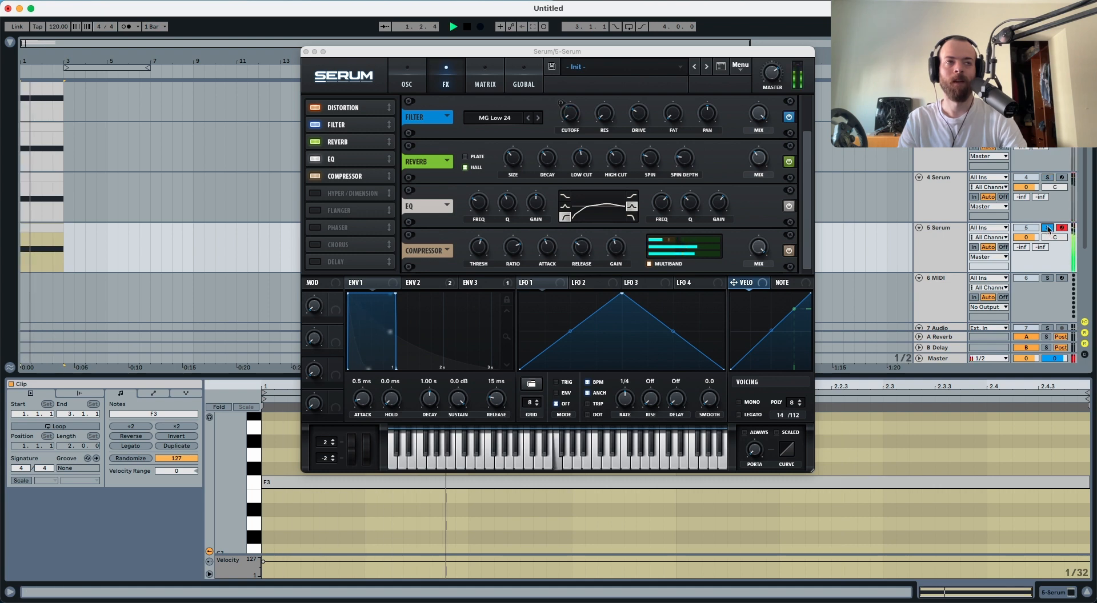
click(1047, 178)
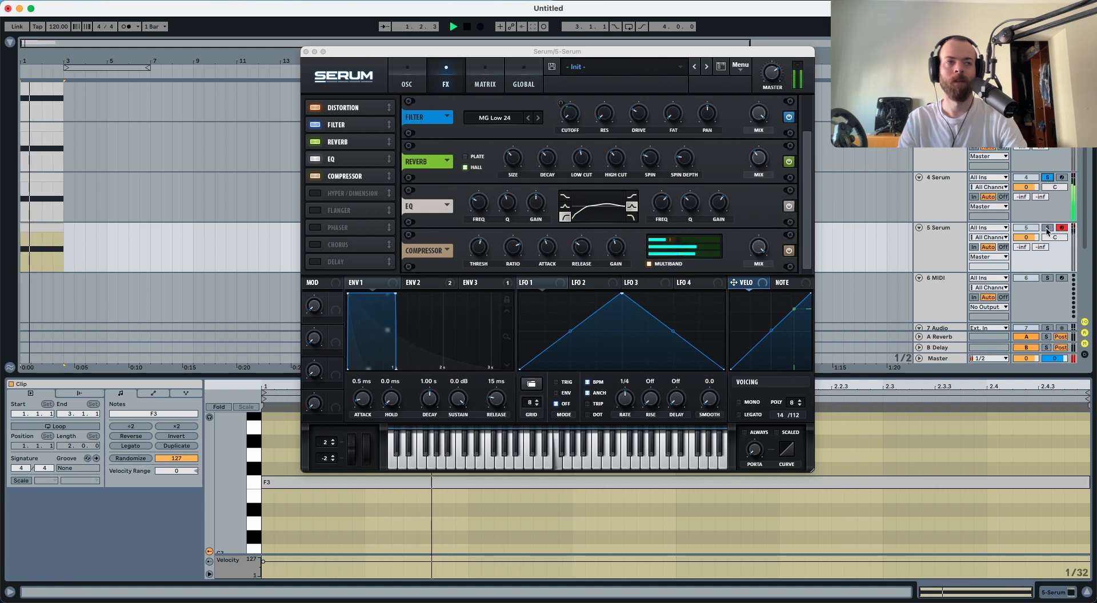
key(space)
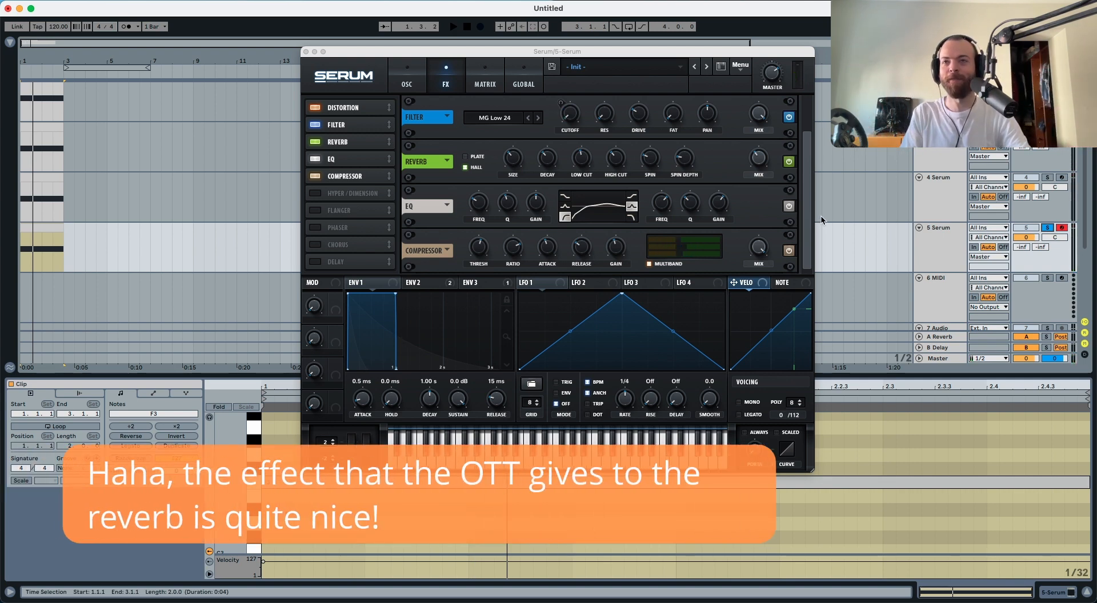
Step: Move the reverb directly after the compressor in the effects chain and audition the clip
drag(335, 148, 347, 177)
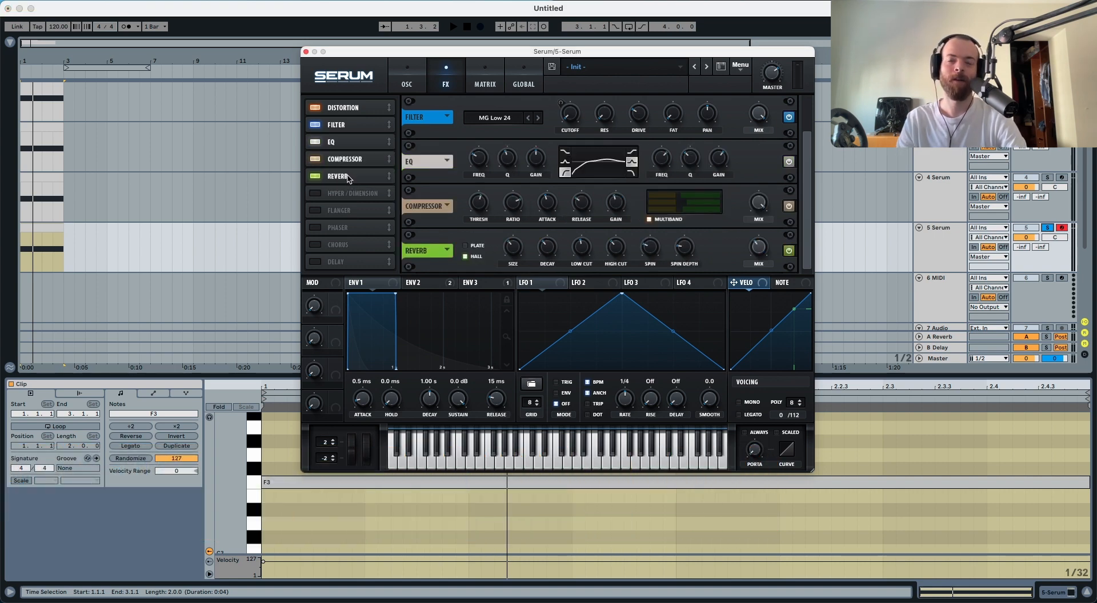
key(space)
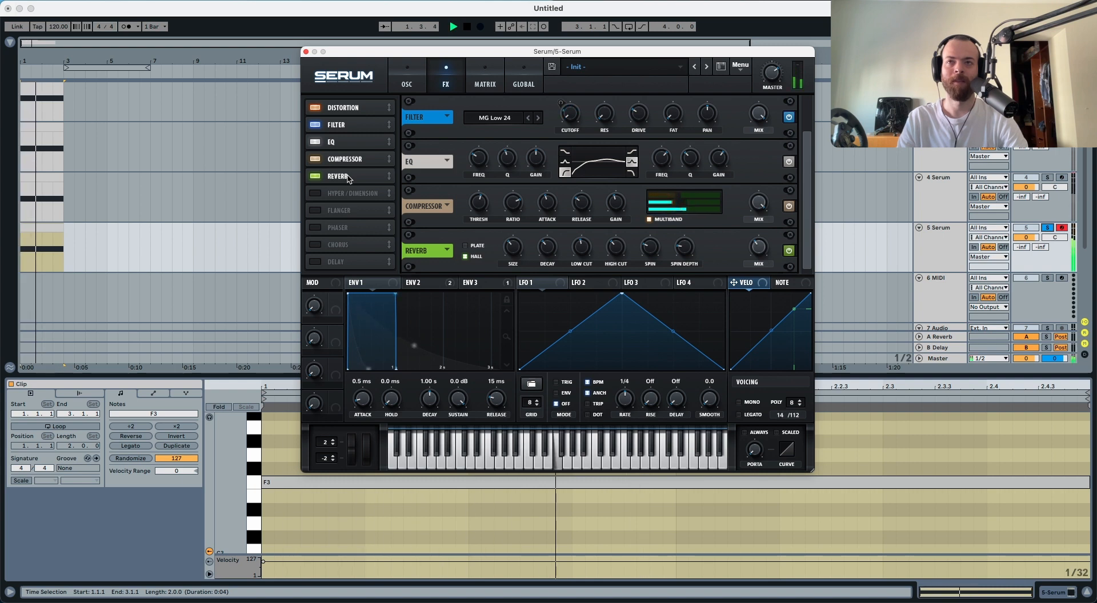
key(space)
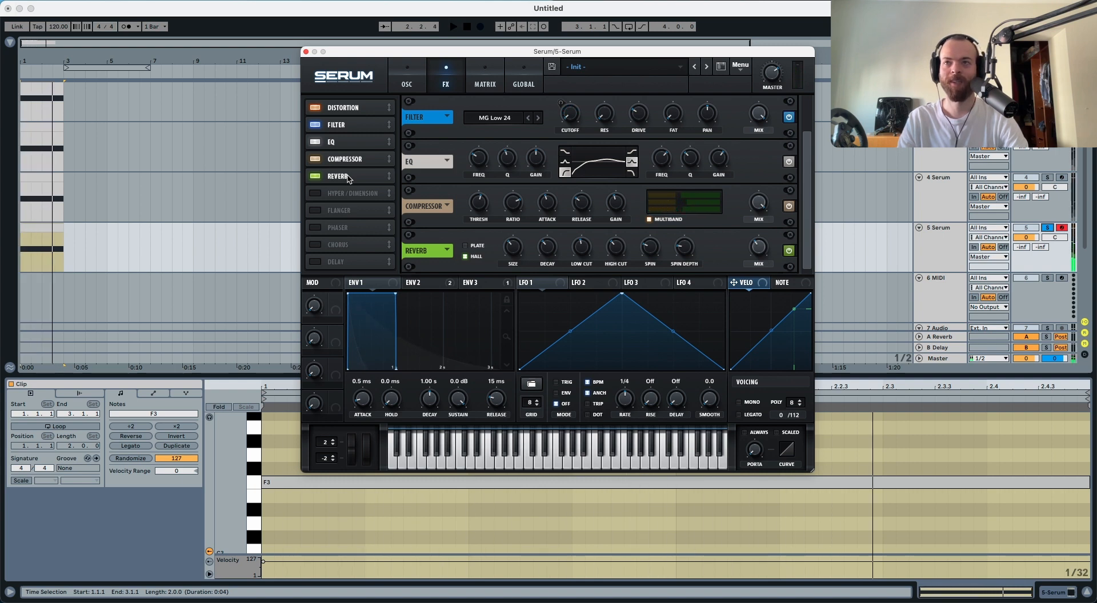
key(space)
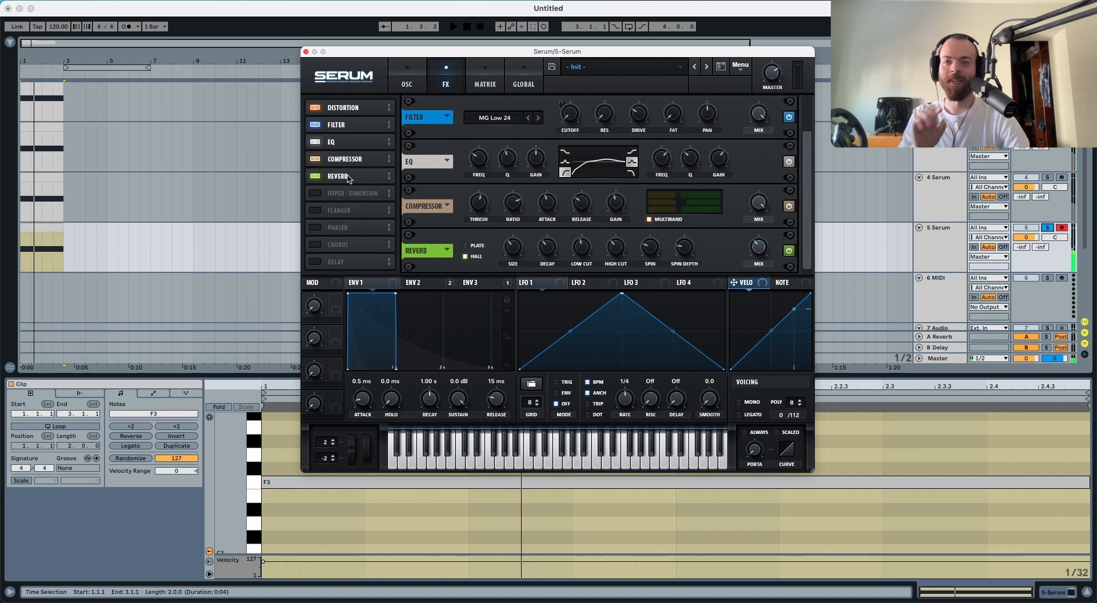
click(313, 211)
click(314, 228)
click(315, 245)
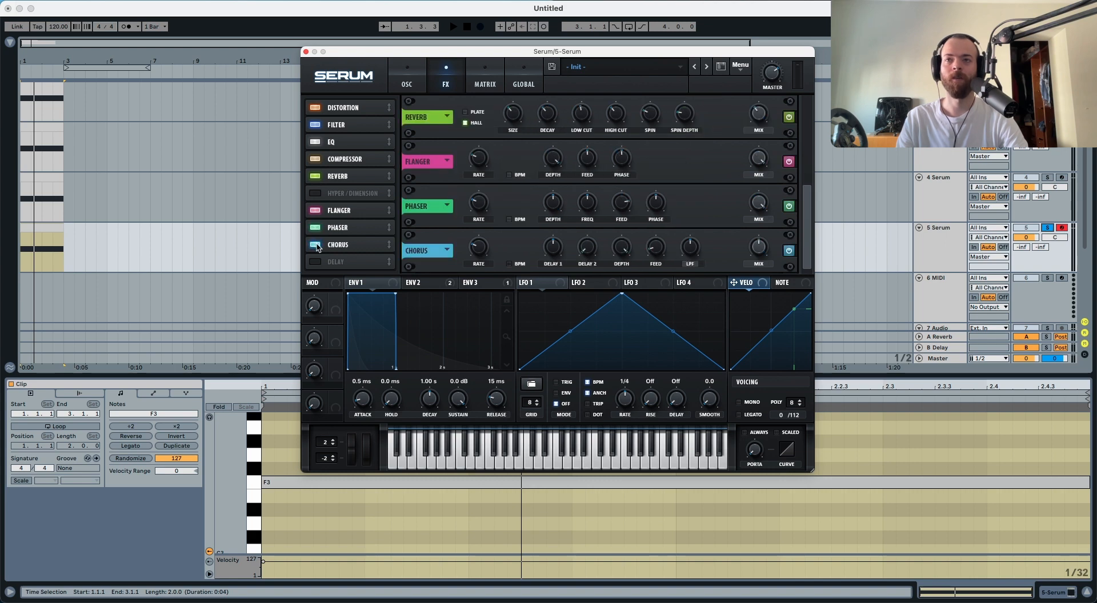
click(314, 245)
click(314, 228)
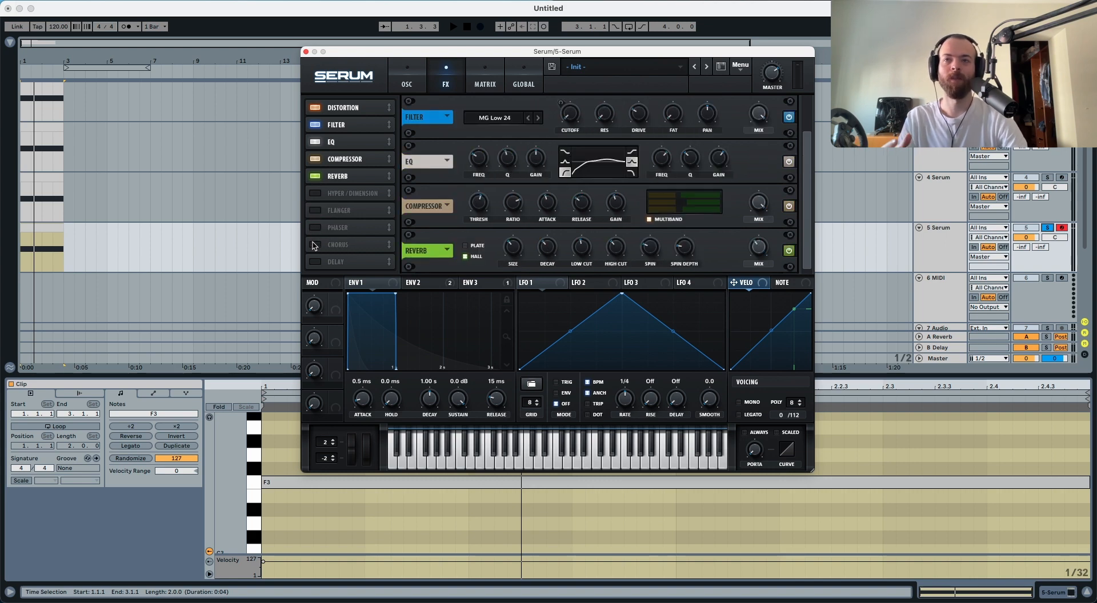
Step: Enable the chorus between the compressor and the reverb and raise its mix to about 60% while auditioning the clip
click(331, 246)
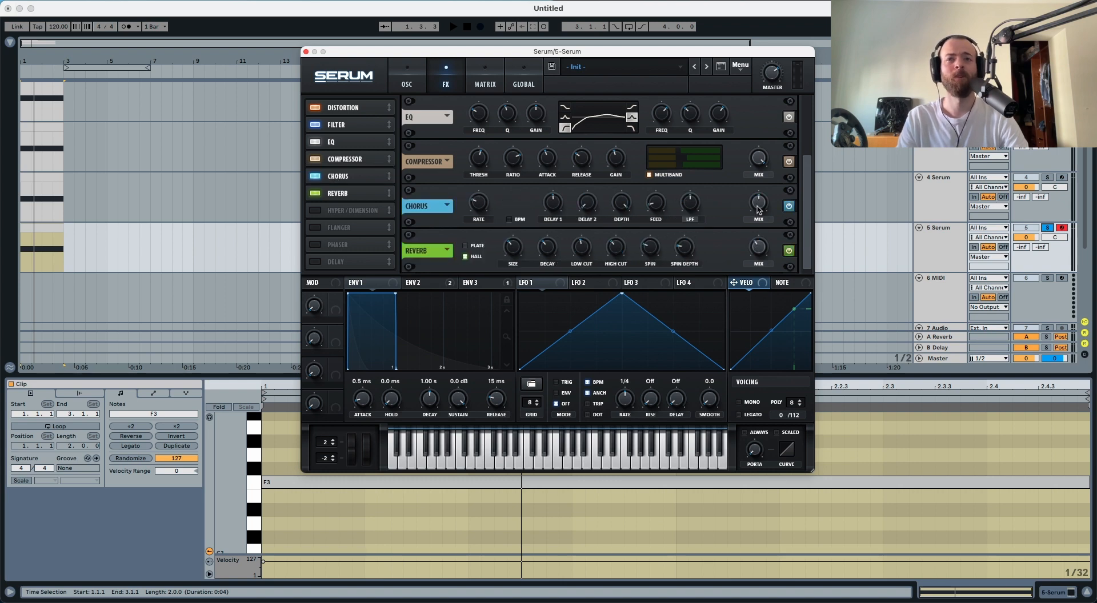
drag(758, 210, 760, 196)
key(space)
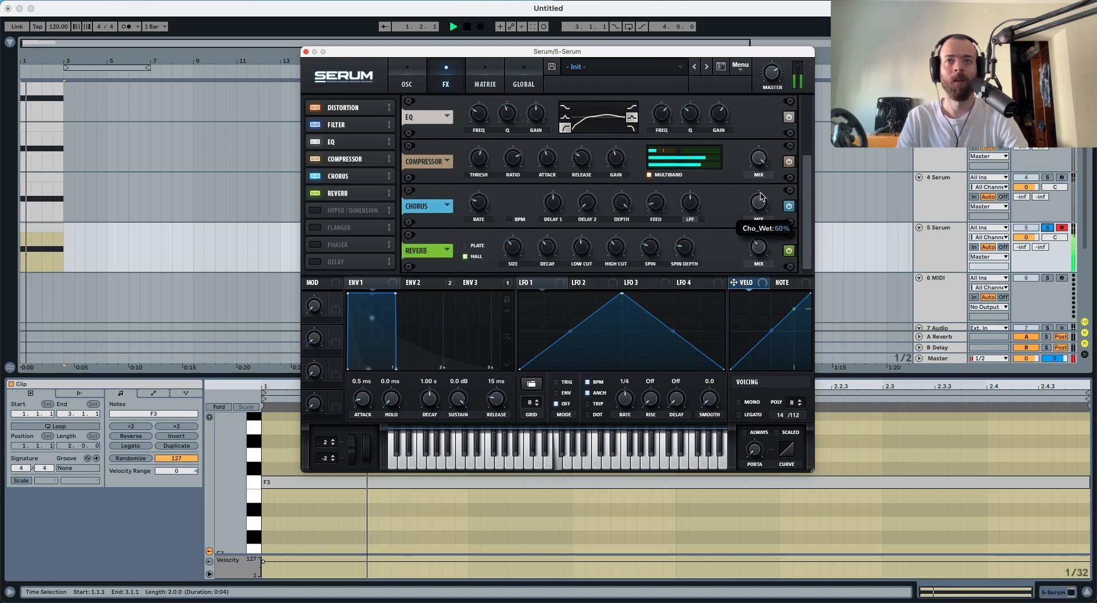
key(space)
key(space)
drag(760, 197, 761, 196)
key(space)
key(space)
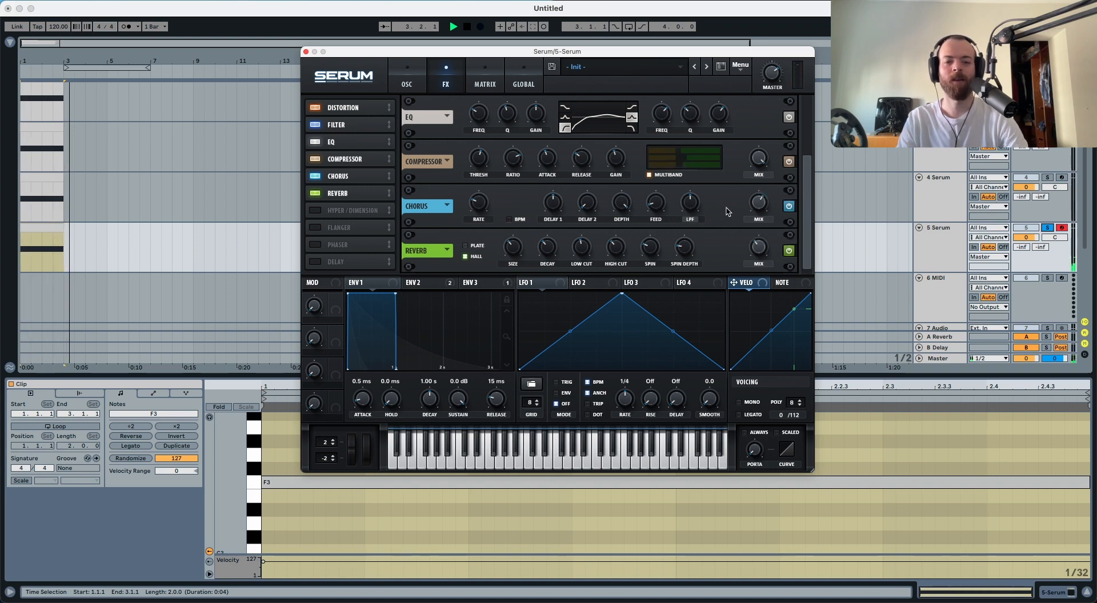
Step: Compare the sound with the chorus bypassed and active during playback
key(space)
key(space)
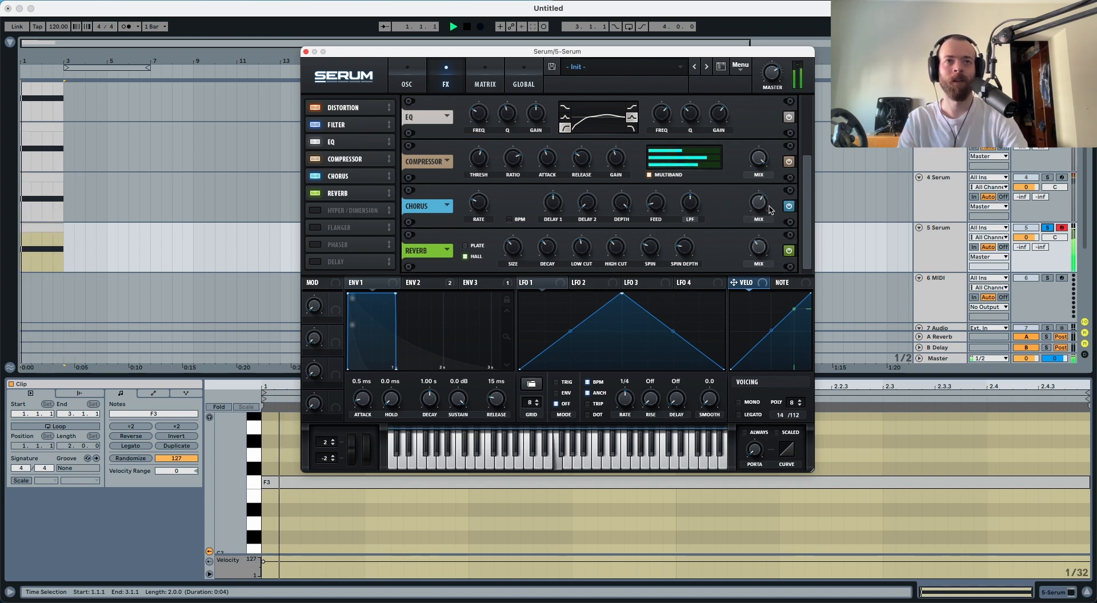
click(788, 206)
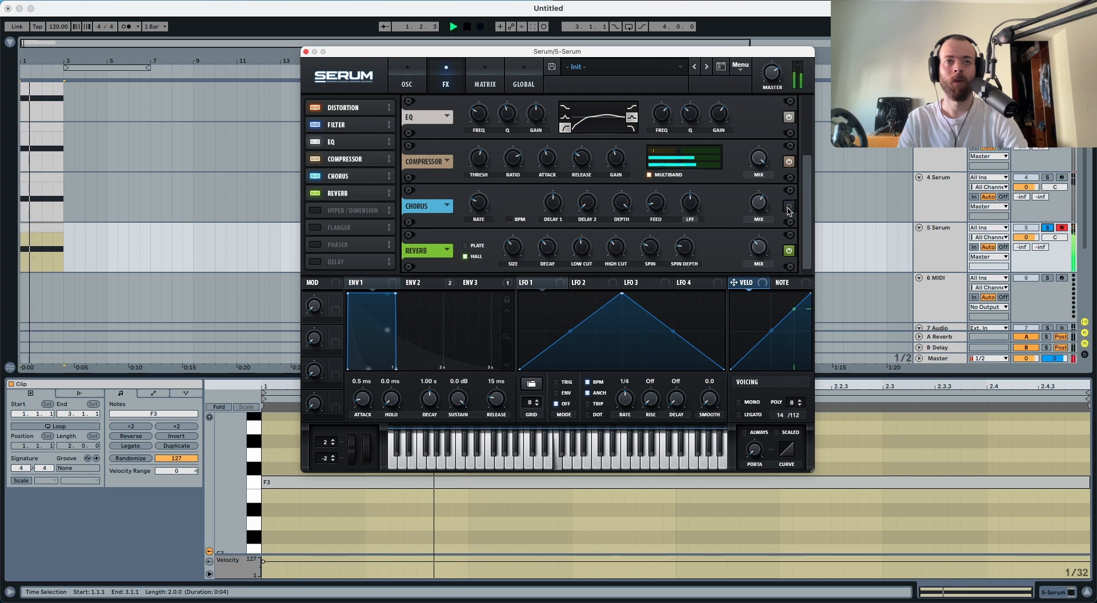
click(789, 207)
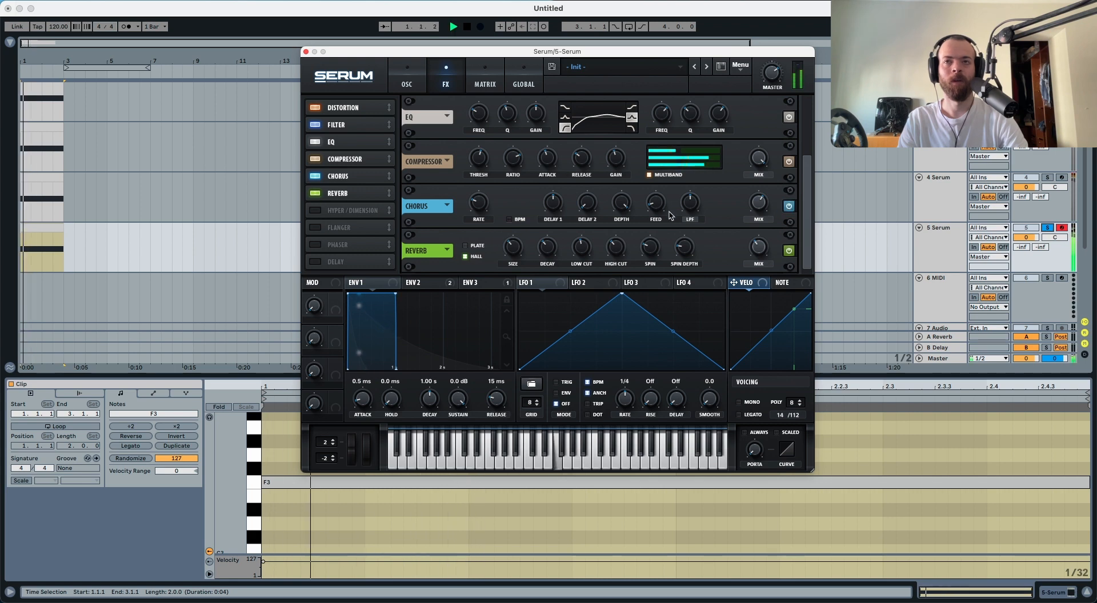
Step: Disable the reverb, enable a delay placed directly after the chorus, and audition the clip
click(316, 194)
click(315, 261)
drag(340, 262, 336, 192)
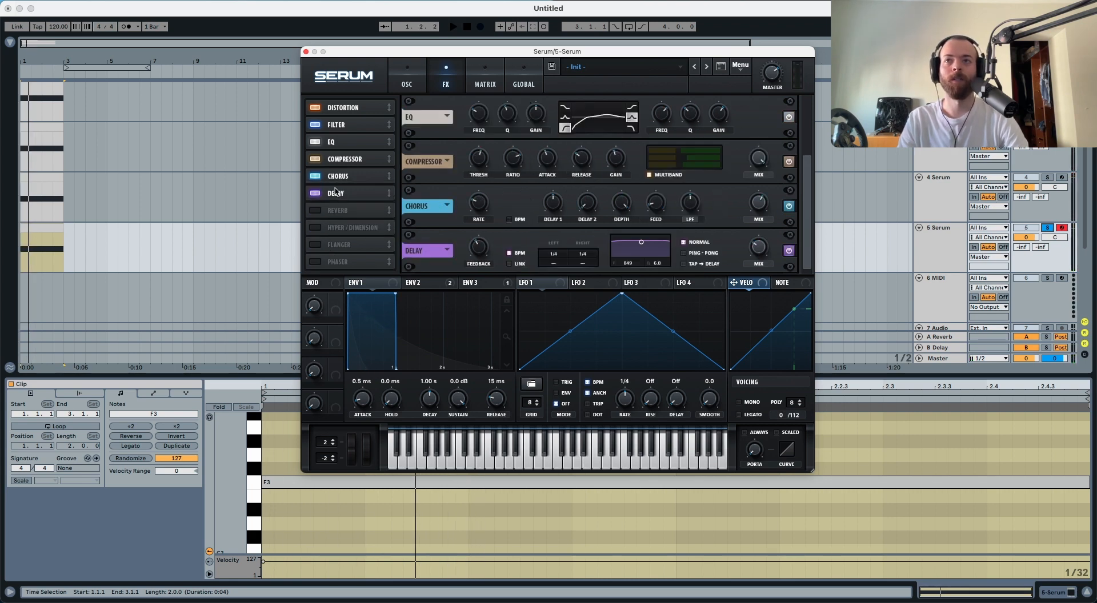
key(space)
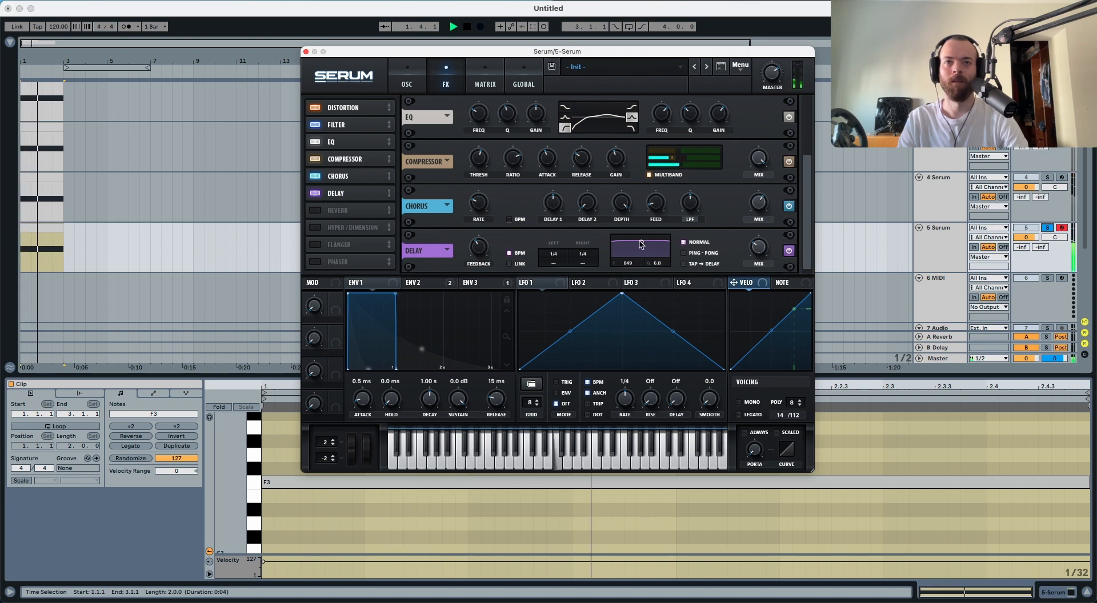
Step: Set both delay times to 1/8 with the left one dotted, the mix to about 30% and the delay filter to about 2500 Hz
drag(641, 245, 639, 241)
key(space)
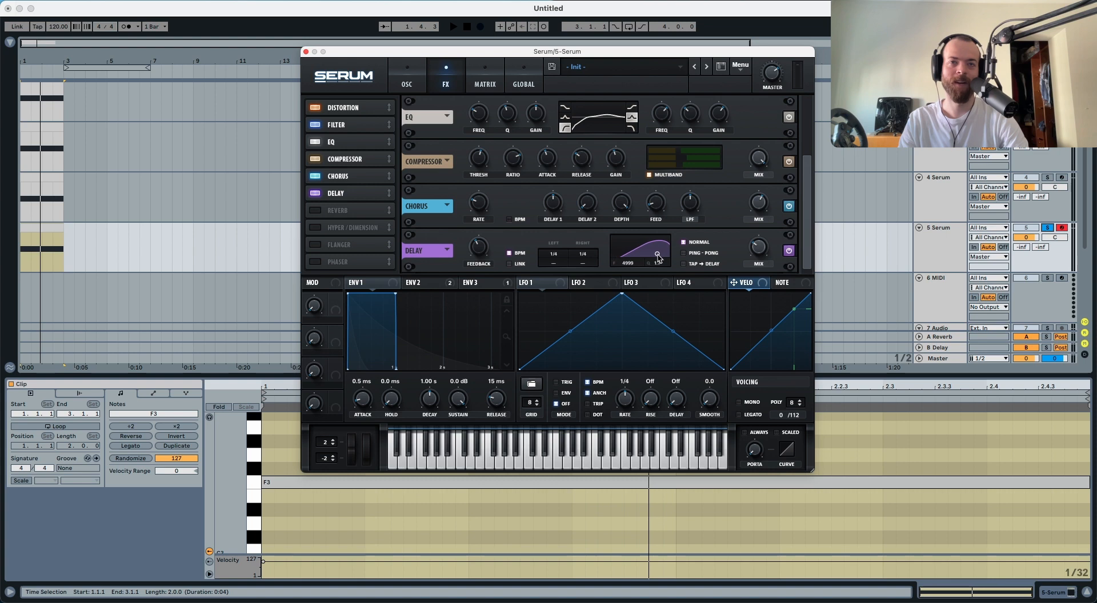
mouse_move(559, 257)
mouse_down()
mouse_move(580, 263)
mouse_move(561, 248)
mouse_up()
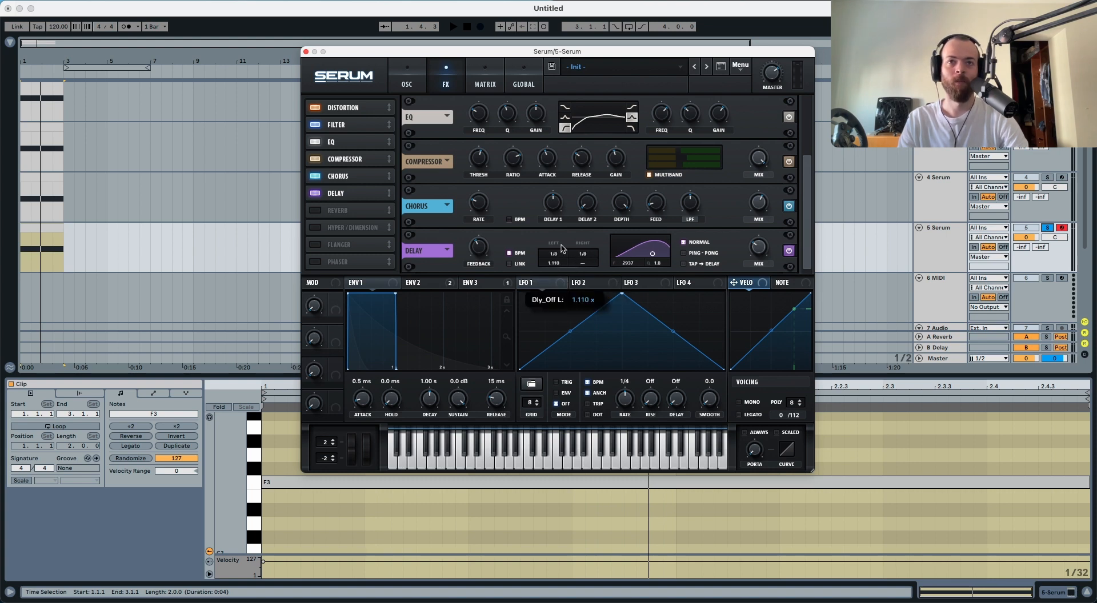
key(space)
drag(762, 250, 763, 240)
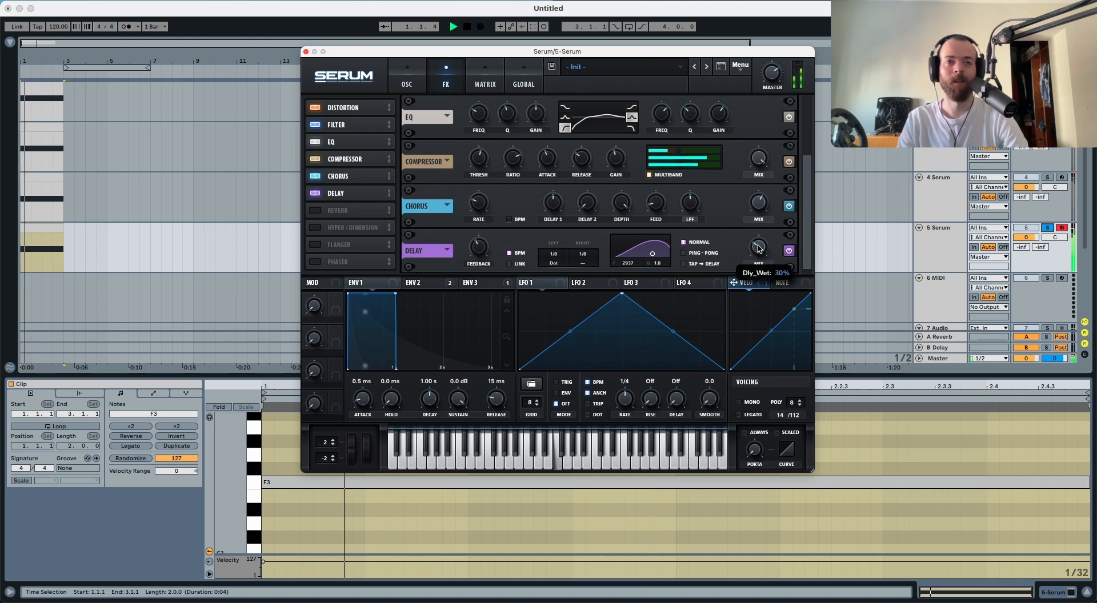
drag(652, 254, 651, 251)
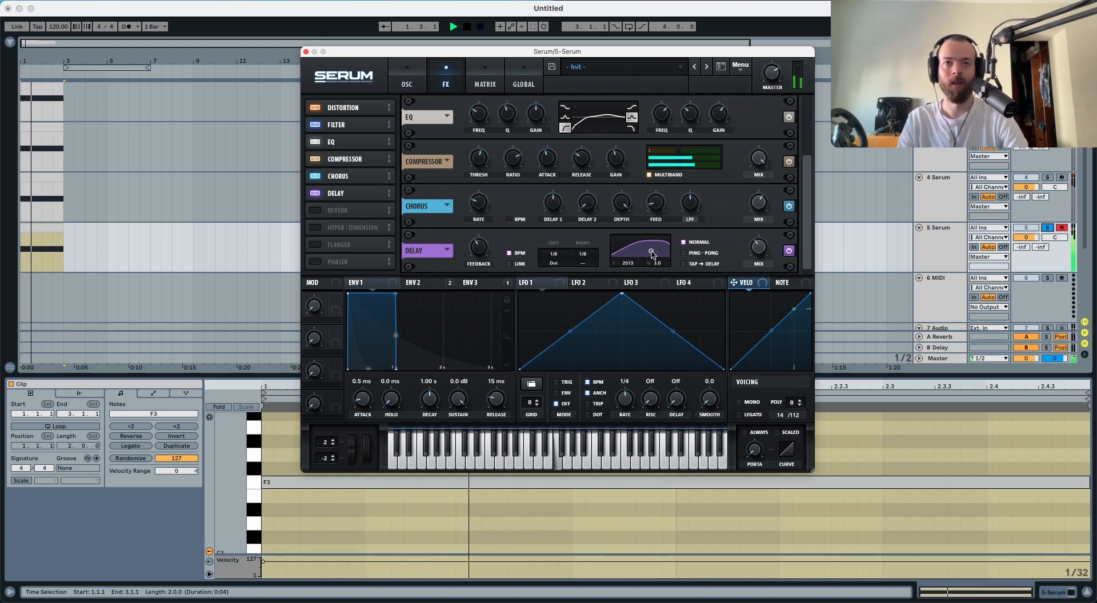
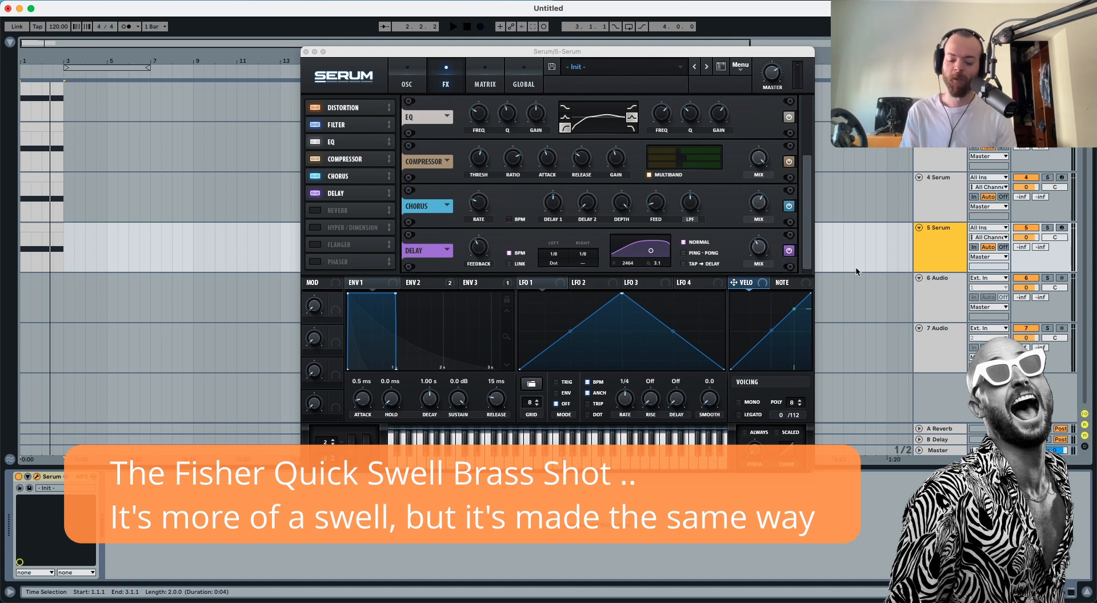
Step: Duplicate the fifth Serum track and reset the new copy's synth to the Init preset
key(super+d)
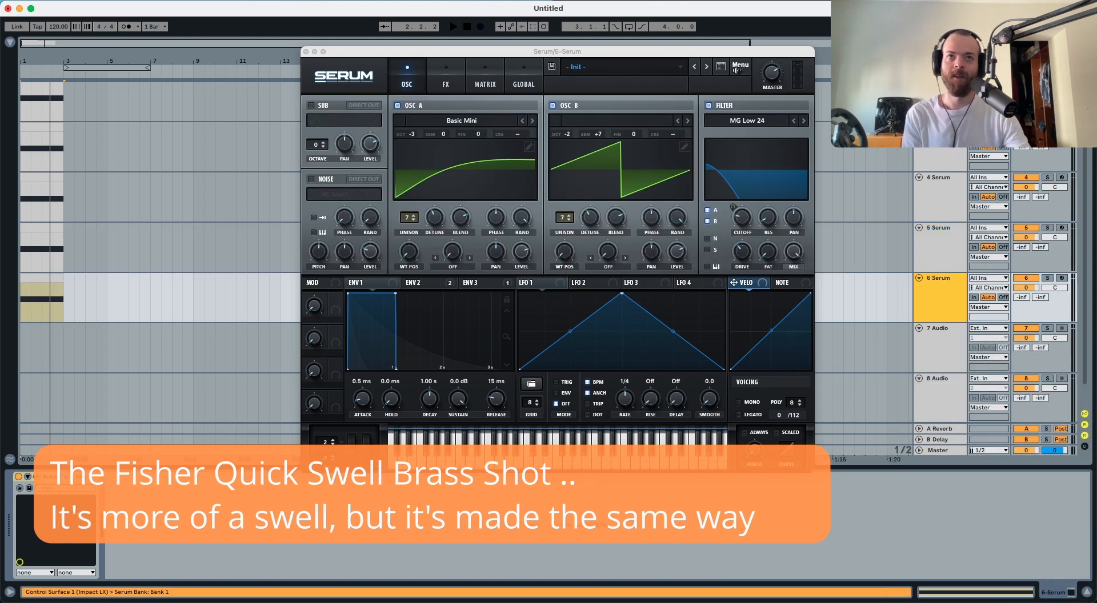
click(740, 66)
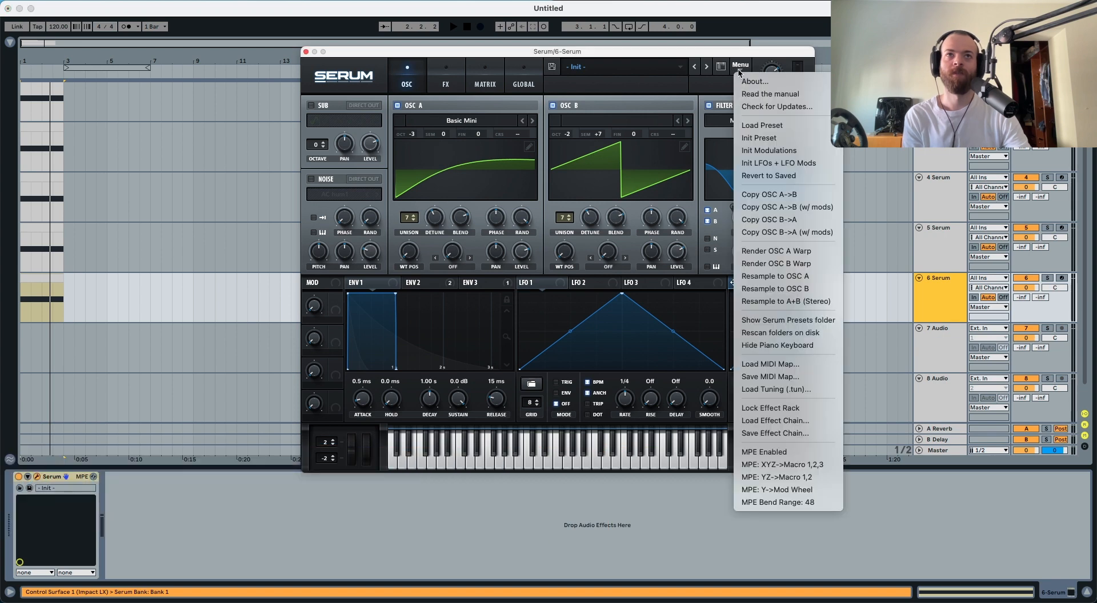
click(757, 138)
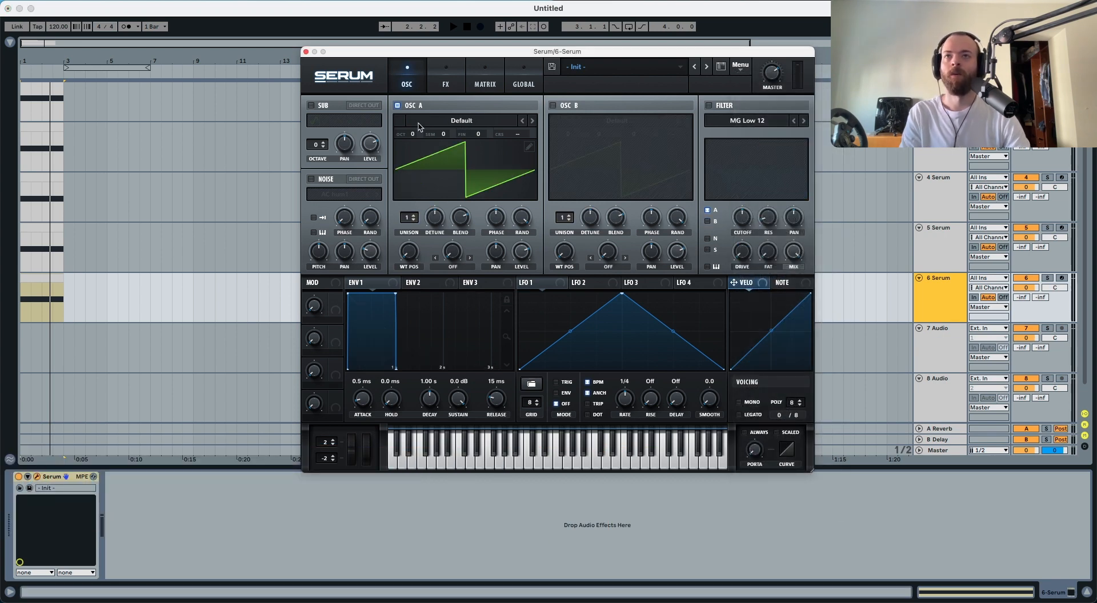
Step: Enable oscillator B, set both oscillators to 7 unison voices, and reduce oscillator A's detune
click(552, 106)
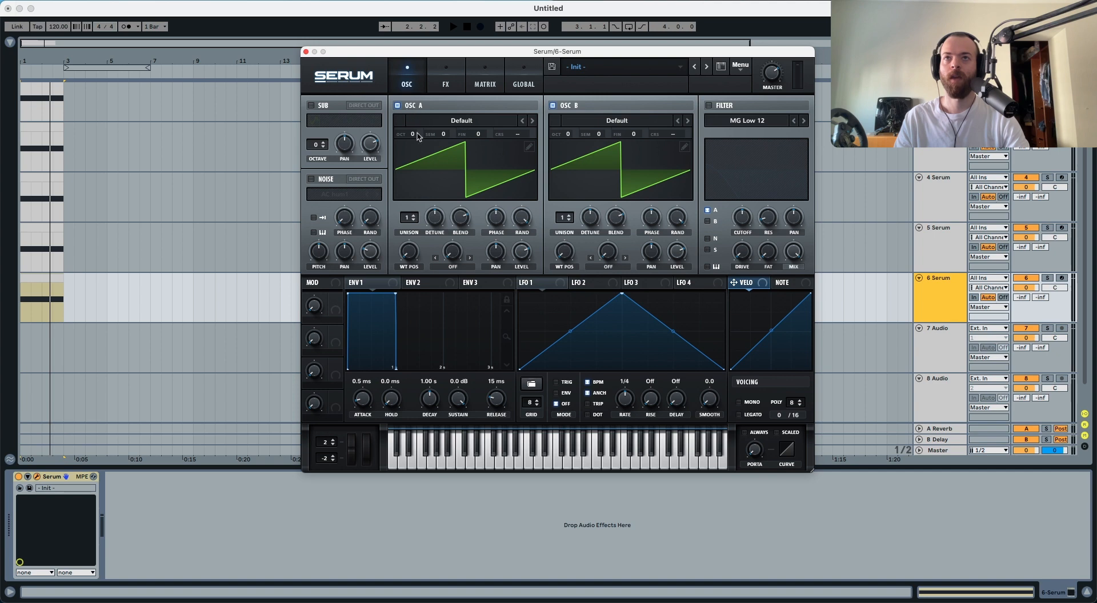
click(410, 218)
drag(412, 167, 413, 164)
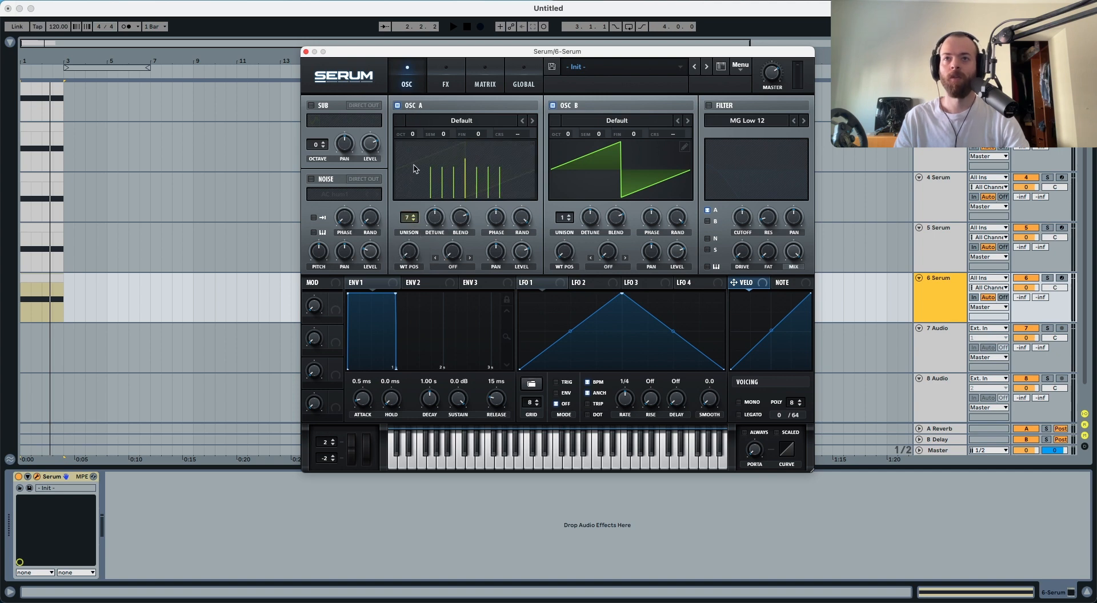
drag(435, 218, 431, 231)
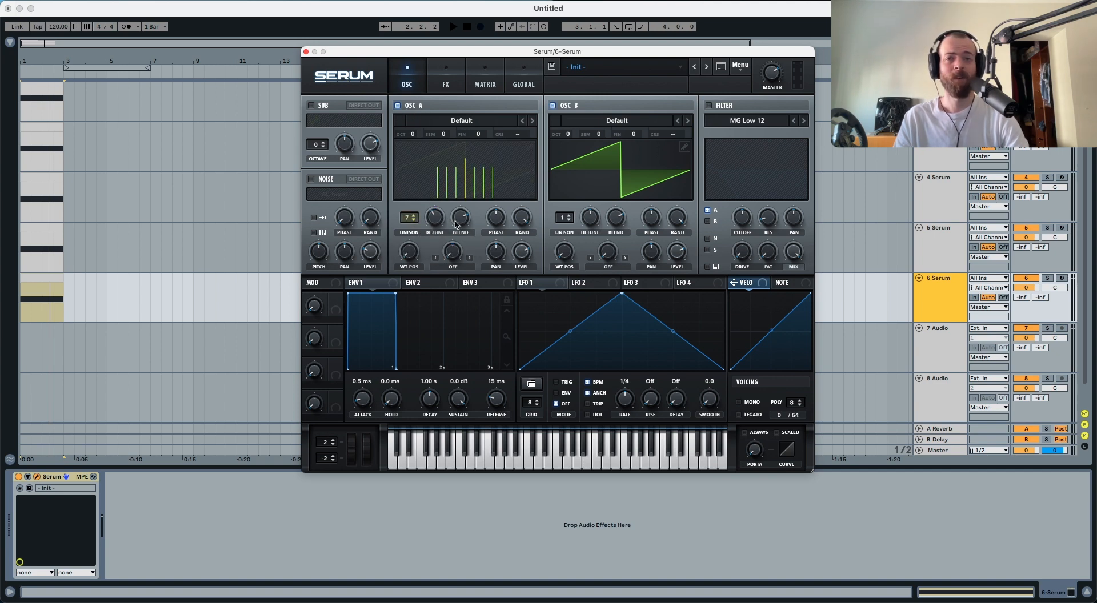
drag(567, 221, 568, 180)
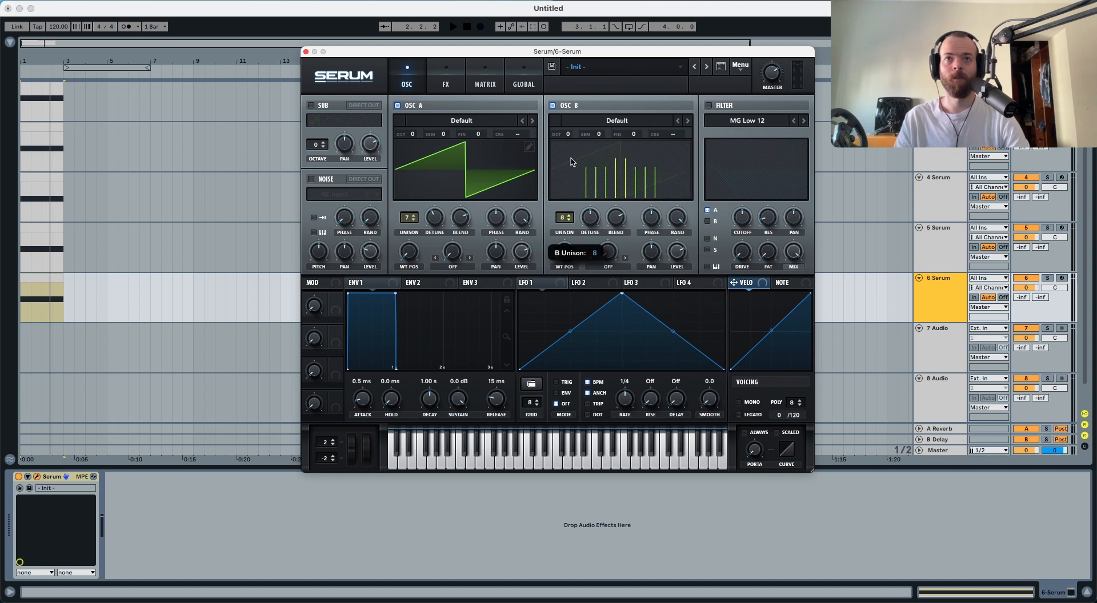
Step: Audition the new track in solo and set the octave of oscillators A and B to -1
click(249, 273)
key(space)
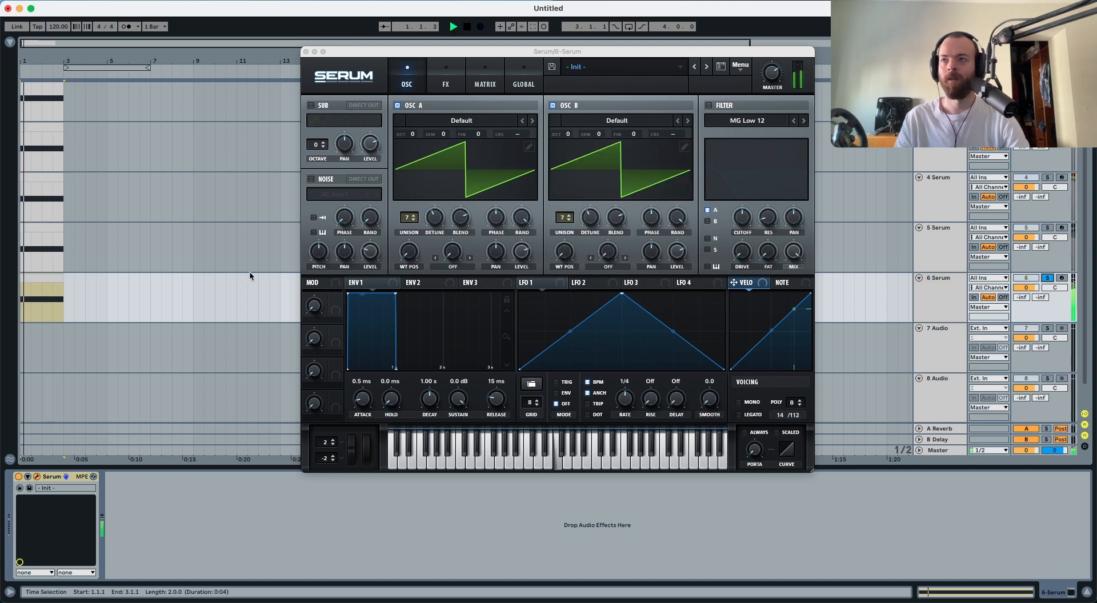
key(space)
drag(412, 134, 413, 149)
drag(567, 134, 568, 143)
key(space)
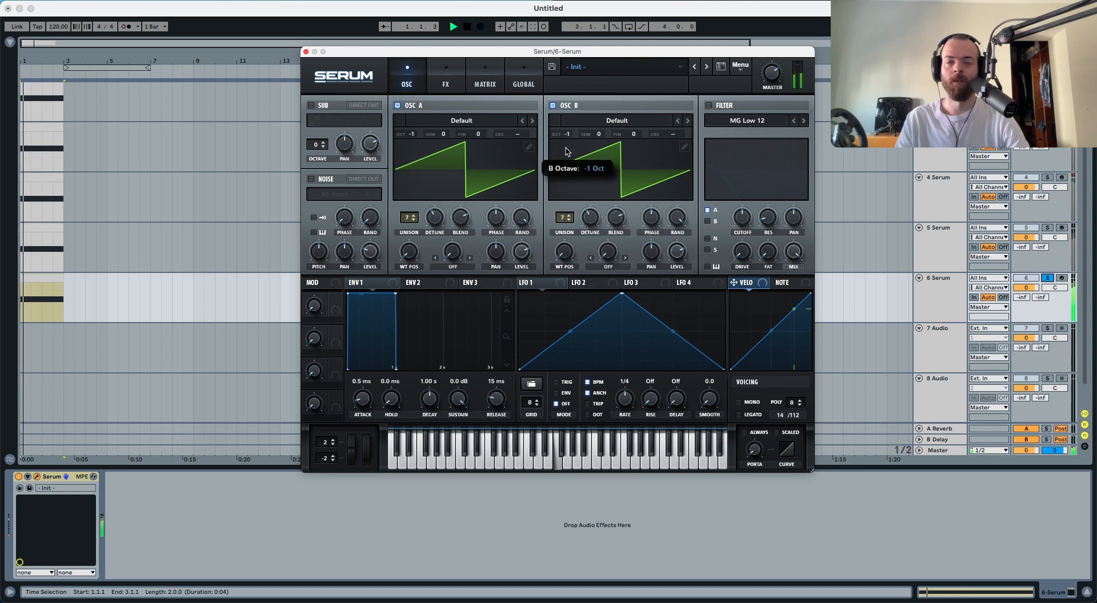
Step: Stop the audition, enable the MG Low 12 filter and lower its cutoff
key(space)
click(708, 105)
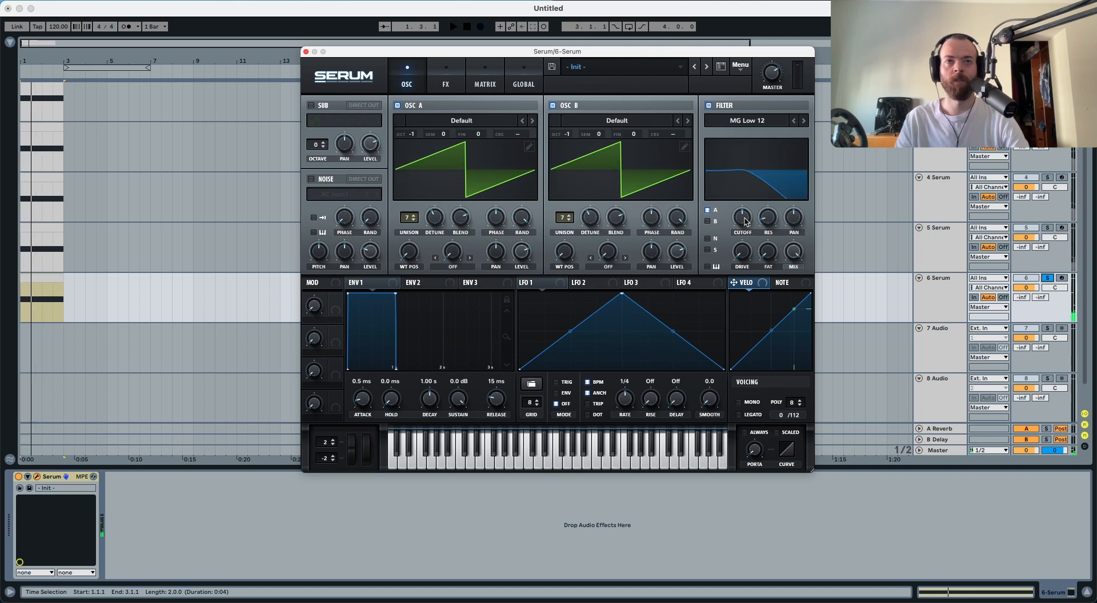
drag(745, 222, 742, 244)
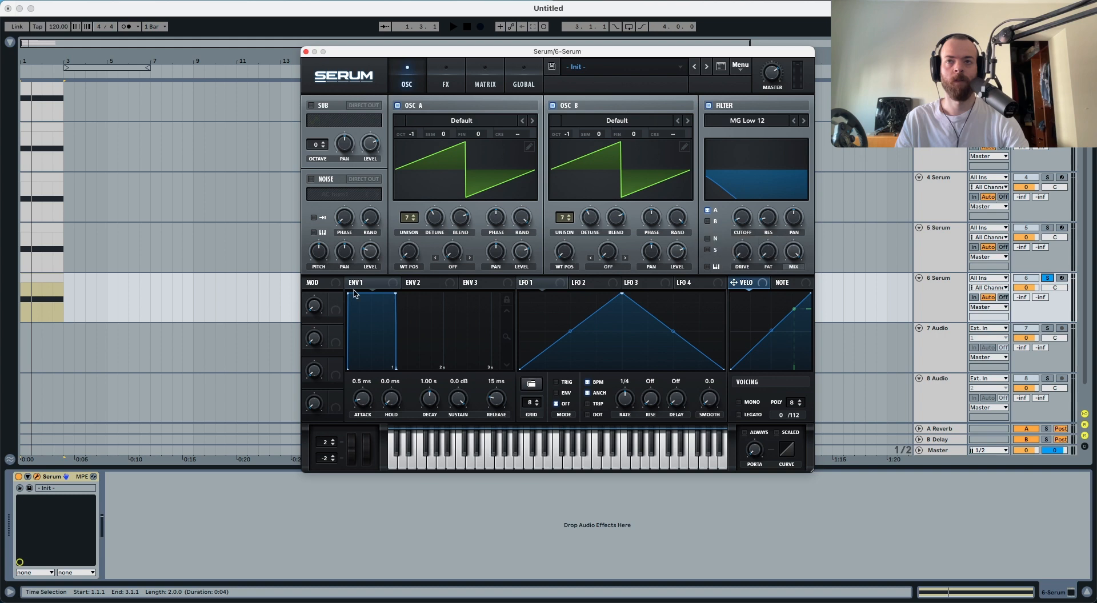
Step: Shape envelope 2 with a 577 ms decay and 0% sustain, and modulate the filter cutoff with it by about 75
click(407, 283)
drag(394, 295, 380, 360)
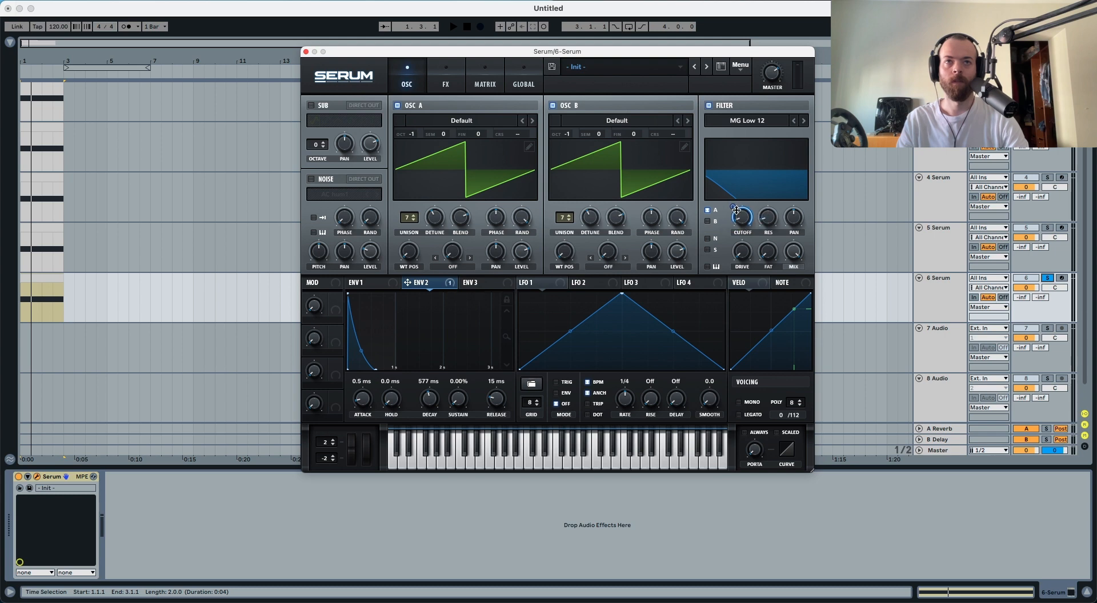
drag(736, 210, 733, 217)
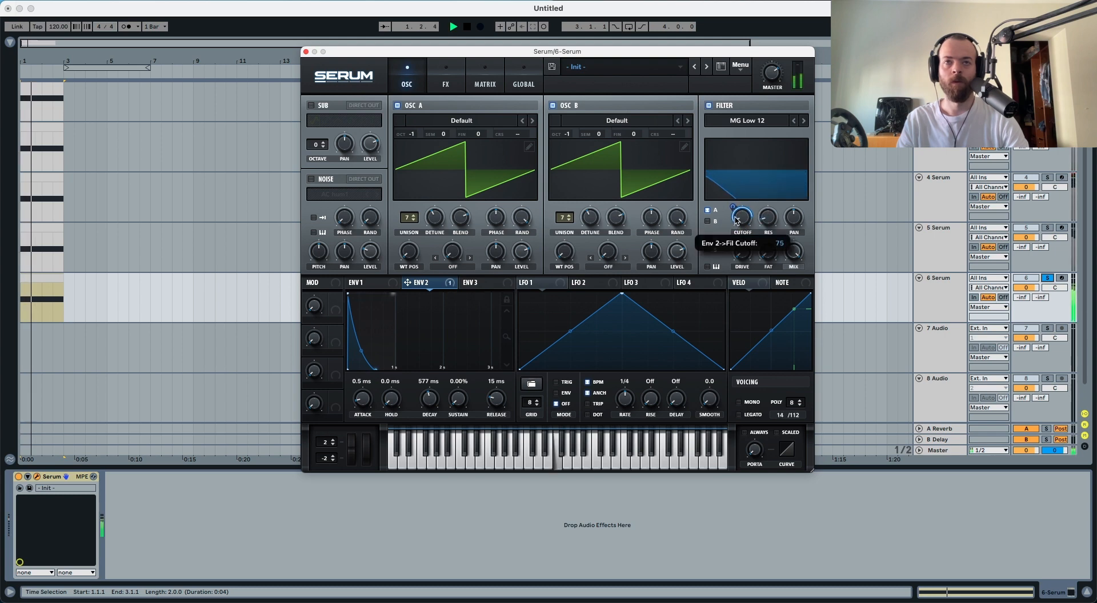
key(space)
Step: Route oscillator B through the filter, set envelope 2's attack to about 115 ms and audition the sound
click(707, 222)
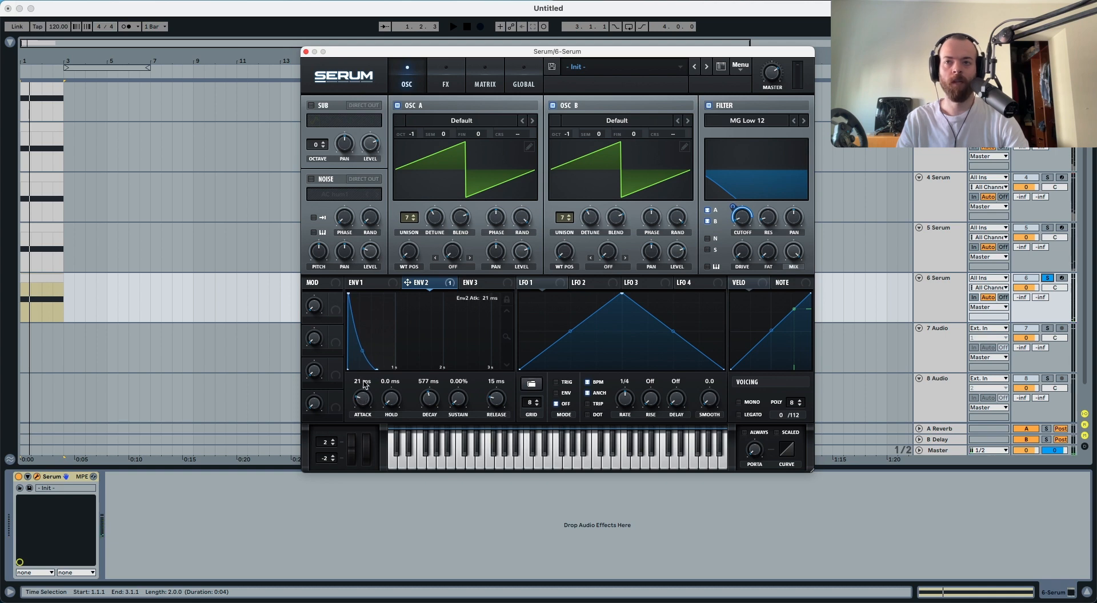
drag(367, 375, 366, 375)
key(space)
key(space)
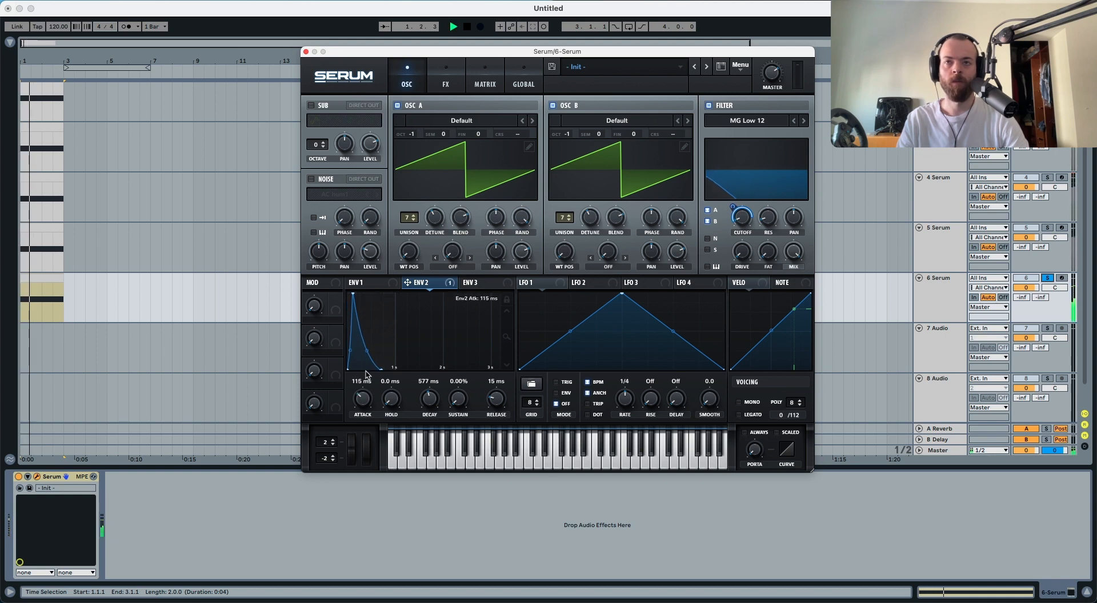
key(space)
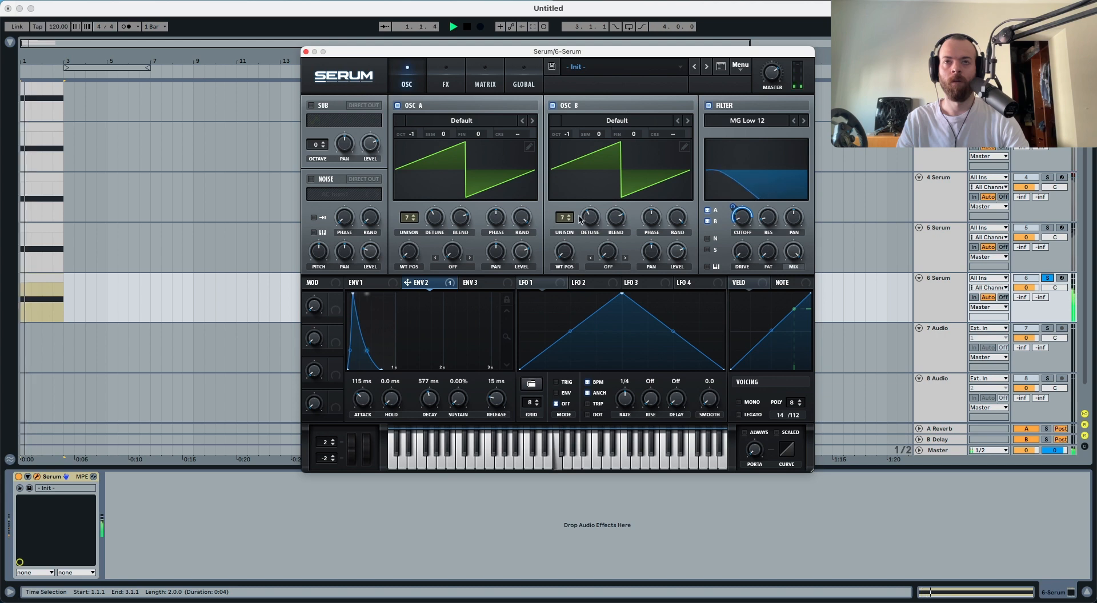
key(space)
Step: Set oscillator A's octave to -2 and audition the lower layer
mouse_move(414, 135)
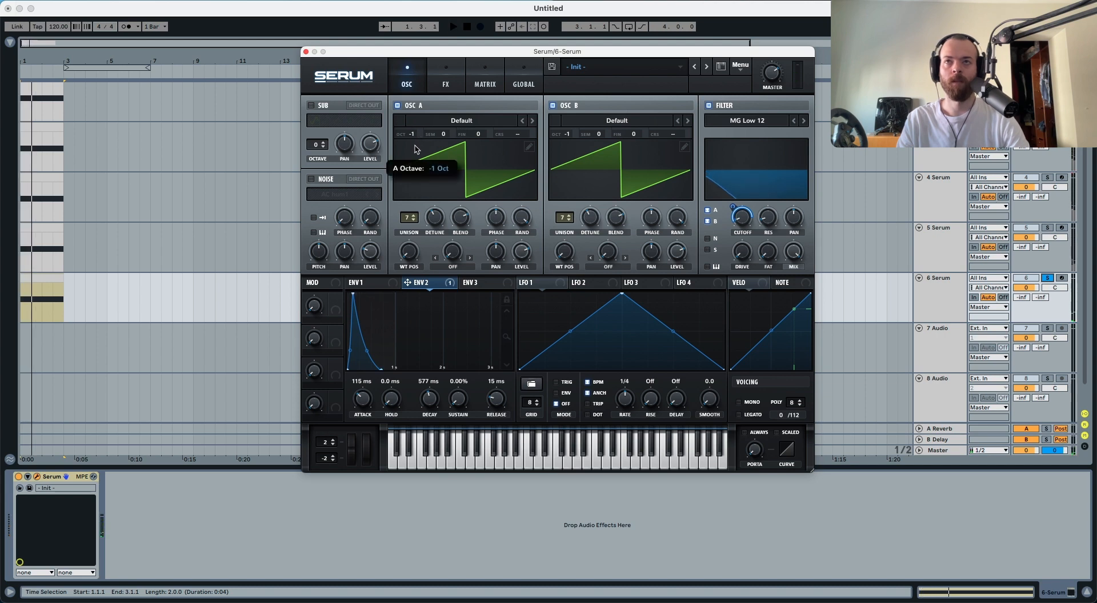
key(space)
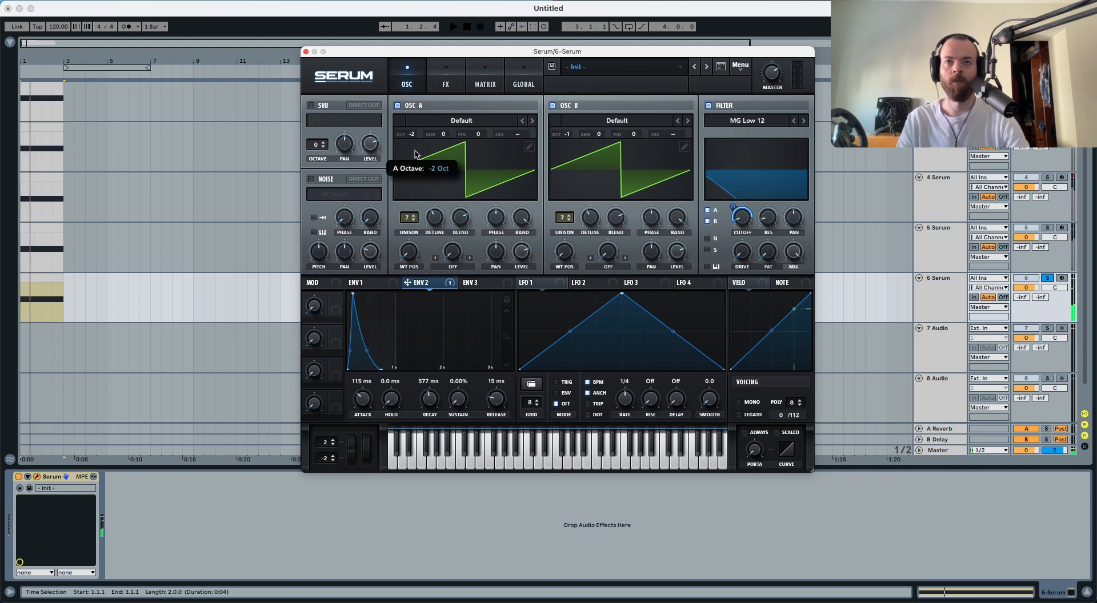
key(space)
Step: Enable the Tube distortion effect as the first in the chain, with its drive at about 47%, and audition it
click(445, 80)
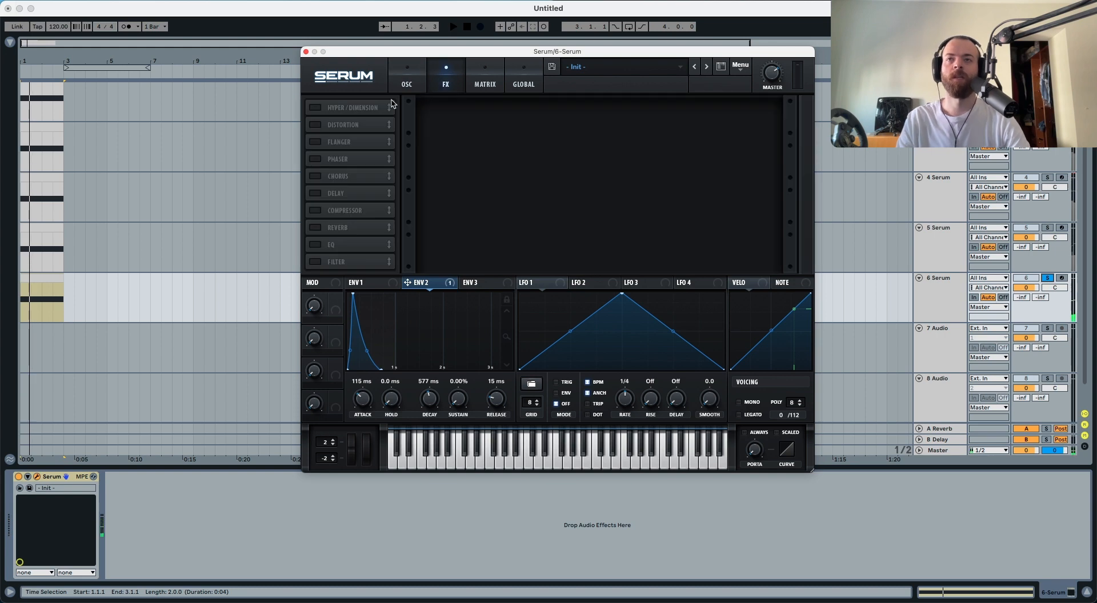
click(314, 108)
click(316, 108)
click(317, 125)
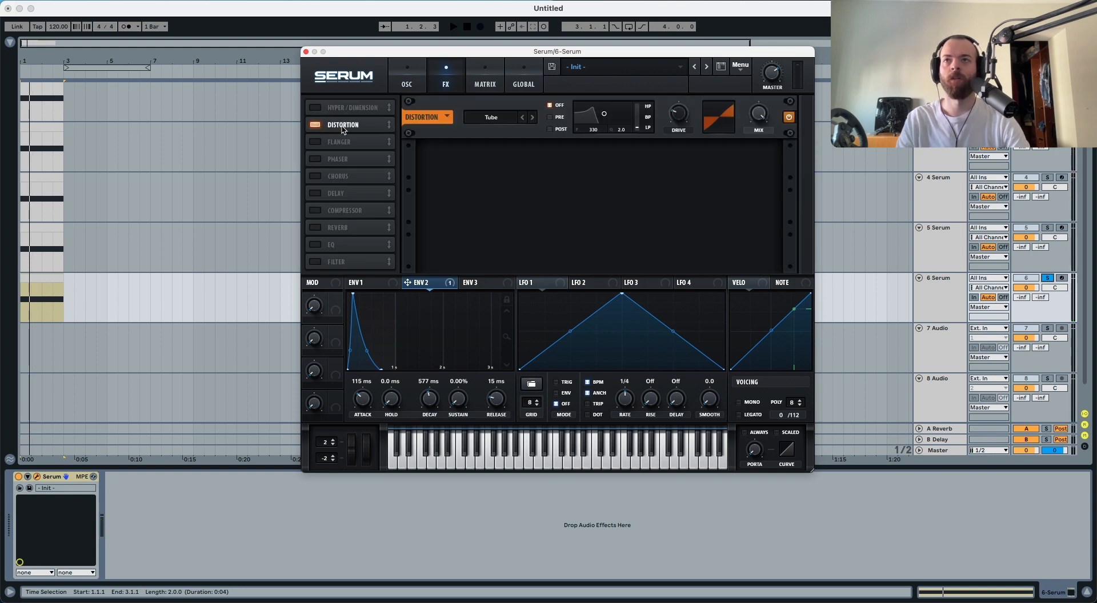
drag(680, 94, 680, 93)
key(space)
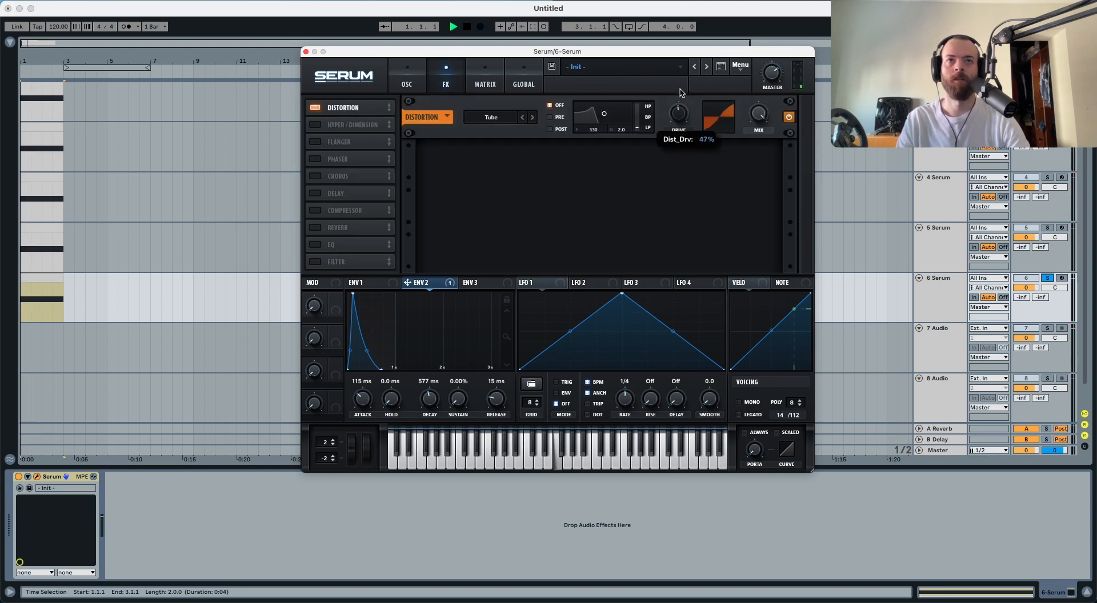
key(space)
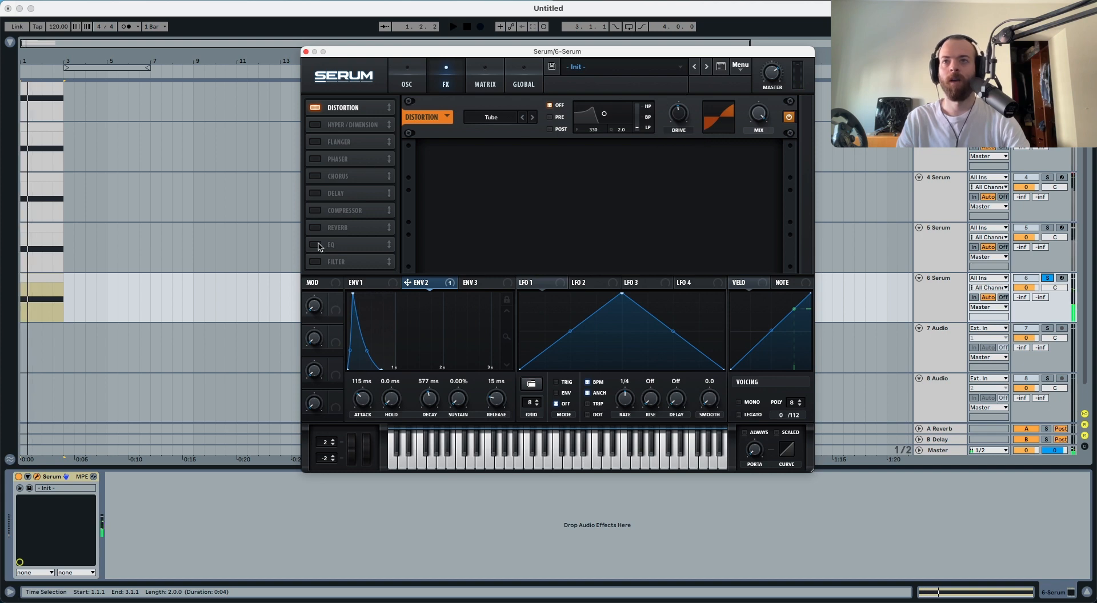
Step: Enable the EQ directly after the distortion, with a high-pass low band and a peak high band boosted about 8 dB at a lower frequency
click(316, 245)
drag(331, 244, 334, 127)
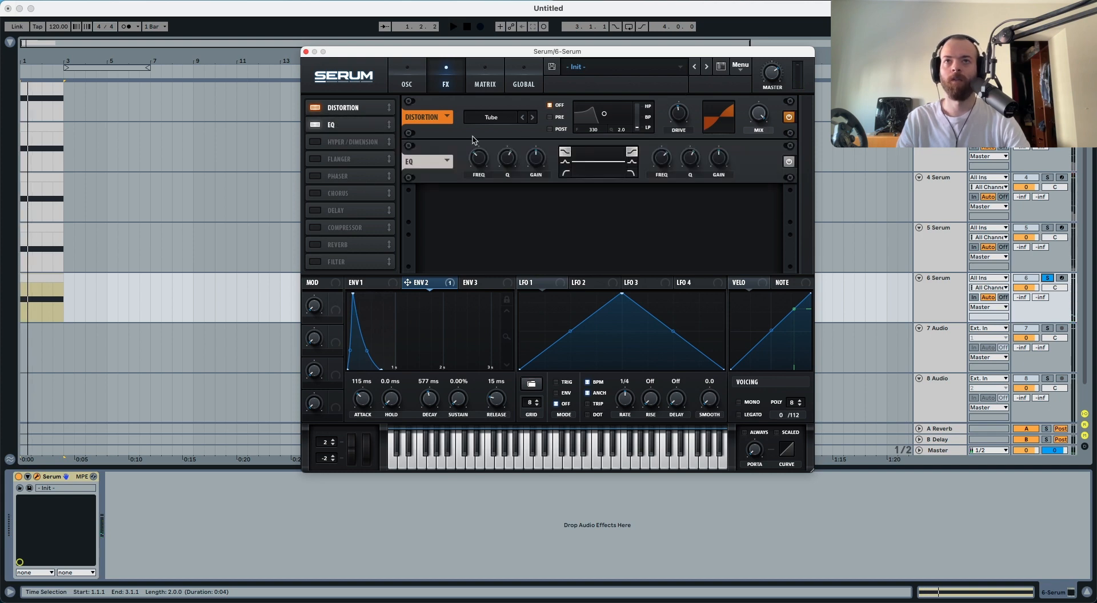
click(559, 172)
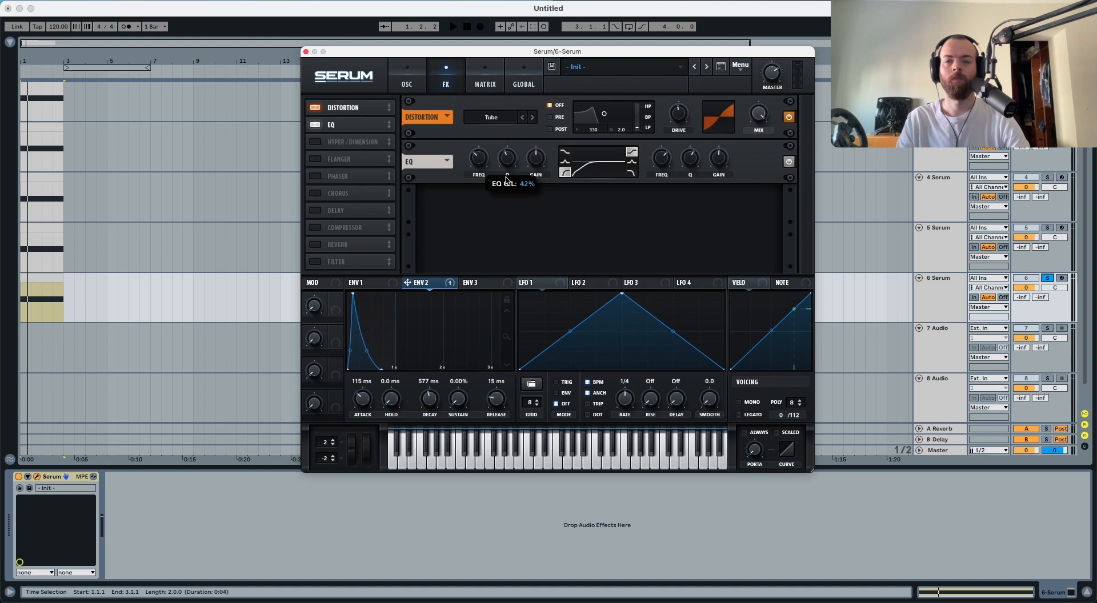
click(631, 162)
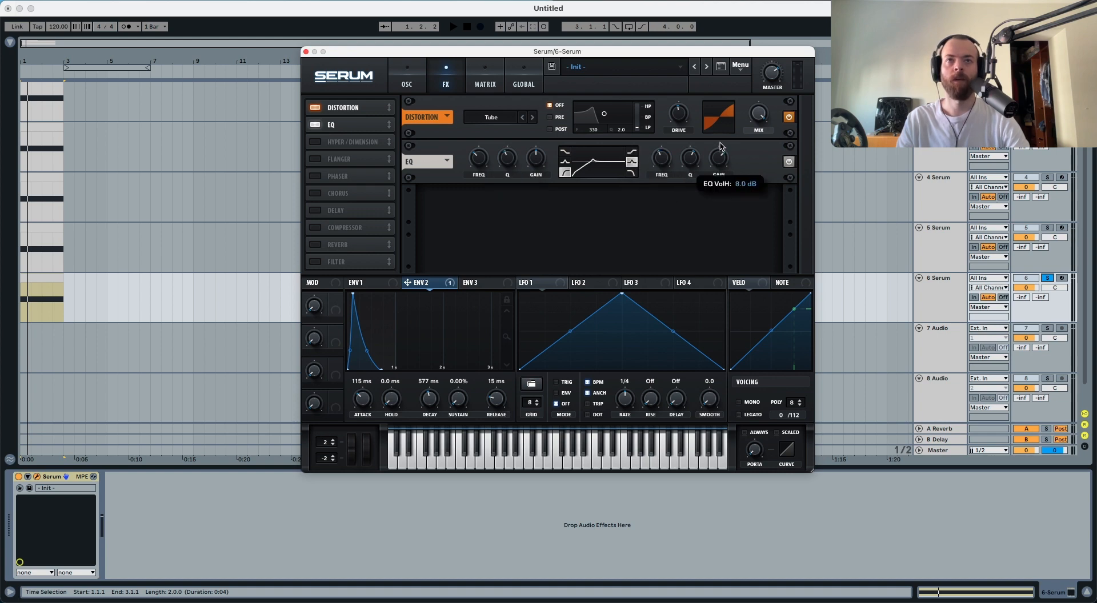
key(space)
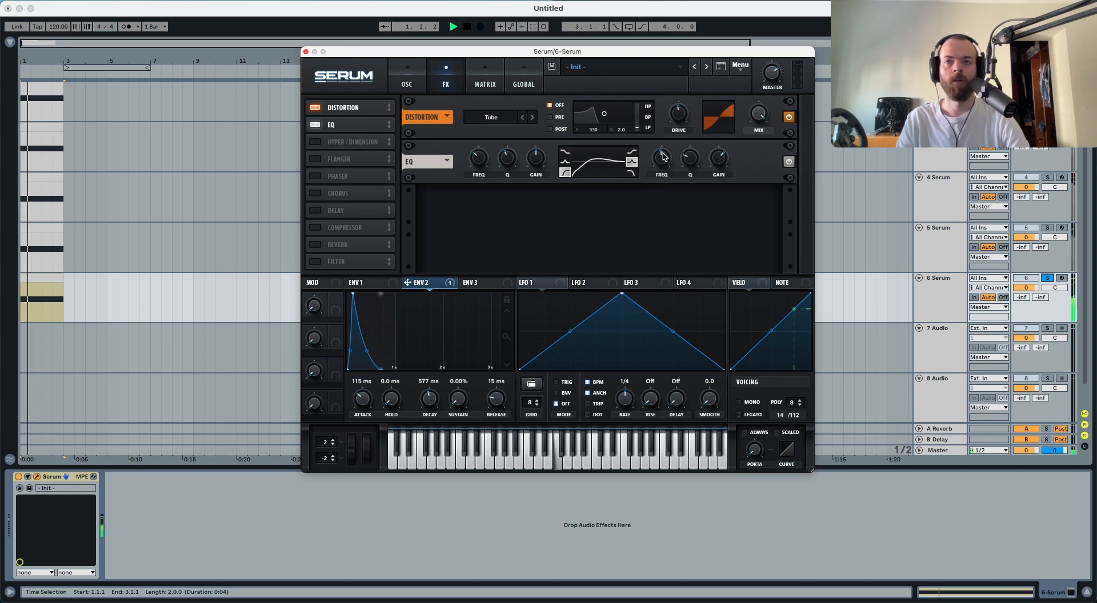
key(space)
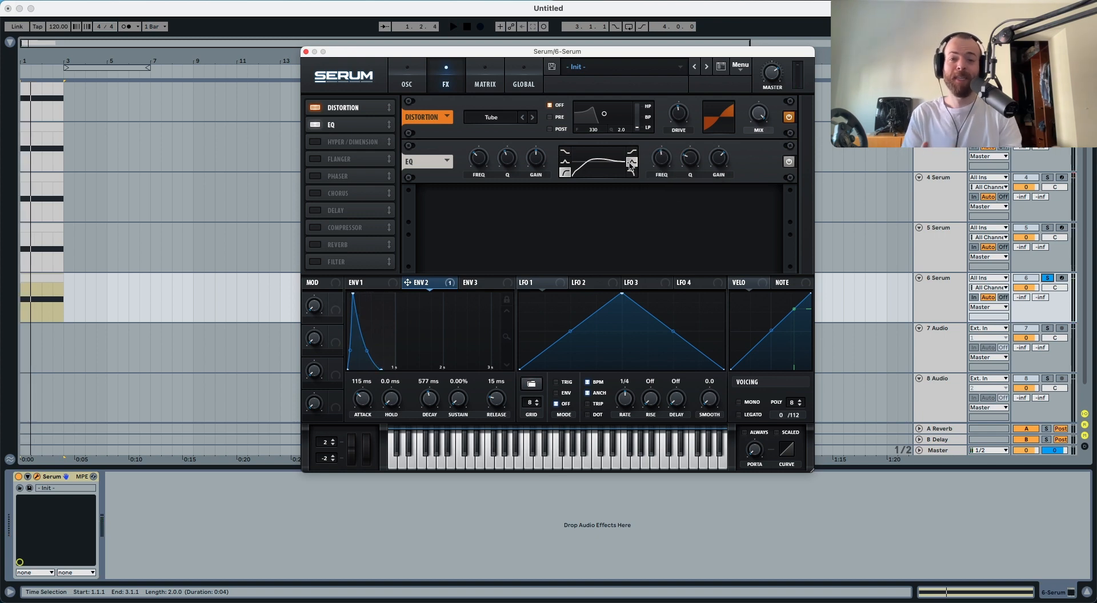
Step: Enable the Hall reverb directly after the EQ, set its low cut to about 39% and lower its mix while auditioning
click(315, 245)
drag(347, 245, 346, 139)
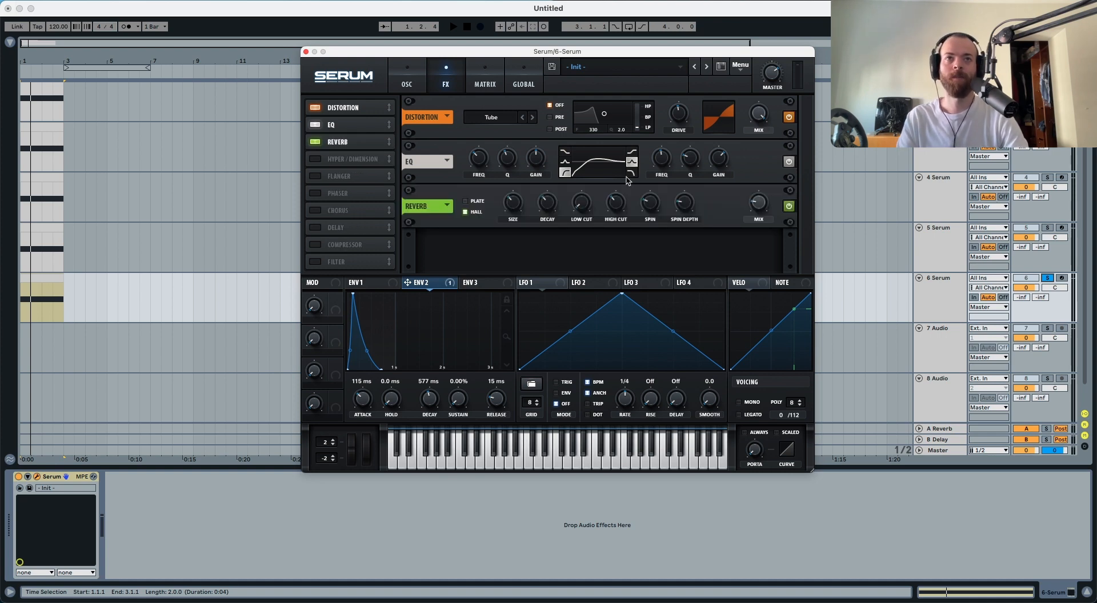
key(space)
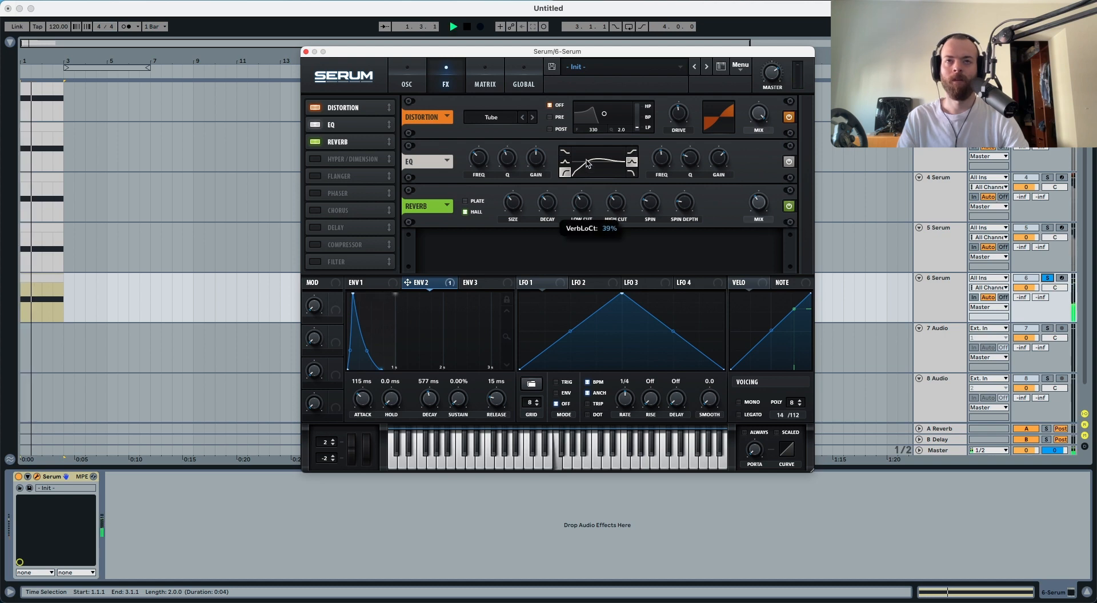
key(space)
Step: Enable the noise oscillator with the AC hum1 sample and route it through the filter
click(404, 81)
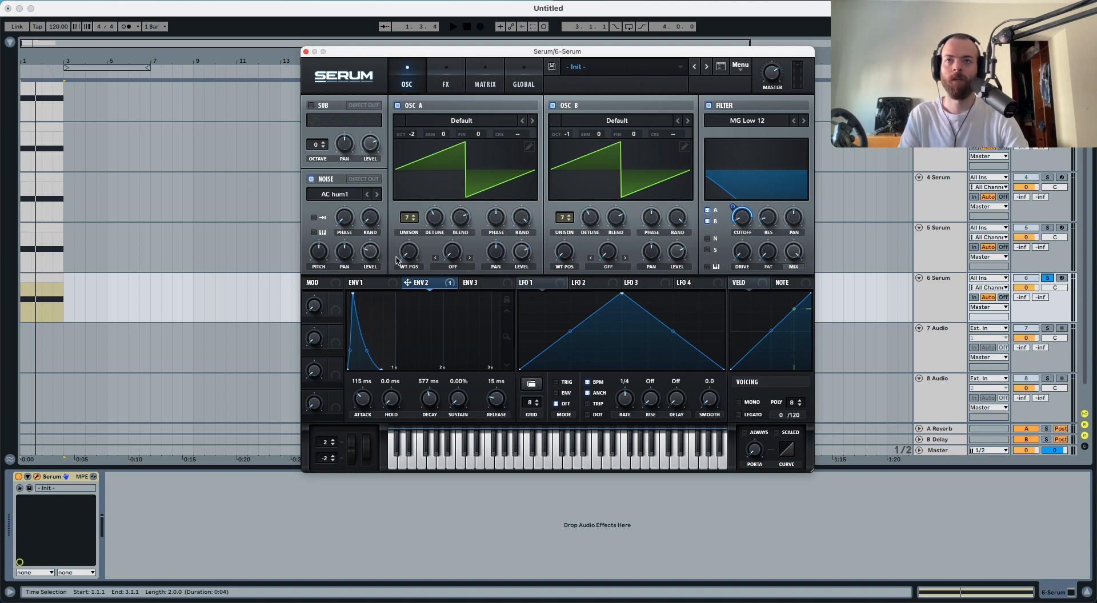
mouse_move(371, 255)
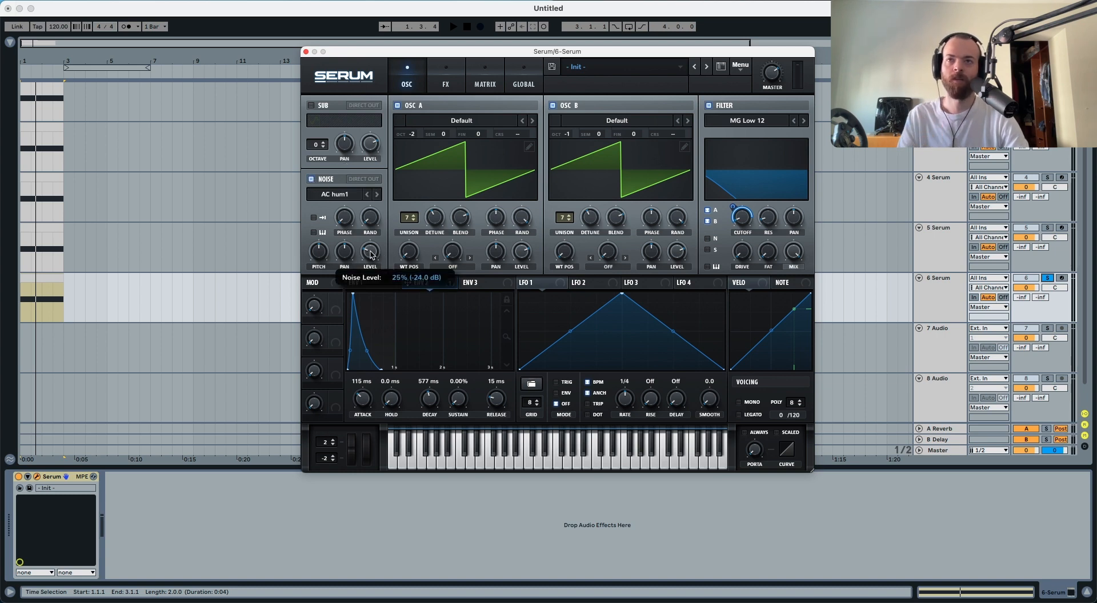
click(707, 240)
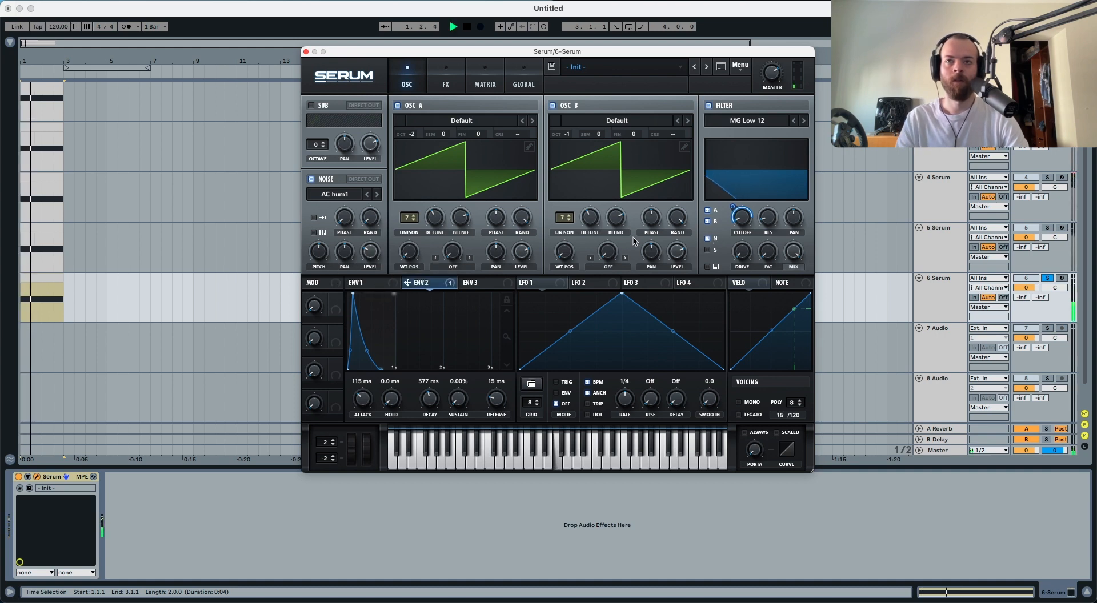
Step: Modulate the noise level with envelope 2, adjust the modulation amount and audition the patch
drag(381, 248, 387, 198)
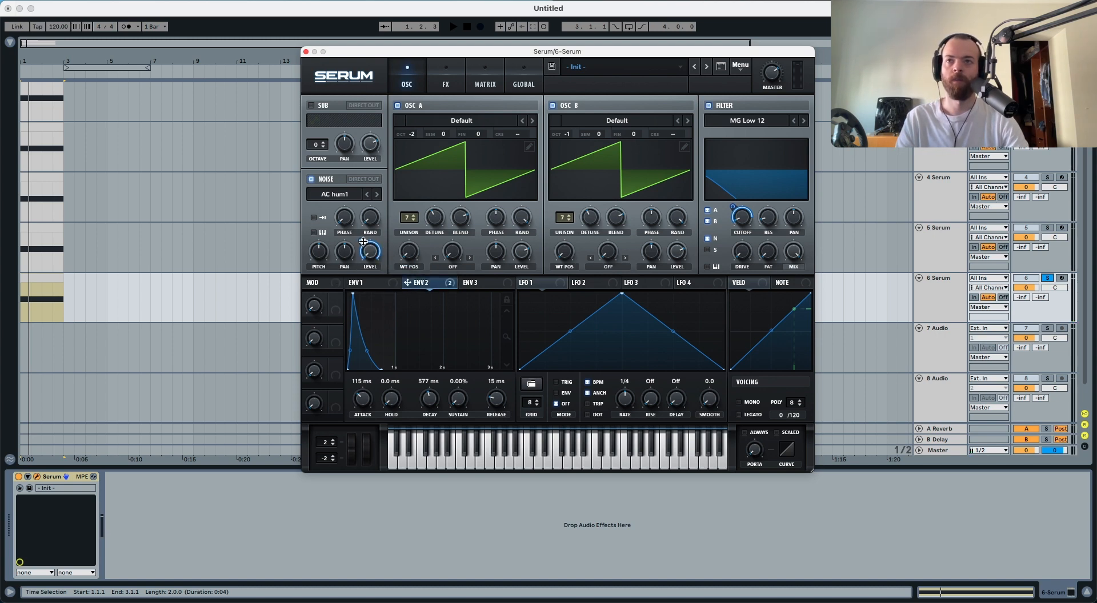
drag(362, 241, 382, 261)
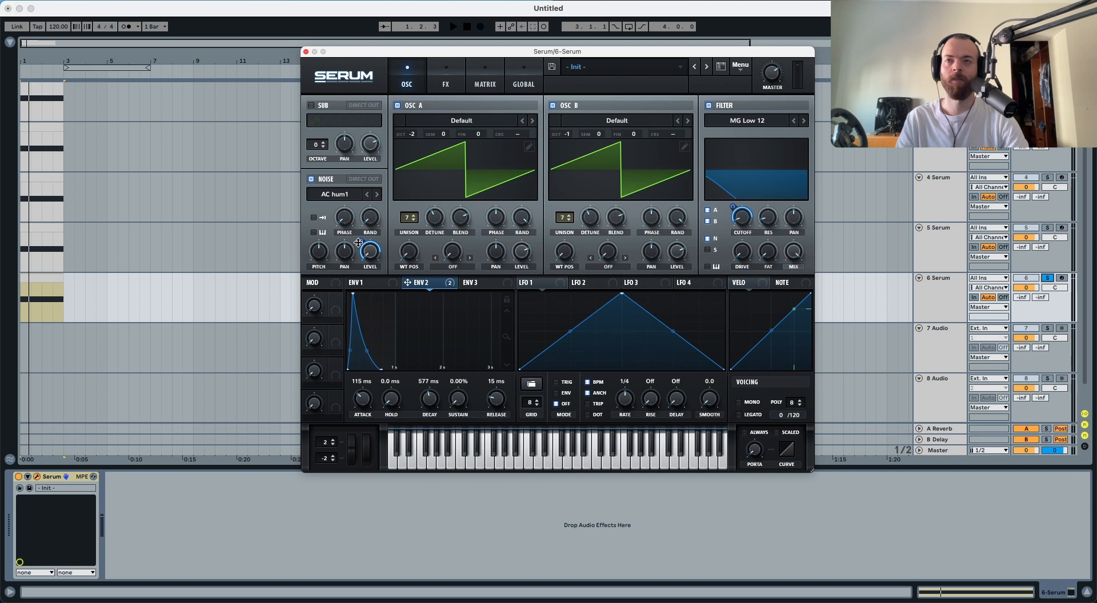
key(space)
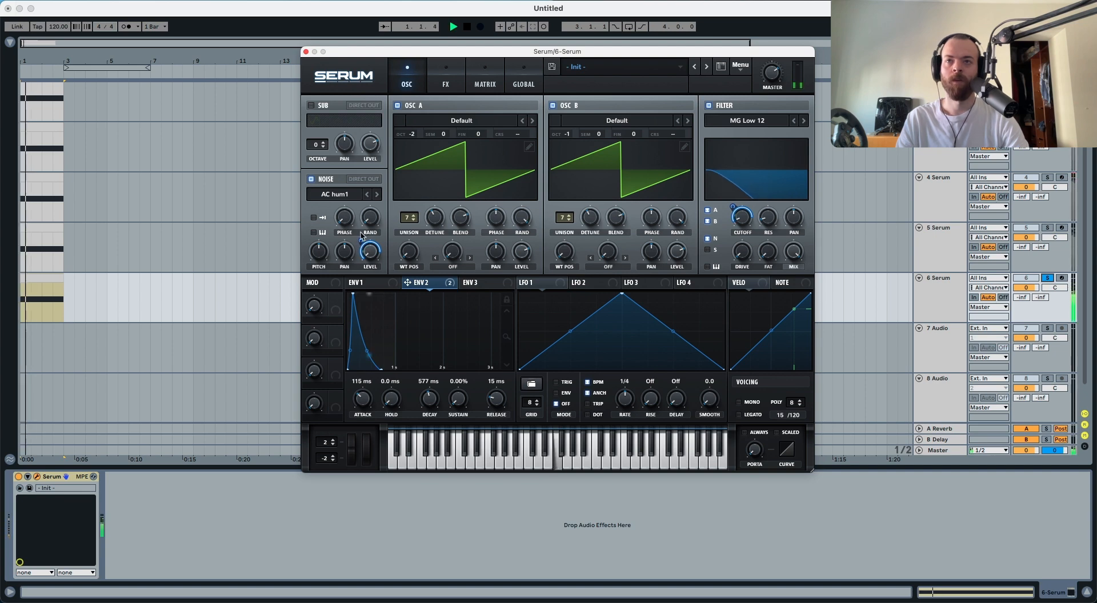
Step: Audition the first three Serum tracks one after another to compare their brass sounds
mouse_move(777, 59)
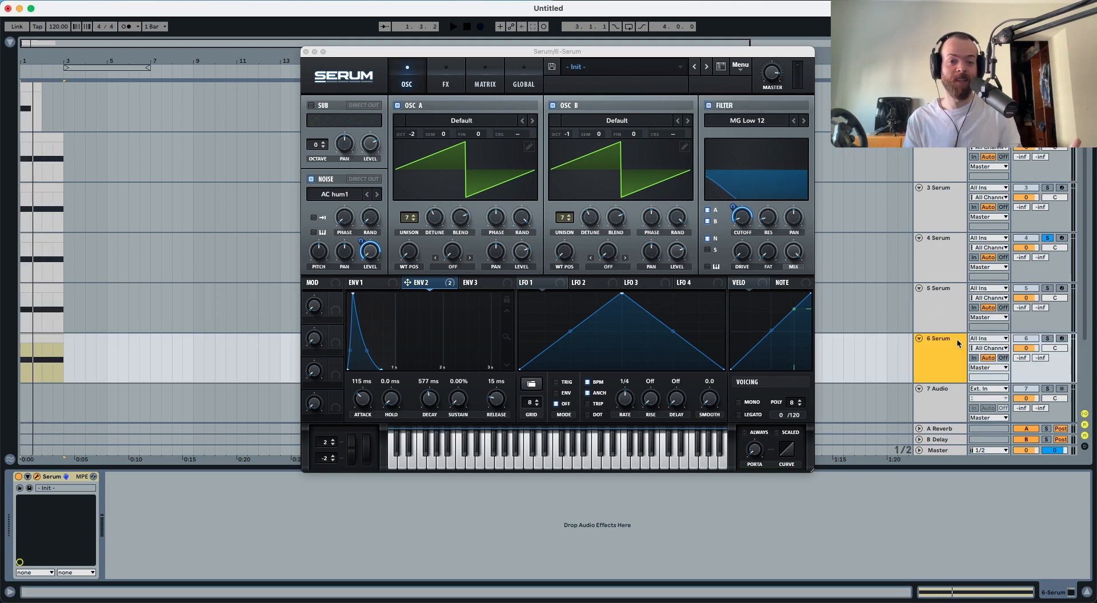
scroll(956, 338, down, 1)
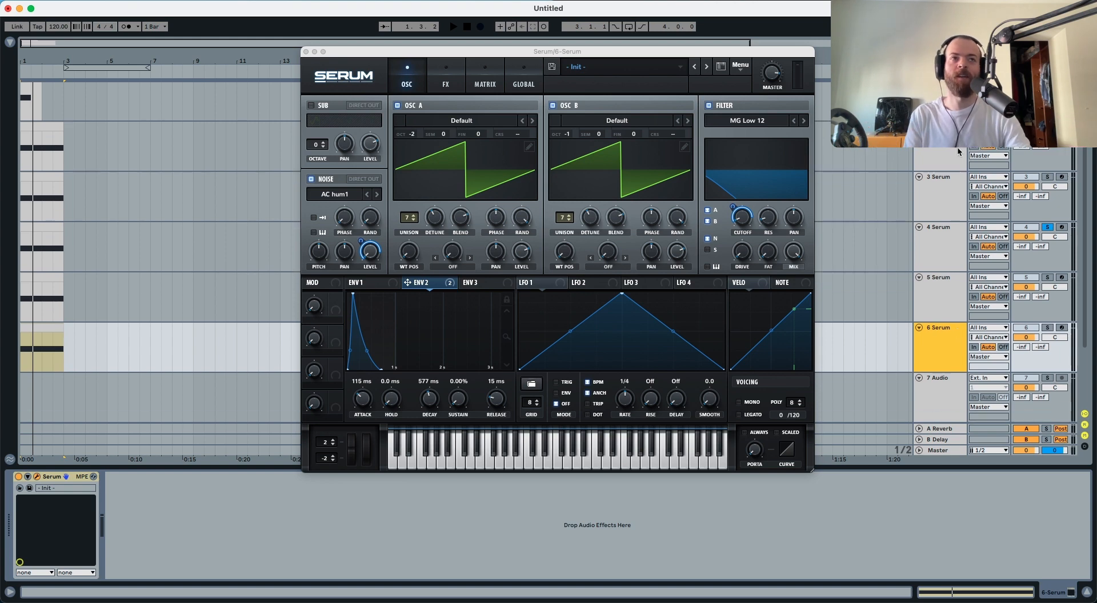
scroll(957, 148, up, 1)
click(945, 90)
key(space)
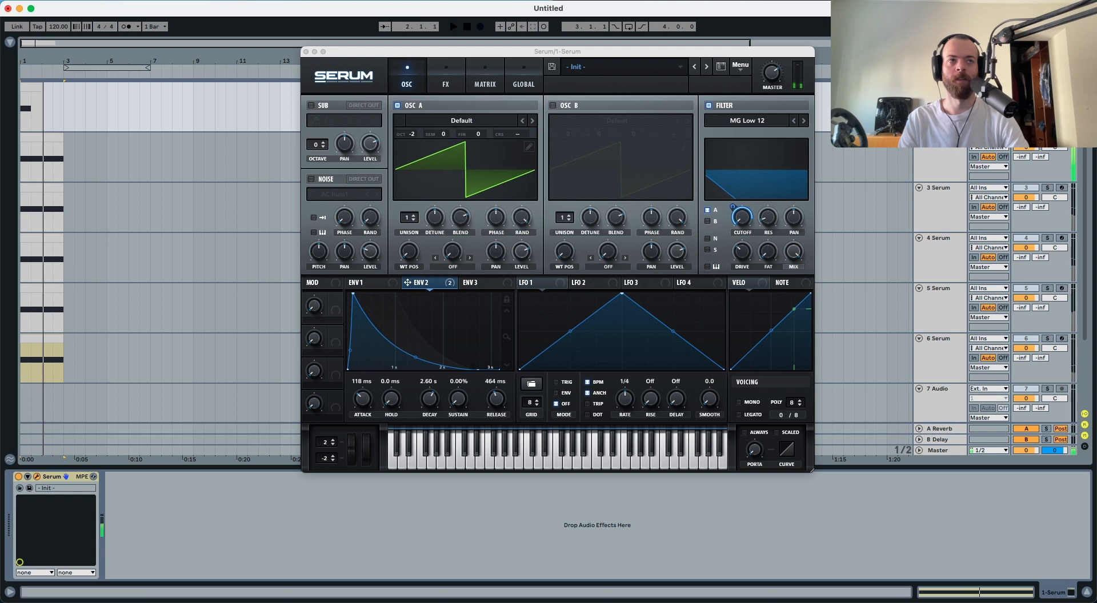
click(1046, 188)
key(space)
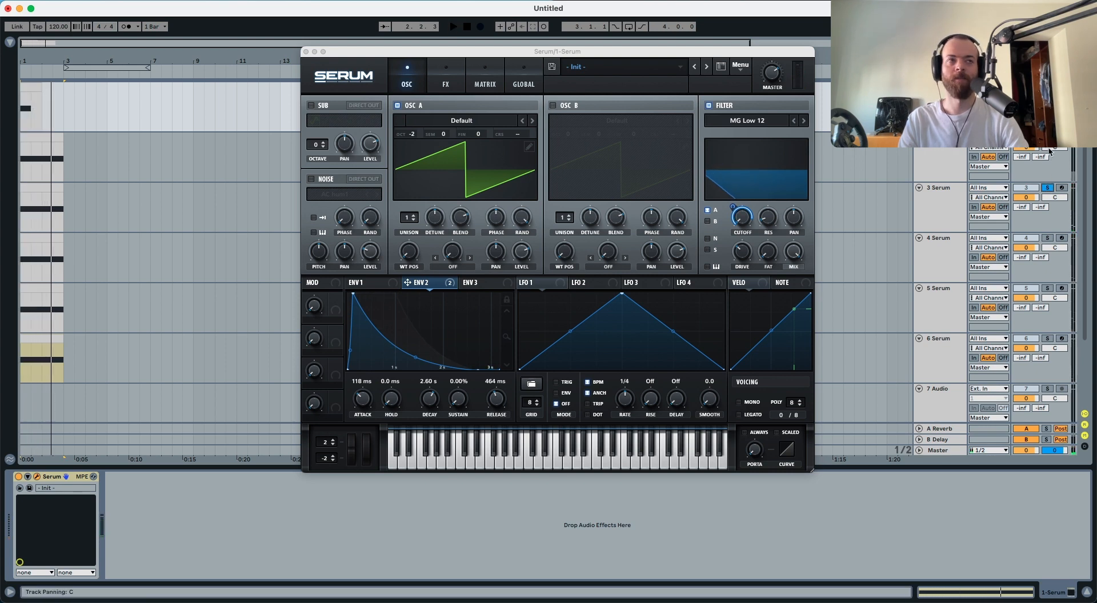
key(space)
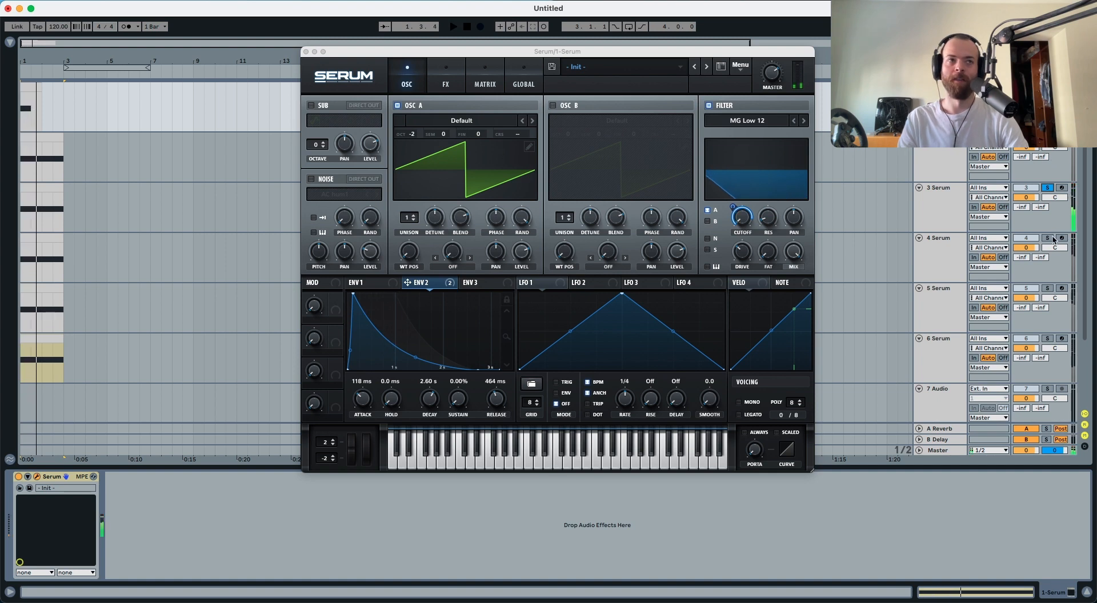
Step: Audition the fourth and fifth Serum tracks in solo, then solo and select the sixth
click(959, 247)
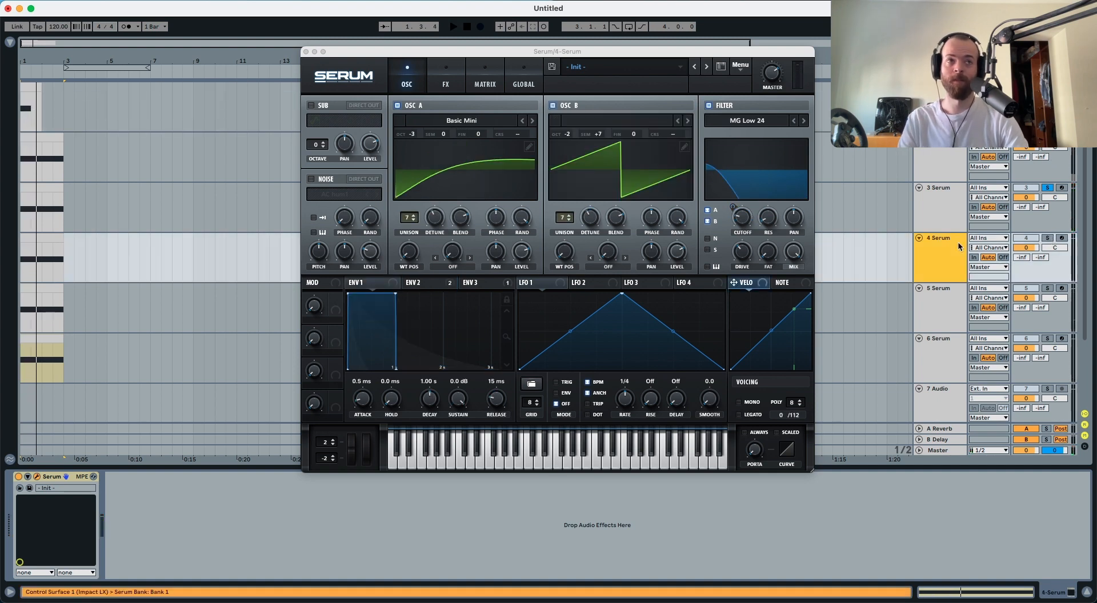
click(1047, 237)
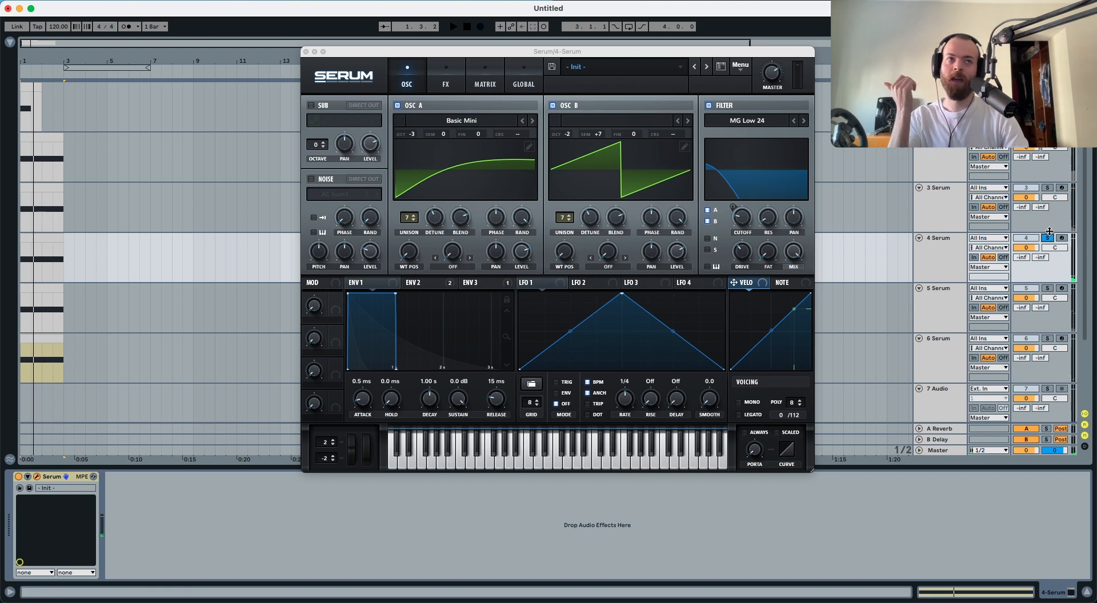
key(space)
click(1047, 238)
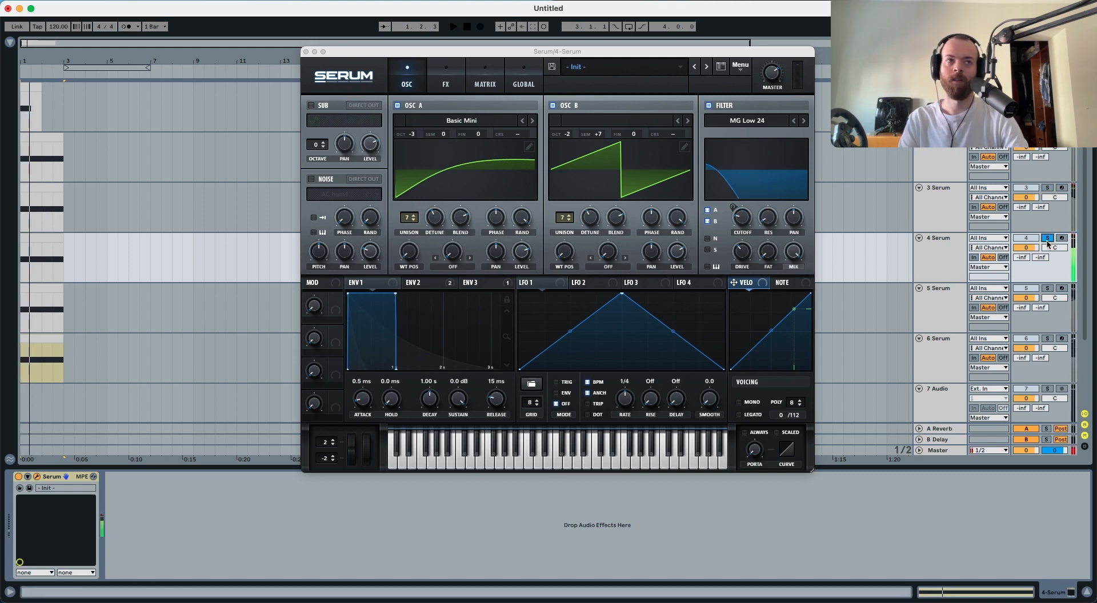
key(space)
key(space)
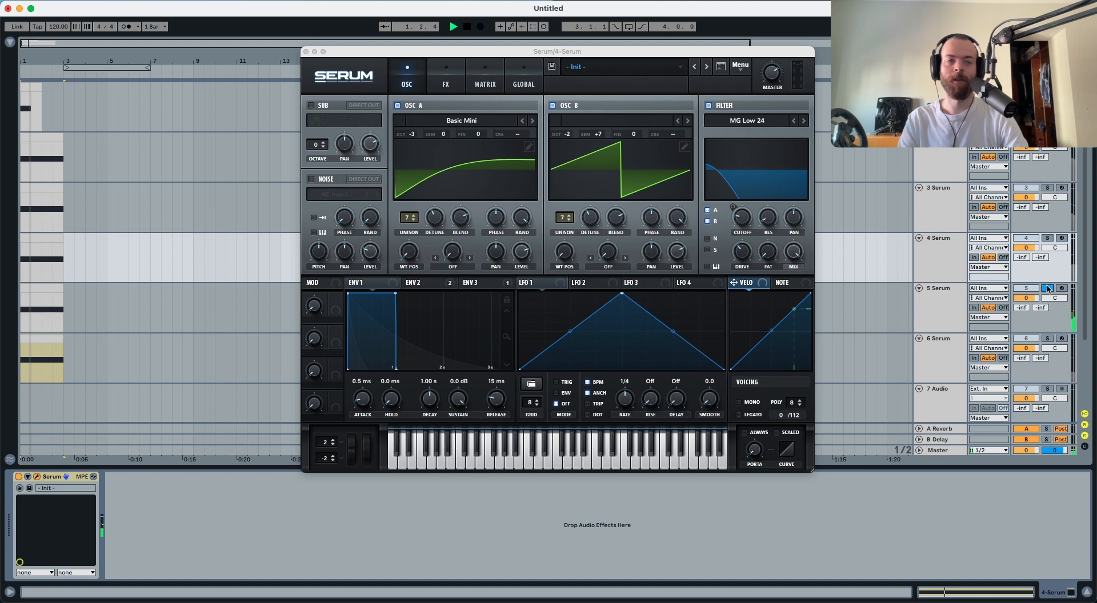
key(space)
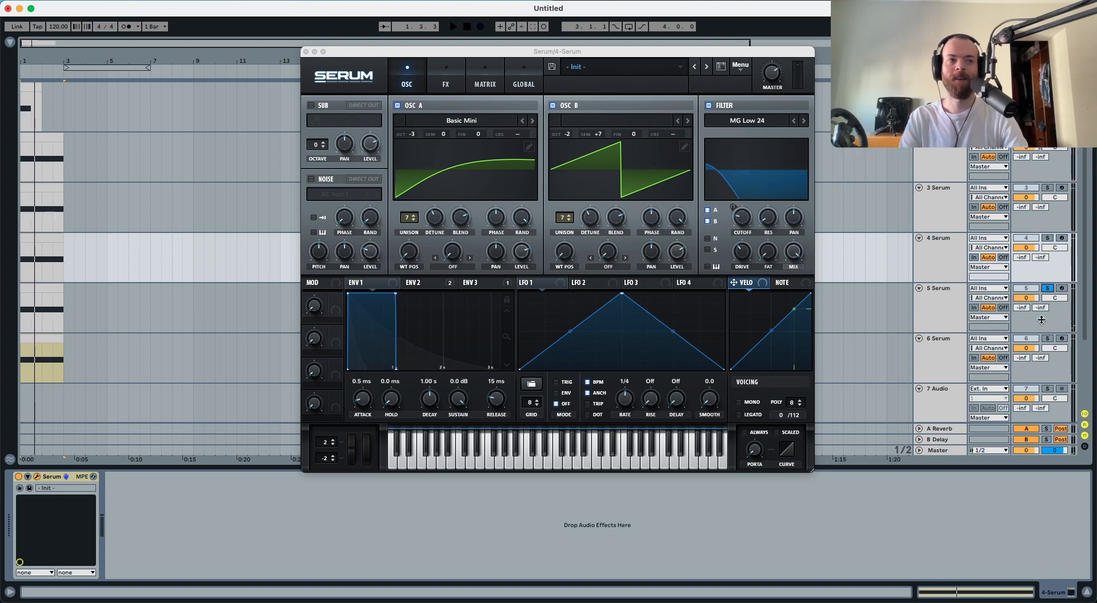
click(951, 346)
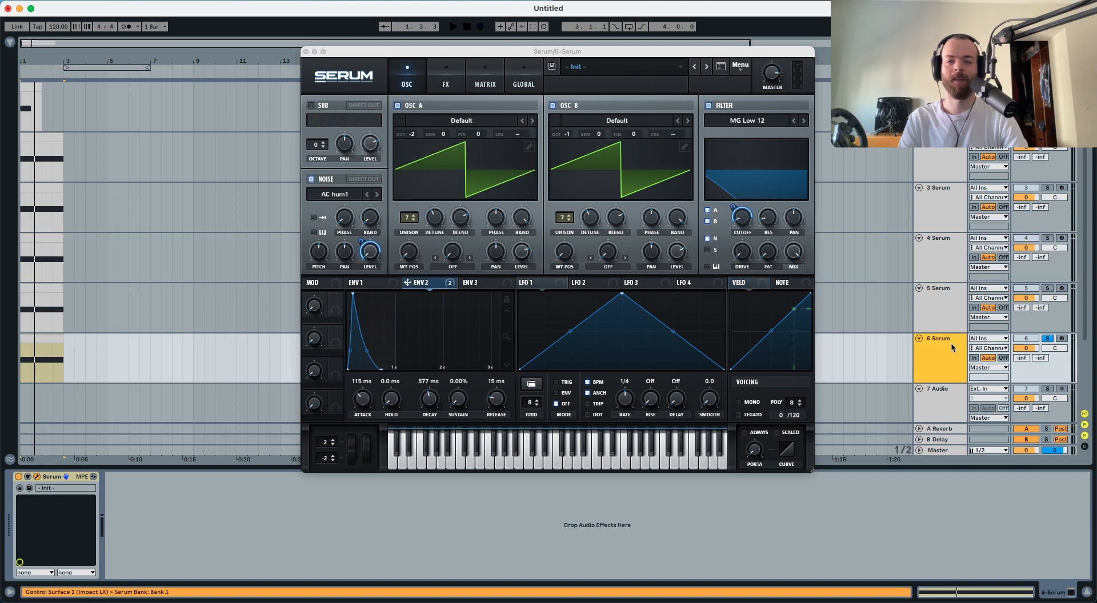